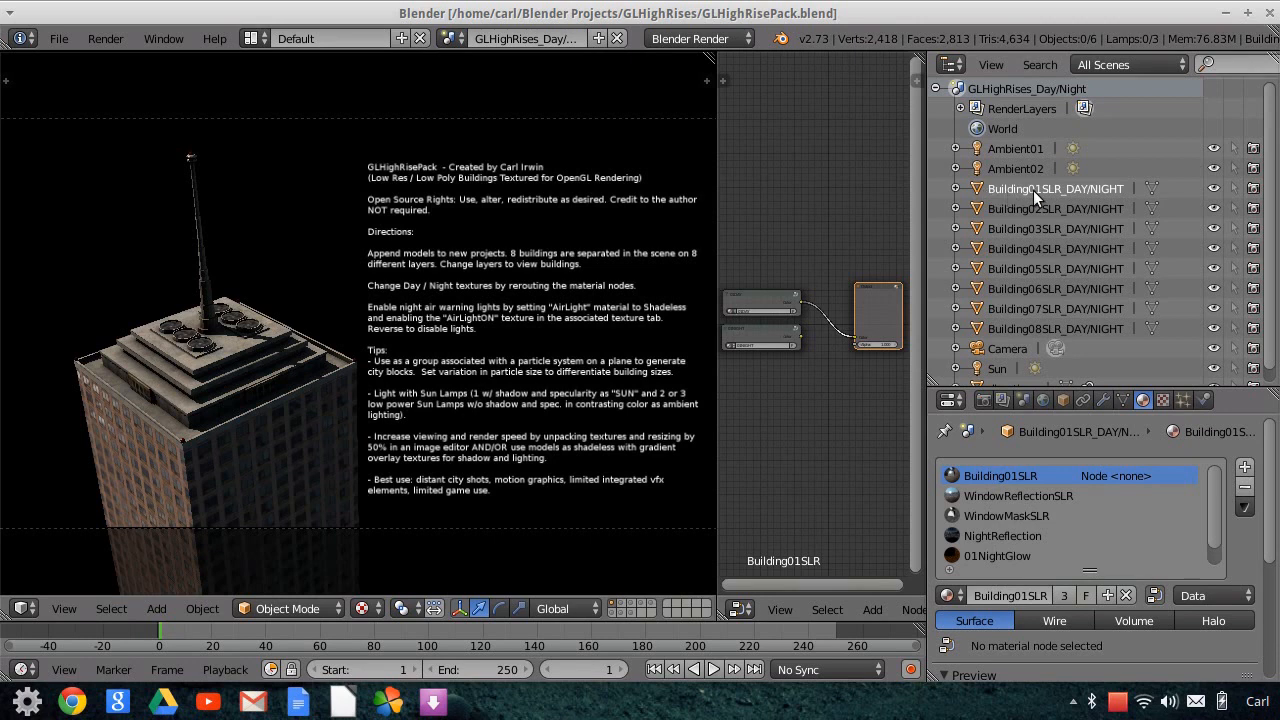
- Link the 01NIGHT material node's color to the Output color in the Building01SLR node tree
{"action": "left_click", "coordinate": [802, 334]}
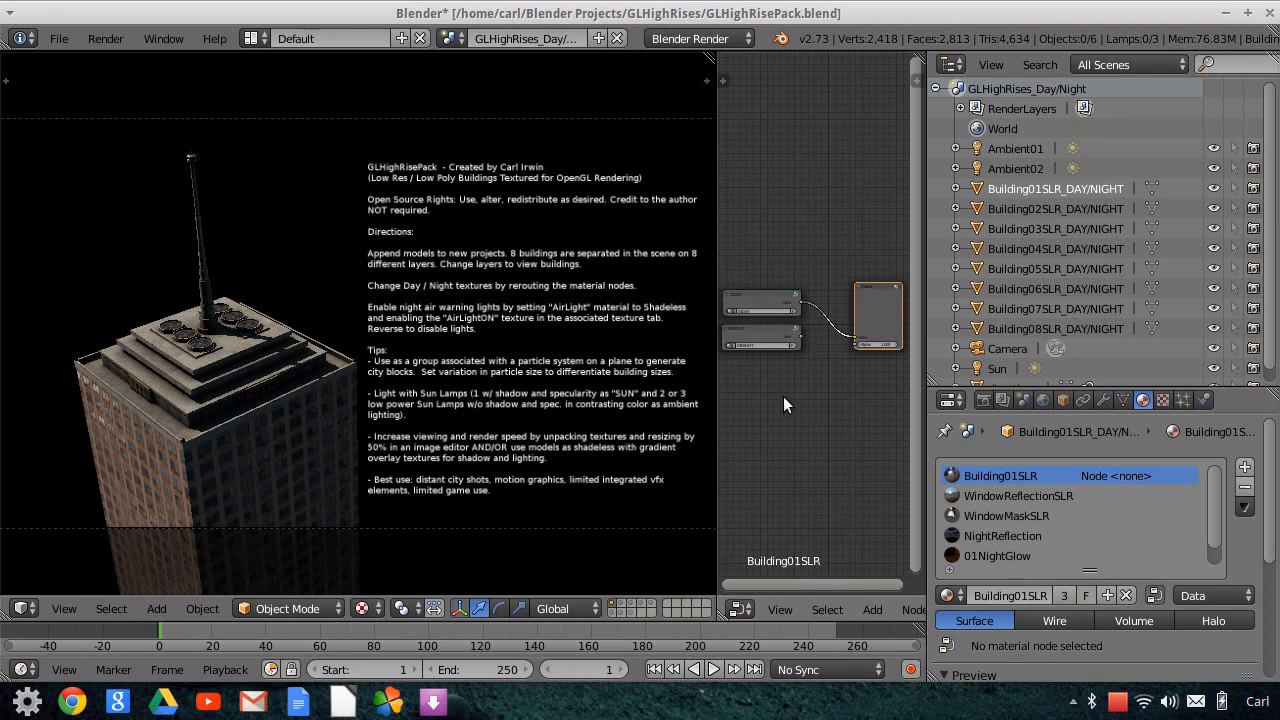
{"action": "middle_click_drag", "start_coordinate": [780, 397], "coordinate": [796, 372], "text": "ctrl"}
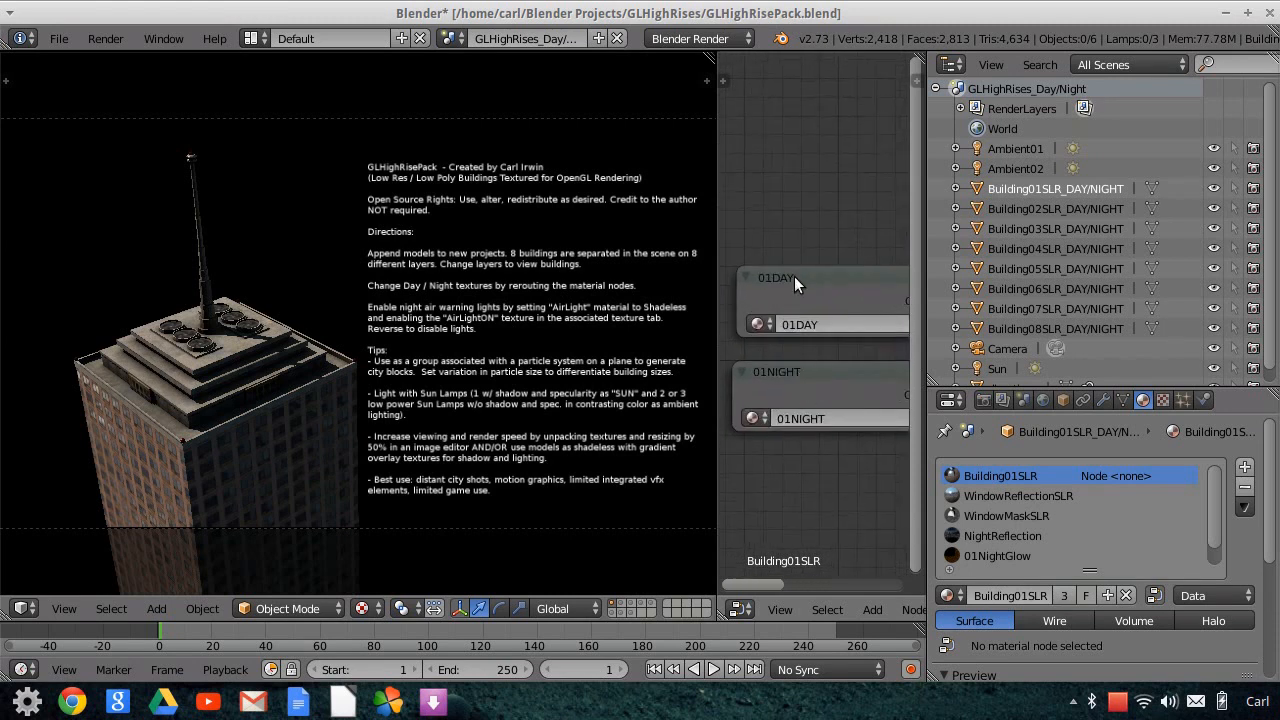
{"action": "middle_click_drag", "start_coordinate": [798, 286], "coordinate": [821, 420], "text": "ctrl"}
{"action": "scroll", "coordinate": [792, 426], "scroll_direction": "down", "scroll_amount": 3}
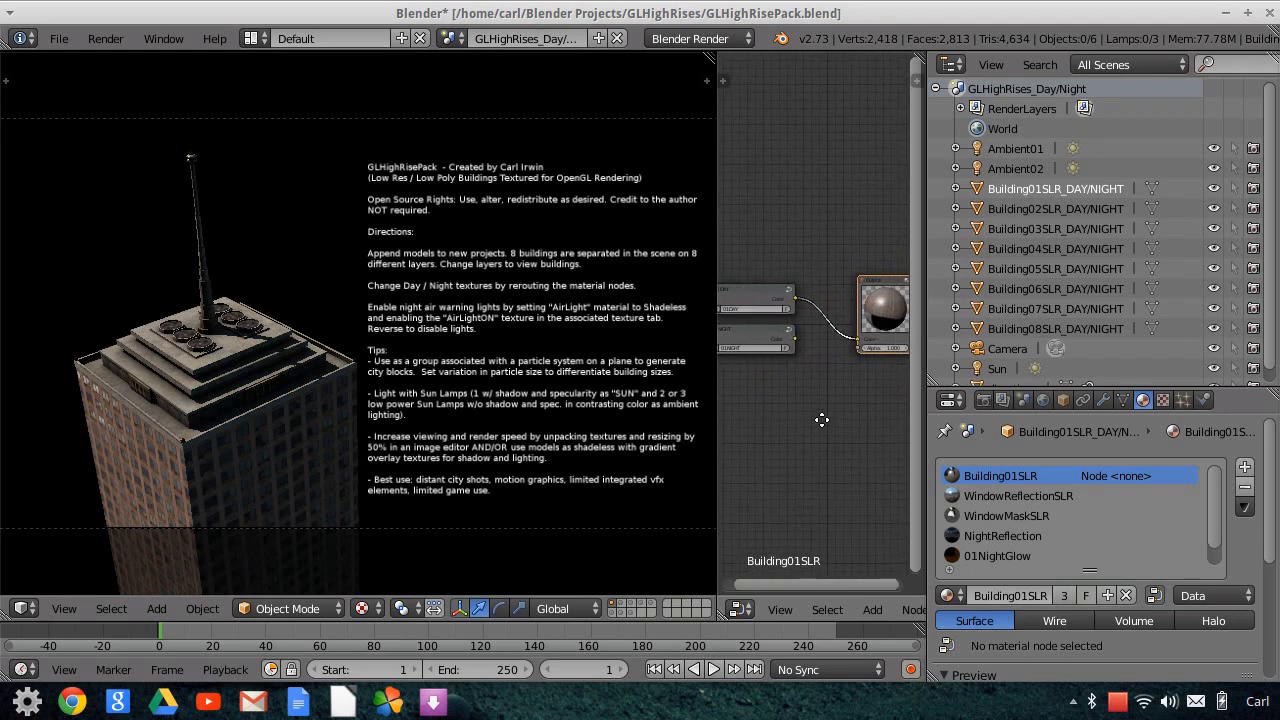
{"action": "left_click_drag", "start_coordinate": [794, 339], "coordinate": [856, 340]}
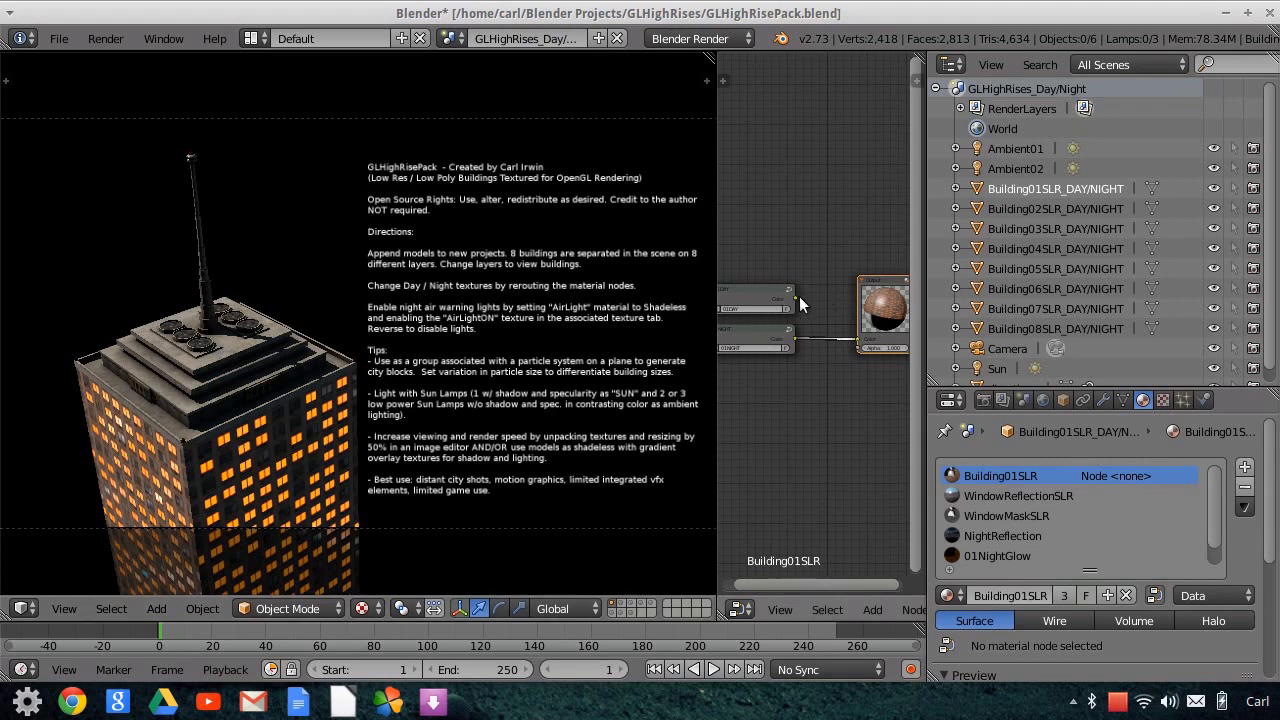
- Reroute the Building01SLR Output color to the 01DAY node, and switch it back to the 01NIGHT node
{"action": "left_click_drag", "start_coordinate": [799, 296], "coordinate": [799, 298]}
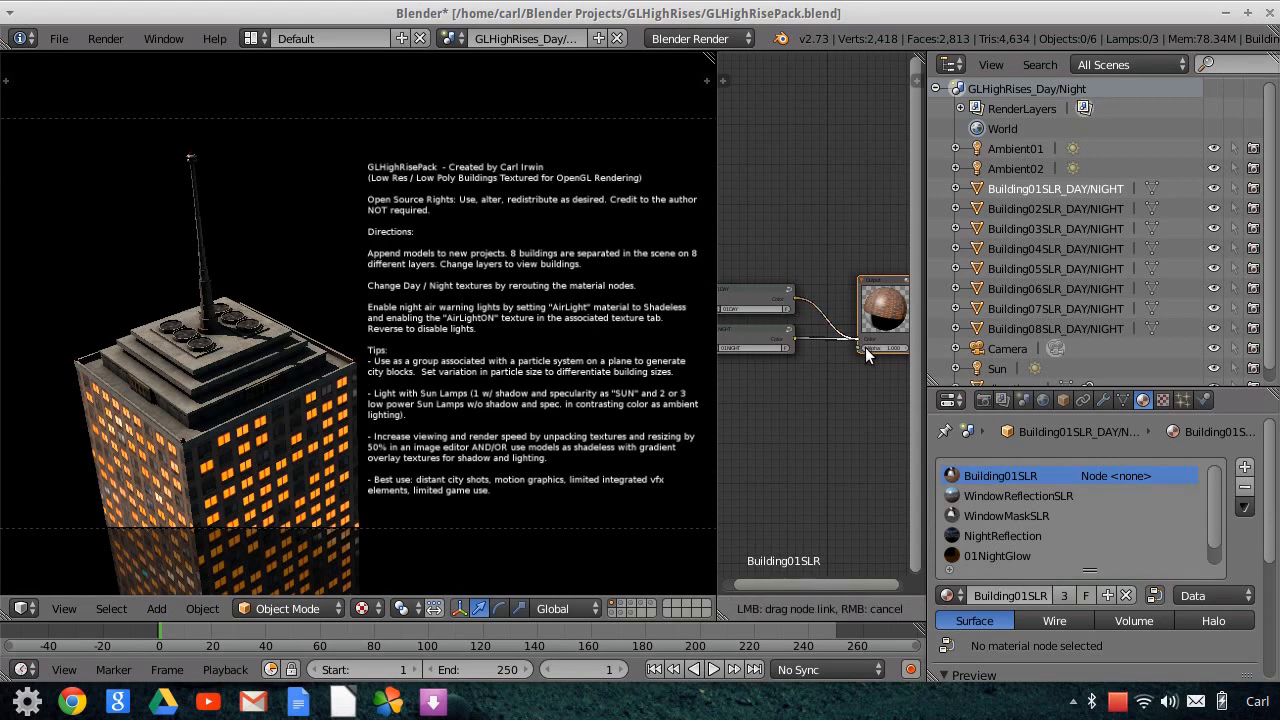
{"action": "left_click_drag", "start_coordinate": [865, 347], "coordinate": [865, 347]}
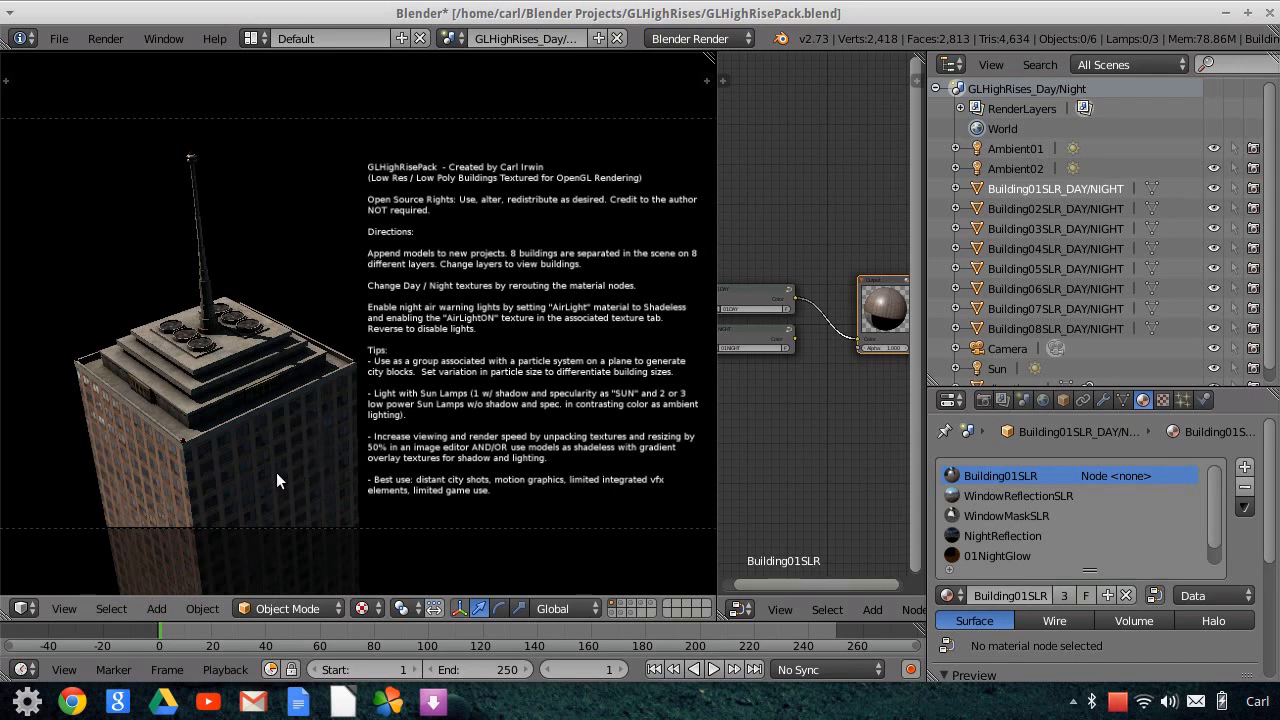
{"action": "left_click_drag", "start_coordinate": [790, 341], "coordinate": [858, 341]}
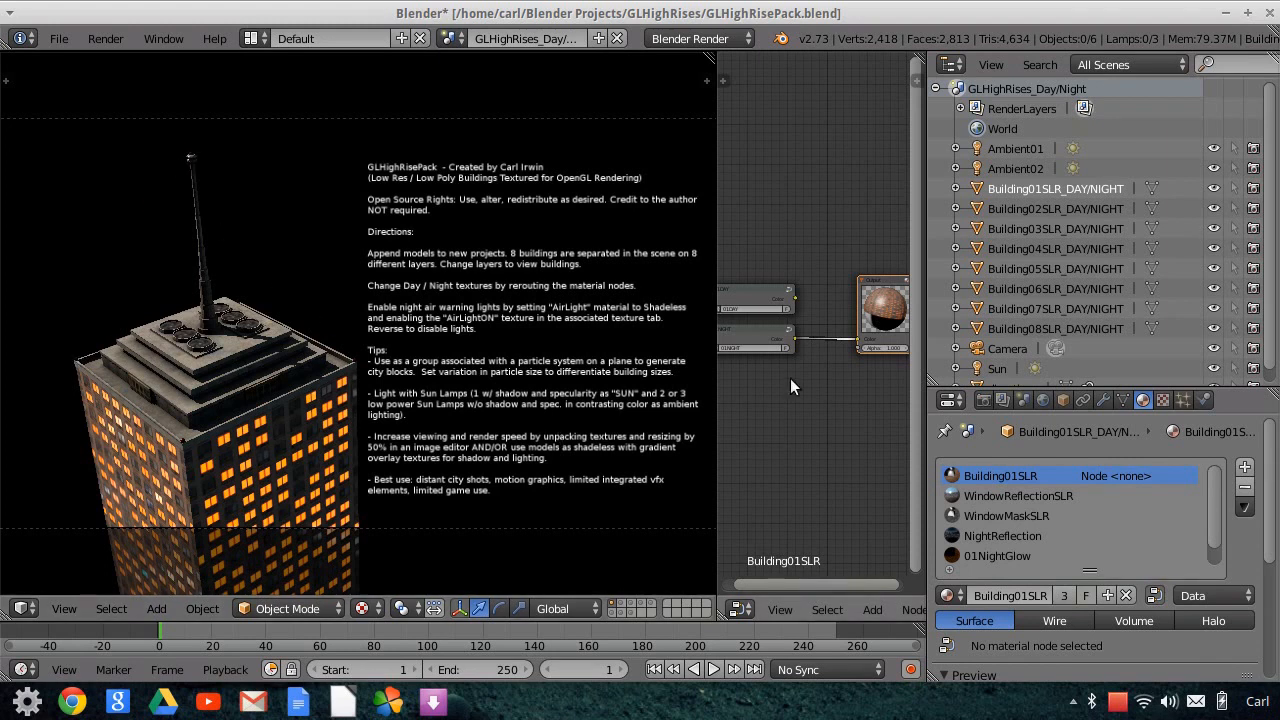
- Make Building01's AirLight material Shadeless and enable its AirLightON texture
{"action": "scroll", "coordinate": [1077, 538], "scroll_direction": "down", "scroll_amount": 1}
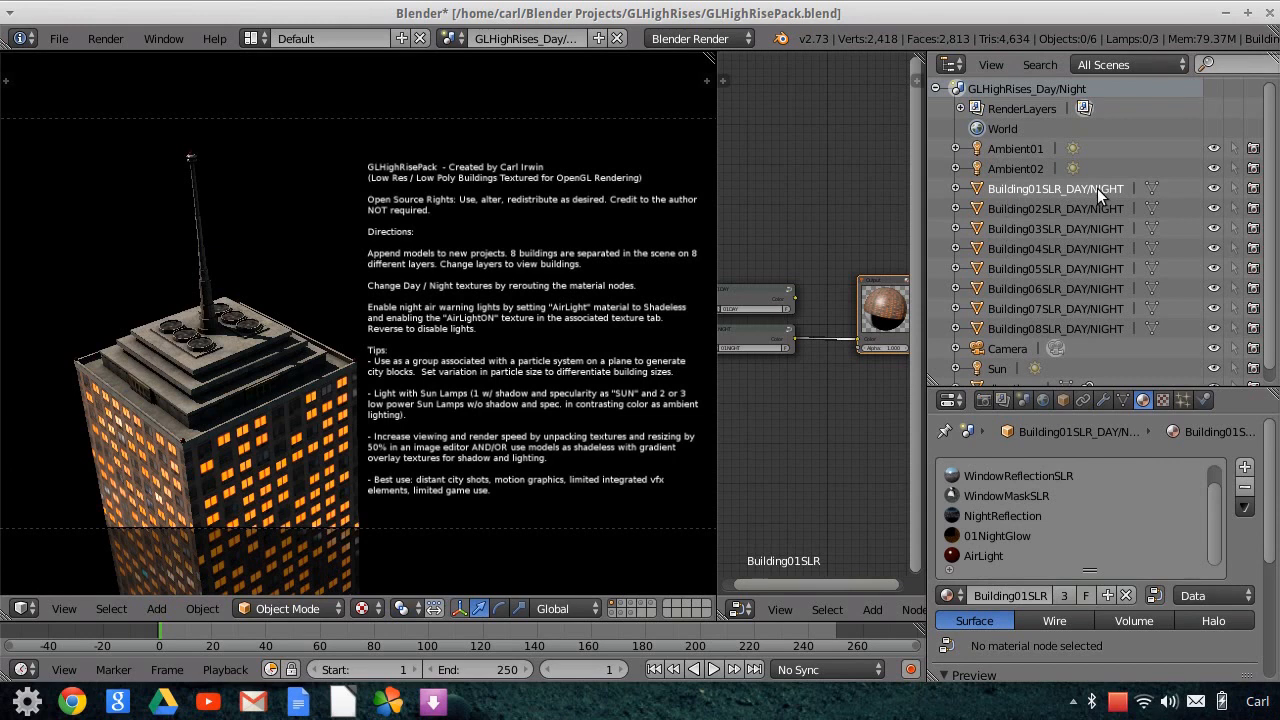
{"action": "left_click", "coordinate": [976, 556]}
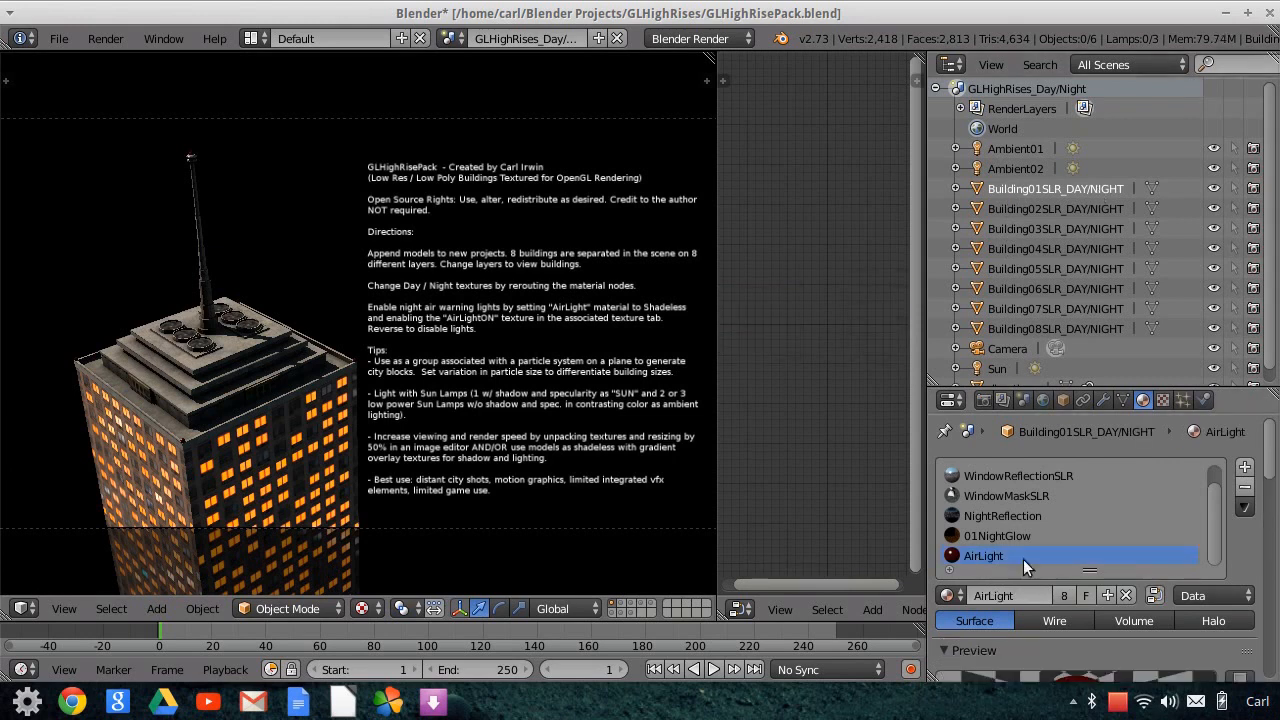
{"action": "scroll", "coordinate": [1258, 574], "scroll_direction": "down", "scroll_amount": 2}
{"action": "scroll", "coordinate": [1258, 574], "scroll_direction": "down", "scroll_amount": 5}
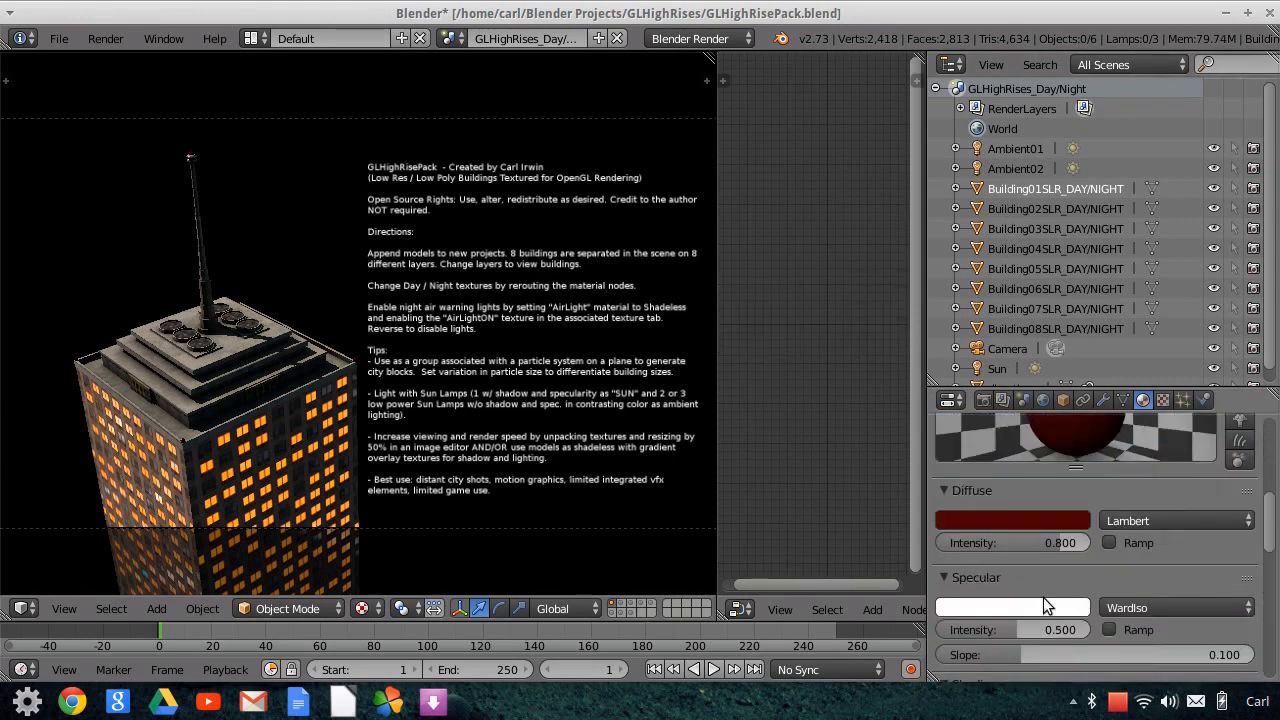
{"action": "scroll", "coordinate": [1155, 610], "scroll_direction": "down", "scroll_amount": 2}
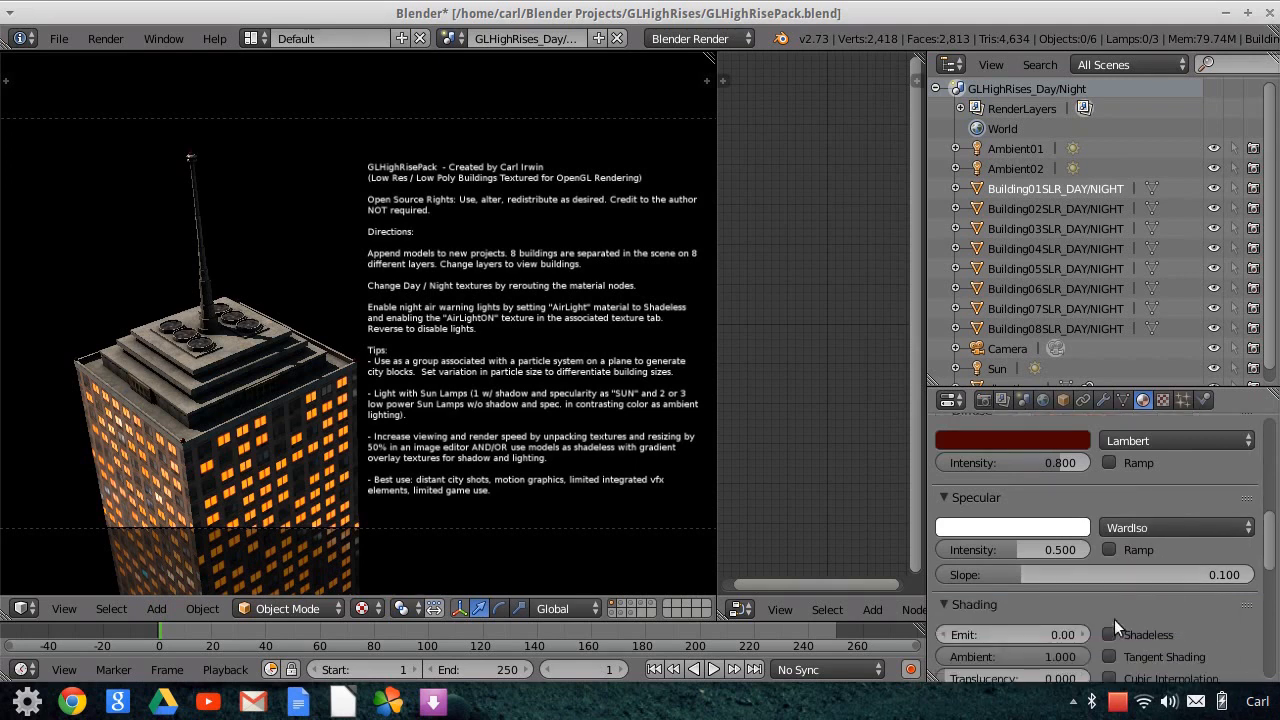
{"action": "left_click", "coordinate": [1142, 628]}
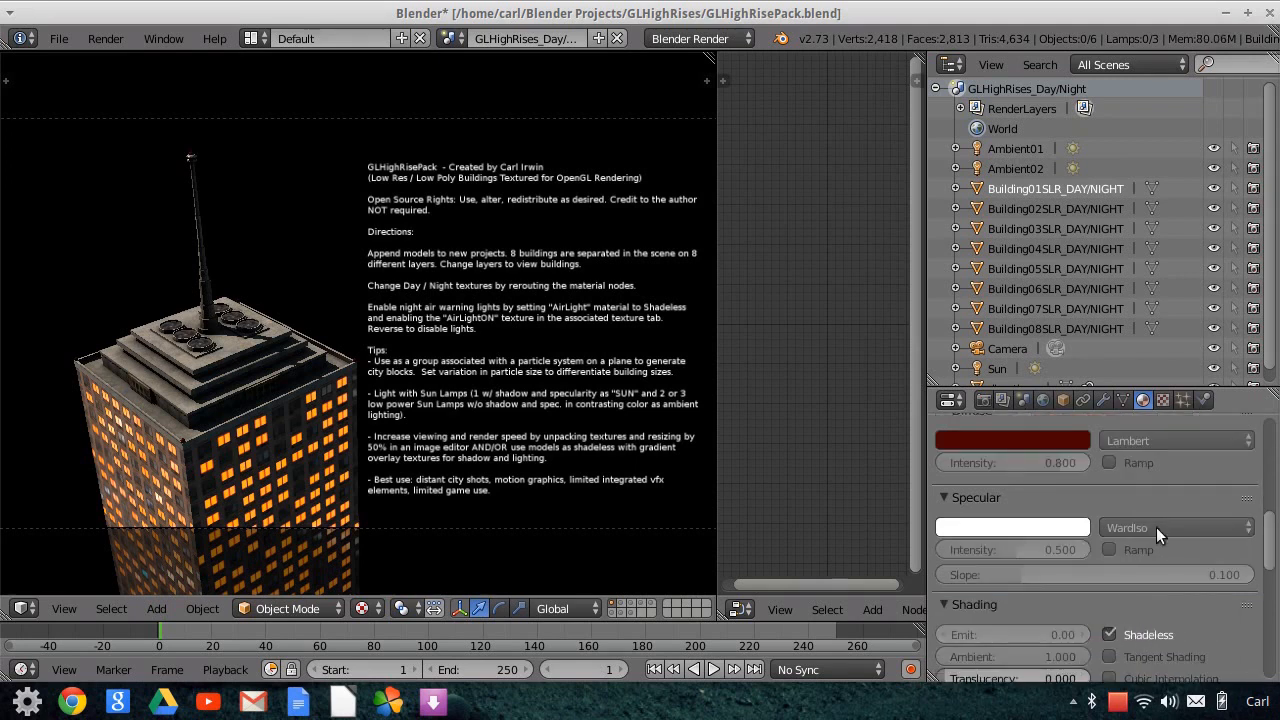
{"action": "left_click", "coordinate": [1163, 400]}
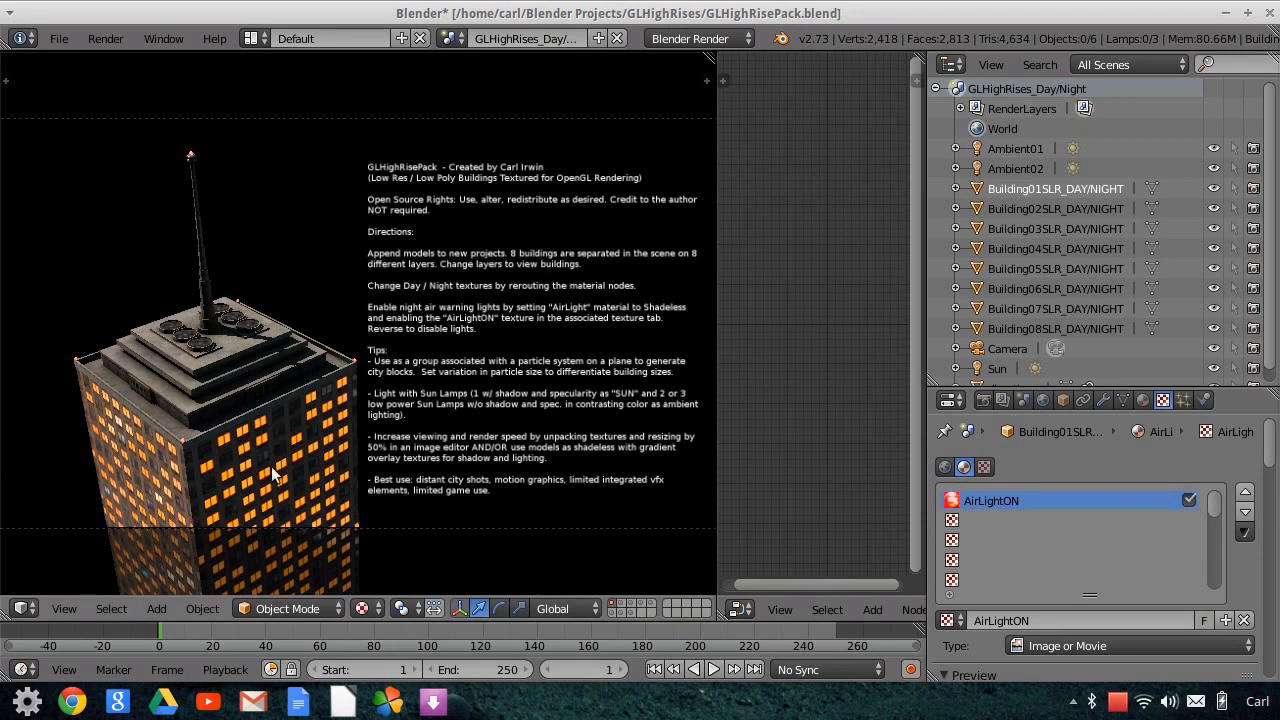
- Return to the Building01SLR material and link the 01DAY node's color to the Output color
{"action": "left_click", "coordinate": [1143, 399]}
{"action": "scroll", "coordinate": [1110, 470], "scroll_direction": "up", "scroll_amount": 5}
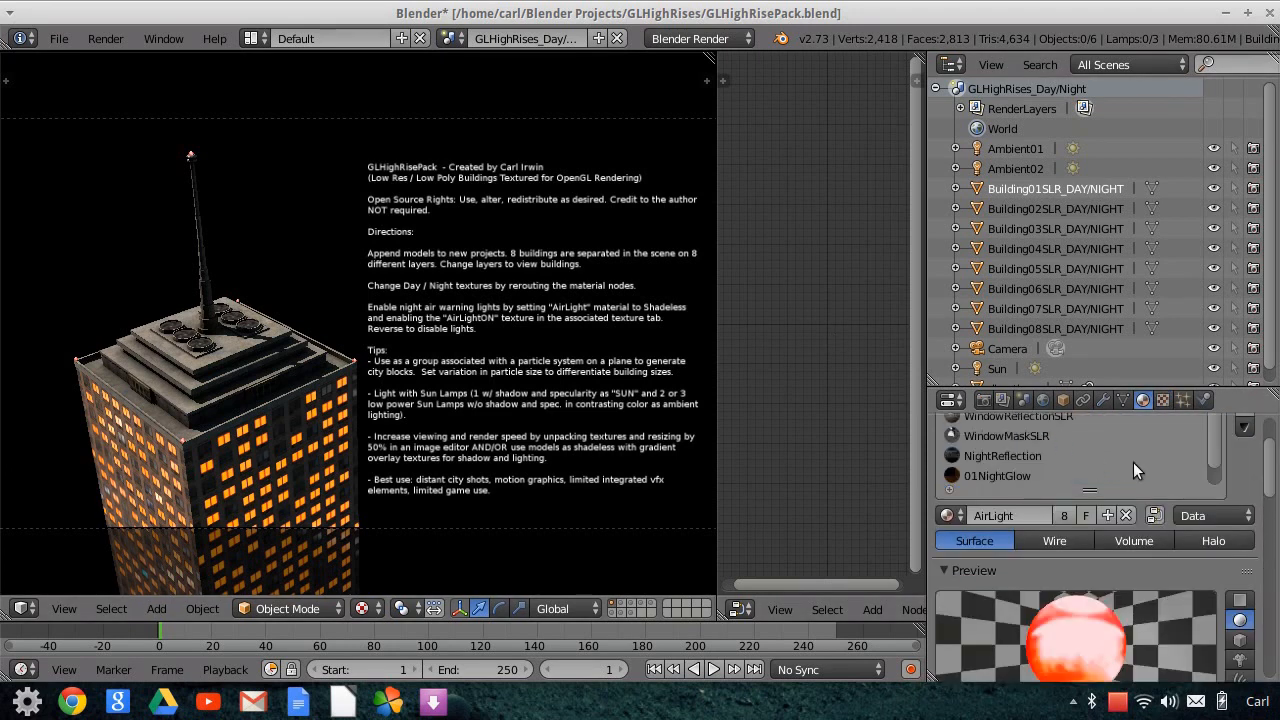
{"action": "left_click", "coordinate": [1014, 475]}
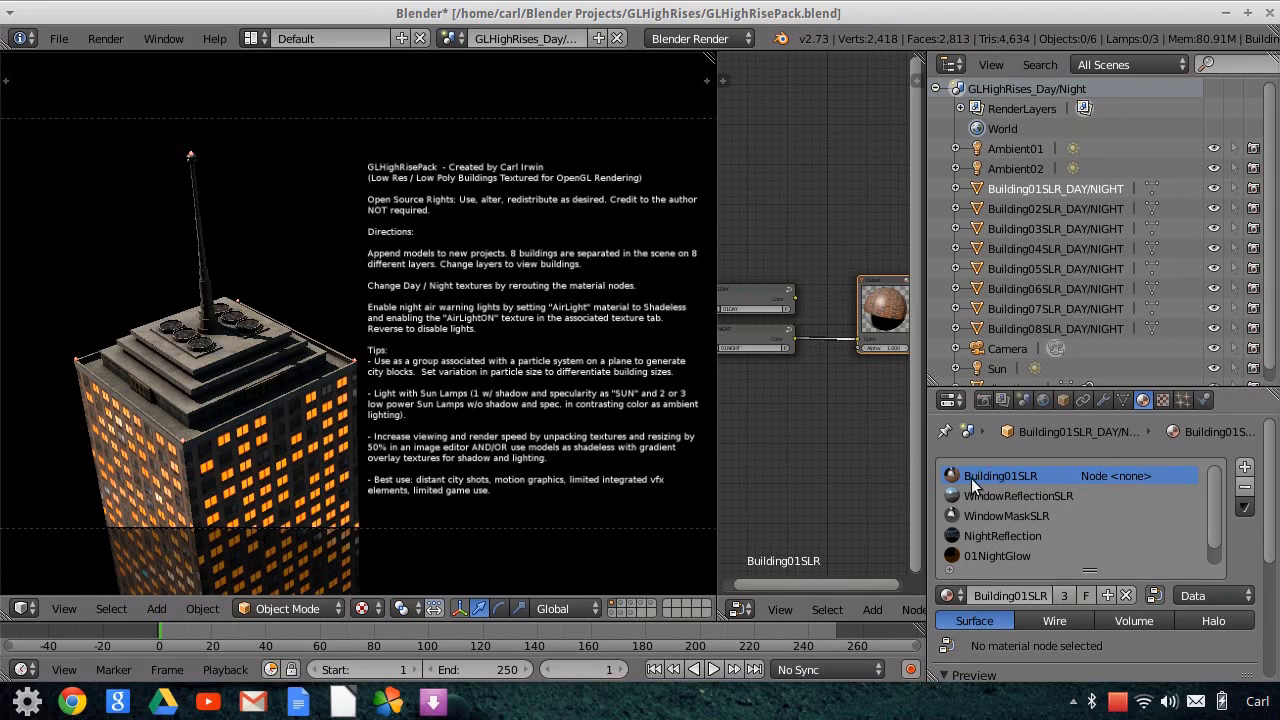
{"action": "left_click_drag", "start_coordinate": [790, 298], "coordinate": [866, 368]}
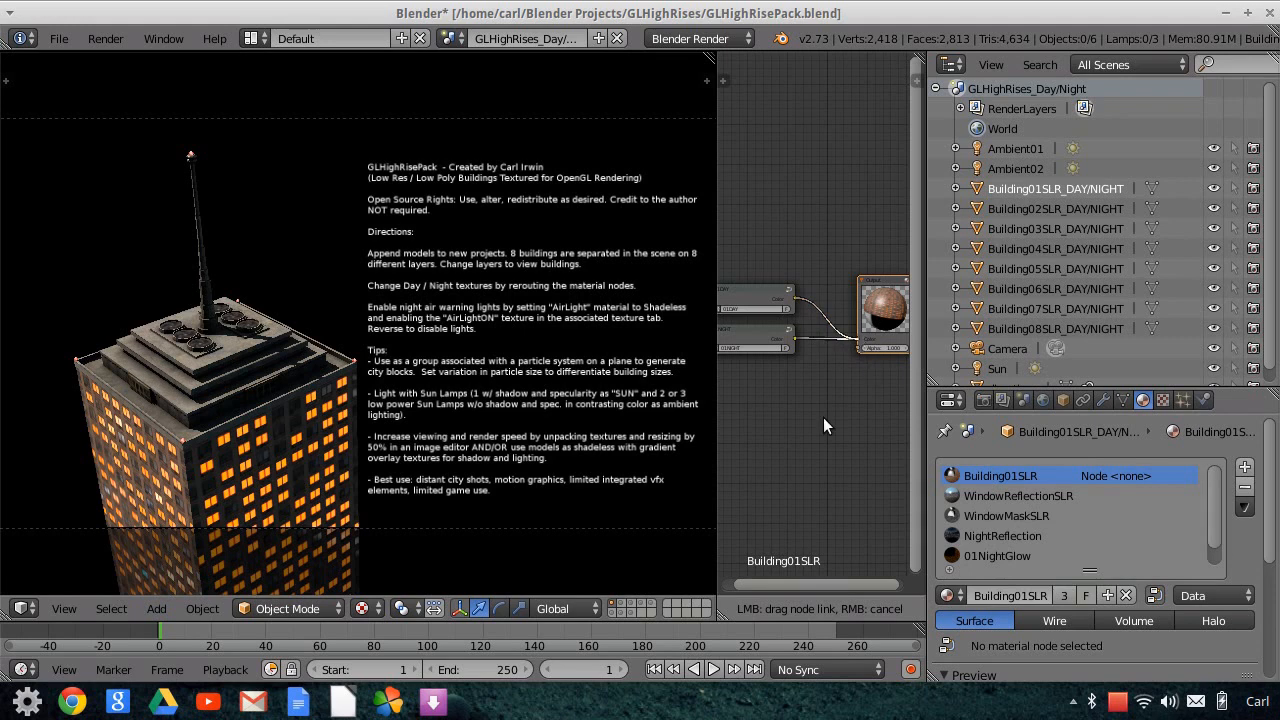
{"action": "left_click_drag", "start_coordinate": [823, 417], "coordinate": [823, 417]}
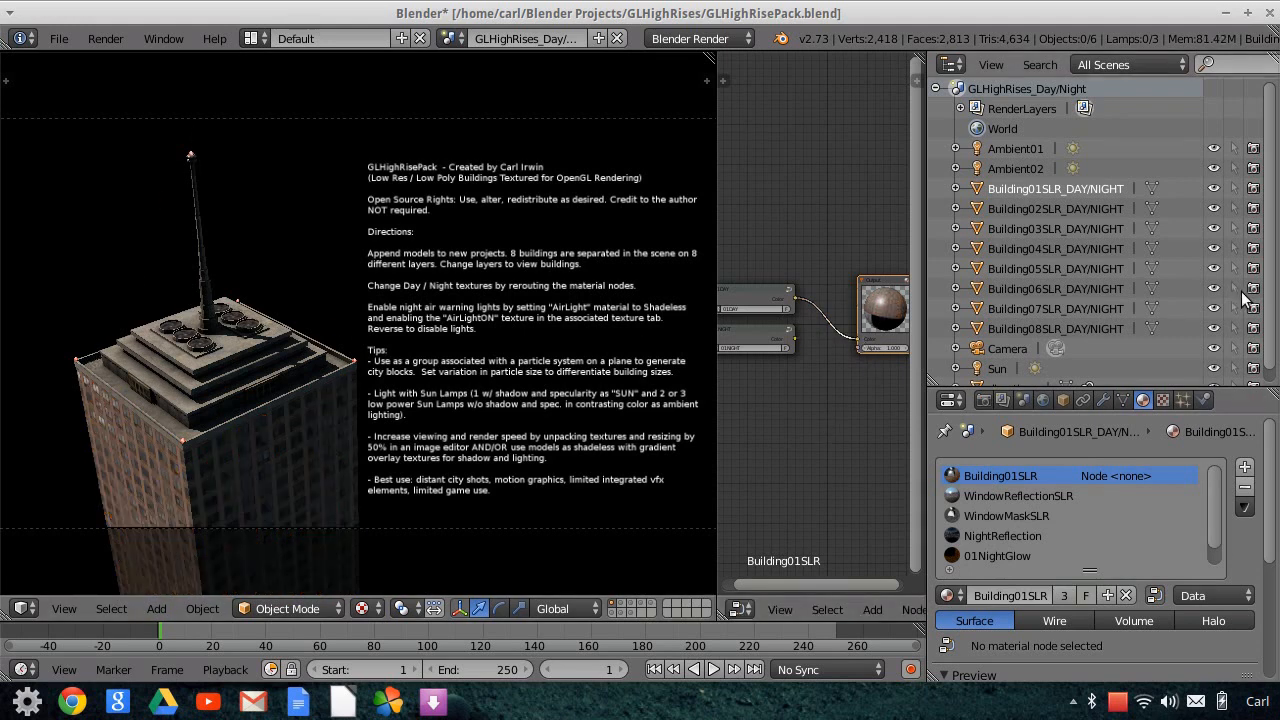
- Turn off Shadeless on the AirLight material and disable its AirLightON texture
{"action": "scroll", "coordinate": [1060, 542], "scroll_direction": "down", "scroll_amount": 1}
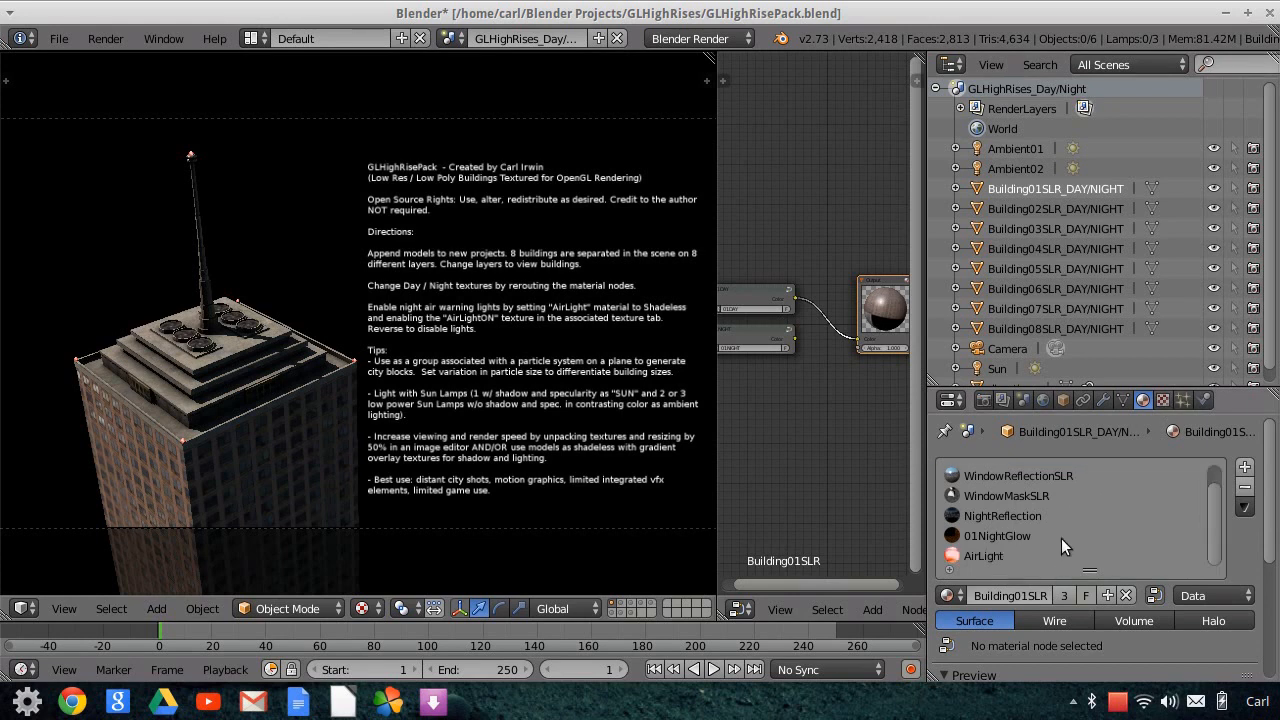
{"action": "left_click", "coordinate": [984, 556]}
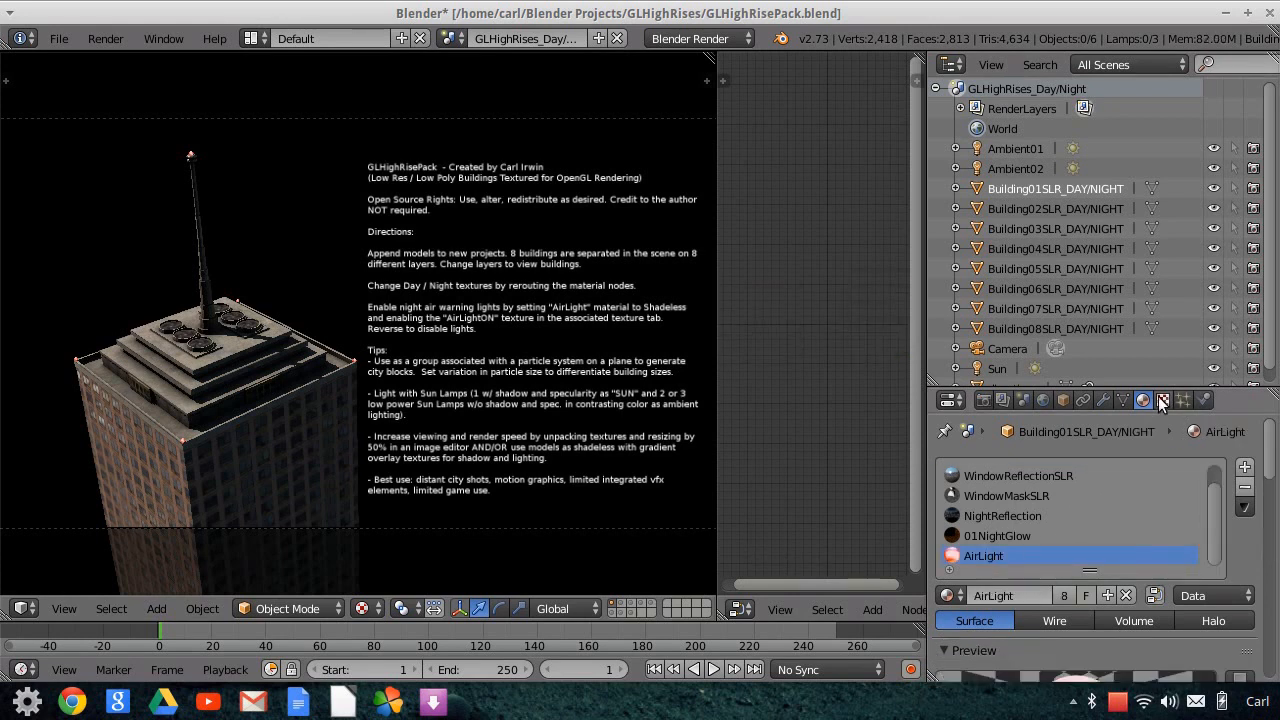
{"action": "scroll", "coordinate": [1193, 627], "scroll_direction": "down", "scroll_amount": 12}
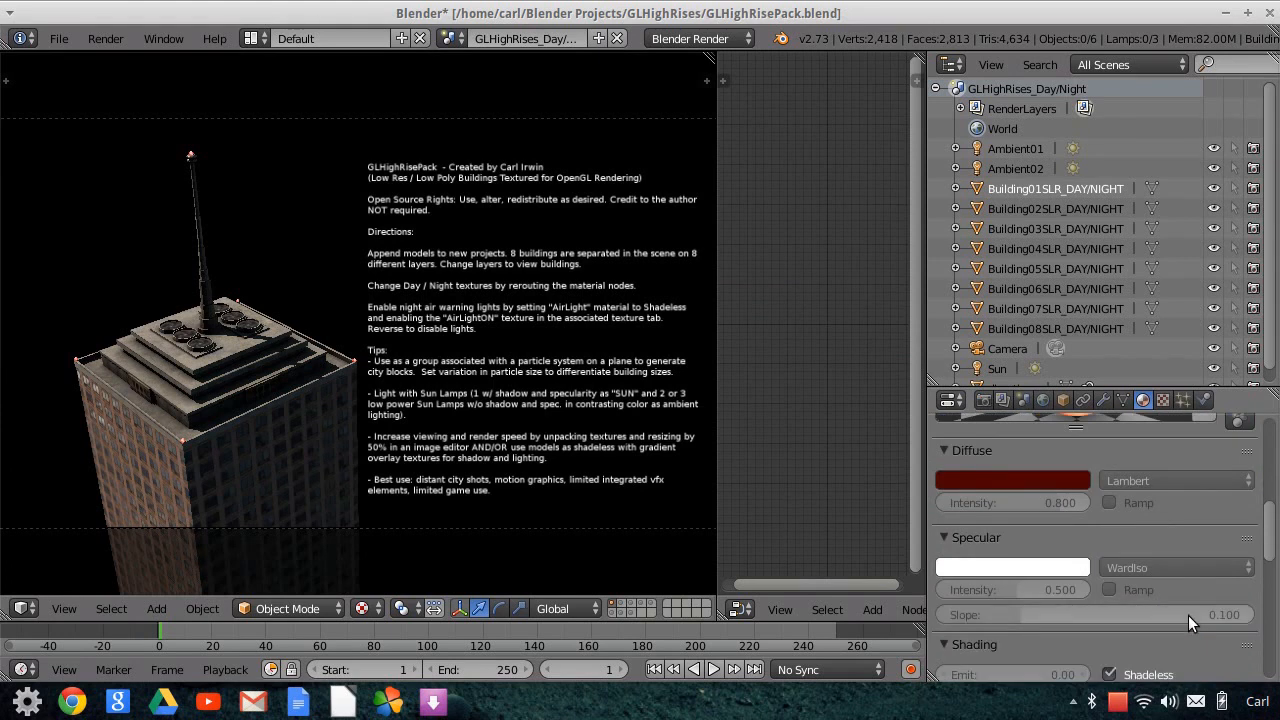
{"action": "left_click", "coordinate": [1108, 634]}
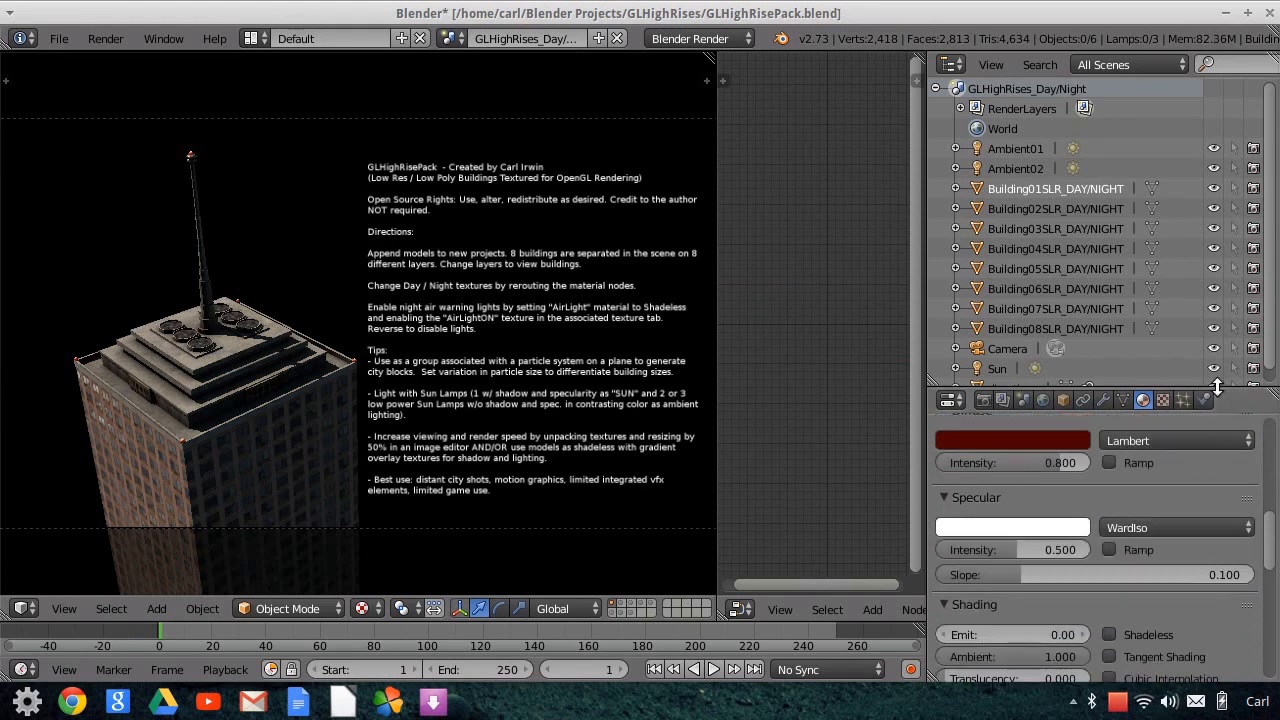
{"action": "left_click", "coordinate": [1162, 400]}
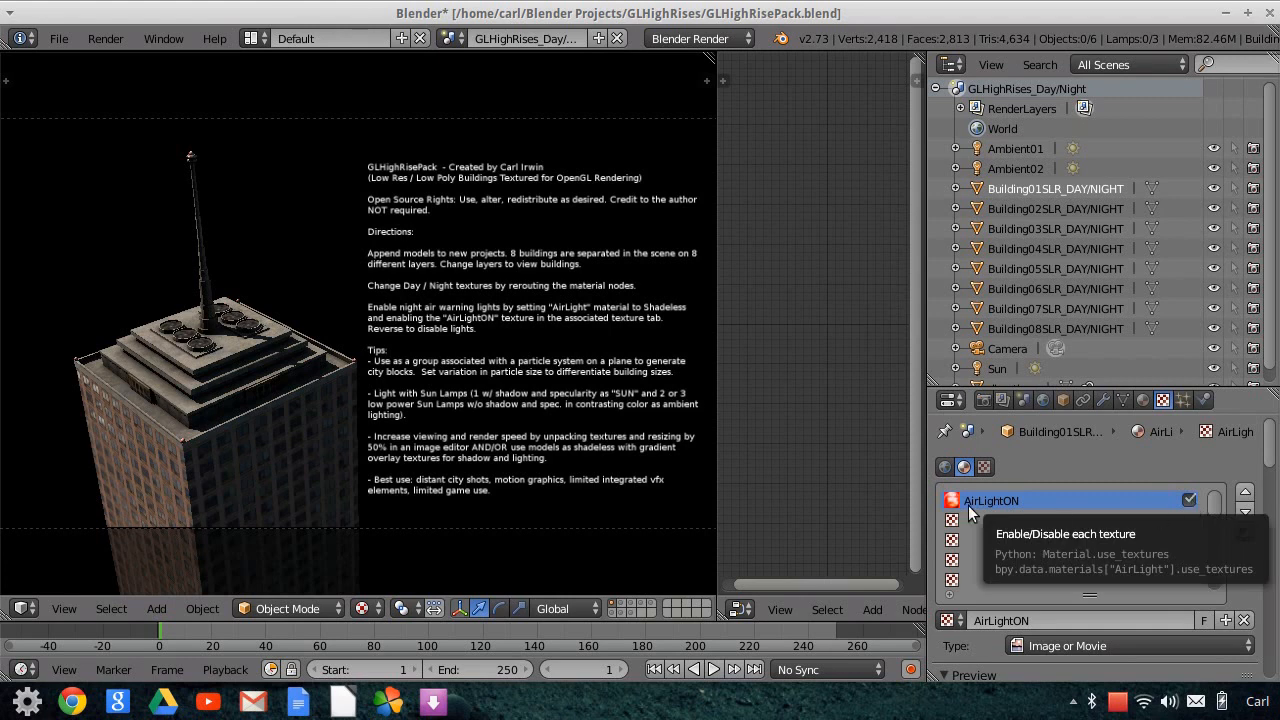
{"action": "left_click", "coordinate": [1188, 500]}
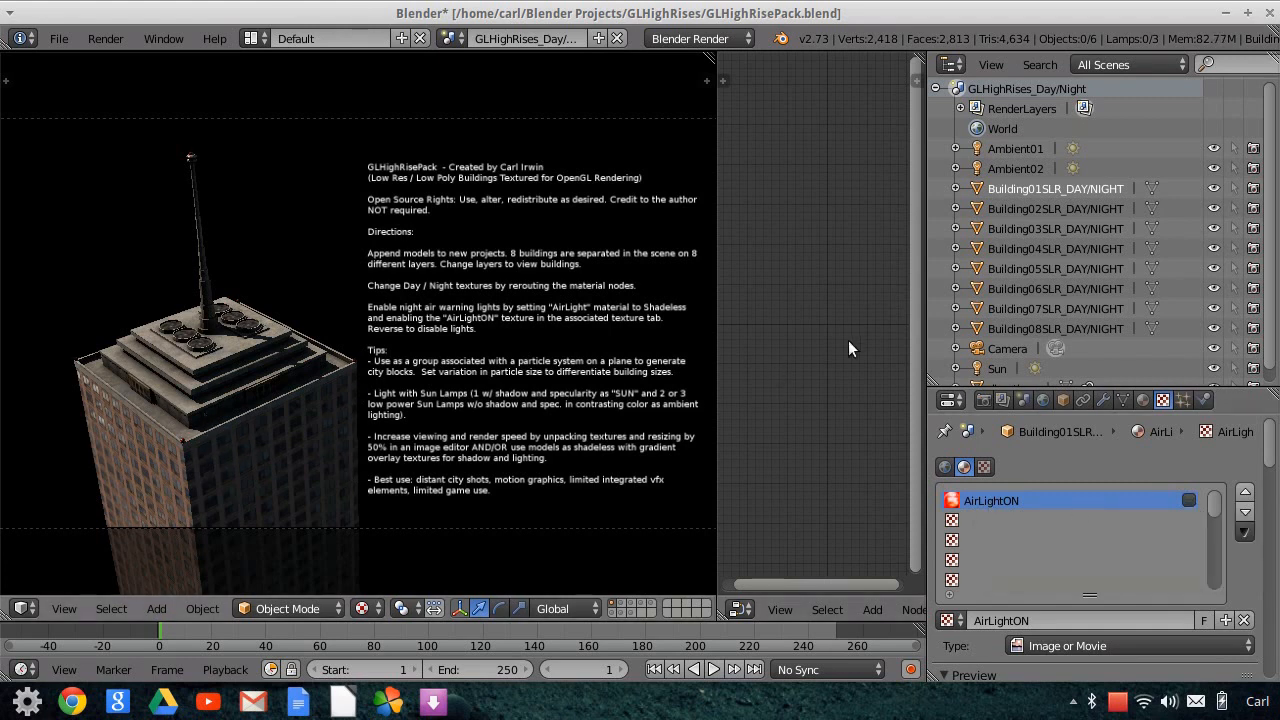
- Return to the material settings and select Building01's Building01SLR material
{"action": "left_click", "coordinate": [1143, 400]}
{"action": "scroll", "coordinate": [1076, 486], "scroll_direction": "up", "scroll_amount": 8}
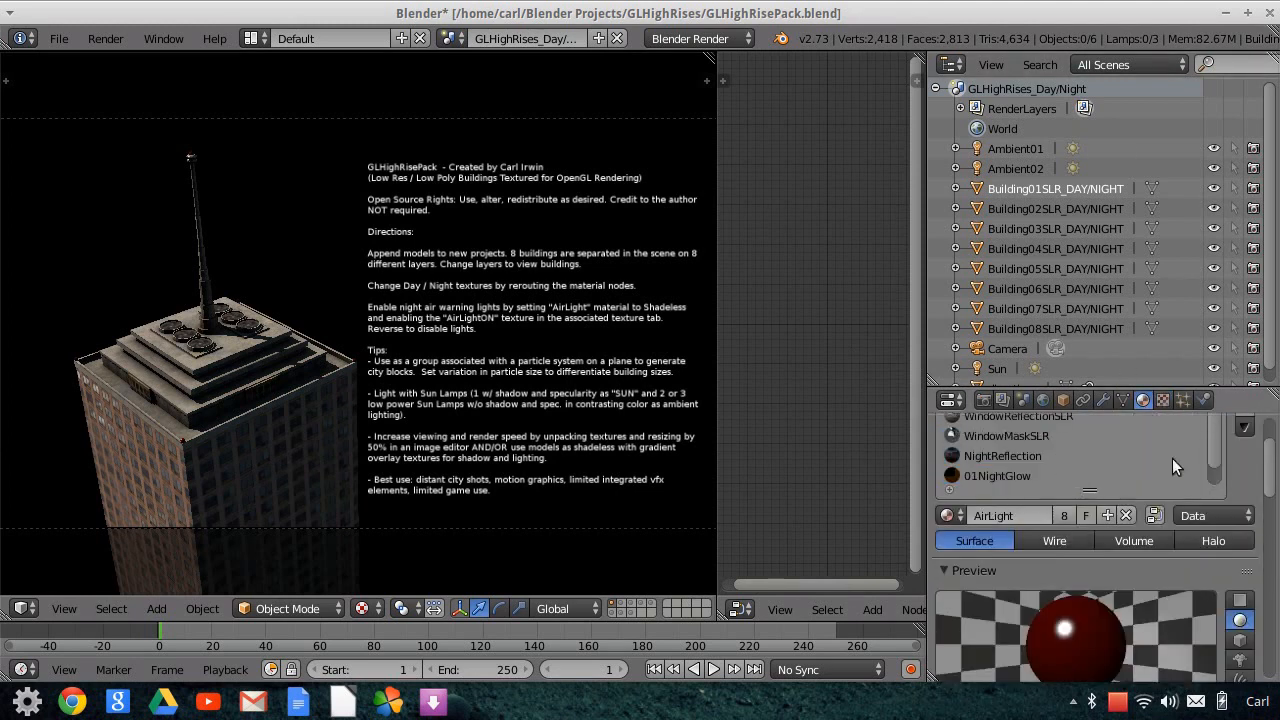
{"action": "scroll", "coordinate": [1150, 482], "scroll_direction": "up", "scroll_amount": 2}
{"action": "left_click", "coordinate": [984, 475]}
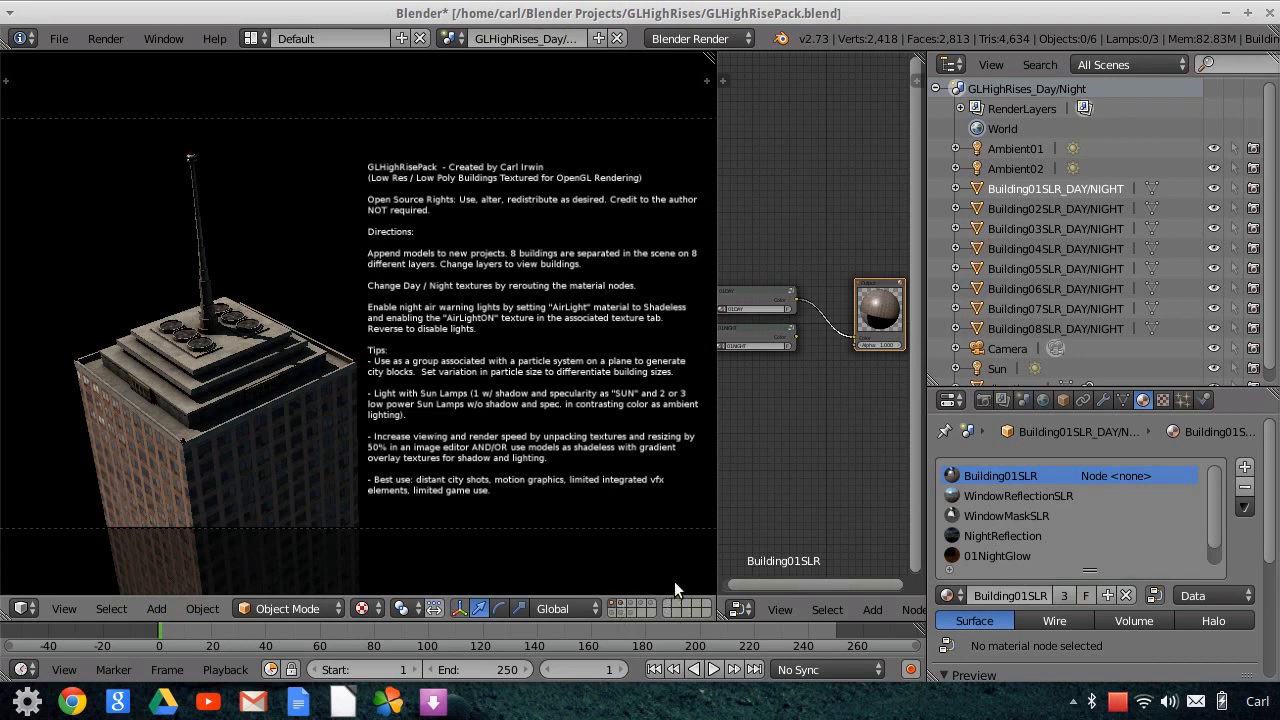
- Show the third layer and switch Building03SLR_DAY/NIGHT's Output link to the night material node and back to the day node
{"action": "left_click", "coordinate": [621, 604]}
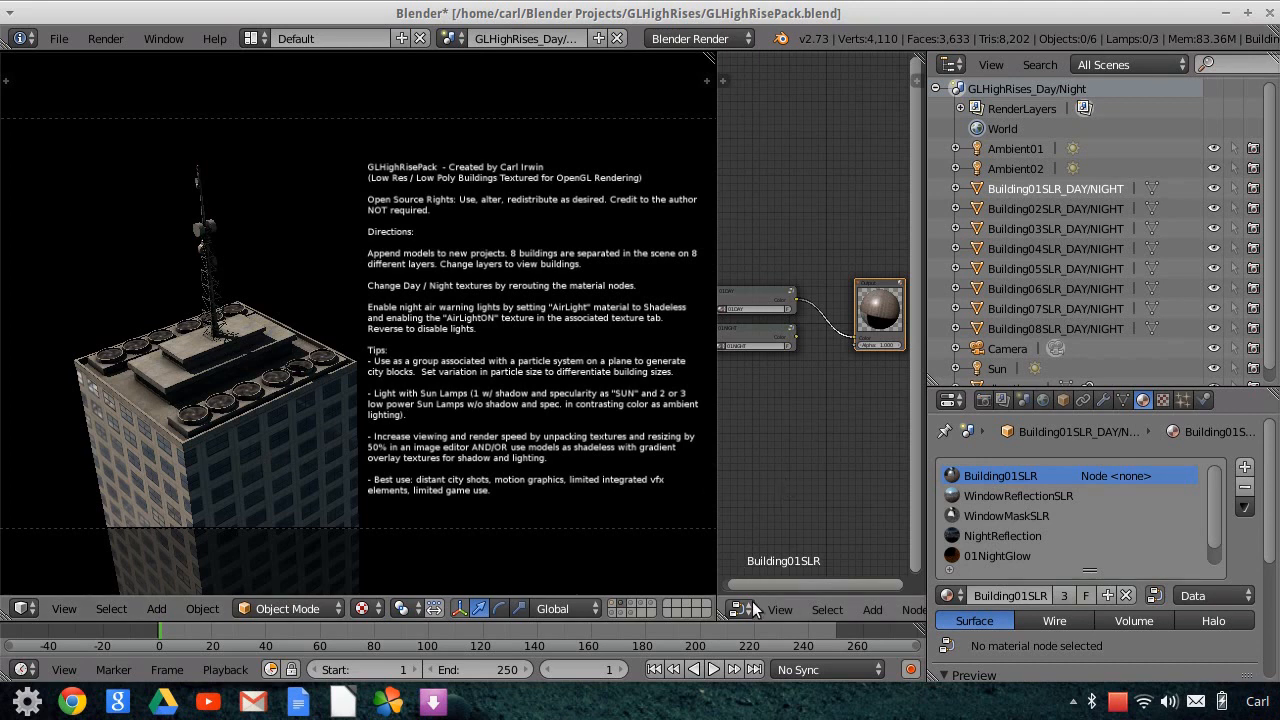
{"action": "left_click", "coordinate": [621, 604]}
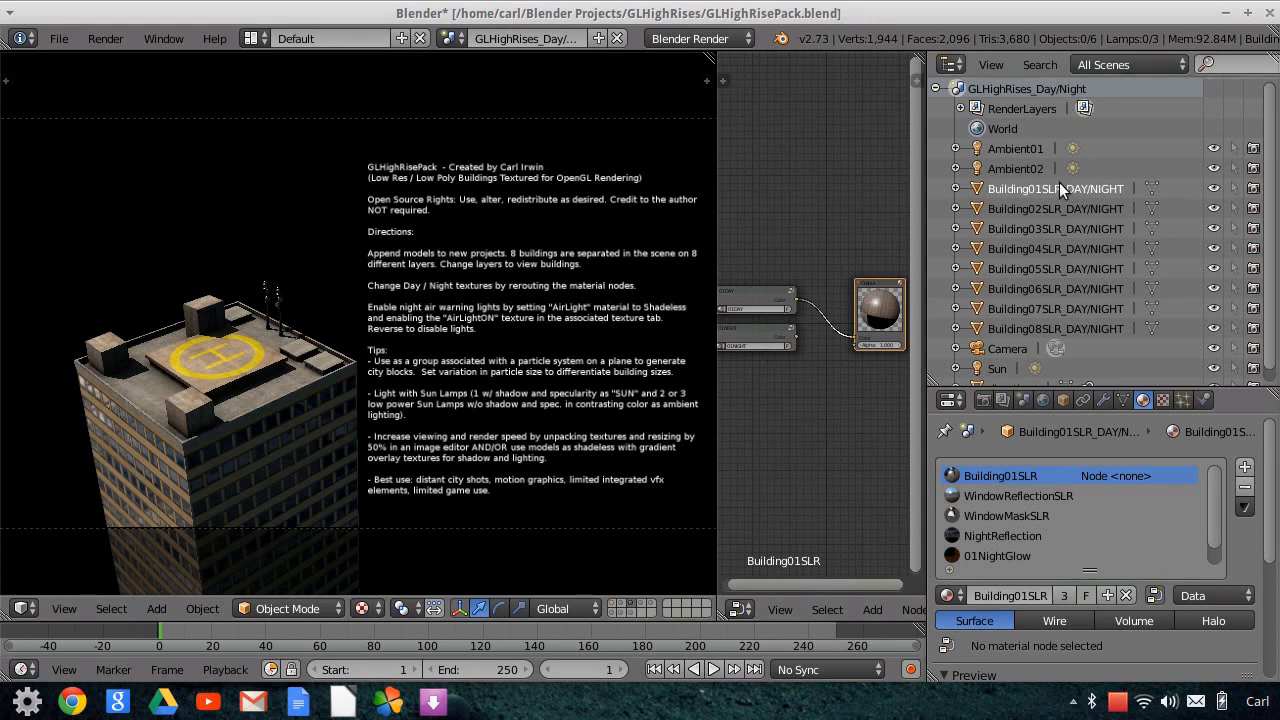
{"action": "left_click", "coordinate": [1015, 229]}
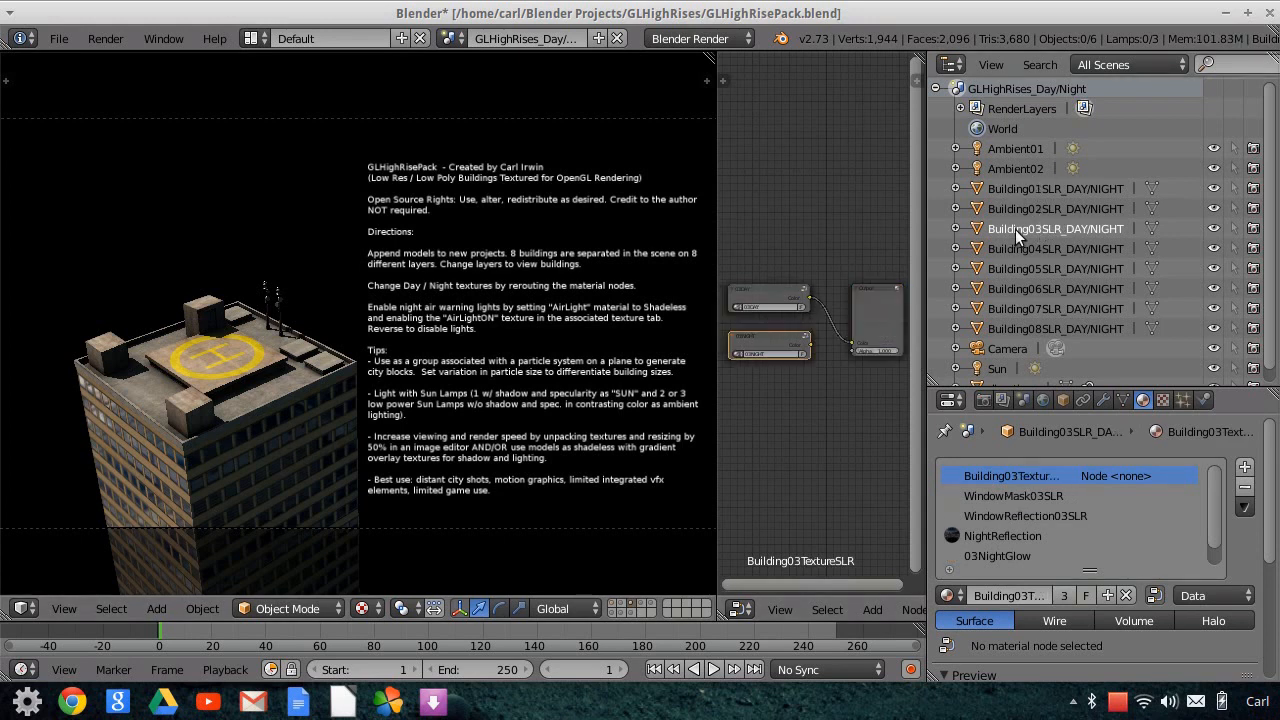
{"action": "left_click_drag", "start_coordinate": [811, 344], "coordinate": [851, 341]}
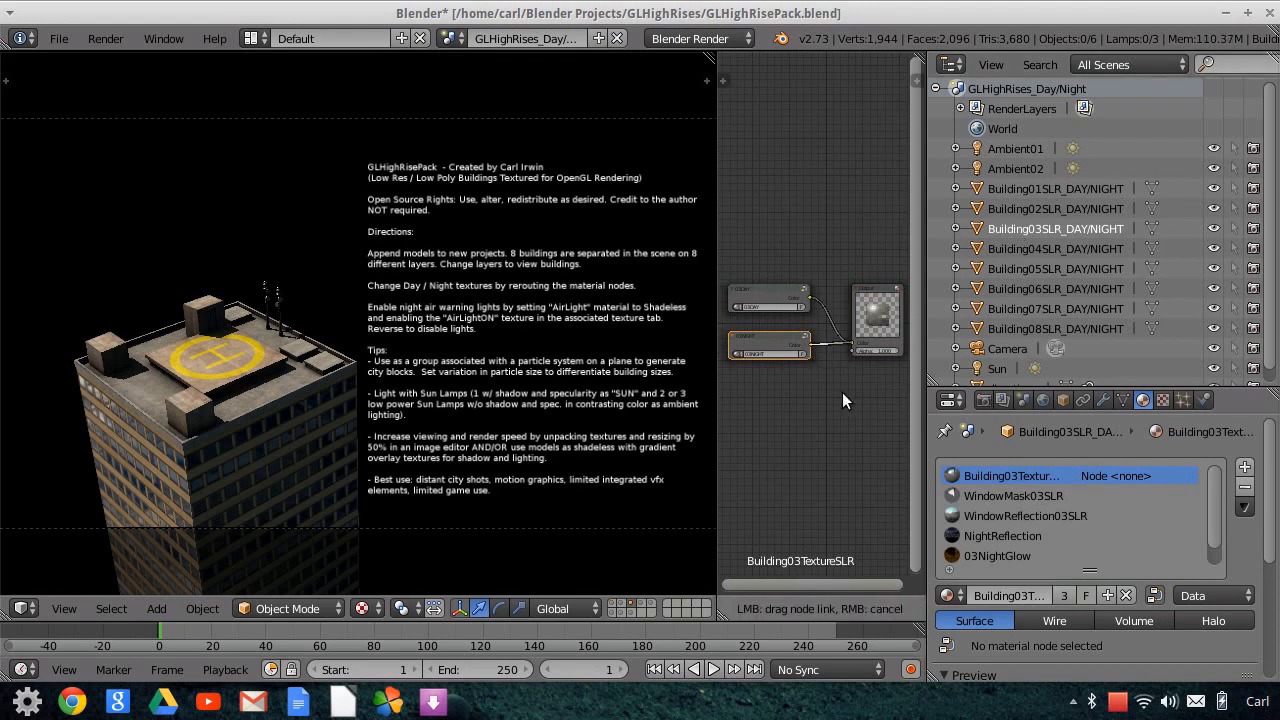
{"action": "left_click_drag", "start_coordinate": [842, 392], "coordinate": [842, 392]}
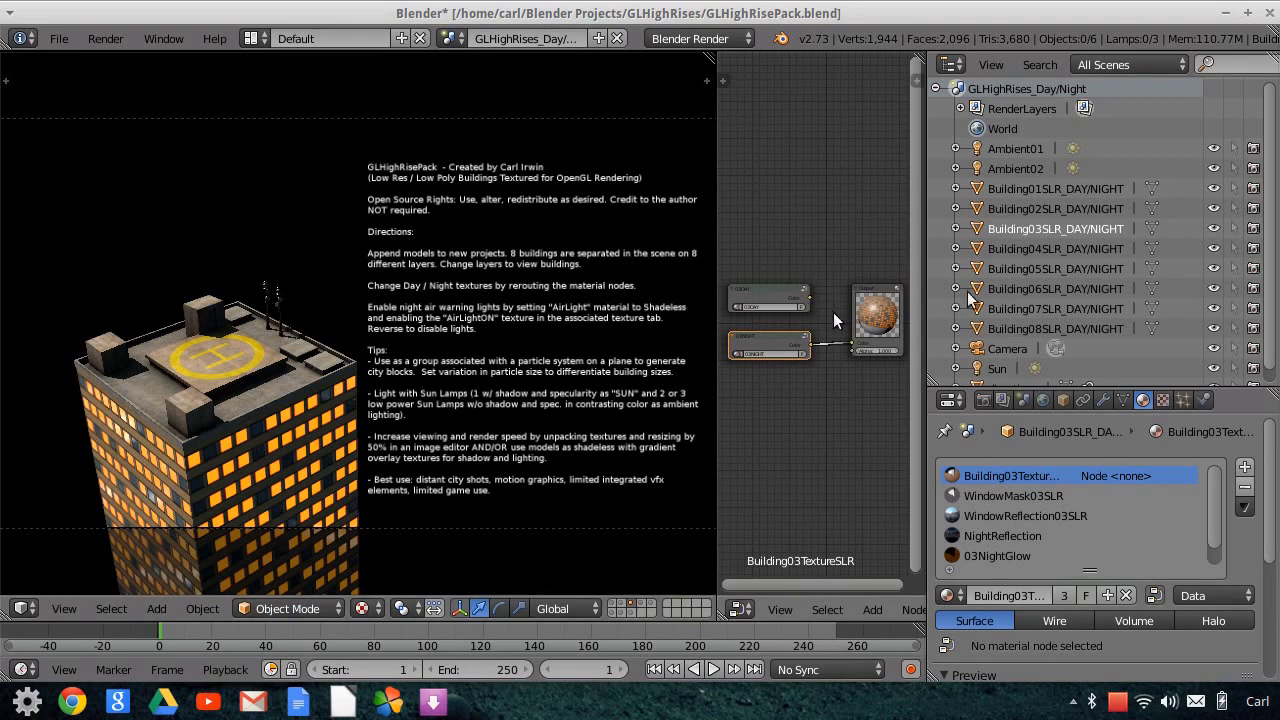
{"action": "left_click_drag", "start_coordinate": [843, 332], "coordinate": [899, 347]}
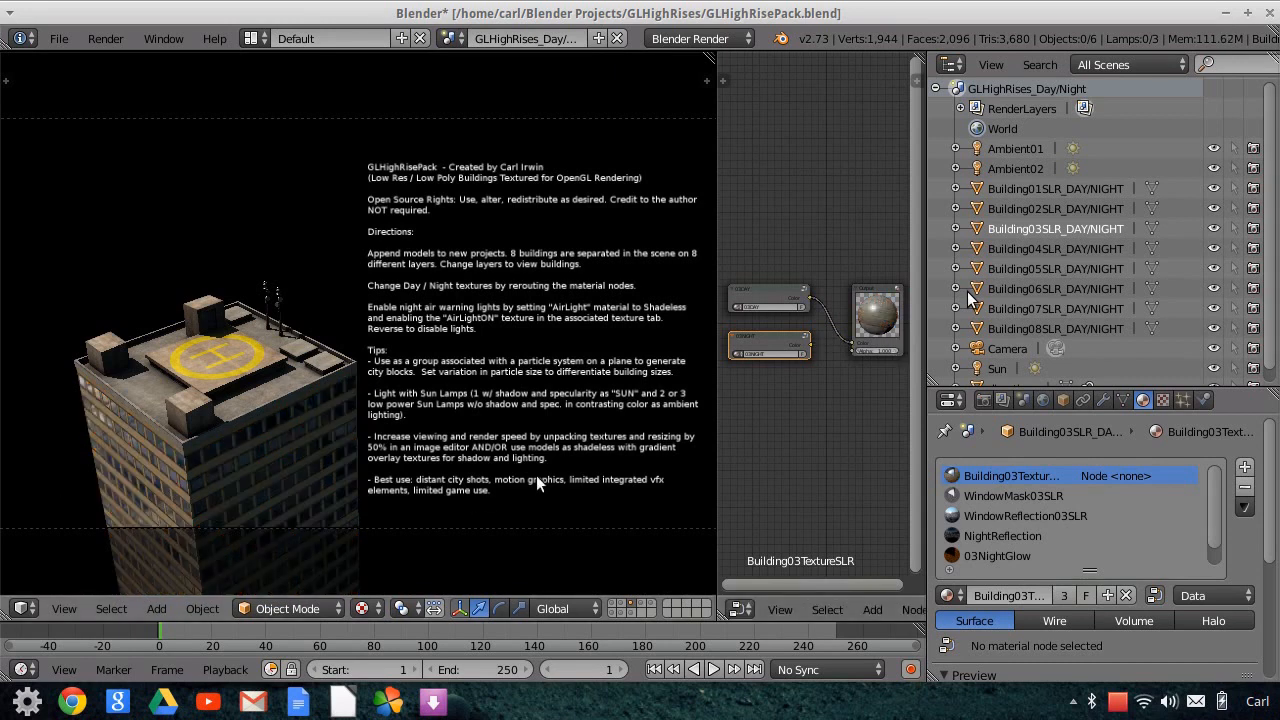
- Show the fourth layer and switch Building04SLR_DAY/NIGHT's Output link to the night material node and back to the day node
{"action": "left_click", "coordinate": [643, 605]}
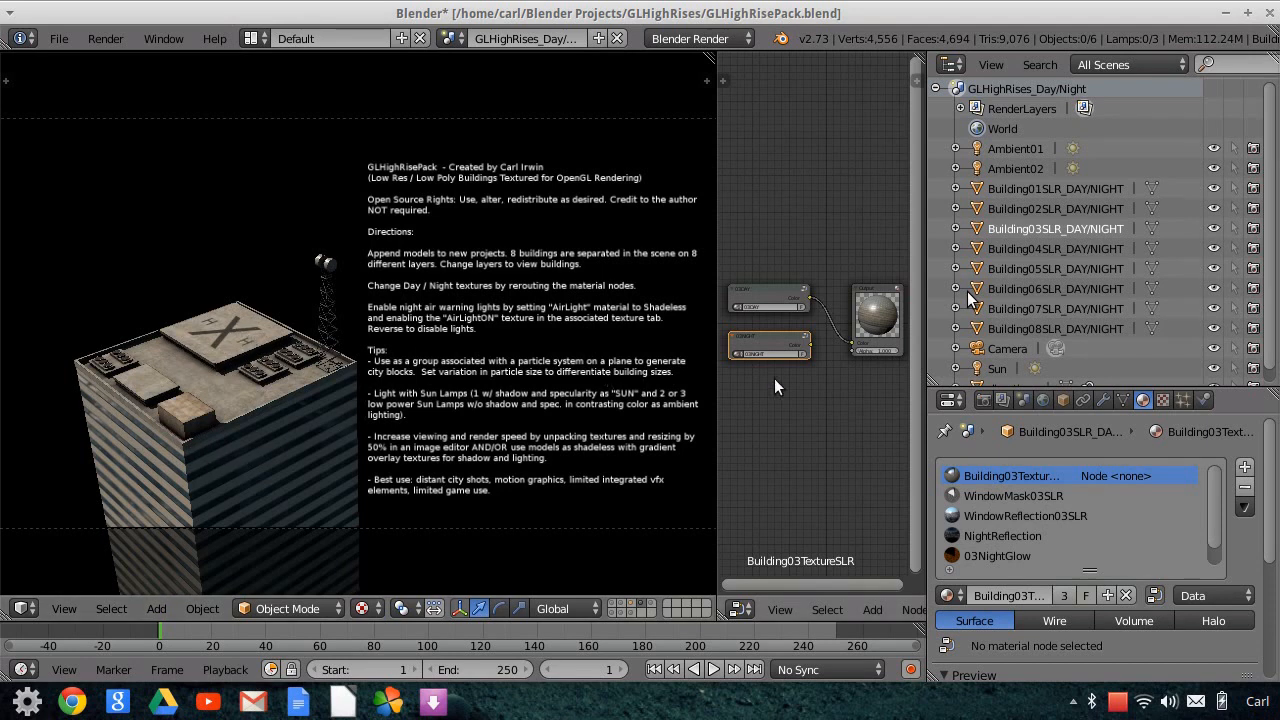
{"action": "left_click", "coordinate": [1046, 243]}
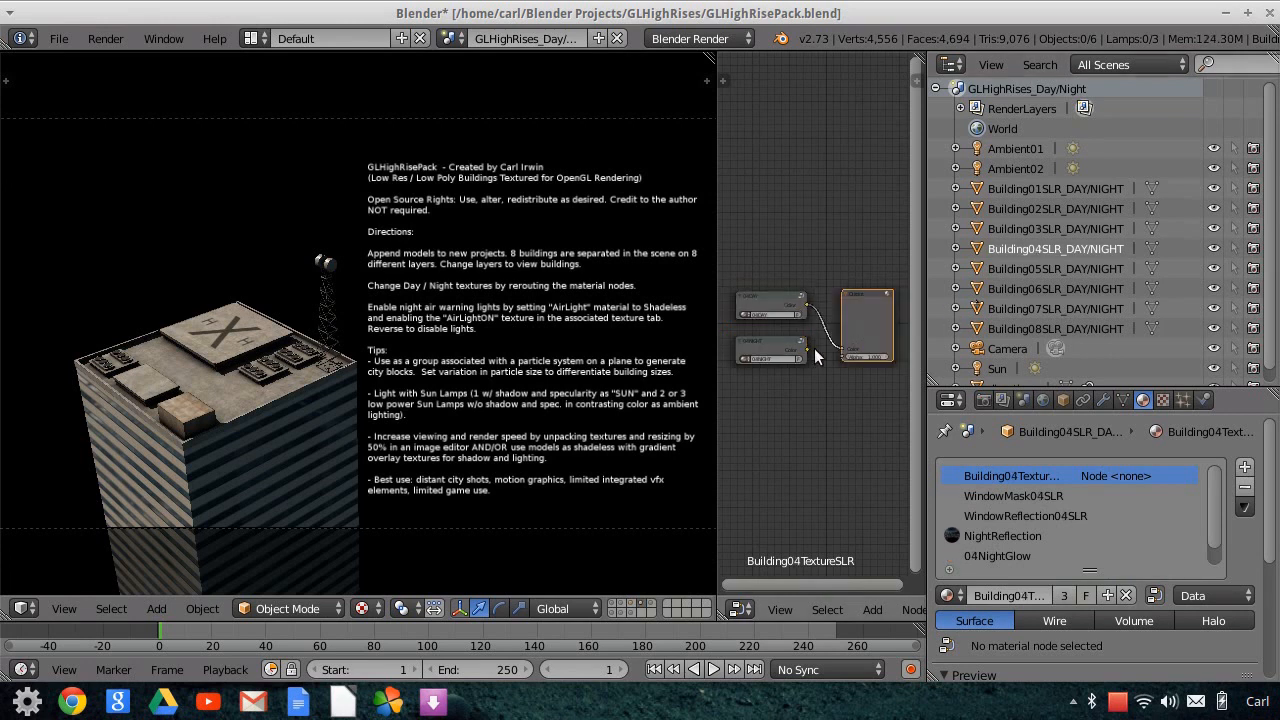
{"action": "left_click_drag", "start_coordinate": [809, 348], "coordinate": [904, 389]}
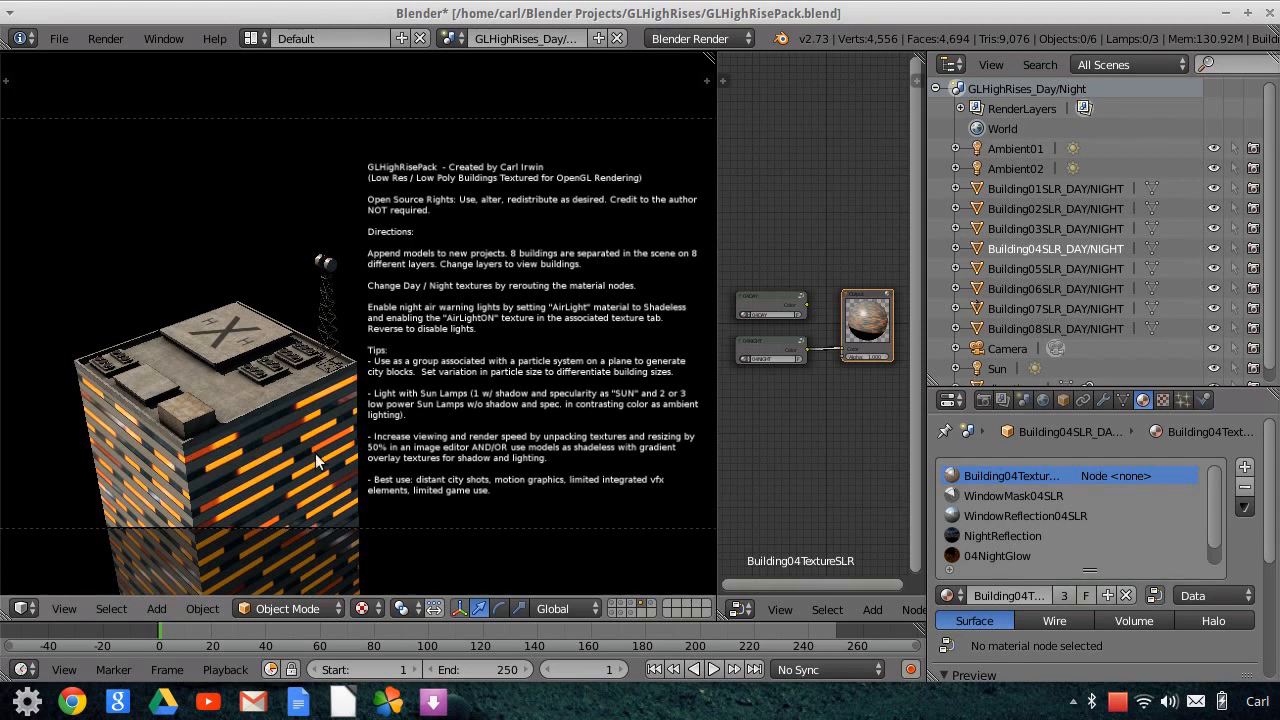
{"action": "left_click_drag", "start_coordinate": [804, 305], "coordinate": [843, 353]}
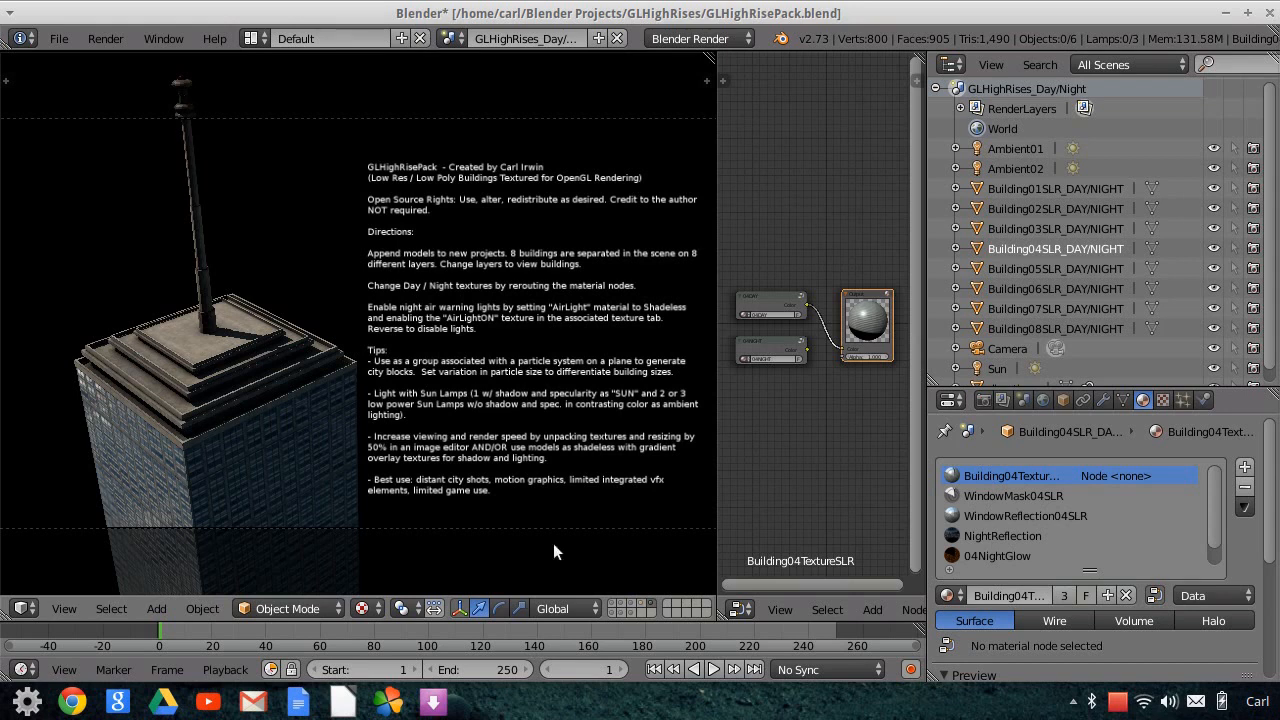
- Show the layers of the fifth, sixth and seventh buildings in turn and look through Building04SLR_DAY/NIGHT's material list
{"action": "left_click", "coordinate": [611, 612]}
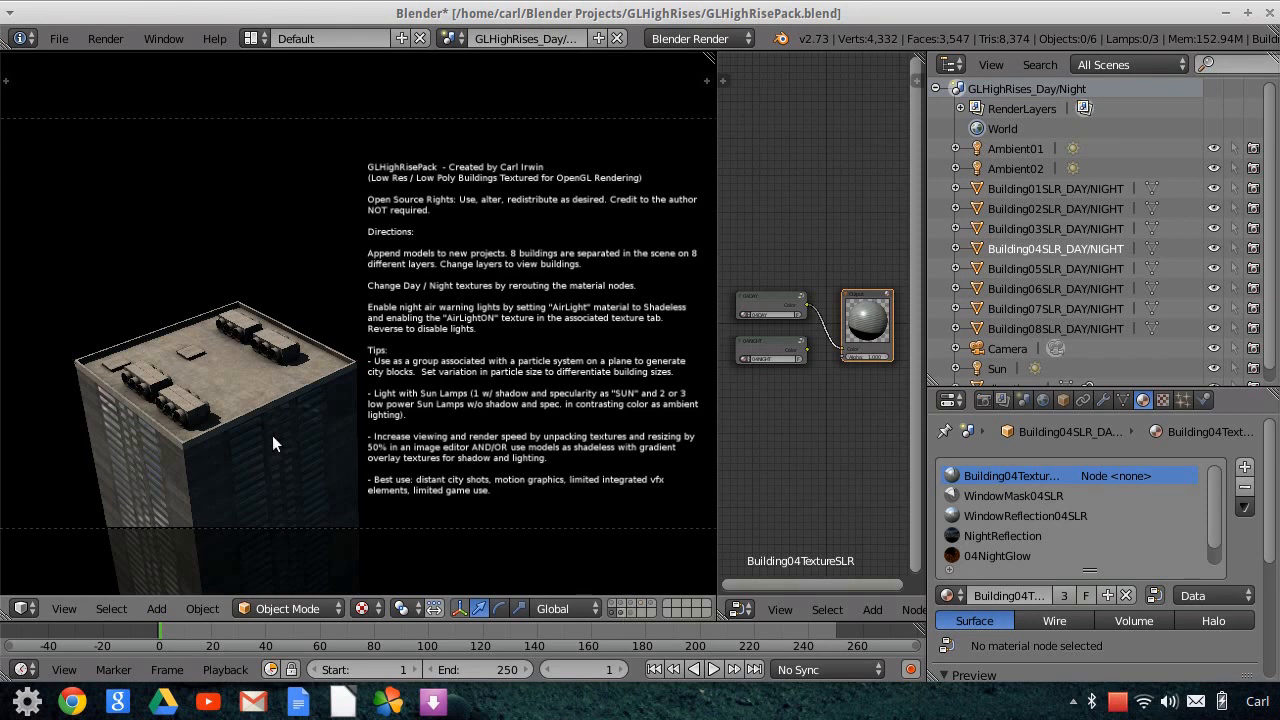
{"action": "key", "text": "2"}
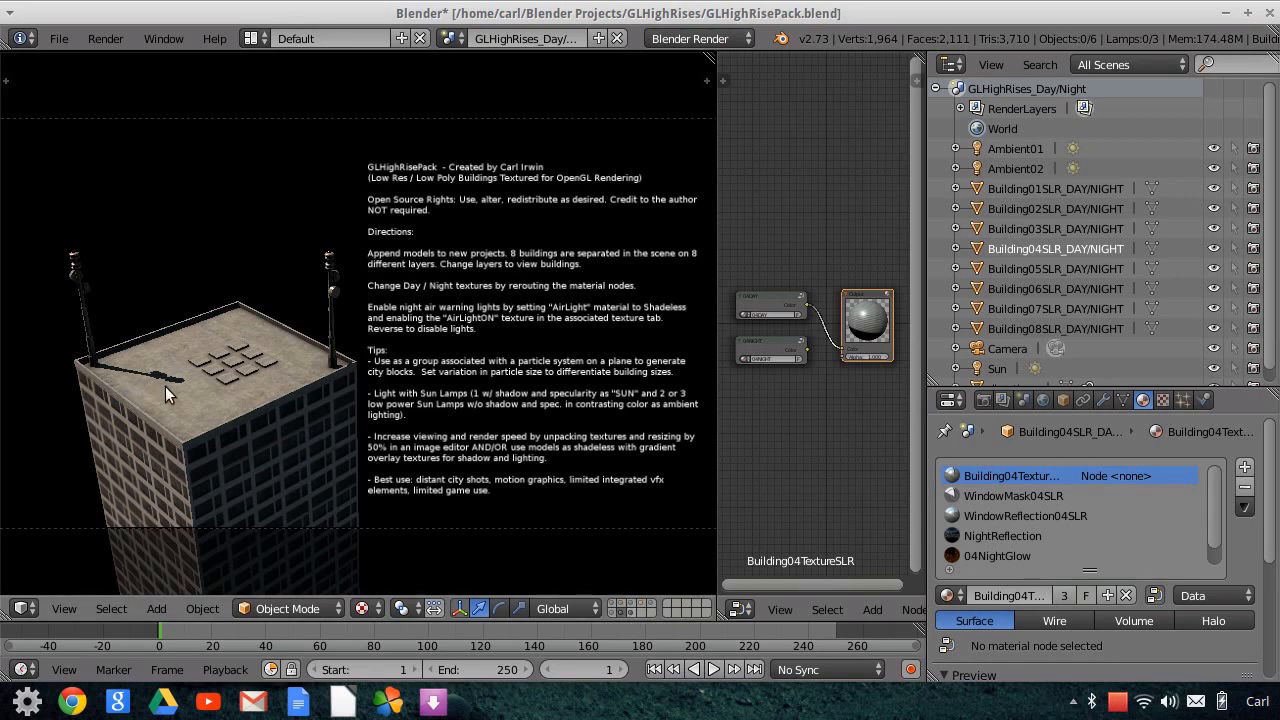
{"action": "key", "text": "2"}
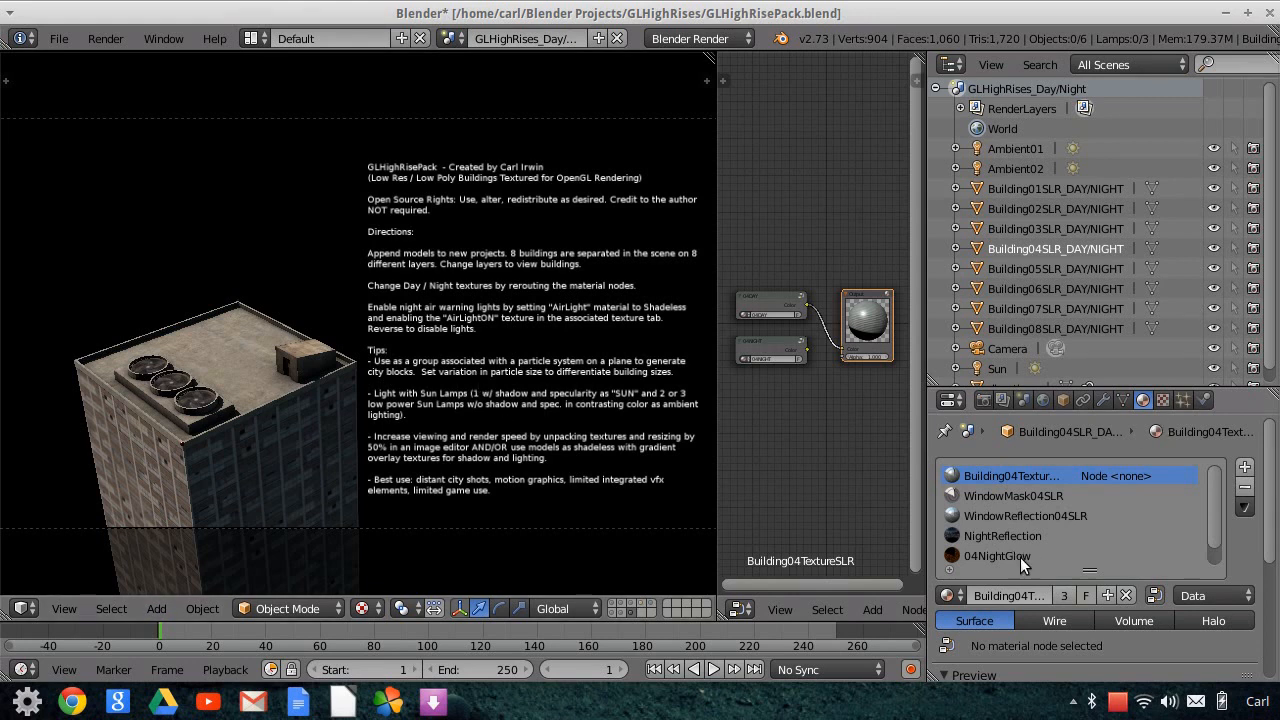
{"action": "scroll", "coordinate": [1068, 540], "scroll_direction": "down", "scroll_amount": 1}
{"action": "scroll", "coordinate": [1068, 540], "scroll_direction": "up", "scroll_amount": 1}
{"action": "scroll", "coordinate": [1068, 540], "scroll_direction": "down", "scroll_amount": 1}
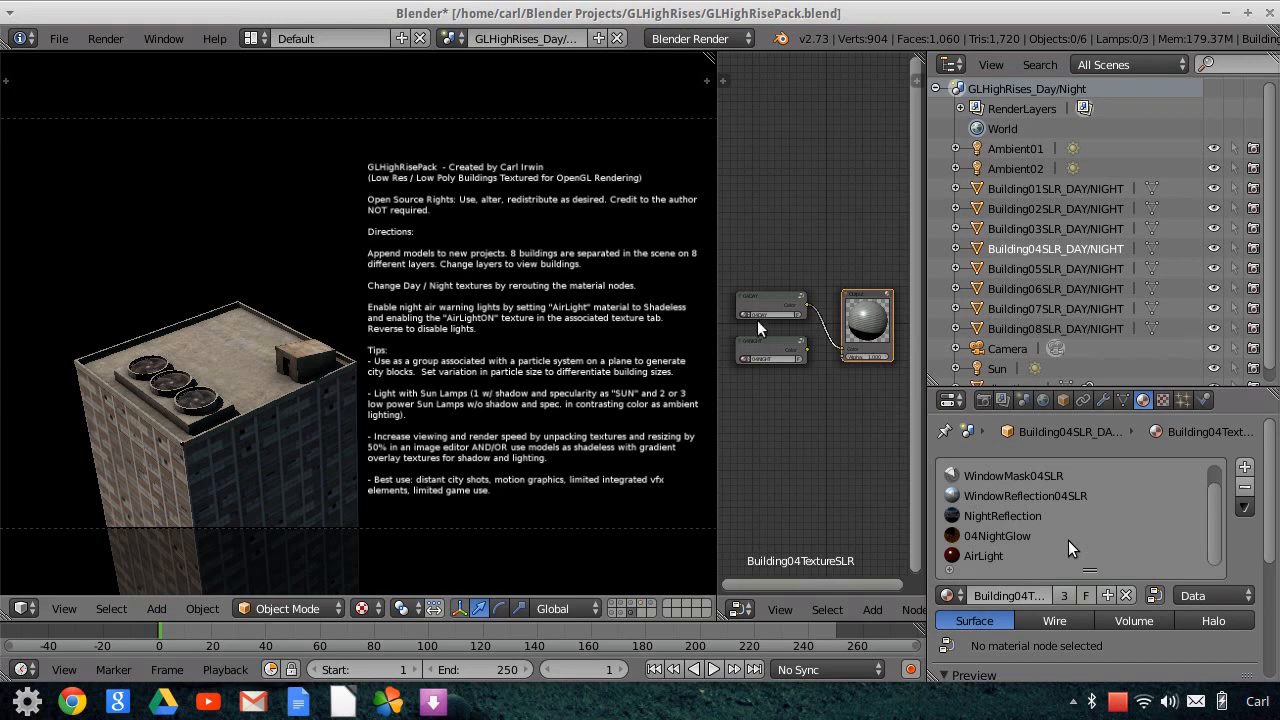
{"action": "scroll", "coordinate": [1122, 345], "scroll_direction": "down", "scroll_amount": 1}
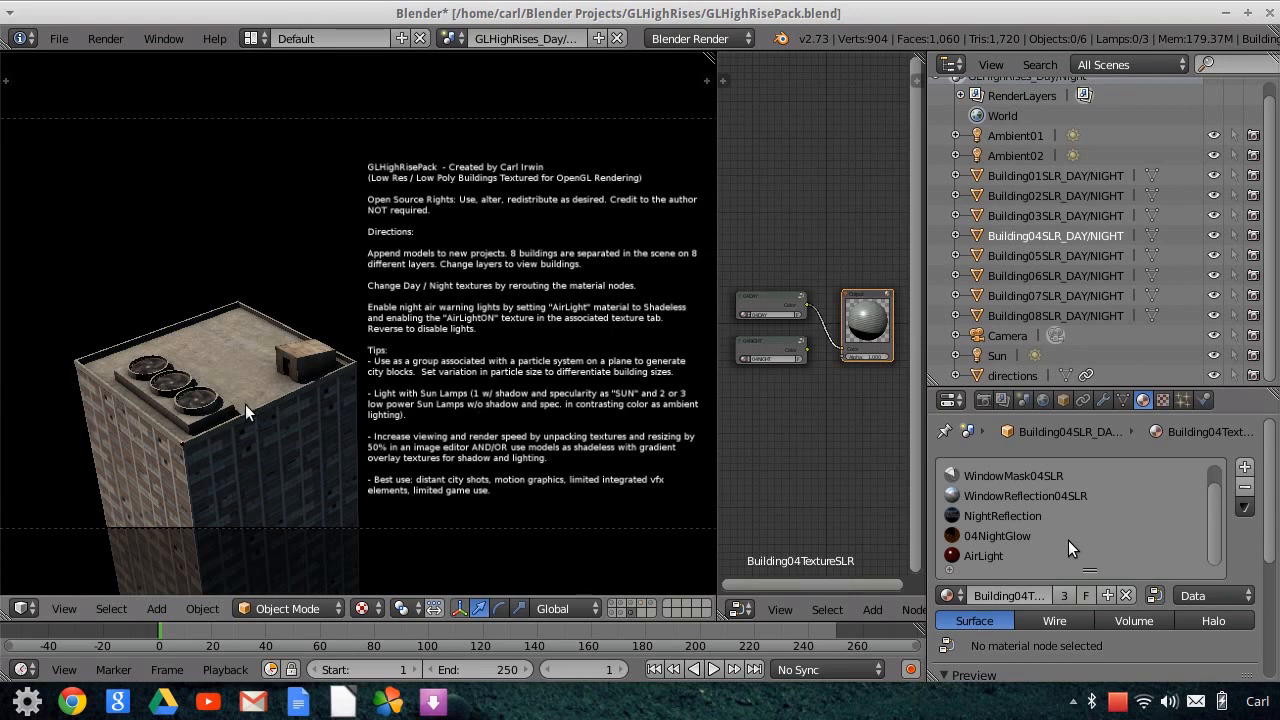
- Show the last building's layer and view the texture settings of Building04TextureSLR
{"action": "left_click", "coordinate": [628, 605]}
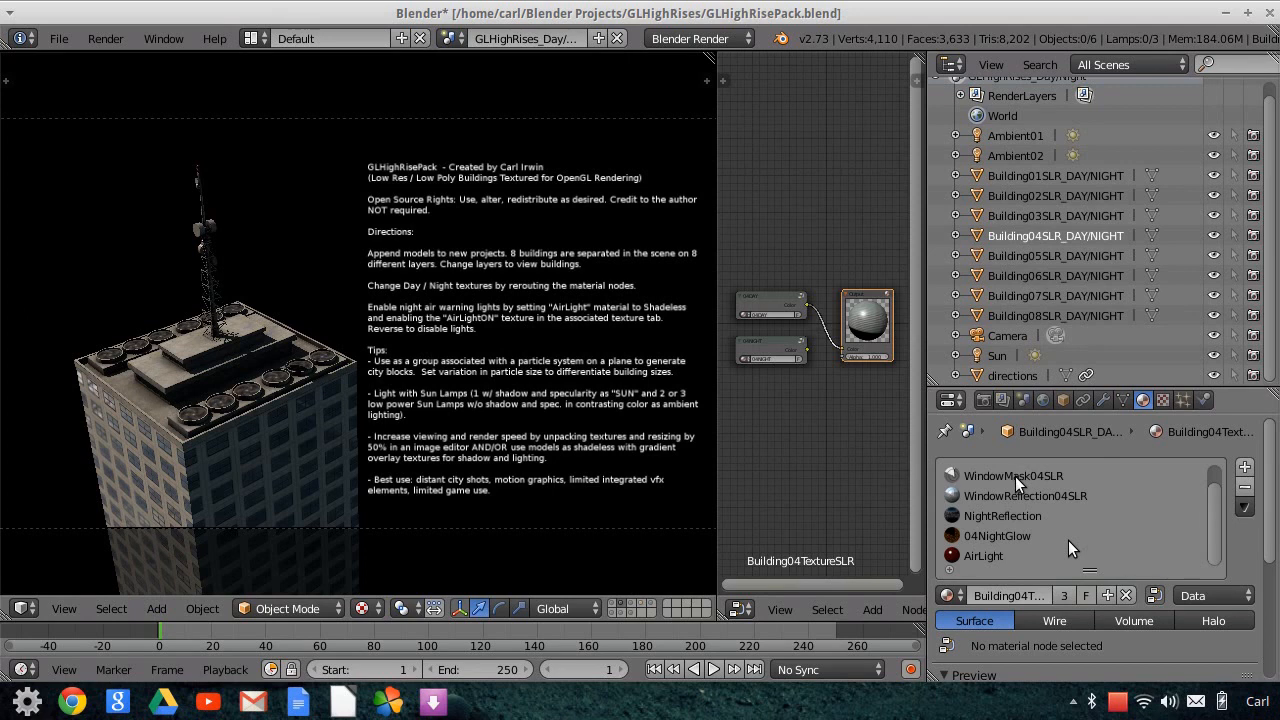
{"action": "scroll", "coordinate": [1076, 508], "scroll_direction": "up", "scroll_amount": 1}
{"action": "left_click", "coordinate": [1162, 400]}
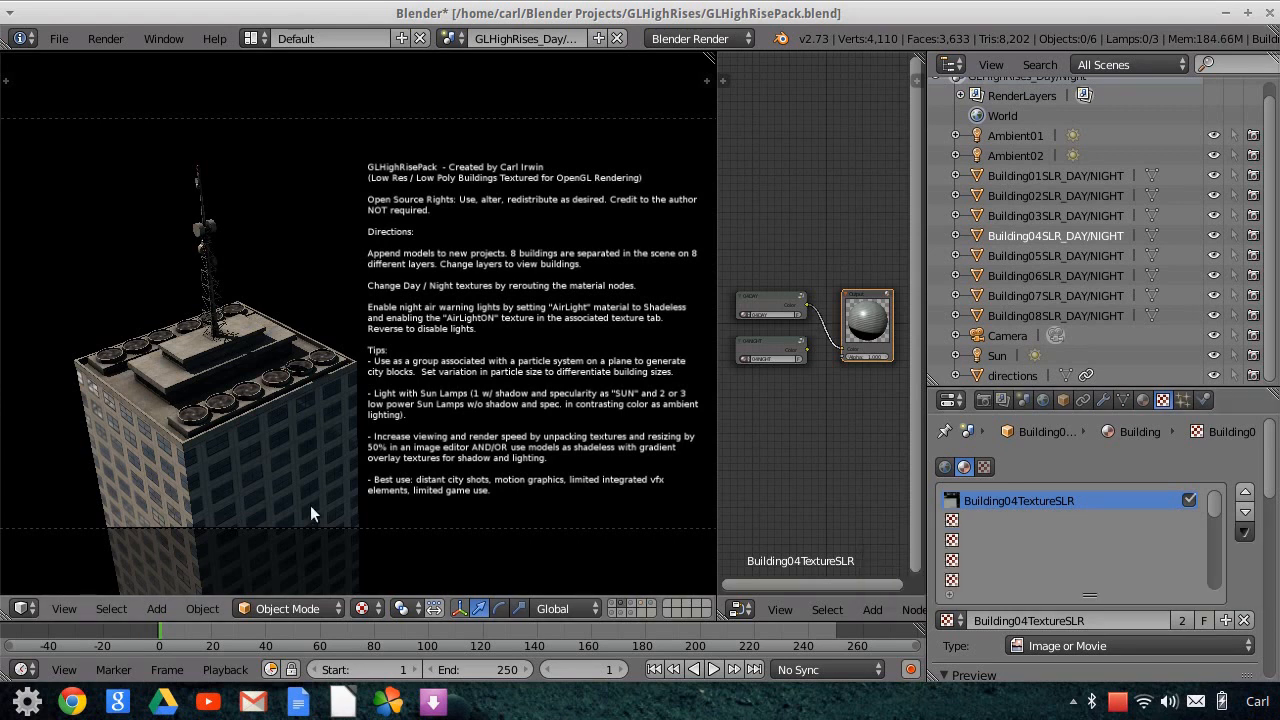
- Switch to the new default scene and delete its cube
{"action": "left_click", "coordinate": [285, 693]}
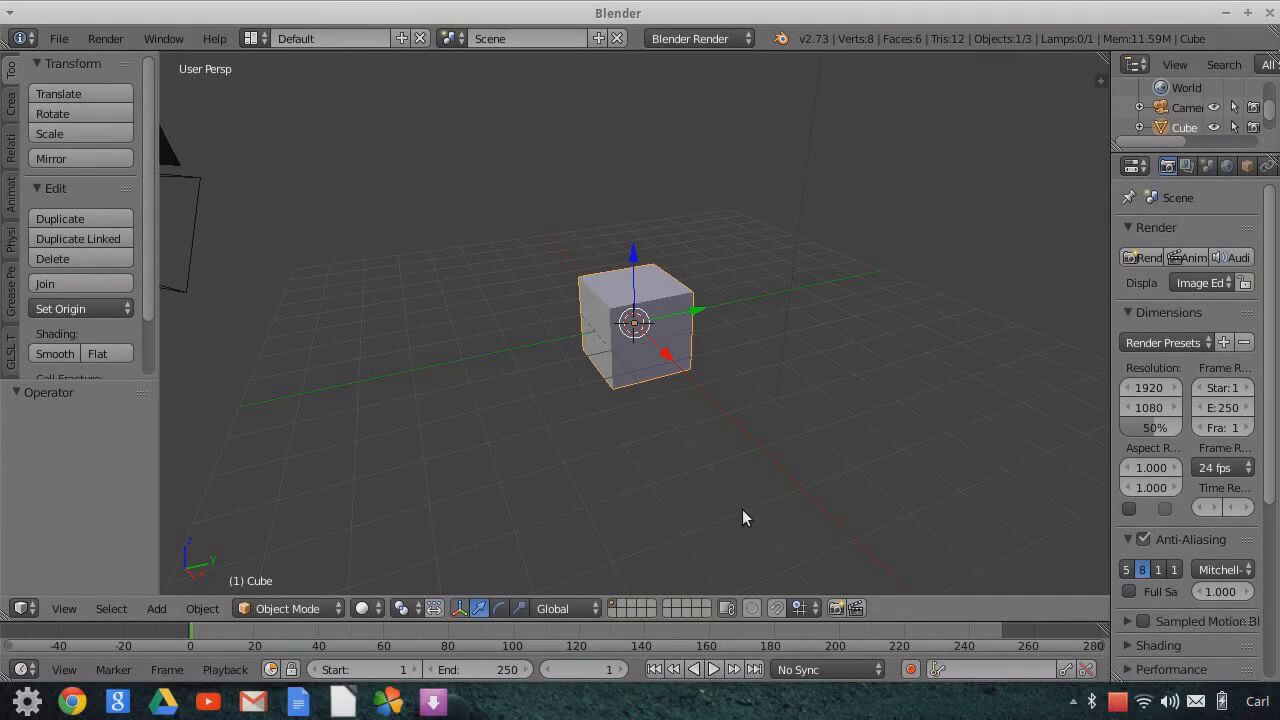
{"action": "key", "text": "x"}
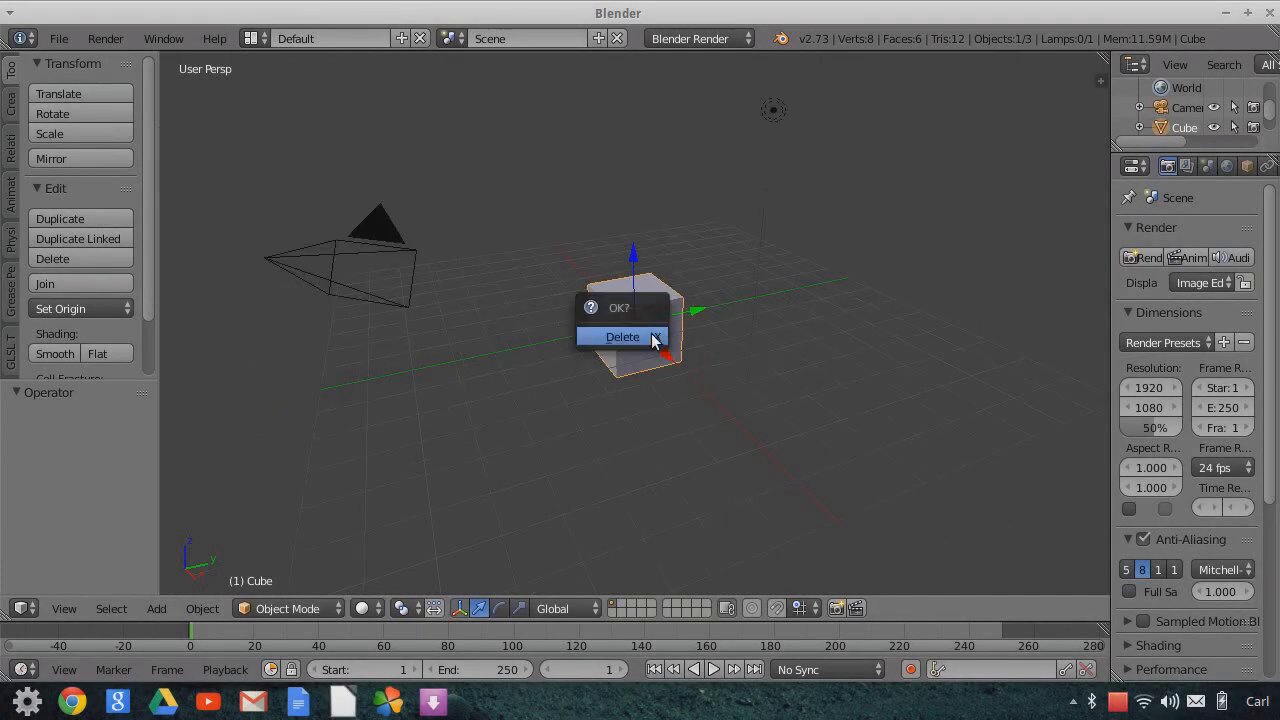
{"action": "left_click", "coordinate": [653, 337]}
{"action": "scroll", "coordinate": [683, 403], "scroll_direction": "down", "scroll_amount": 2}
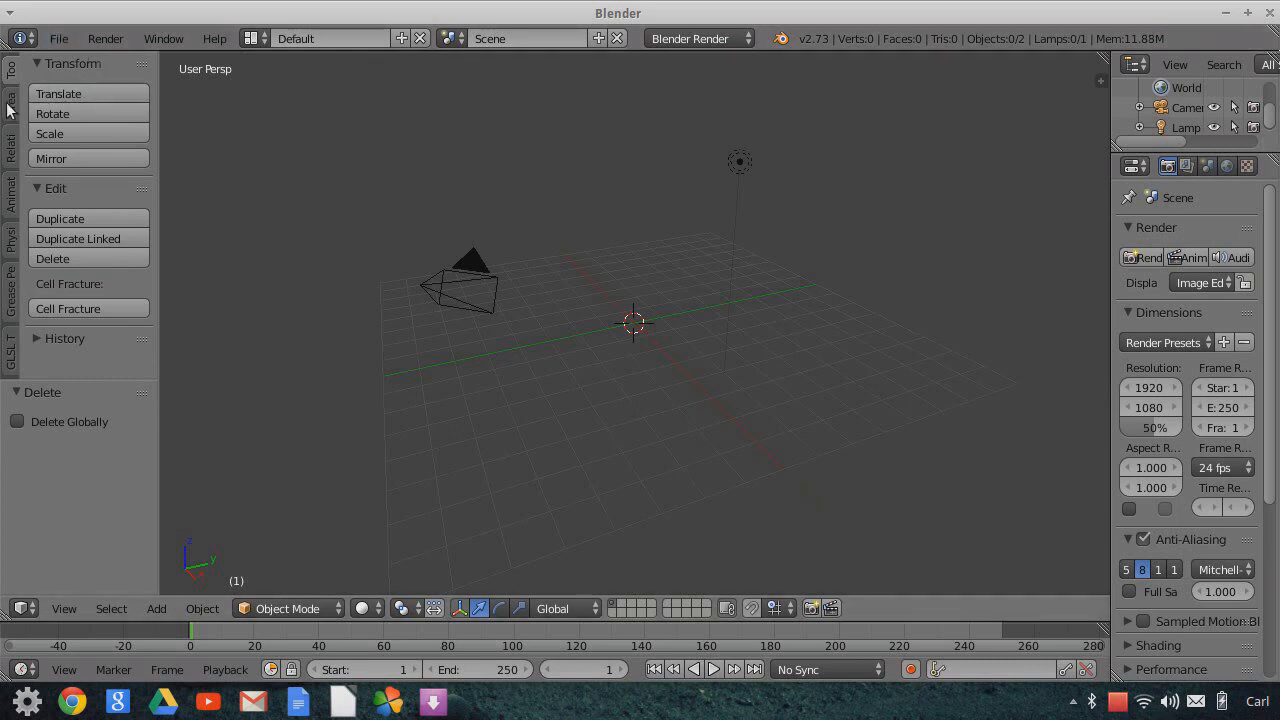
- Start appending from GLHighRisePack.blend in the GLHighRises folder and list its Object data
{"action": "left_click", "coordinate": [63, 38]}
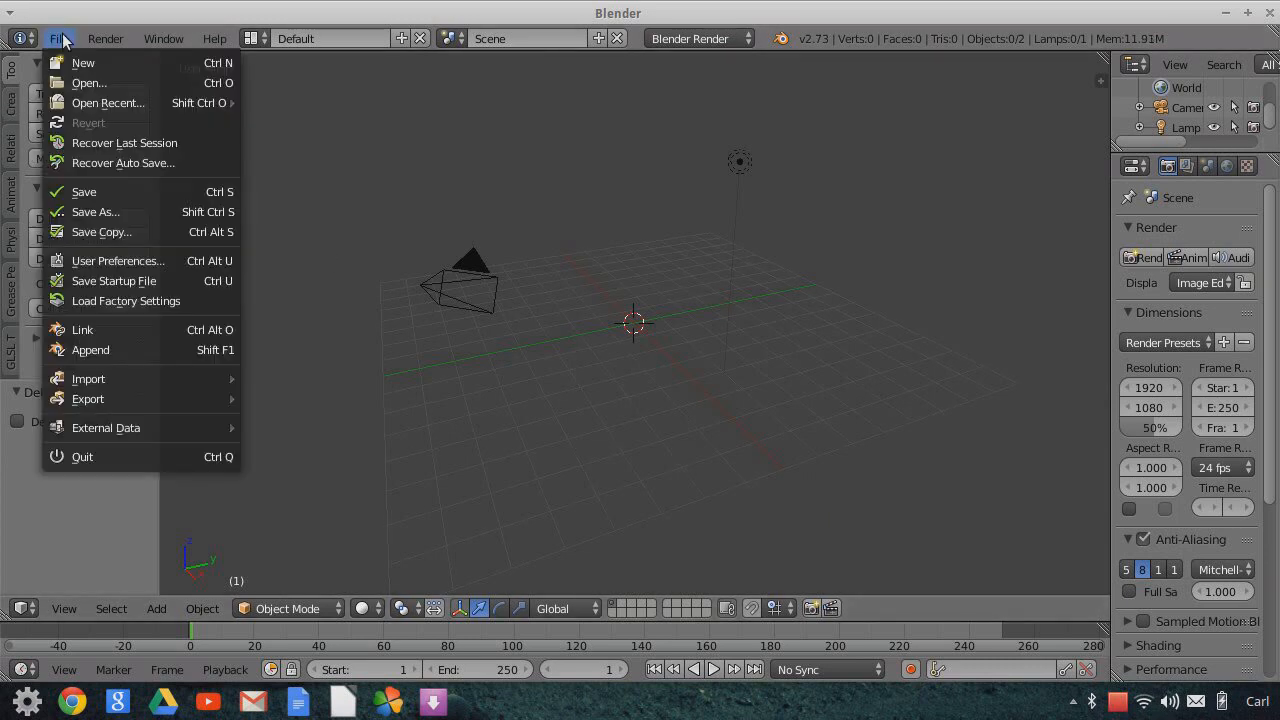
{"action": "mouse_move", "coordinate": [166, 381]}
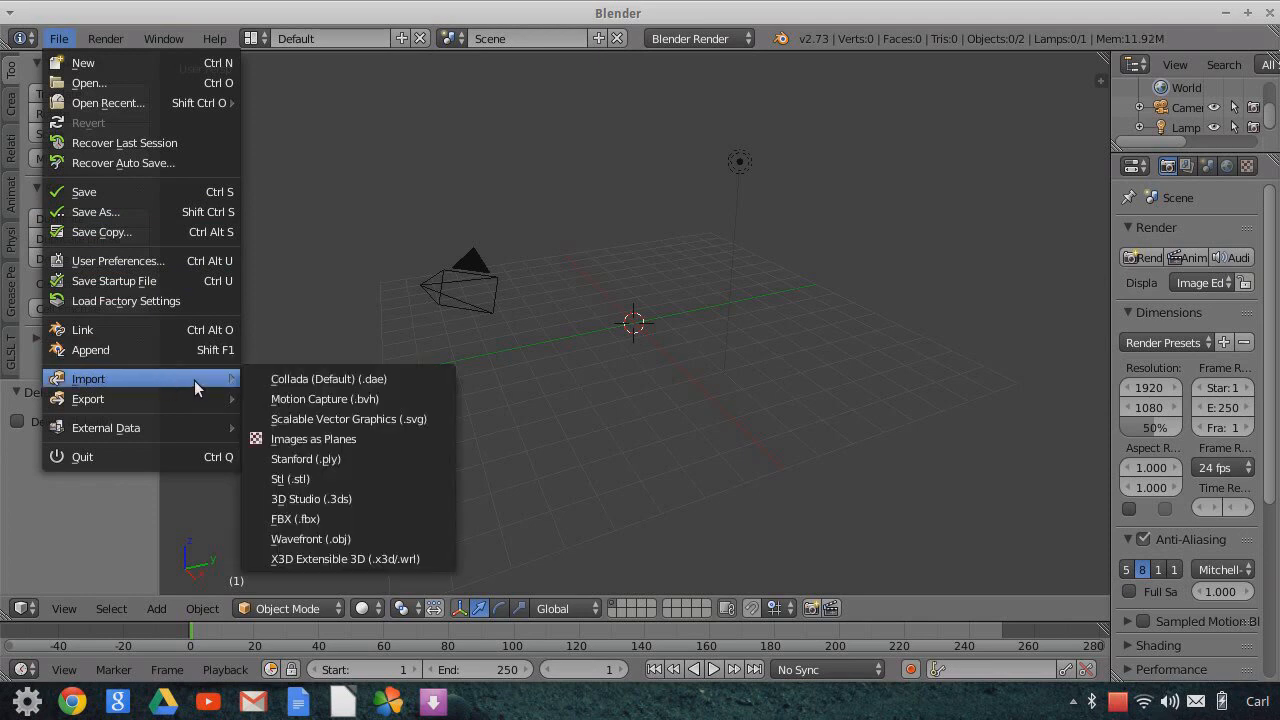
{"action": "left_click", "coordinate": [140, 349]}
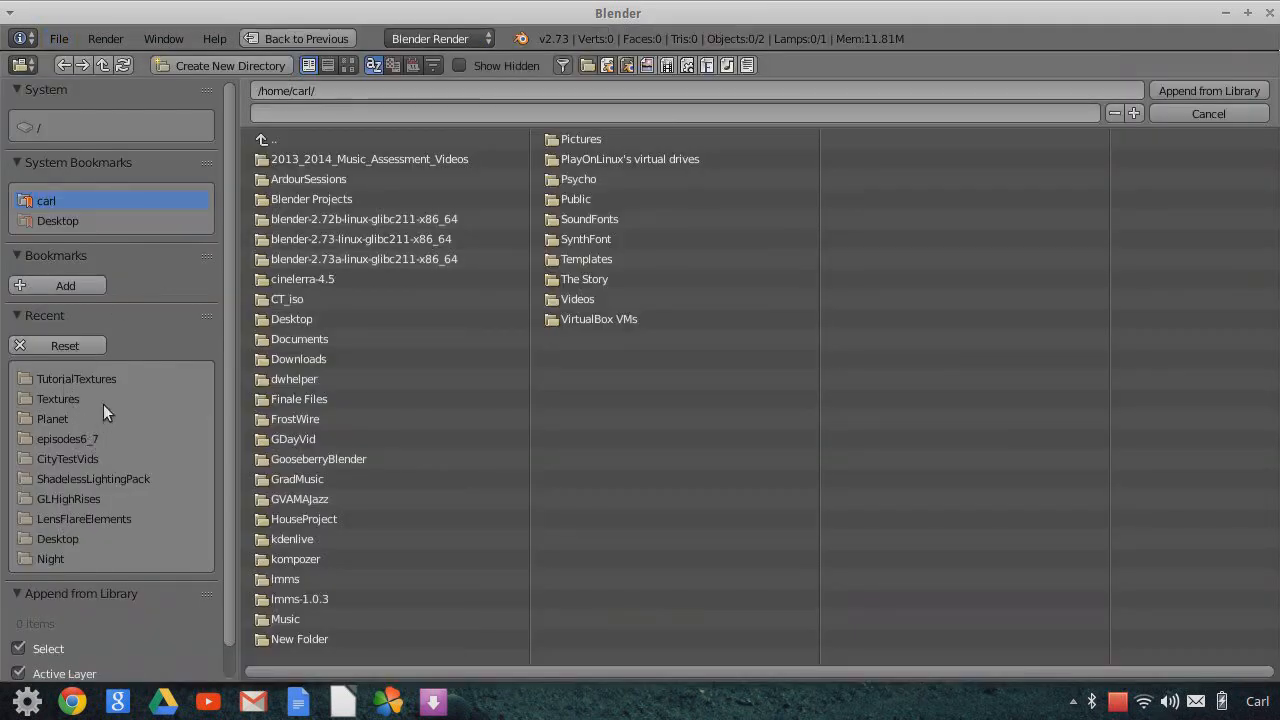
{"action": "left_click", "coordinate": [90, 498]}
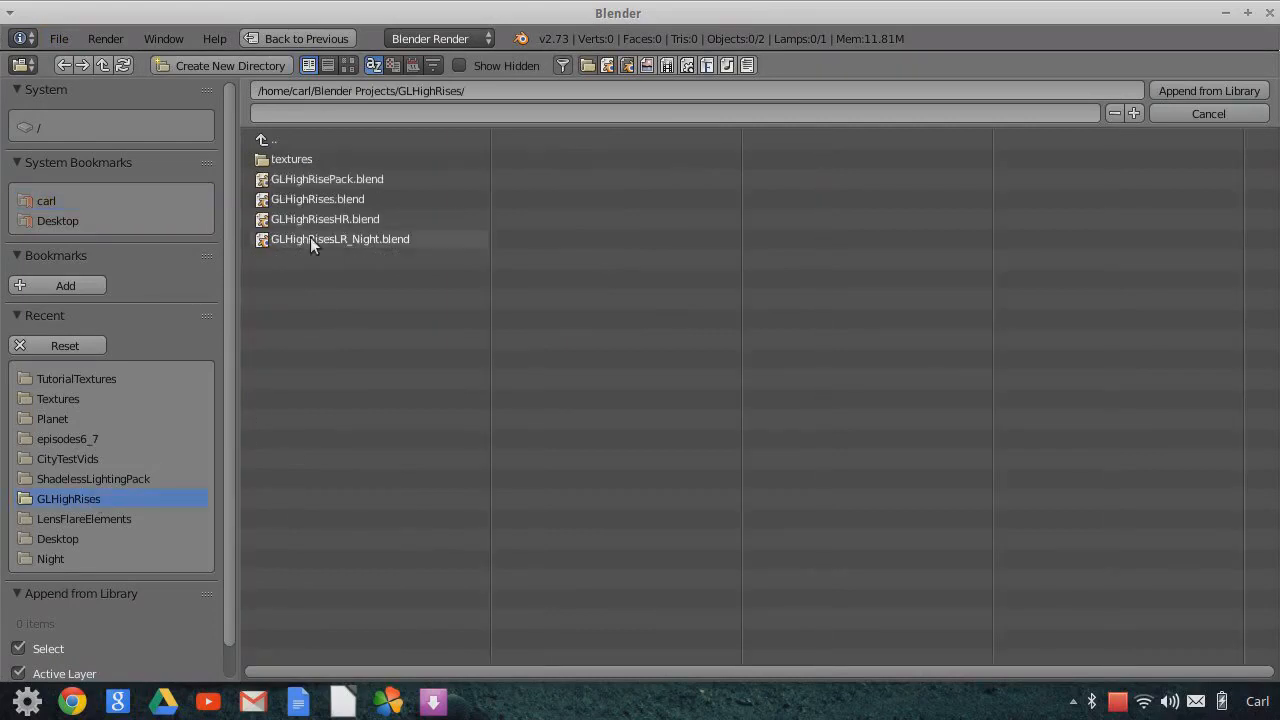
{"action": "double_click", "coordinate": [326, 178]}
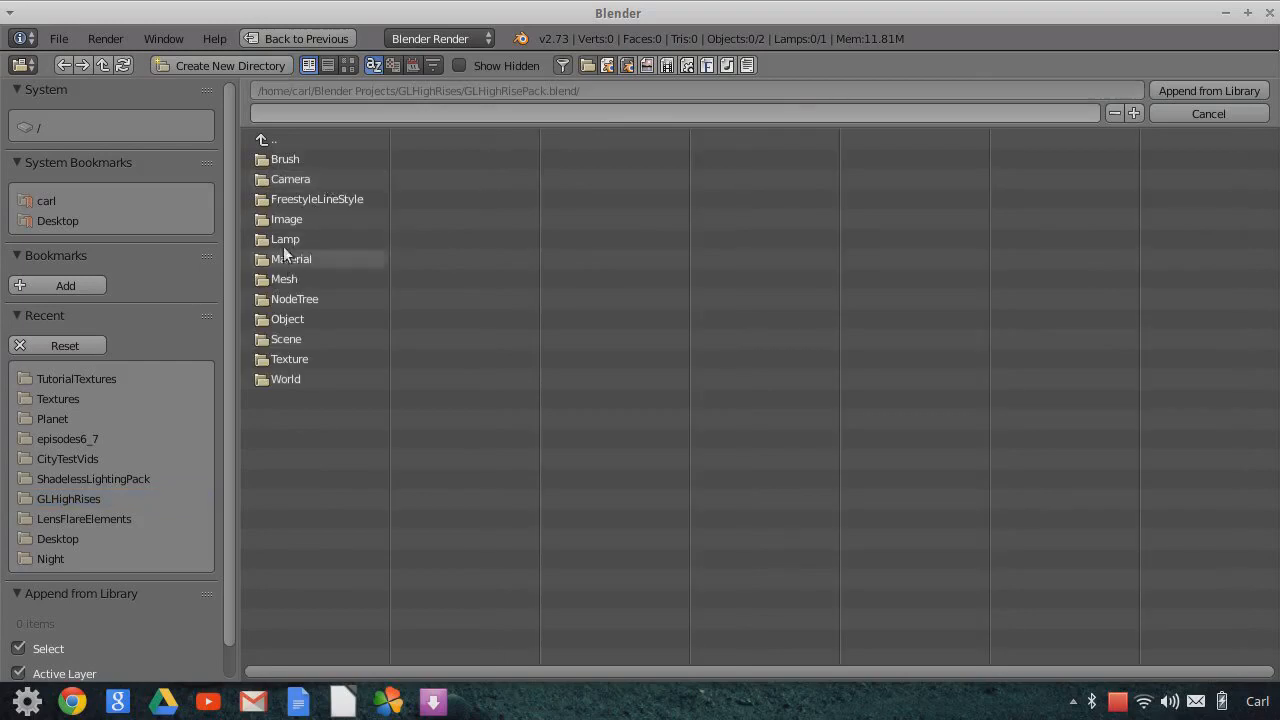
{"action": "double_click", "coordinate": [282, 316]}
- Select all eight building objects, from Building01SLR_DAY/NIGHT to Building08SLR_DAY/NIGHT, for appending
{"action": "left_click", "coordinate": [334, 199]}
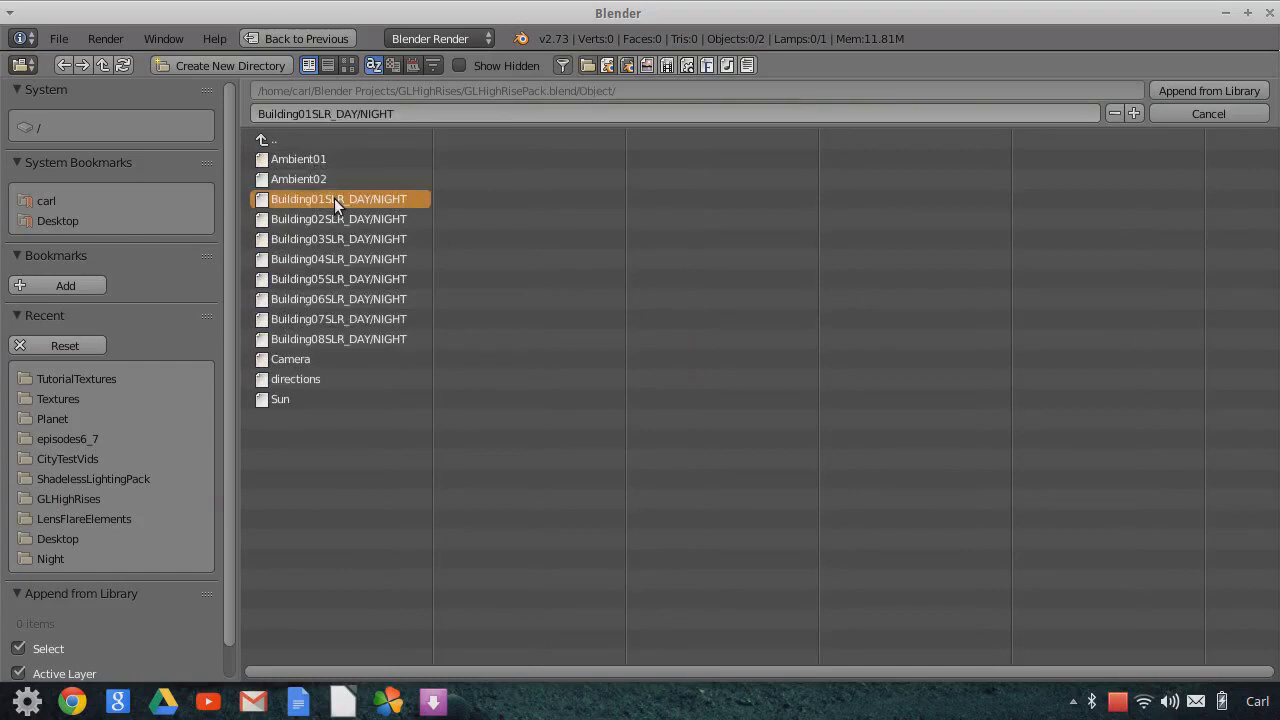
{"action": "left_click", "coordinate": [325, 223], "text": "shift"}
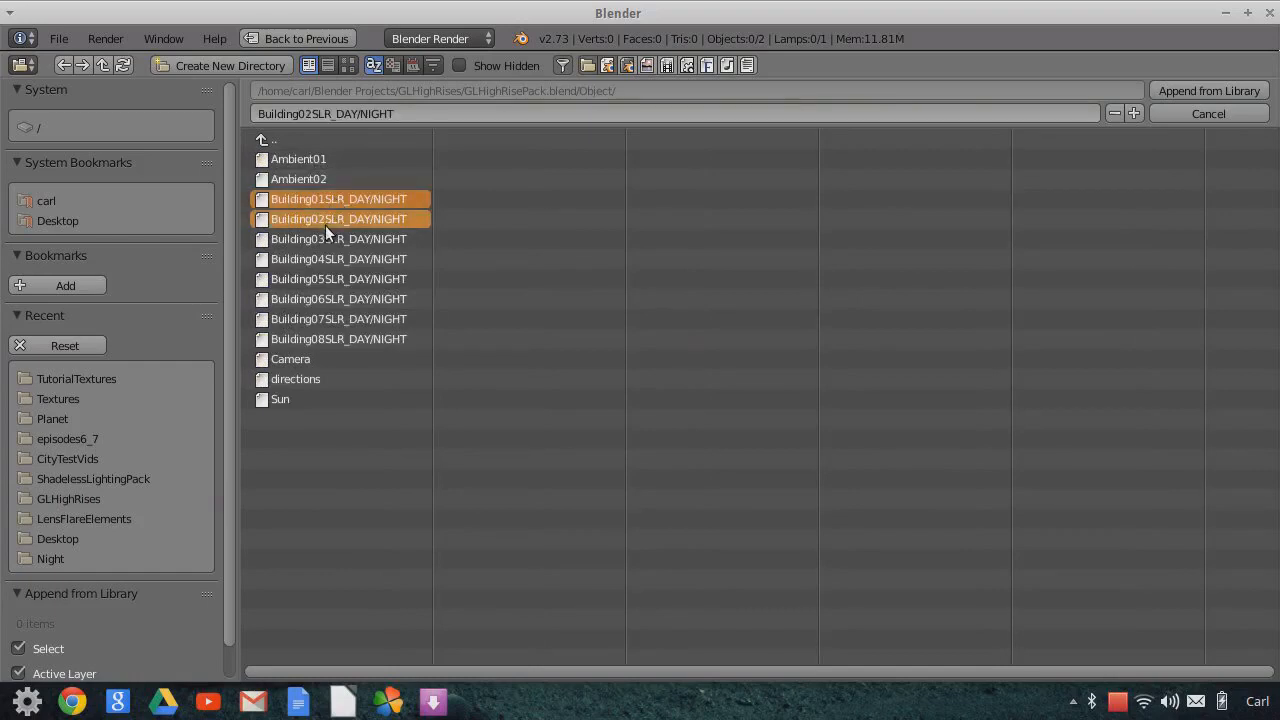
{"action": "left_click", "coordinate": [324, 240], "text": "shift"}
{"action": "left_click", "coordinate": [322, 259], "text": "shift"}
{"action": "left_click", "coordinate": [320, 279], "text": "shift"}
{"action": "left_click", "coordinate": [319, 299], "text": "shift"}
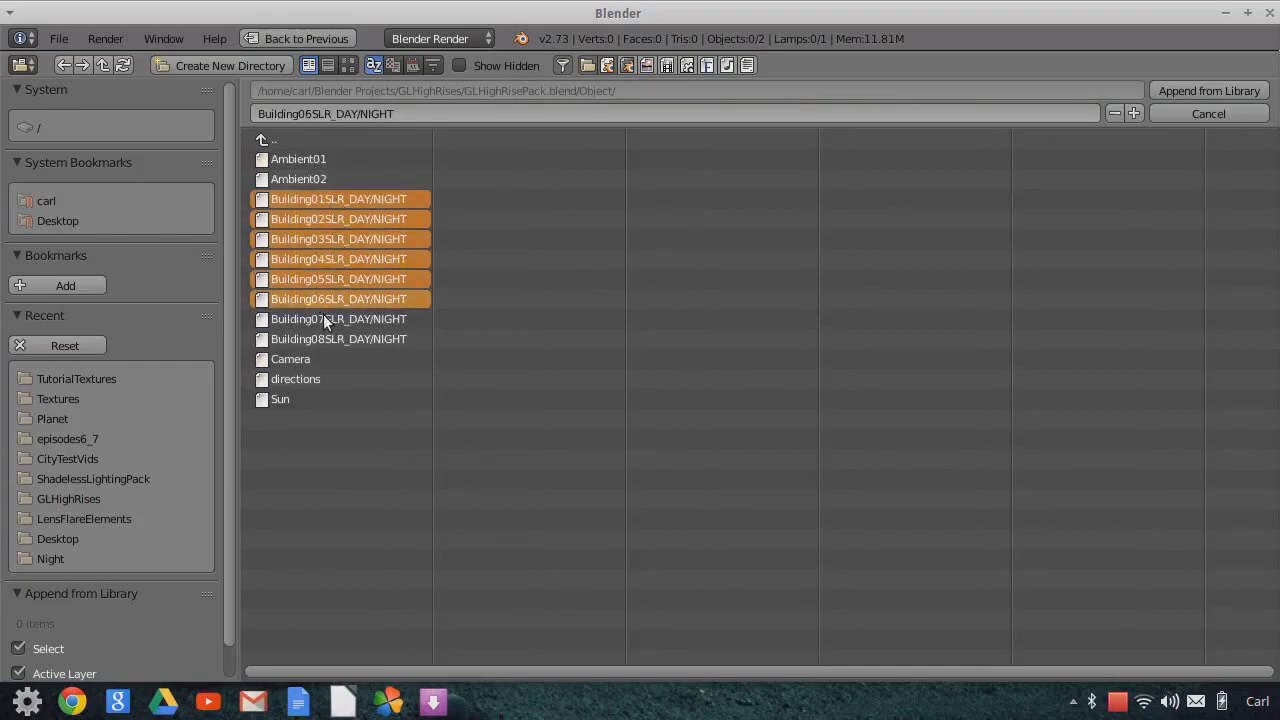
{"action": "left_click", "coordinate": [319, 319], "text": "shift"}
{"action": "left_click", "coordinate": [320, 339], "text": "shift"}
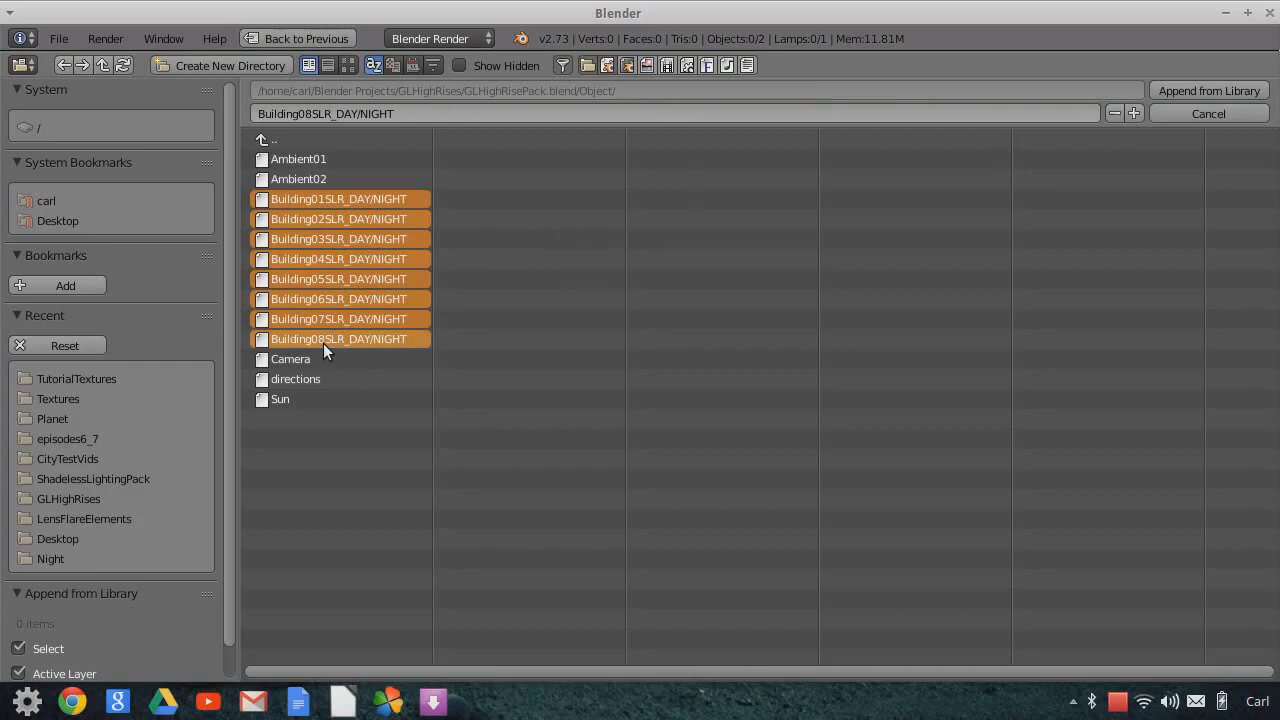
- Add Ambient01, Ambient02 and Sun to the selection and append everything selected to the scene
{"action": "left_click", "coordinate": [294, 159], "text": "shift"}
{"action": "left_click", "coordinate": [292, 178], "text": "shift"}
{"action": "left_click", "coordinate": [409, 399], "text": "shift"}
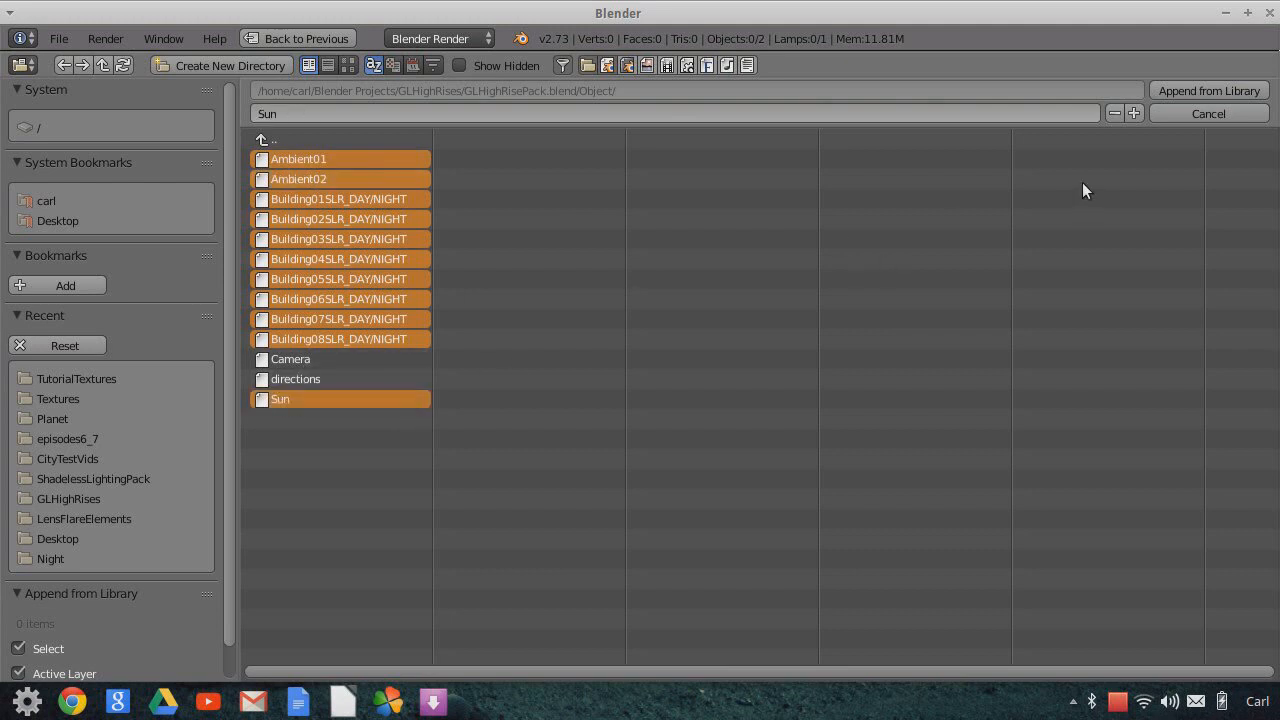
{"action": "left_click", "coordinate": [1209, 88]}
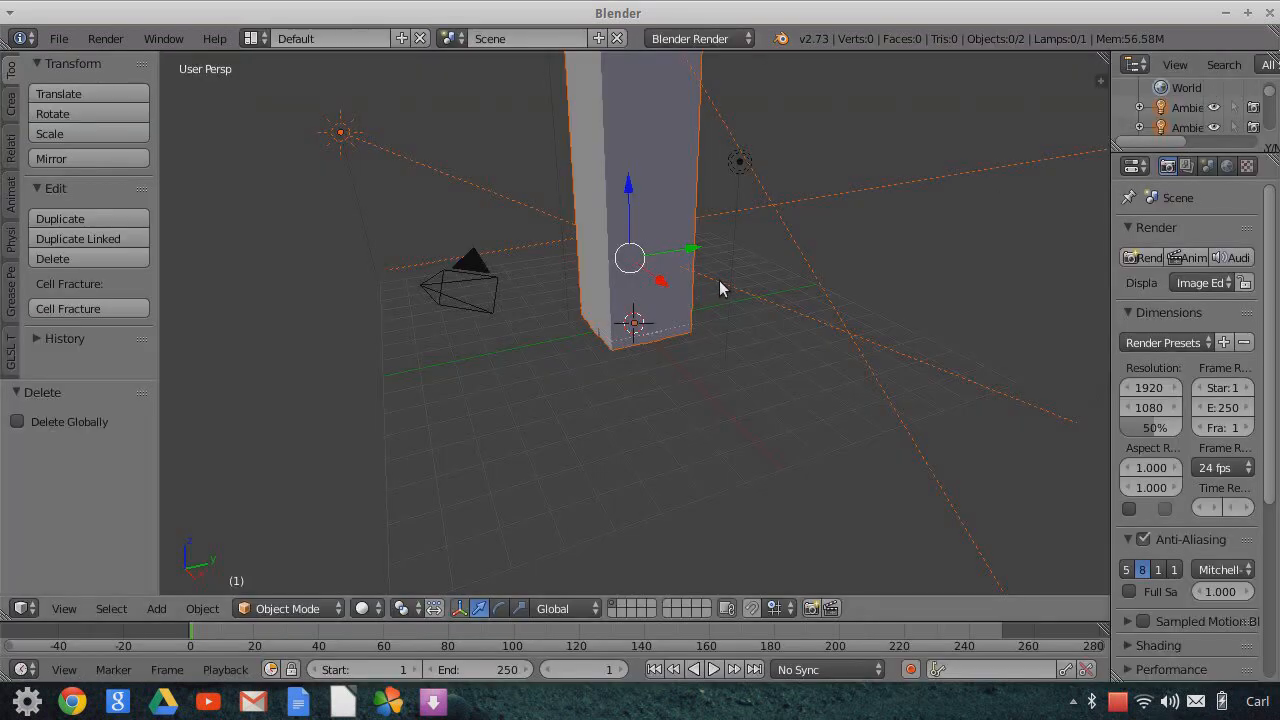
- Enlarge the outliner and hide the Ambient01, Ambient02 and Sun lamps from the viewport and renders
{"action": "scroll", "coordinate": [720, 287], "scroll_direction": "down", "scroll_amount": 2}
{"action": "middle_click_drag", "start_coordinate": [755, 260], "coordinate": [730, 292]}
{"action": "left_click_drag", "start_coordinate": [1220, 150], "coordinate": [1215, 440]}
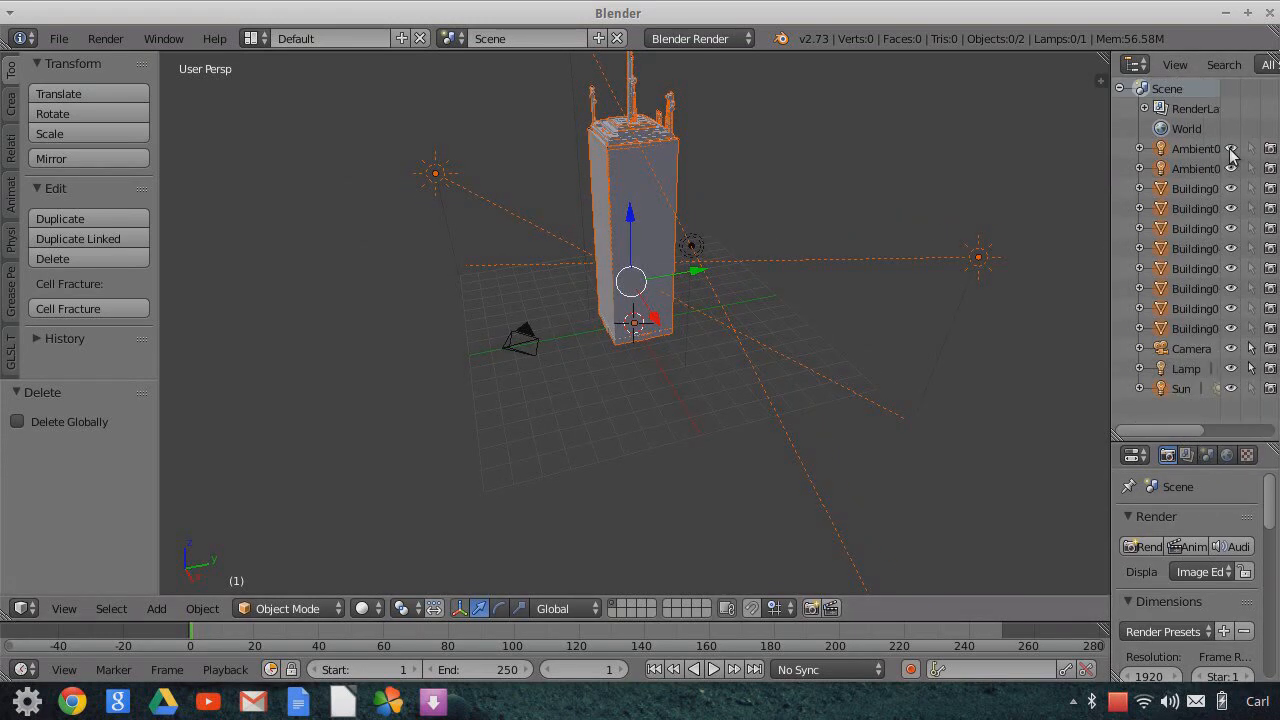
{"action": "left_click", "coordinate": [1231, 149]}
{"action": "left_click", "coordinate": [1231, 169]}
{"action": "left_click", "coordinate": [1231, 388]}
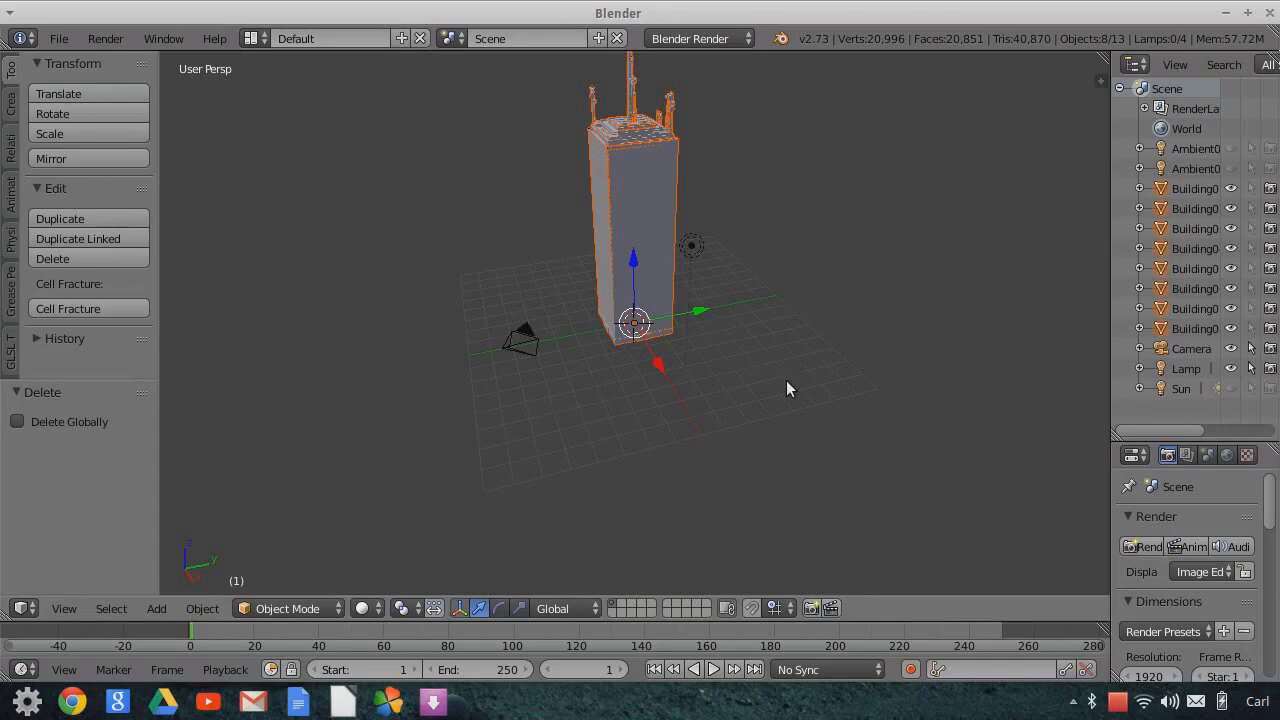
- Scale the eight buildings down to about 0.484 and move them about 11.6 units along X, off the grid
{"action": "key", "text": "s"}
{"action": "left_click", "coordinate": [708, 346]}
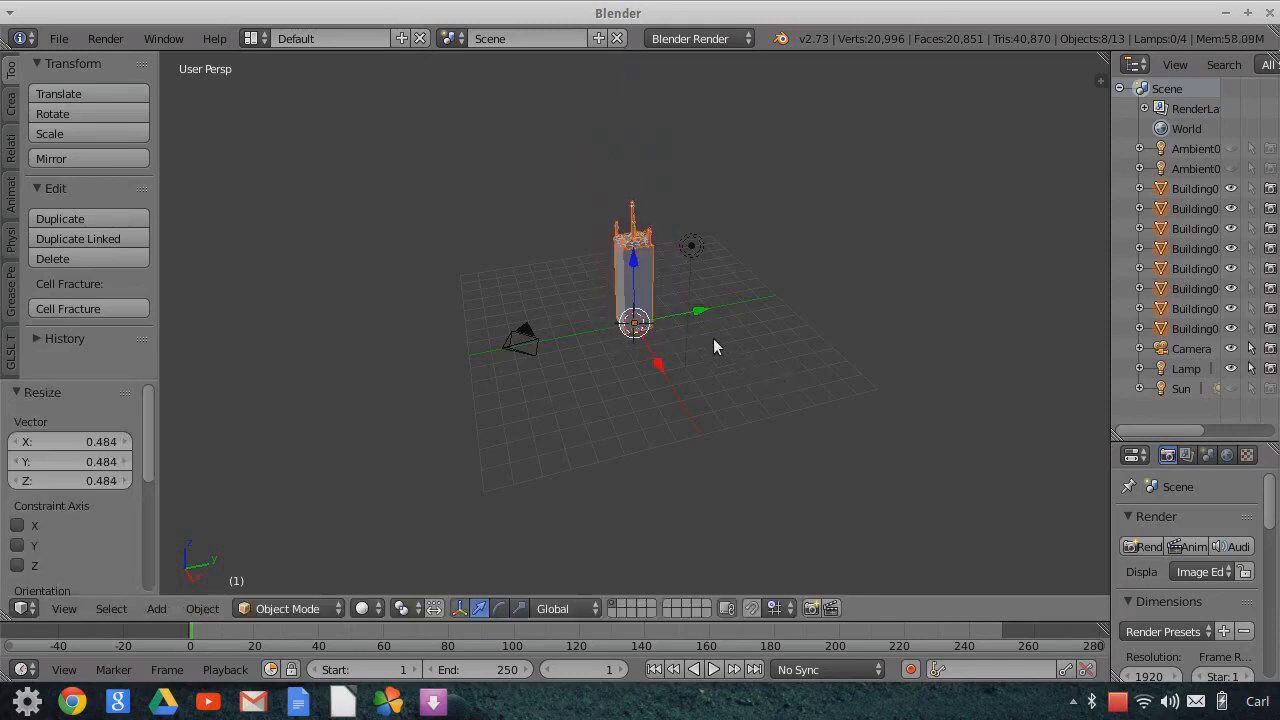
{"action": "left_click_drag", "start_coordinate": [688, 317], "coordinate": [394, 560]}
{"action": "scroll", "coordinate": [380, 410], "scroll_direction": "down", "scroll_amount": 3}
{"action": "scroll", "coordinate": [581, 400], "scroll_direction": "up", "scroll_amount": 2}
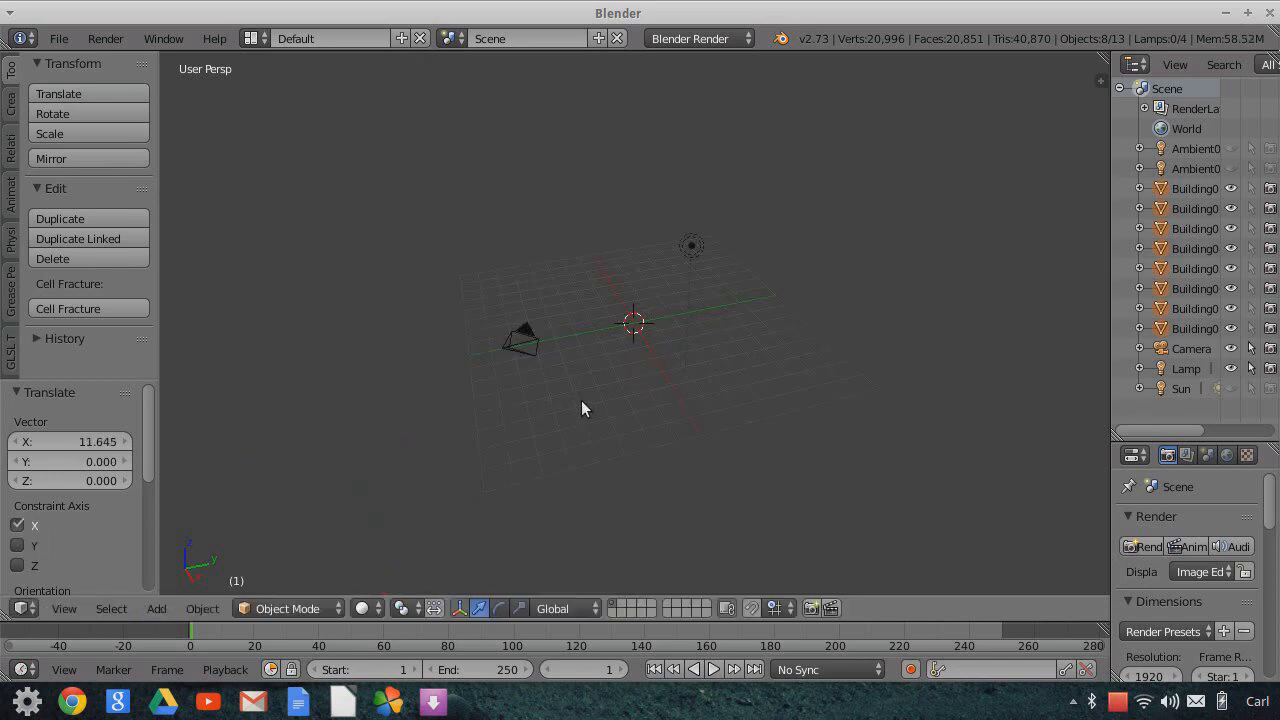
- Delete the scene's default lamp
{"action": "right_click", "coordinate": [690, 248]}
{"action": "key", "text": "x"}
{"action": "left_click", "coordinate": [689, 247]}
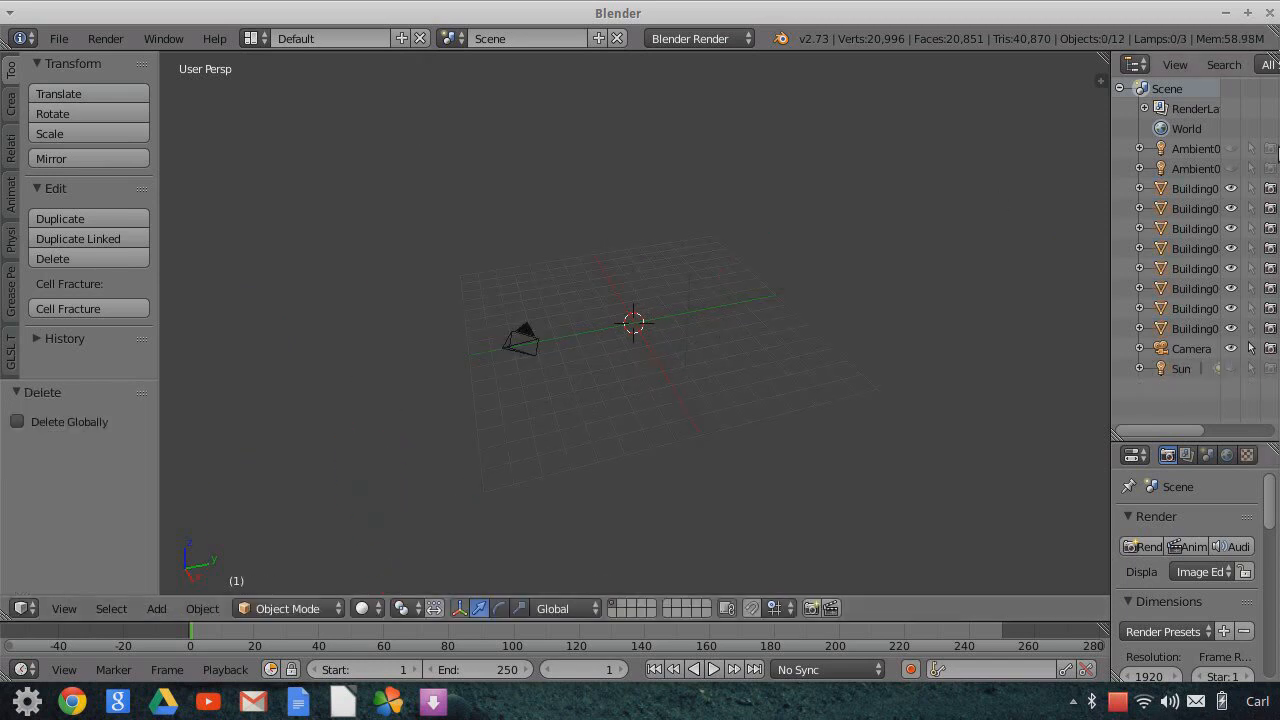
- Turn viewport visibility and rendering back on for Ambient01, Ambient02 and Sun
{"action": "left_click", "coordinate": [1231, 148]}
{"action": "left_click", "coordinate": [1231, 168]}
{"action": "left_click", "coordinate": [1270, 168]}
{"action": "left_click", "coordinate": [1270, 148]}
{"action": "left_click", "coordinate": [1231, 368]}
{"action": "left_click", "coordinate": [1270, 368]}
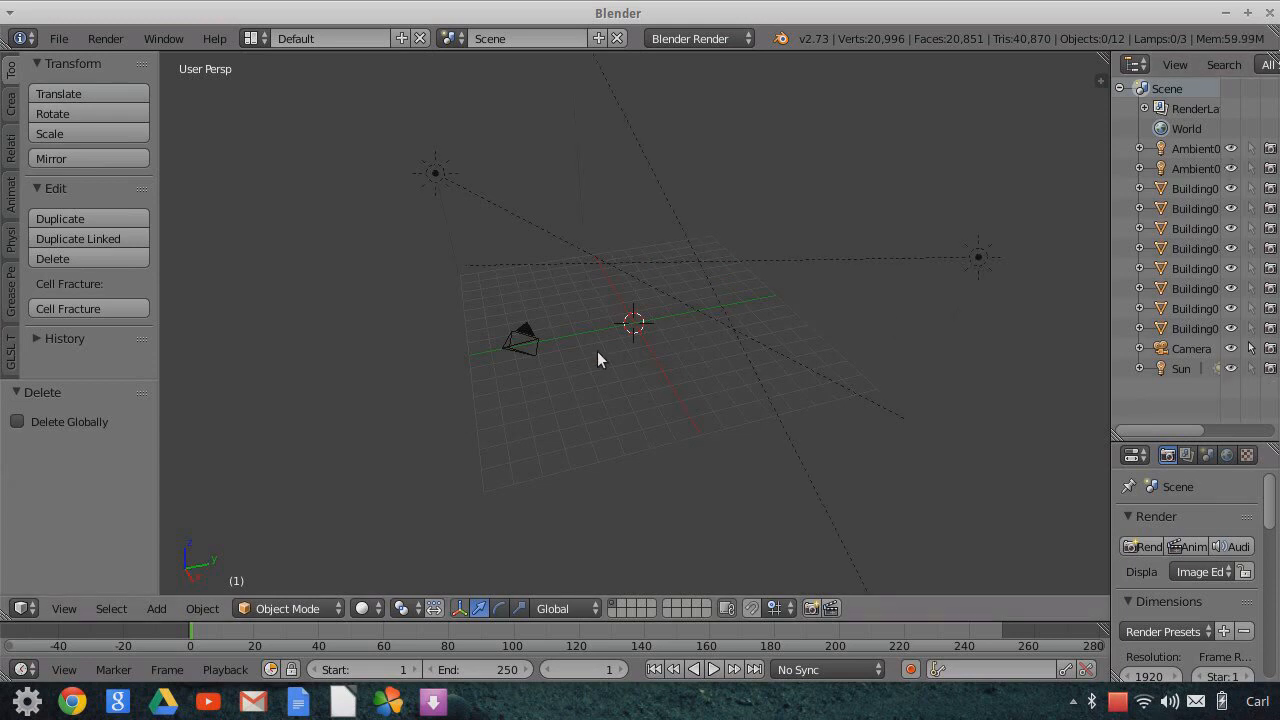
- Add a plane at the scene's origin and scale it up to cover most of the grid floor
{"action": "left_click", "coordinate": [12, 110]}
{"action": "left_click", "coordinate": [88, 114]}
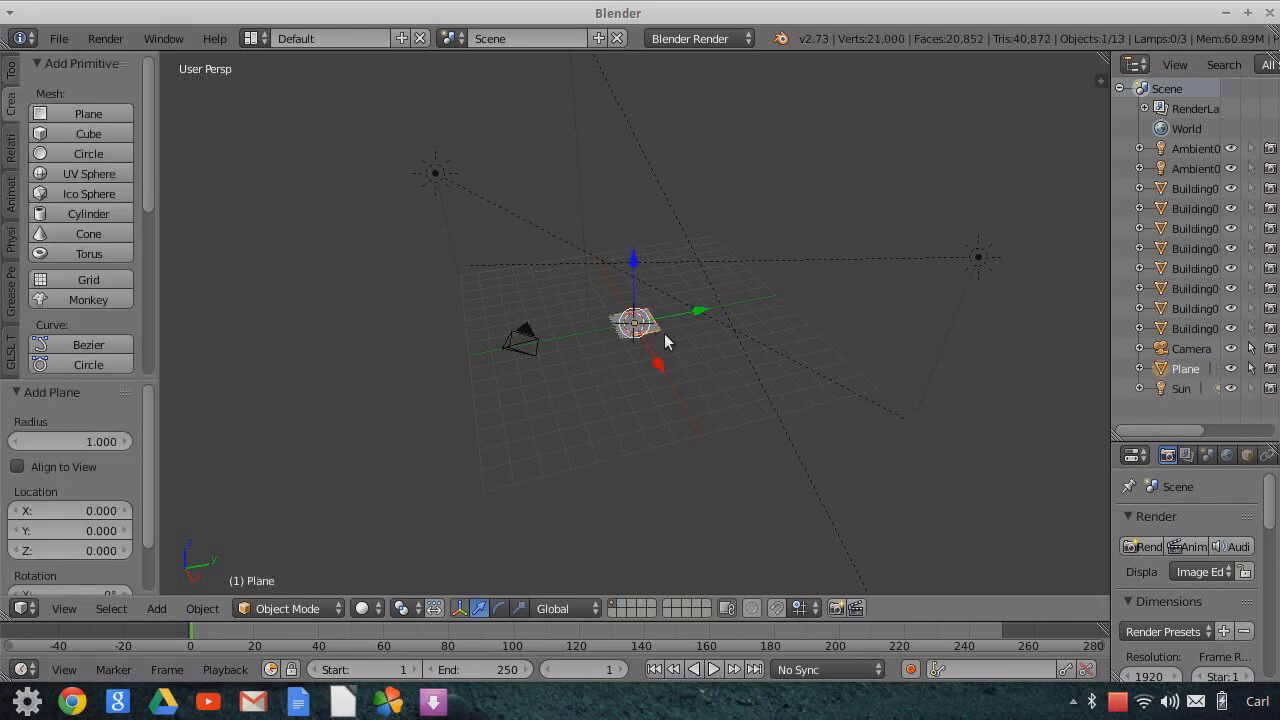
{"action": "key", "text": "s"}
{"action": "left_click", "coordinate": [782, 380]}
- Subdivide the whole plane three times in Edit Mode, and widen the outliner and properties area back in Object Mode
{"action": "key", "text": "Tab"}
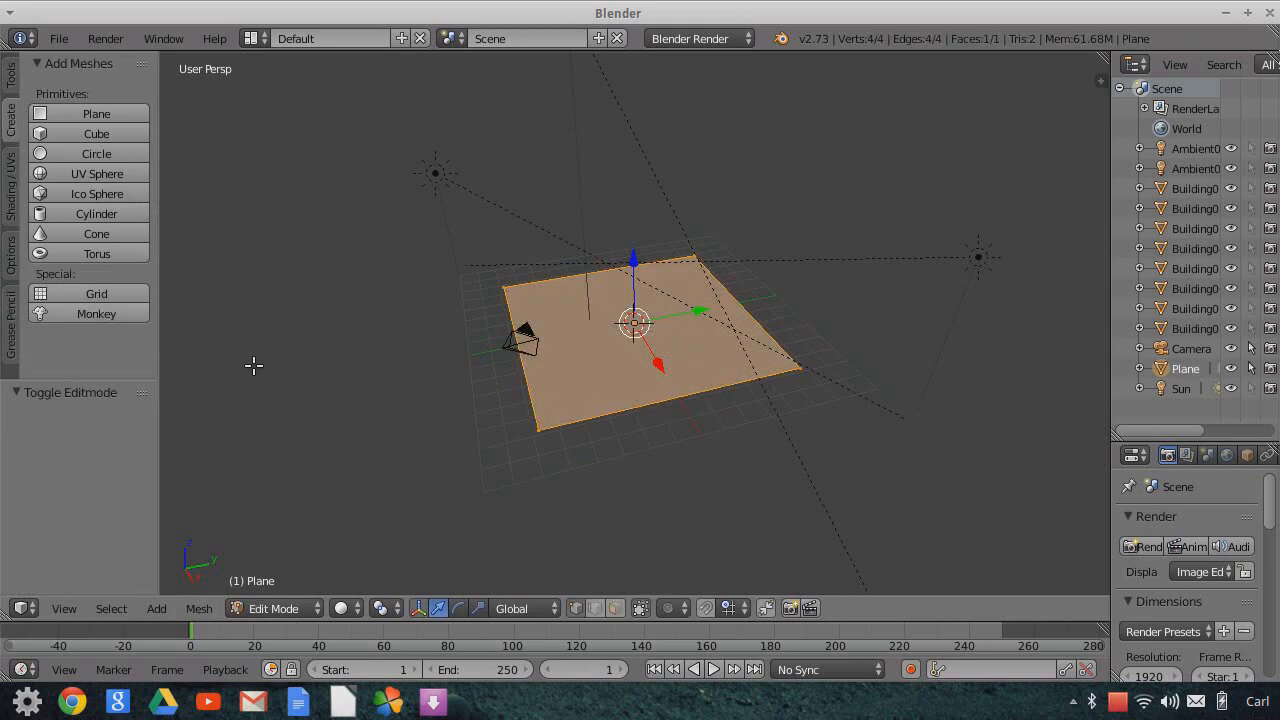
{"action": "left_click", "coordinate": [12, 205]}
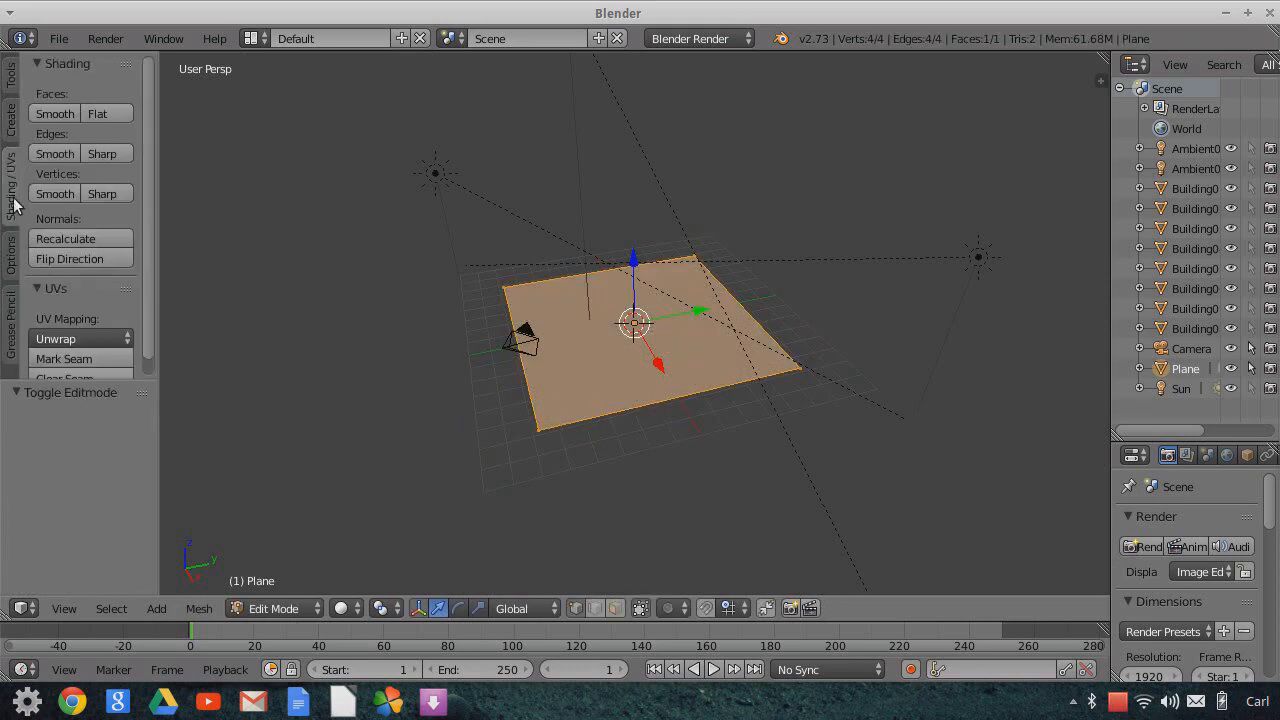
{"action": "left_click", "coordinate": [12, 74]}
{"action": "scroll", "coordinate": [86, 277], "scroll_direction": "down", "scroll_amount": 2}
{"action": "scroll", "coordinate": [88, 285], "scroll_direction": "down", "scroll_amount": 1}
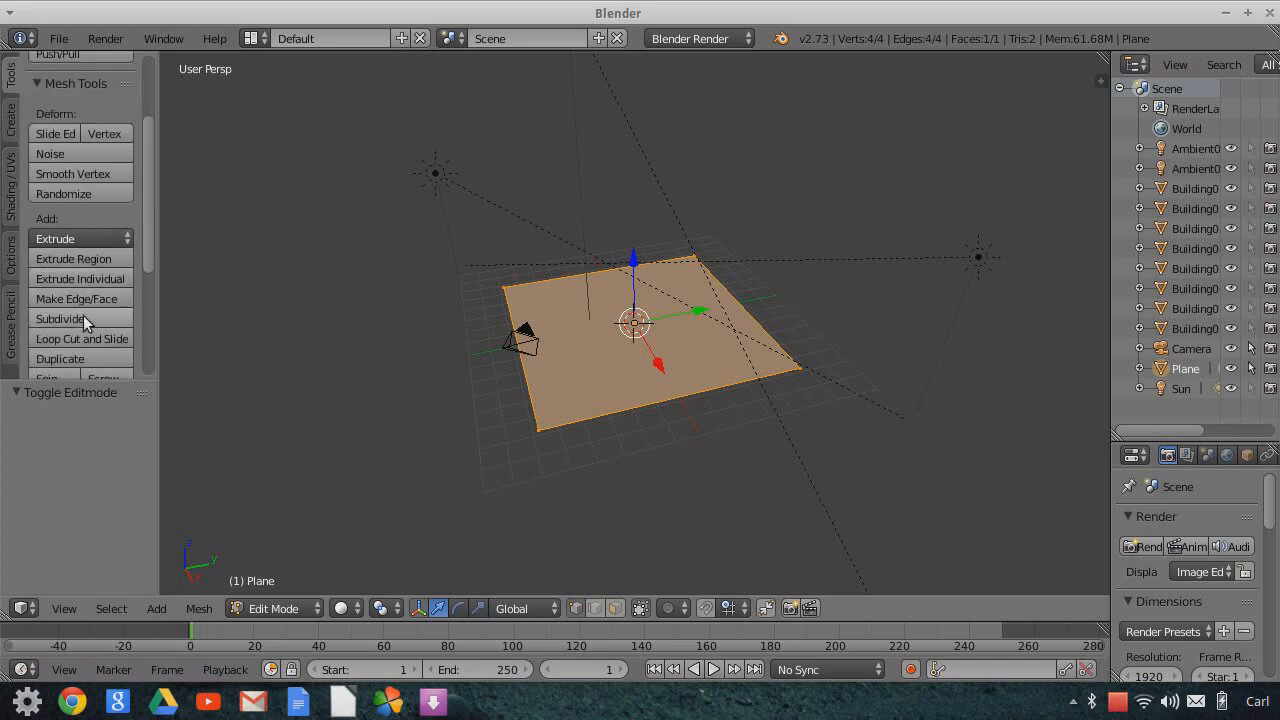
{"action": "left_click", "coordinate": [82, 315]}
{"action": "left_click", "coordinate": [82, 315]}
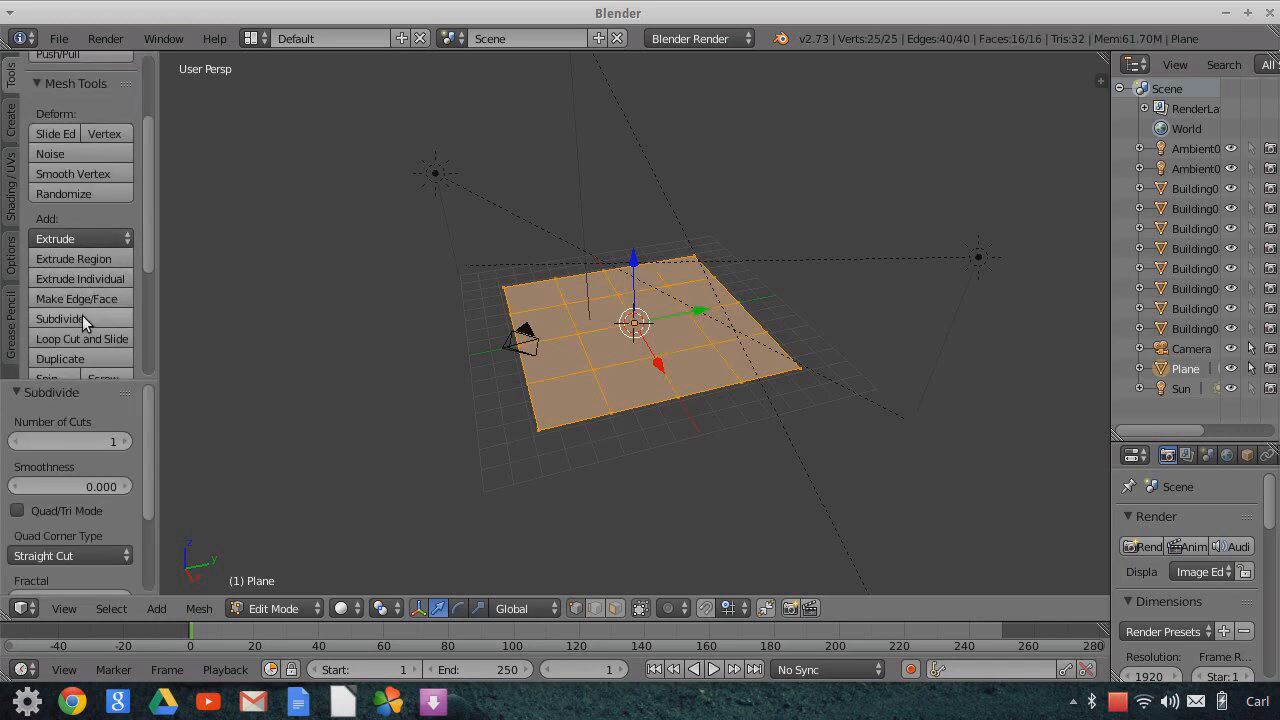
{"action": "left_click", "coordinate": [82, 315]}
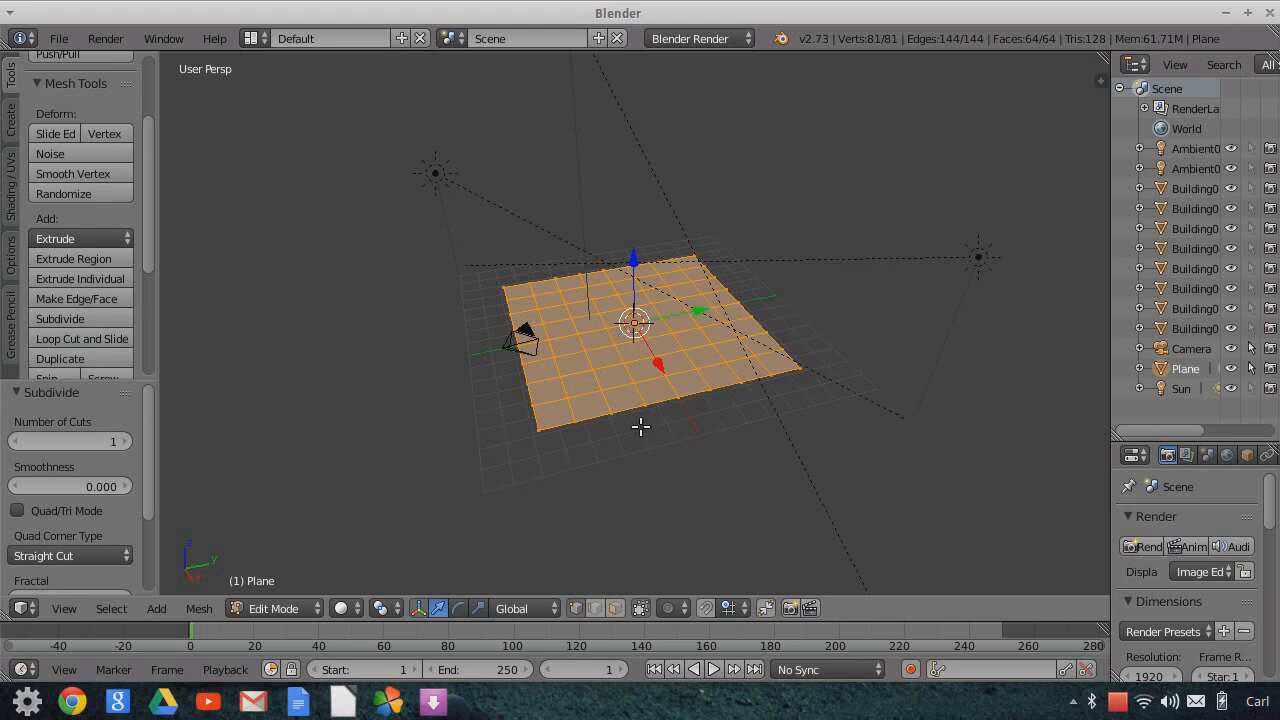
{"action": "key", "text": "Tab"}
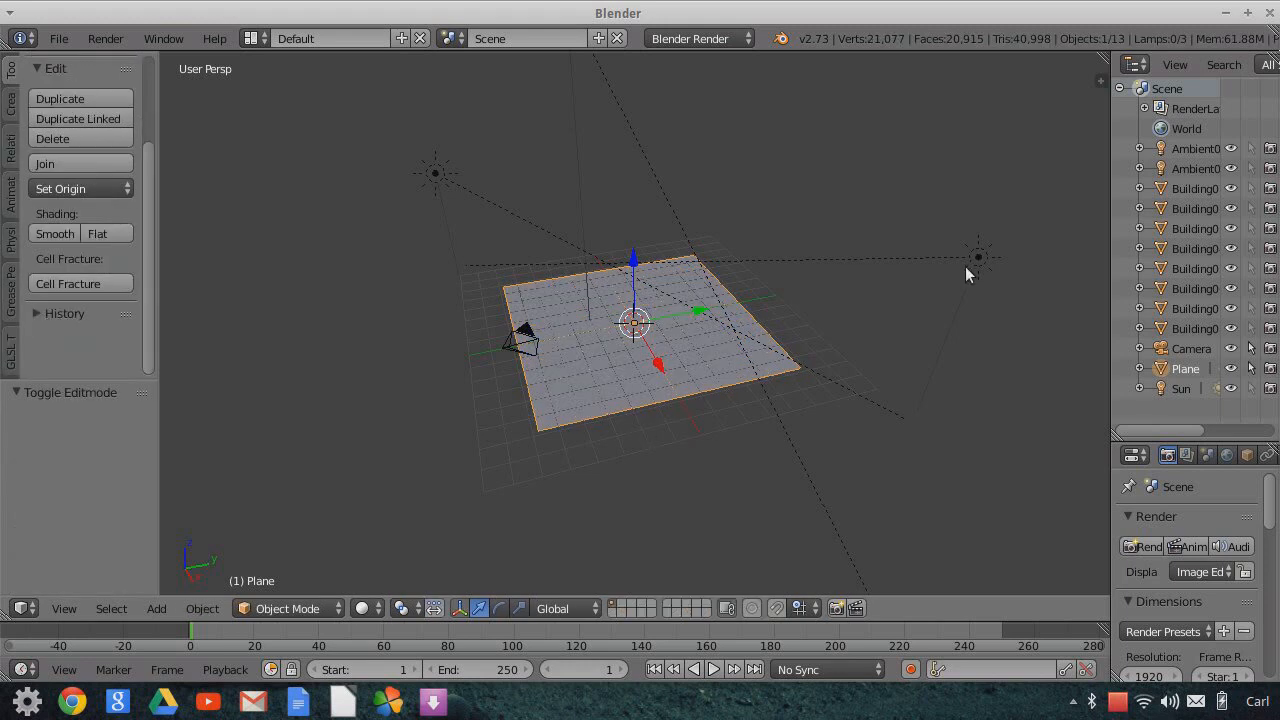
{"action": "left_click_drag", "start_coordinate": [1112, 237], "coordinate": [990, 230]}
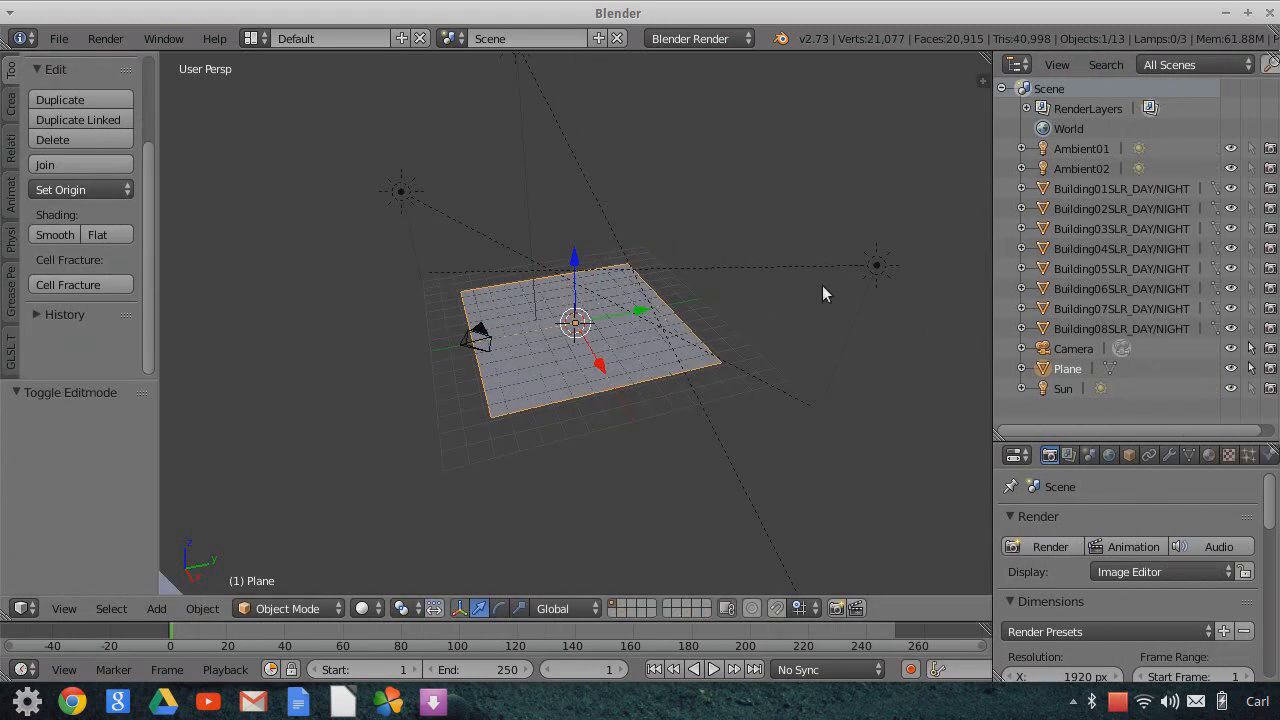
- Check the plane's vertex count in Edit Mode, and add a particle system to the plane with an emission number of 81
{"action": "key", "text": "Tab"}
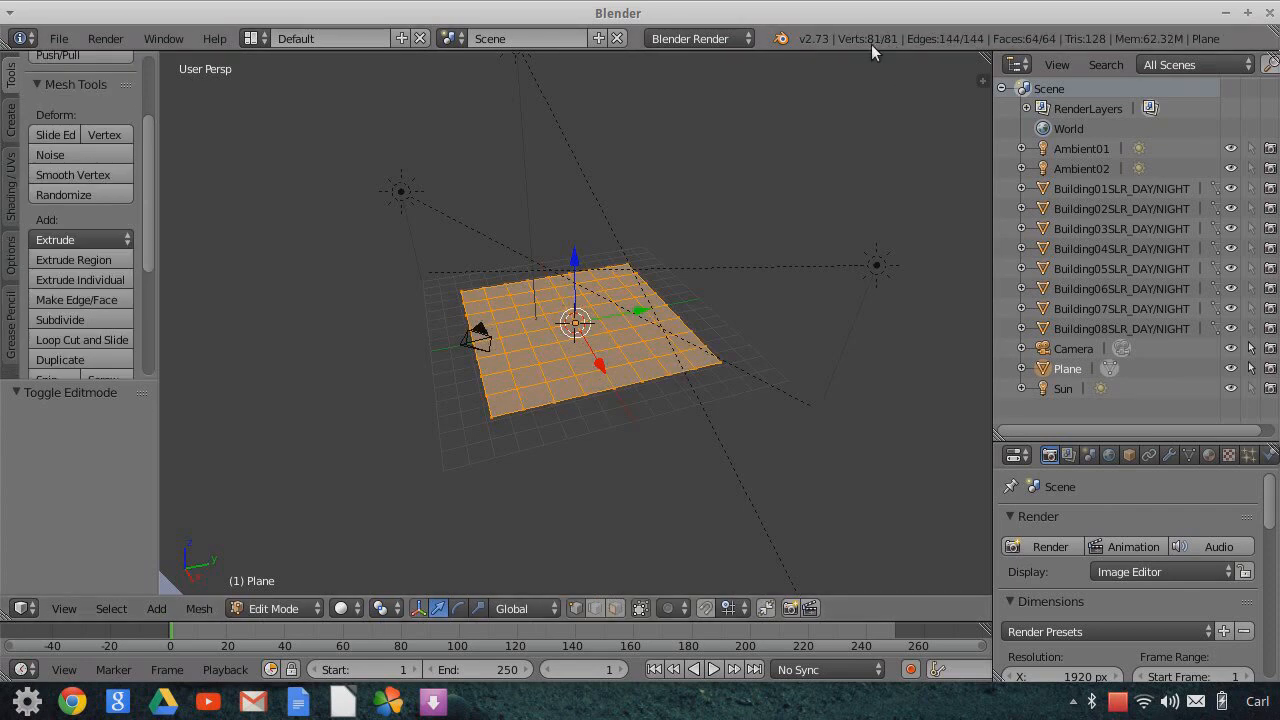
{"action": "key", "text": "Tab"}
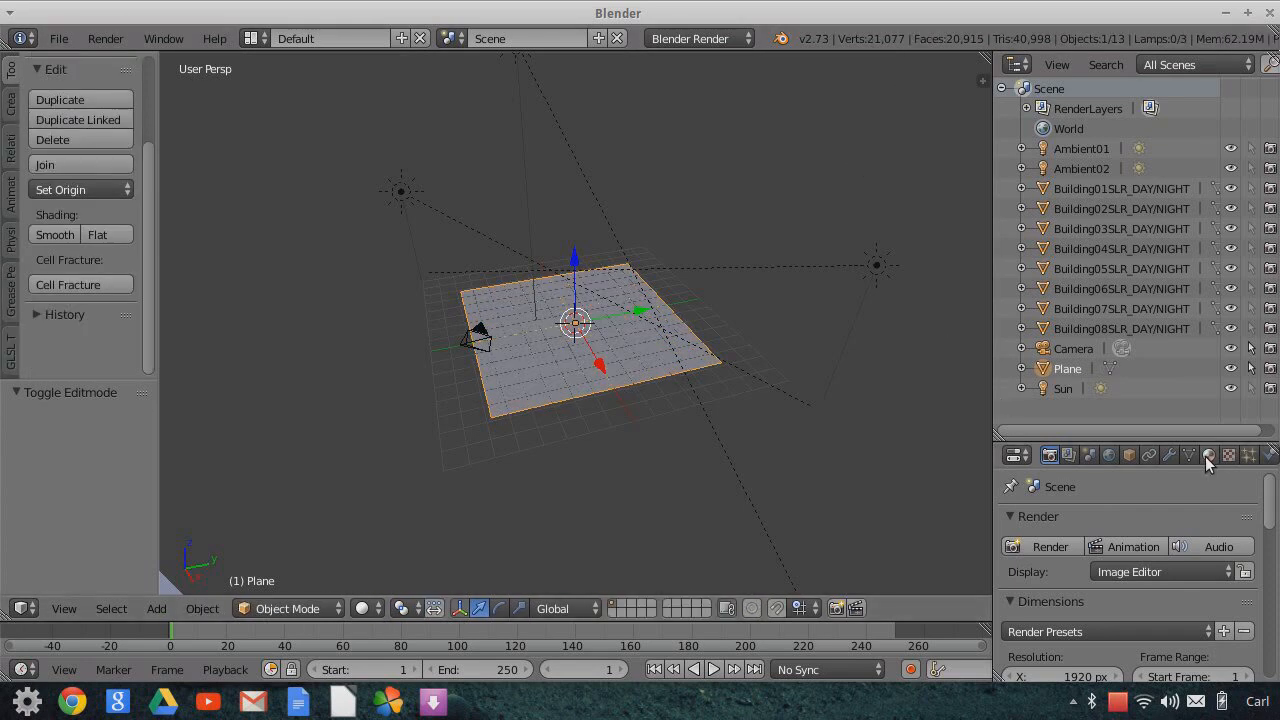
{"action": "left_click", "coordinate": [1248, 455]}
{"action": "left_click_drag", "start_coordinate": [1188, 446], "coordinate": [1182, 352]}
{"action": "left_click", "coordinate": [1150, 476]}
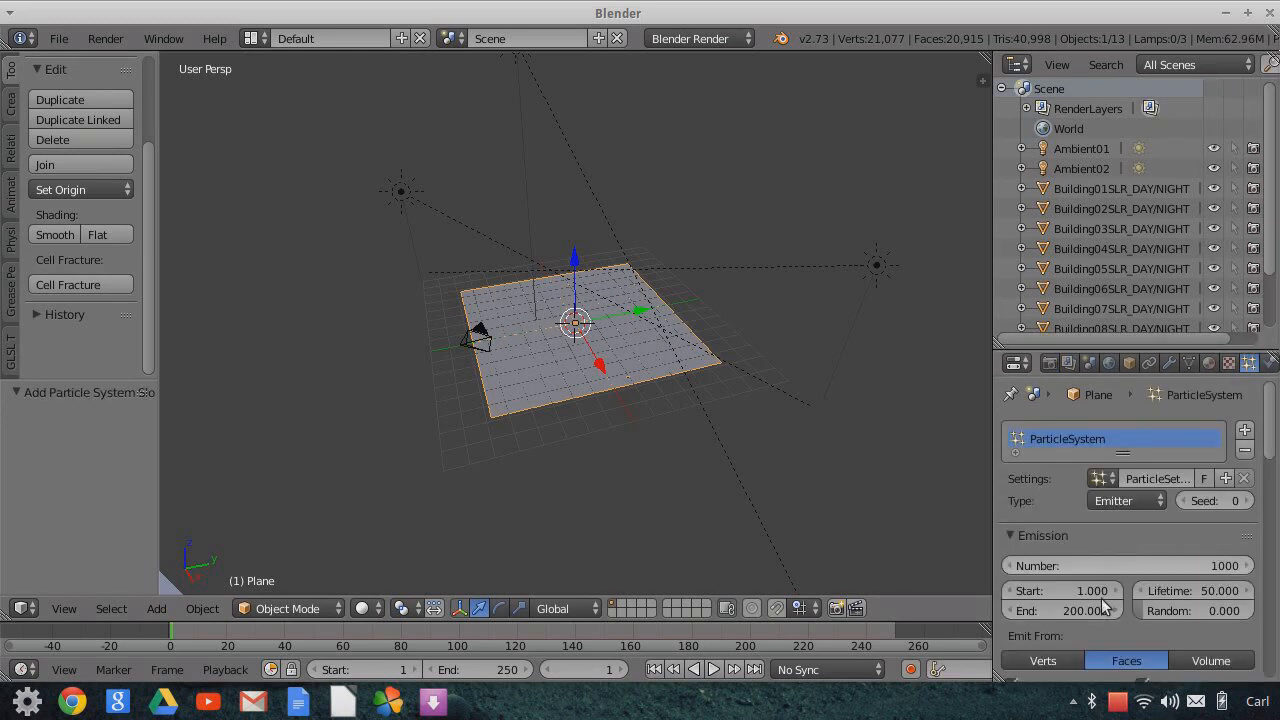
{"action": "left_click", "coordinate": [1148, 566]}
{"action": "type", "text": "81"}
{"action": "key", "text": "Return"}
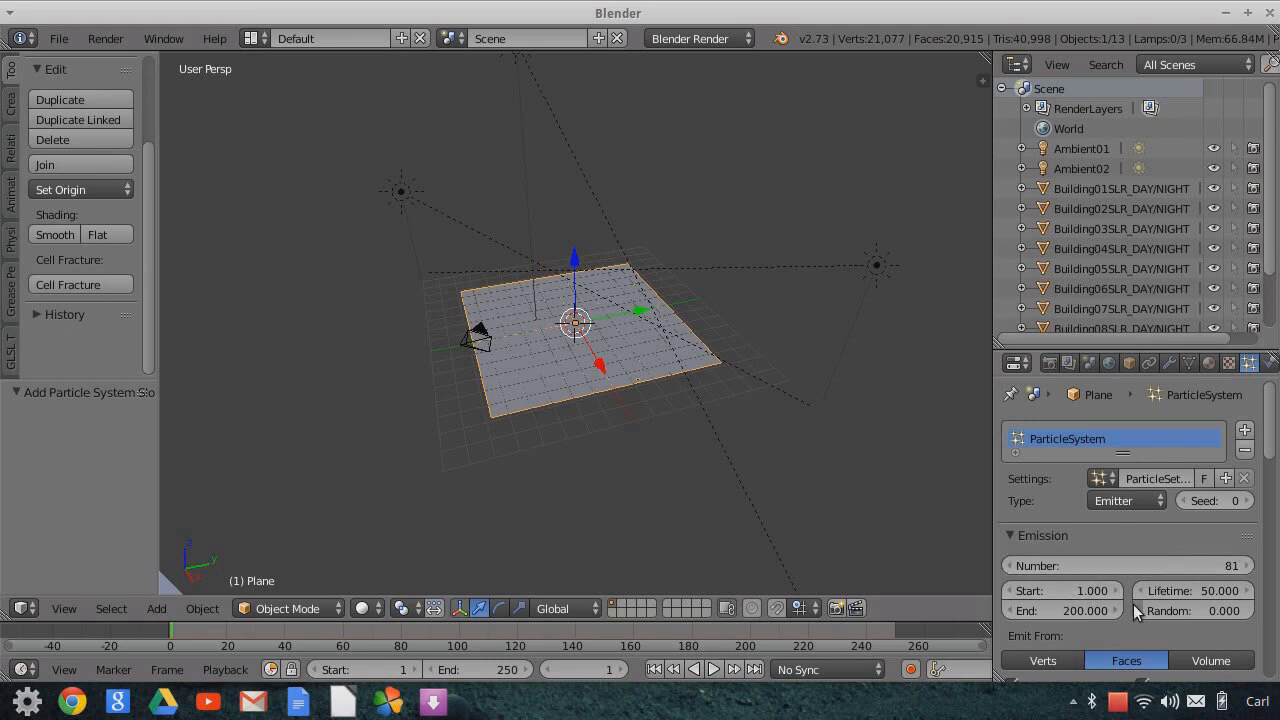
- Set the particle emission's end frame to 1 and the particle lifetime to 250
{"action": "left_click", "coordinate": [1080, 610]}
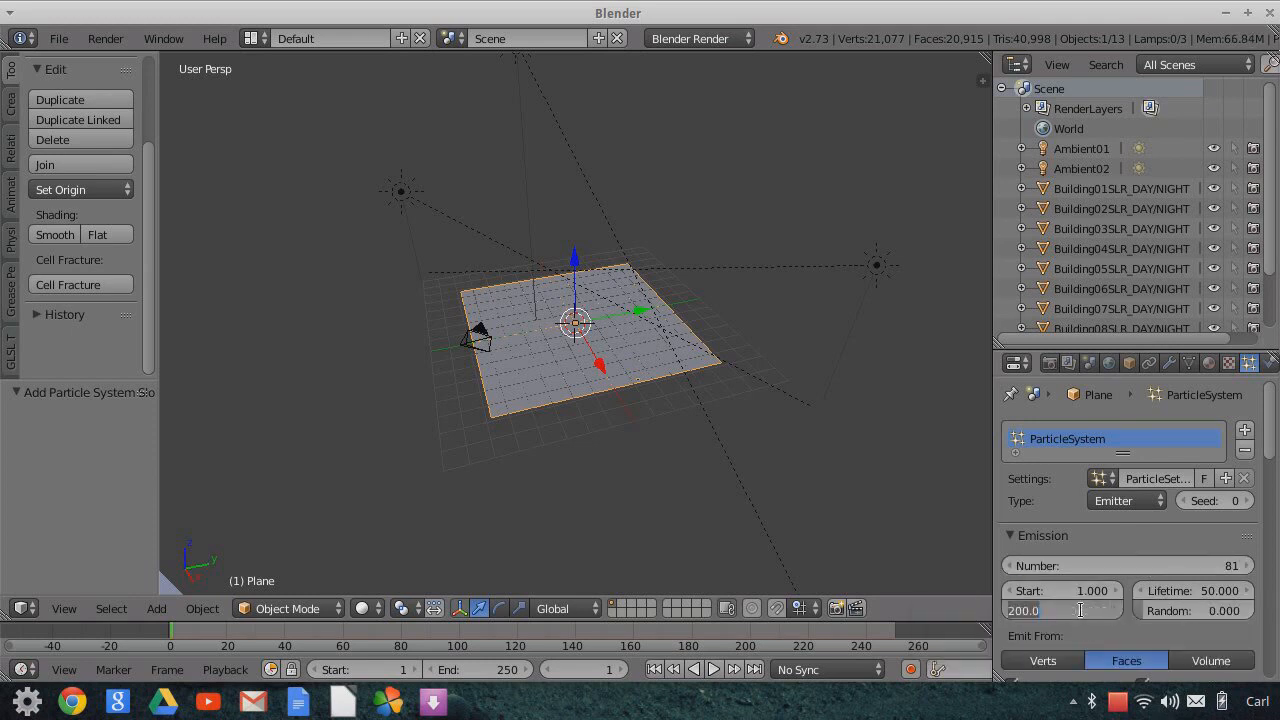
{"action": "type", "text": "1"}
{"action": "key", "text": "Return"}
{"action": "left_click", "coordinate": [1192, 592]}
{"action": "type", "text": "250"}
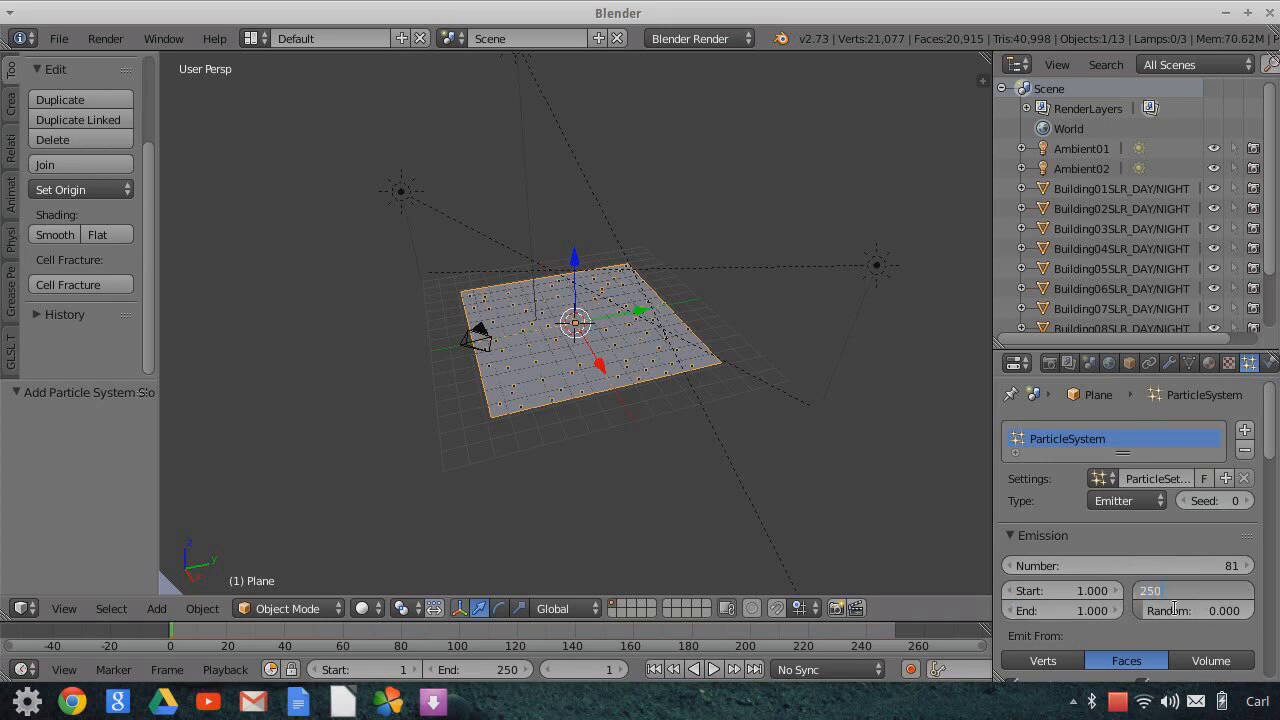
{"action": "key", "text": "Return"}
- Set the particles' normal emitter velocity to 0
{"action": "scroll", "coordinate": [1140, 619], "scroll_direction": "down", "scroll_amount": 7}
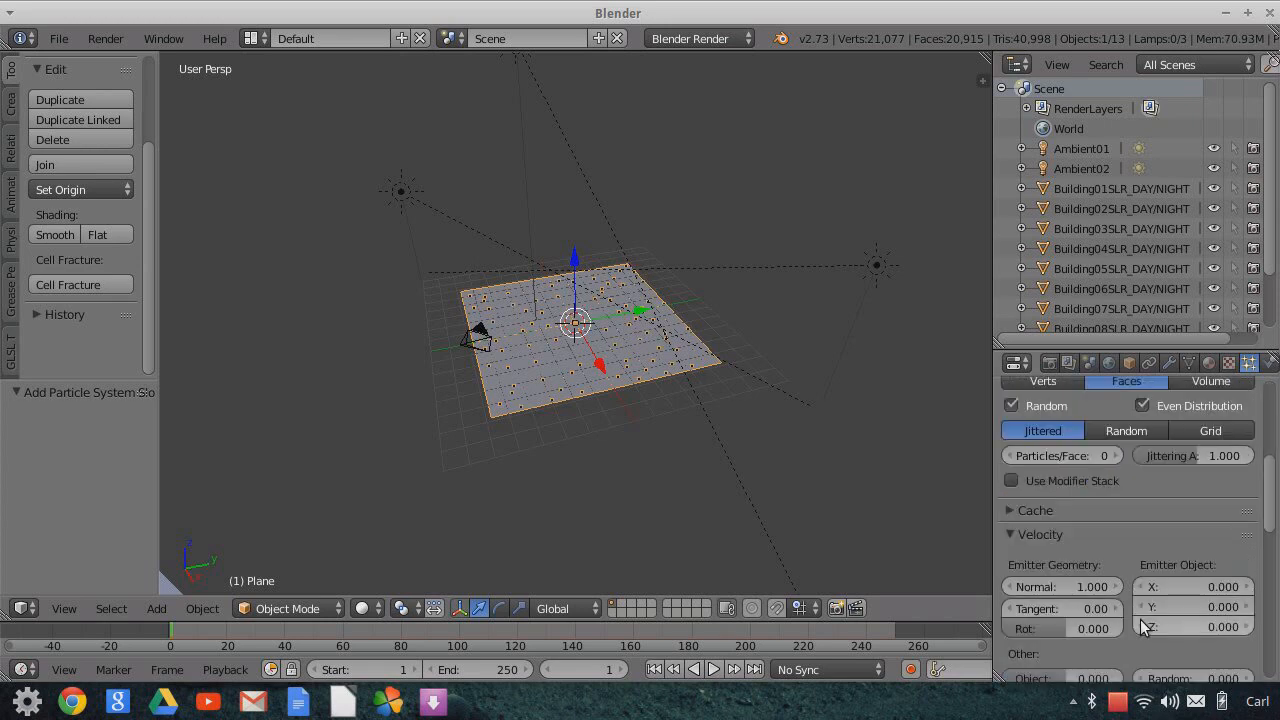
{"action": "left_click", "coordinate": [1097, 586]}
{"action": "type", "text": "0"}
{"action": "key", "text": "Return"}
- Set the particle system's gravity field weight to 0
{"action": "scroll", "coordinate": [1120, 629], "scroll_direction": "down", "scroll_amount": 8}
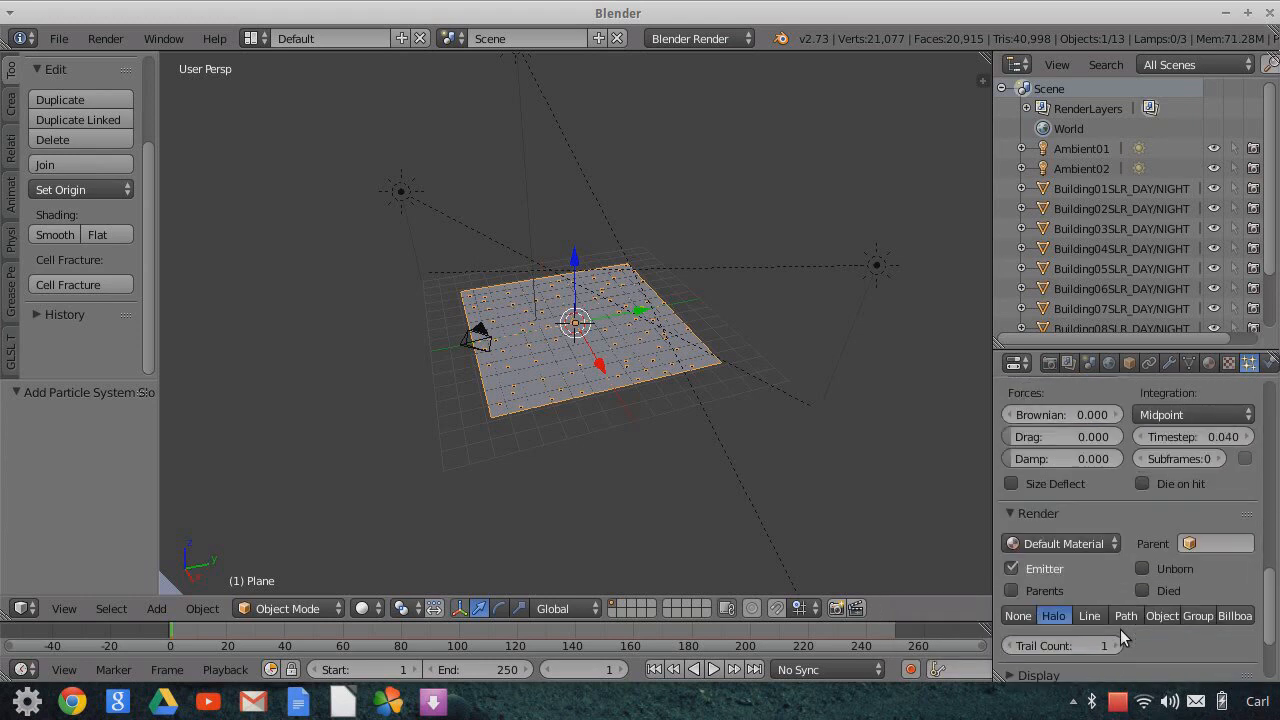
{"action": "scroll", "coordinate": [1120, 629], "scroll_direction": "down", "scroll_amount": 5}
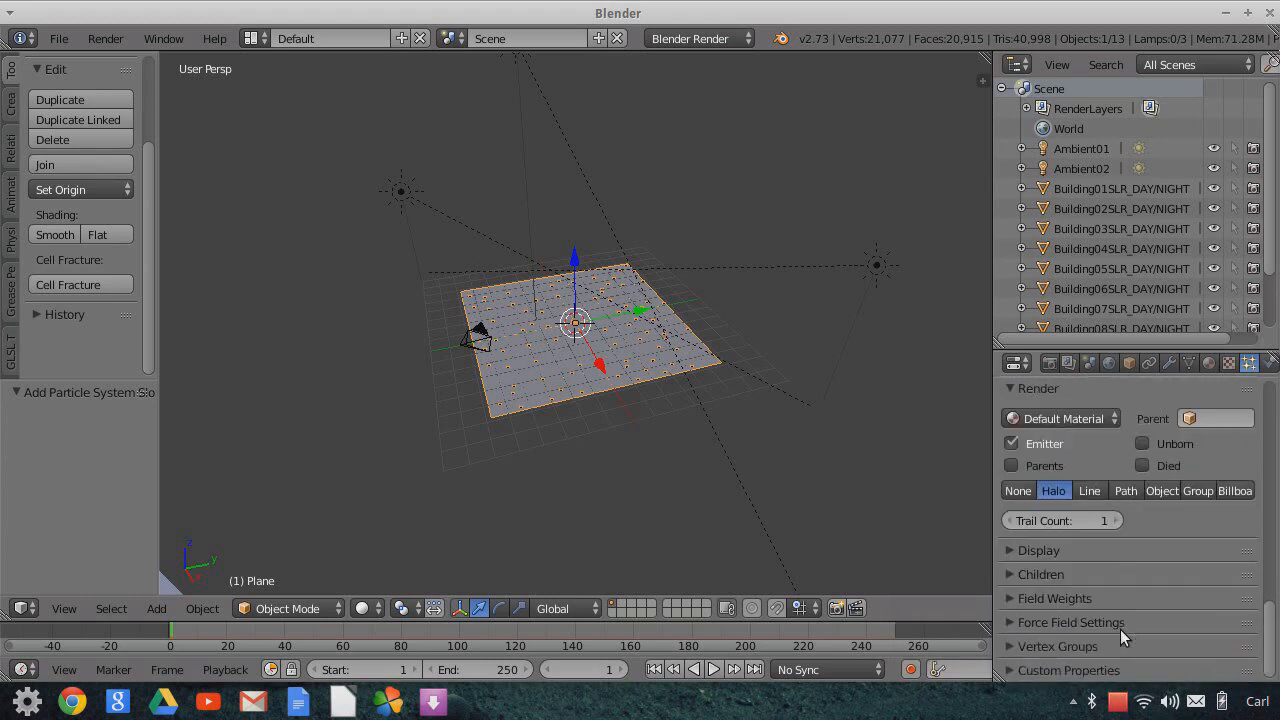
{"action": "left_click", "coordinate": [1007, 598]}
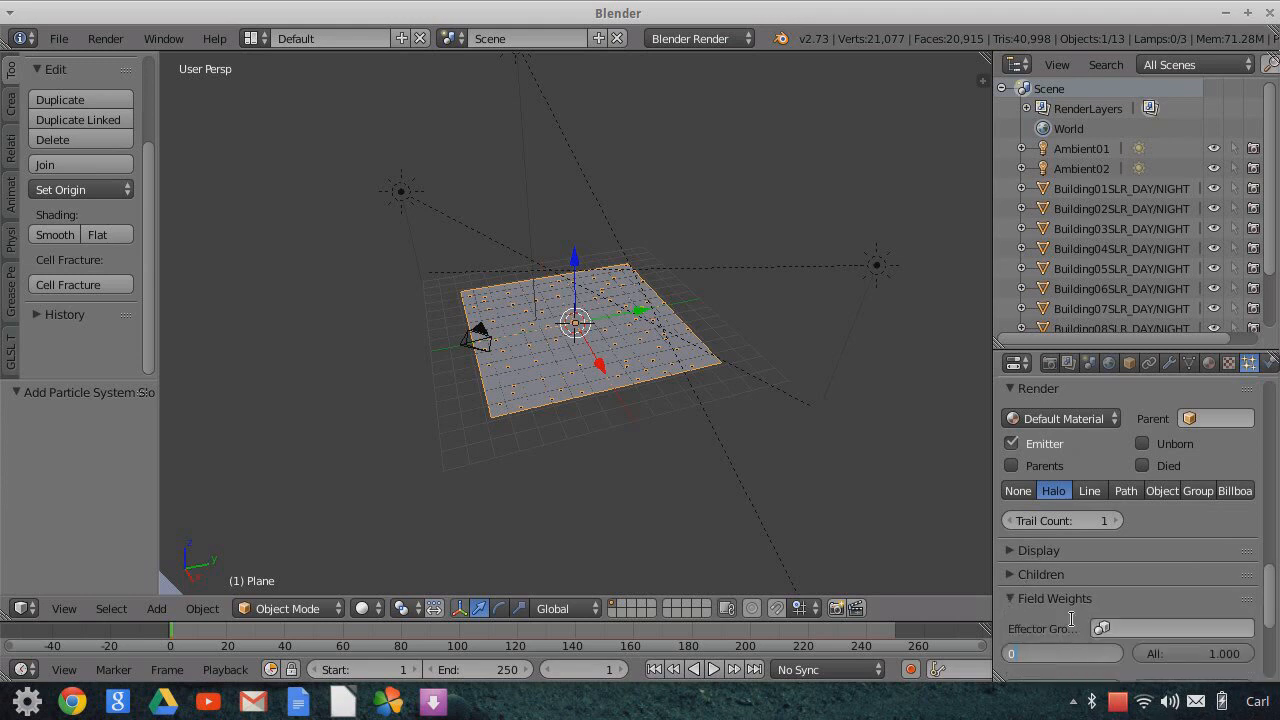
- Emit the particles from the plane's vertices with random order turned off, widening the properties area
{"action": "scroll", "coordinate": [1072, 607], "scroll_direction": "up", "scroll_amount": 5}
{"action": "scroll", "coordinate": [1068, 607], "scroll_direction": "up", "scroll_amount": 8}
{"action": "left_click_drag", "start_coordinate": [988, 375], "coordinate": [964, 378]}
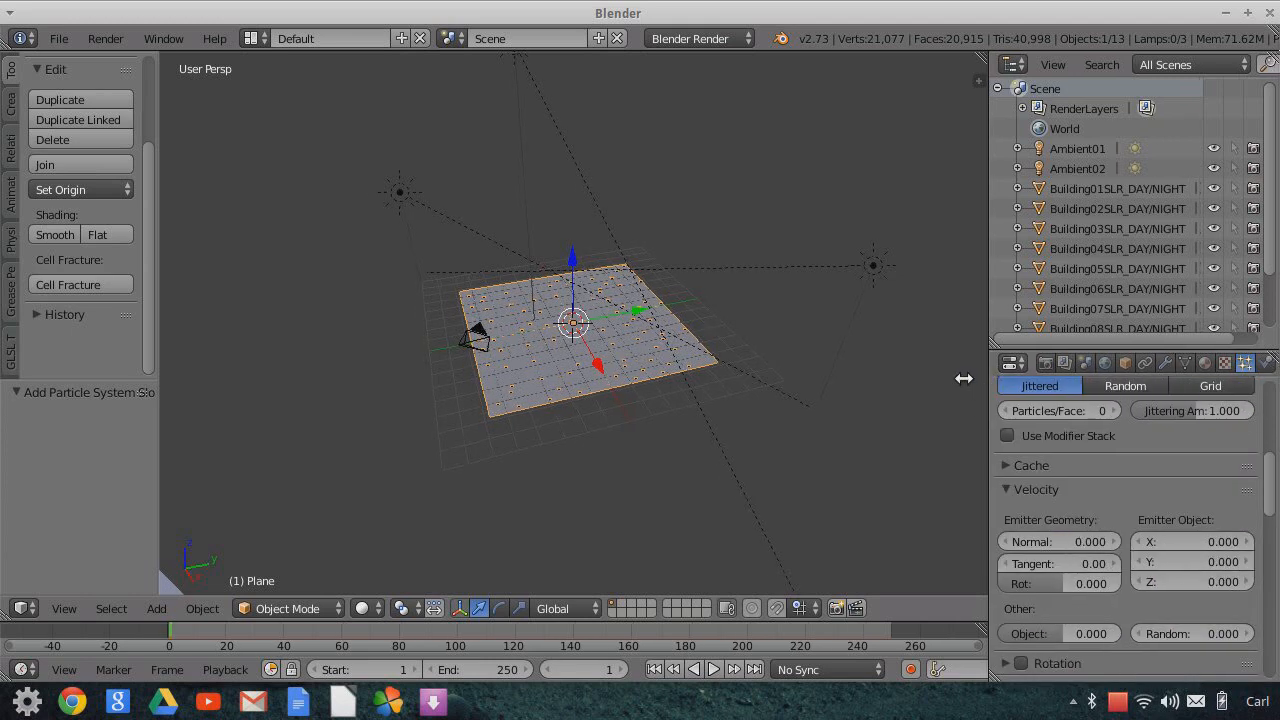
{"action": "scroll", "coordinate": [633, 445], "scroll_direction": "down", "scroll_amount": 2}
{"action": "scroll", "coordinate": [1141, 539], "scroll_direction": "up", "scroll_amount": 6}
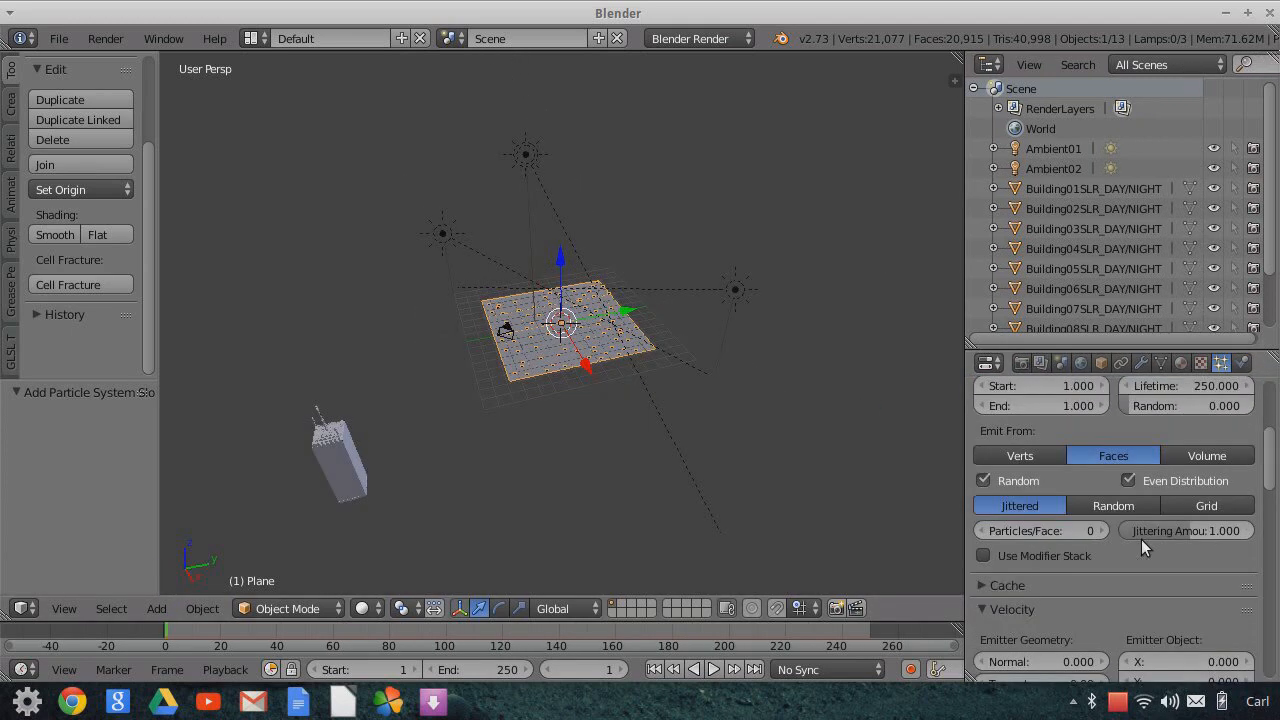
{"action": "left_click", "coordinate": [1022, 576]}
{"action": "left_click", "coordinate": [983, 600]}
{"action": "scroll", "coordinate": [602, 519], "scroll_direction": "up", "scroll_amount": 5}
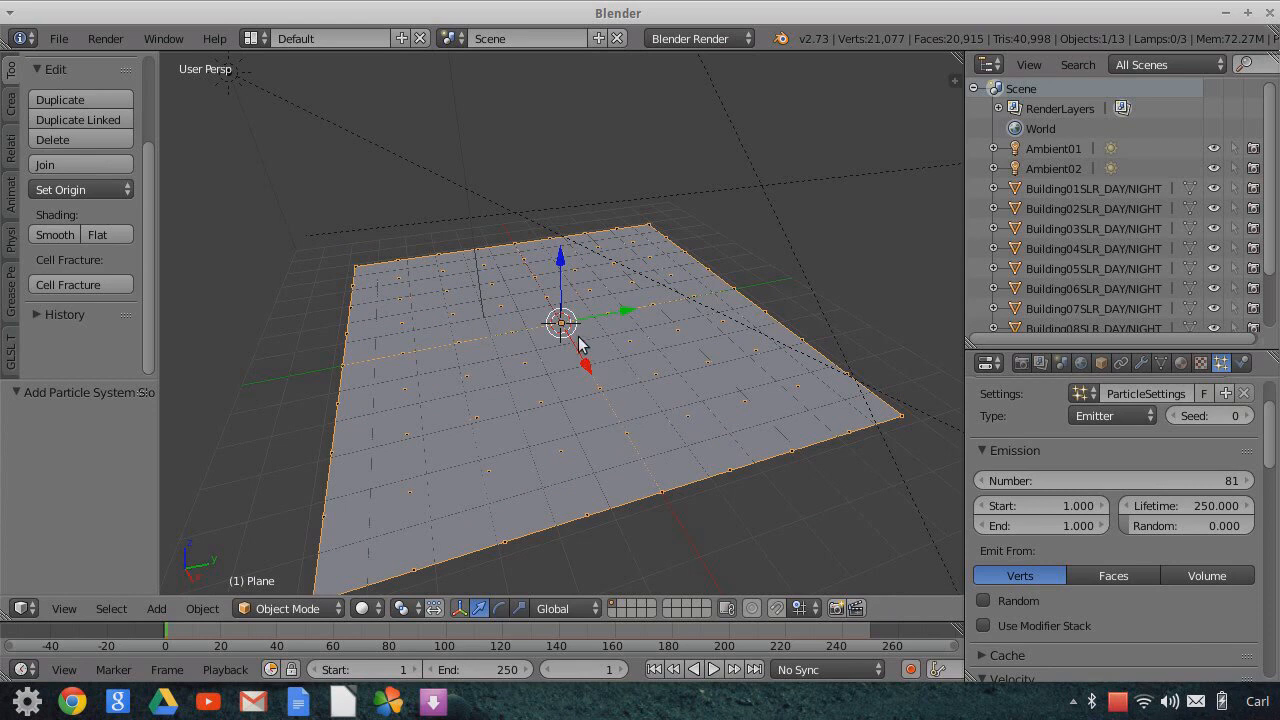
- Try to select the stacked buildings beside the plane, first in the viewport and then through Building01SLR_DAY/NIGHT in the outliner
{"action": "scroll", "coordinate": [661, 542], "scroll_direction": "down", "scroll_amount": 6}
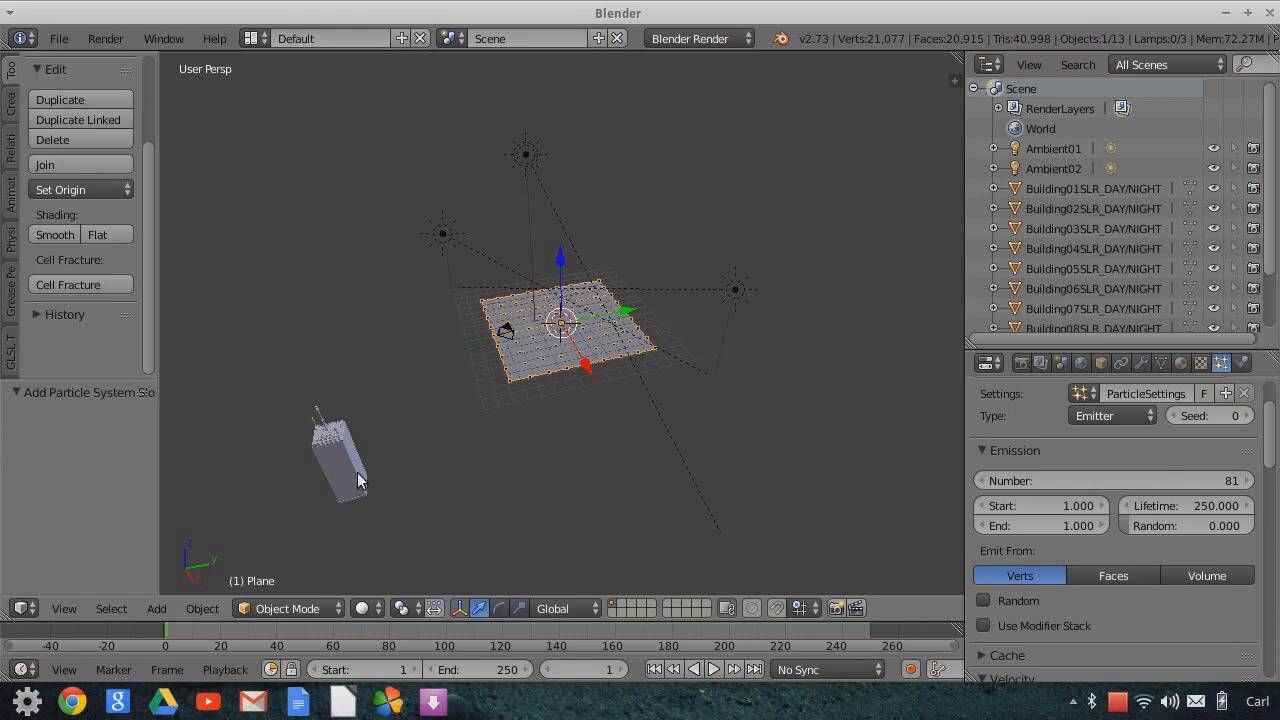
{"action": "middle_click_drag", "start_coordinate": [405, 475], "coordinate": [431, 460]}
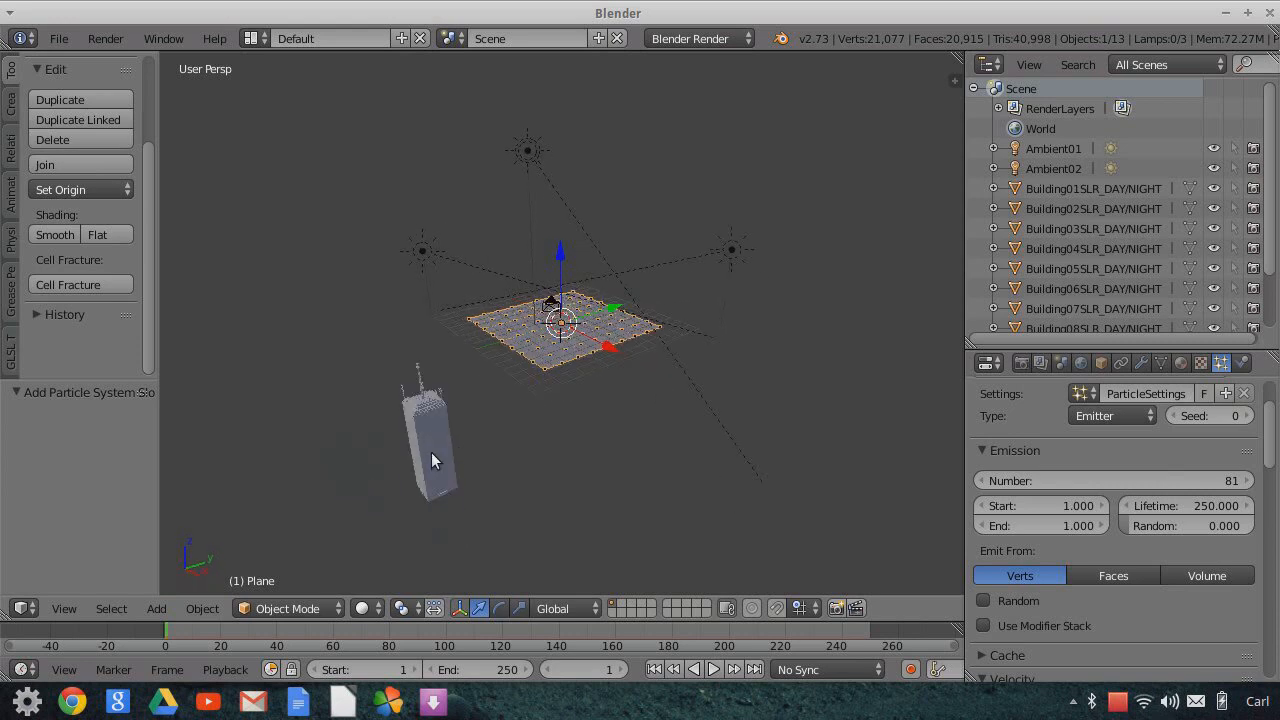
{"action": "left_click", "coordinate": [431, 452]}
{"action": "middle_click_drag", "start_coordinate": [472, 466], "coordinate": [396, 464]}
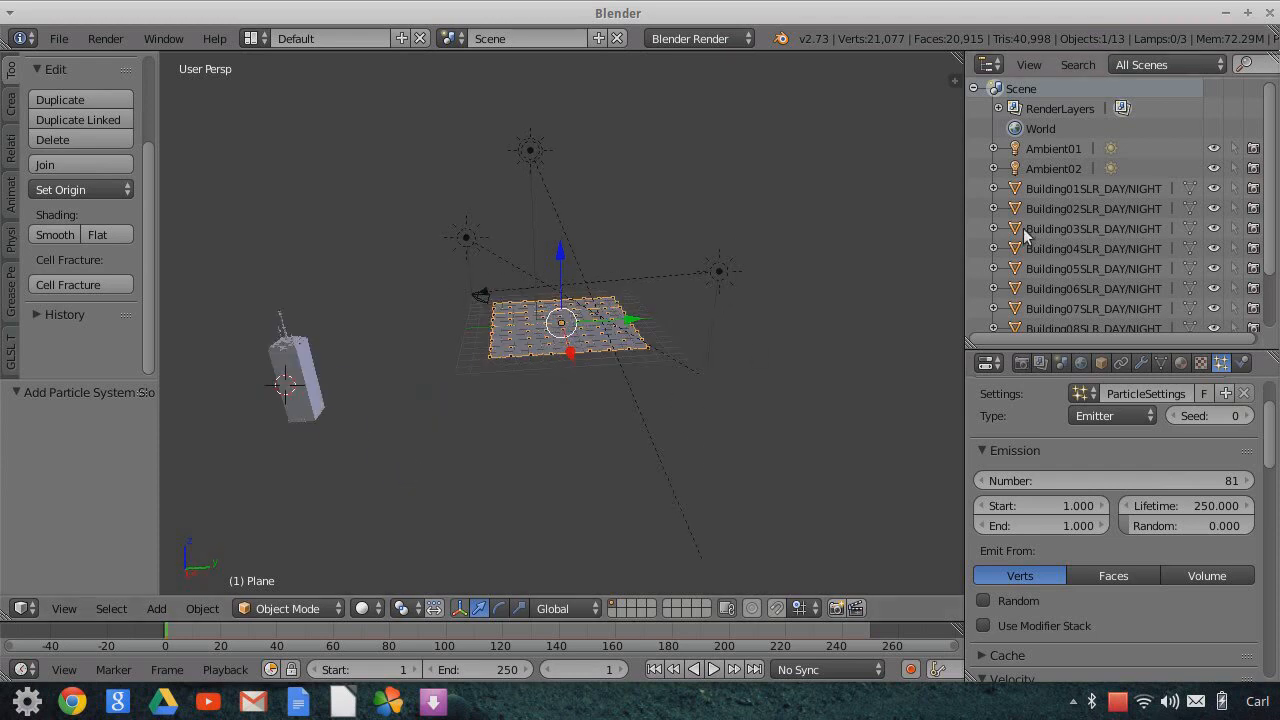
{"action": "left_click", "coordinate": [1036, 190]}
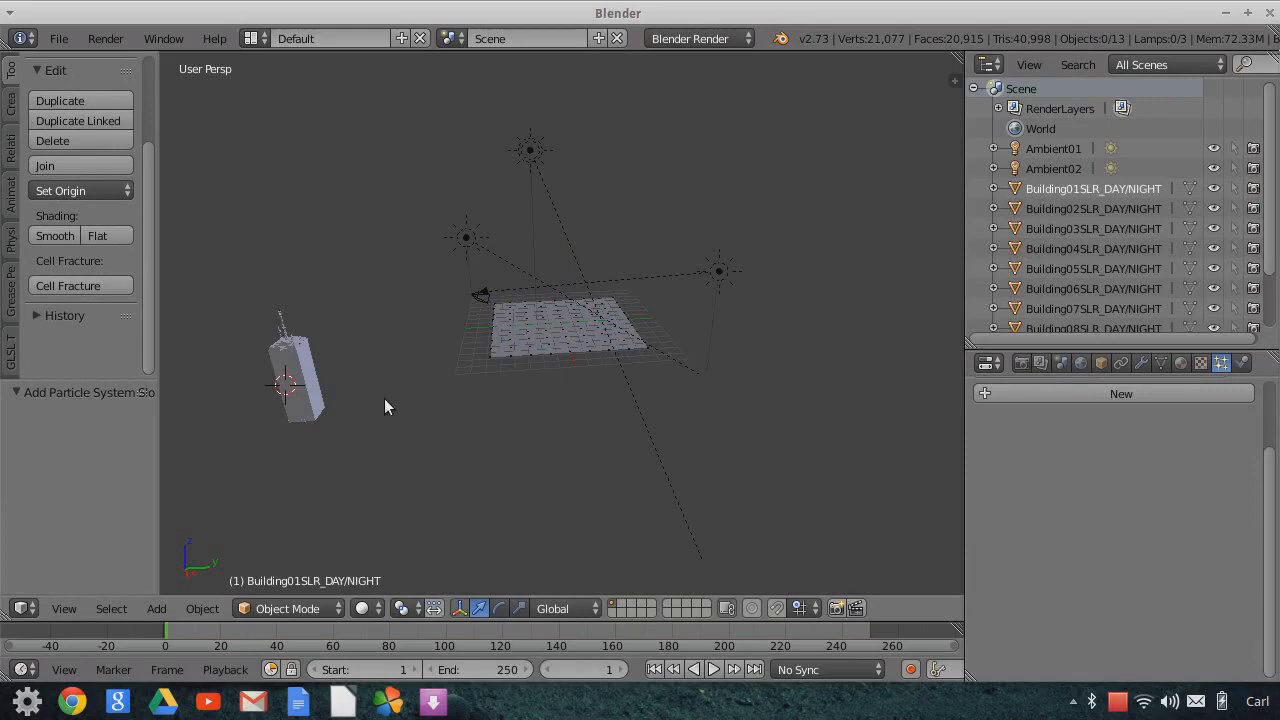
{"action": "scroll", "coordinate": [301, 412], "scroll_direction": "up", "scroll_amount": 1}
{"action": "scroll", "coordinate": [300, 406], "scroll_direction": "down", "scroll_amount": 1}
- Enlarge the outliner and make all eight buildings, Building01 through Building08, selectable
{"action": "left_click_drag", "start_coordinate": [1163, 352], "coordinate": [1170, 580]}
{"action": "left_click", "coordinate": [1251, 192]}
{"action": "left_click", "coordinate": [1251, 209]}
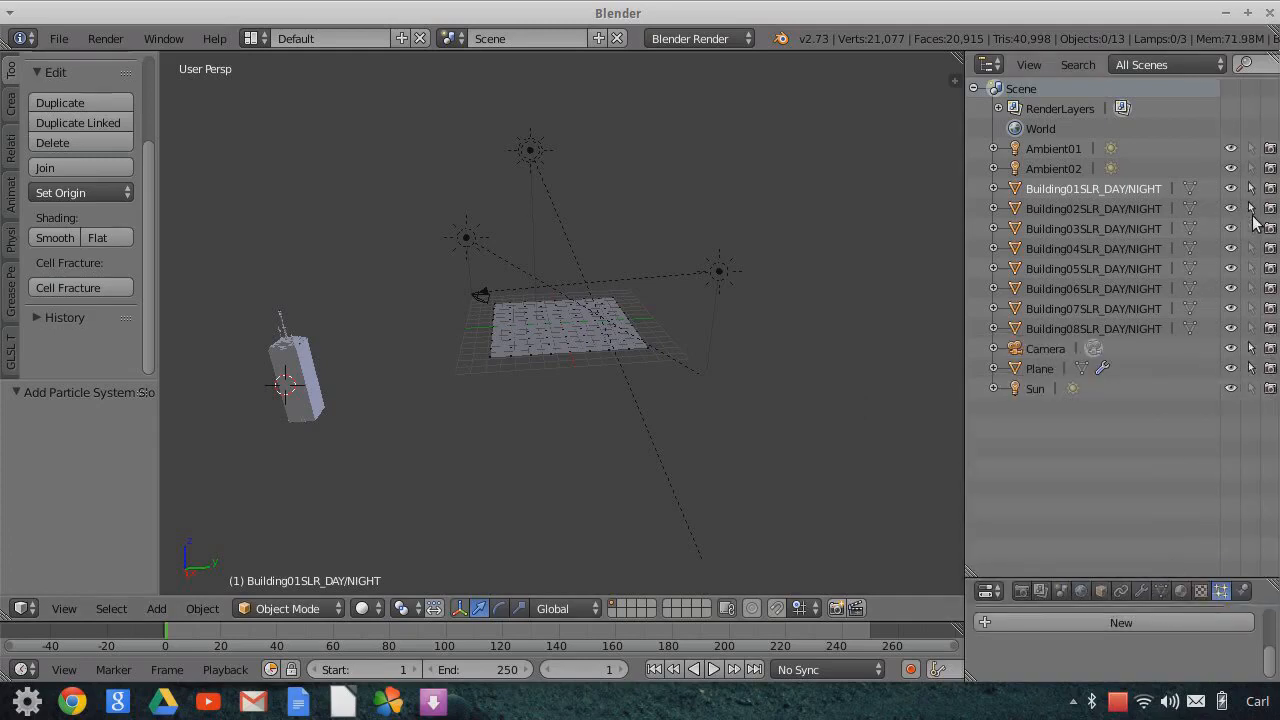
{"action": "left_click", "coordinate": [1251, 229]}
{"action": "left_click", "coordinate": [1251, 249]}
{"action": "left_click", "coordinate": [1251, 269]}
{"action": "left_click", "coordinate": [1251, 289]}
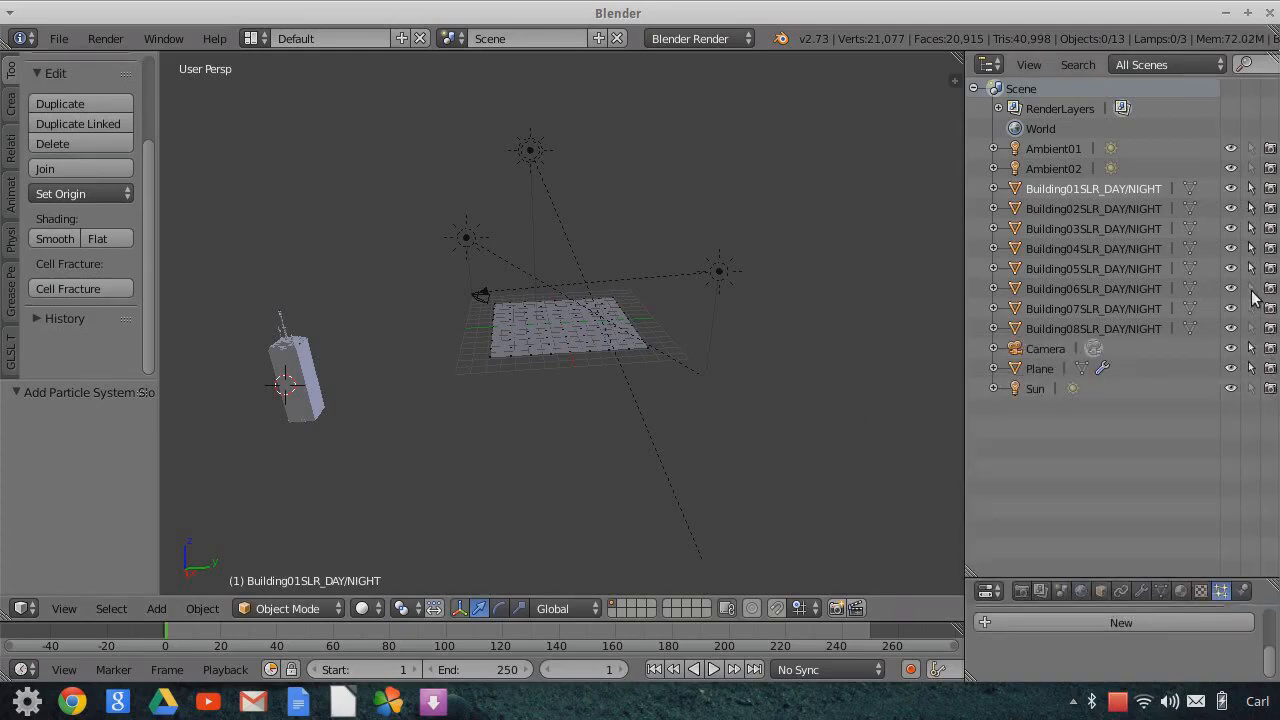
{"action": "left_click", "coordinate": [1251, 309]}
{"action": "left_click", "coordinate": [1251, 329]}
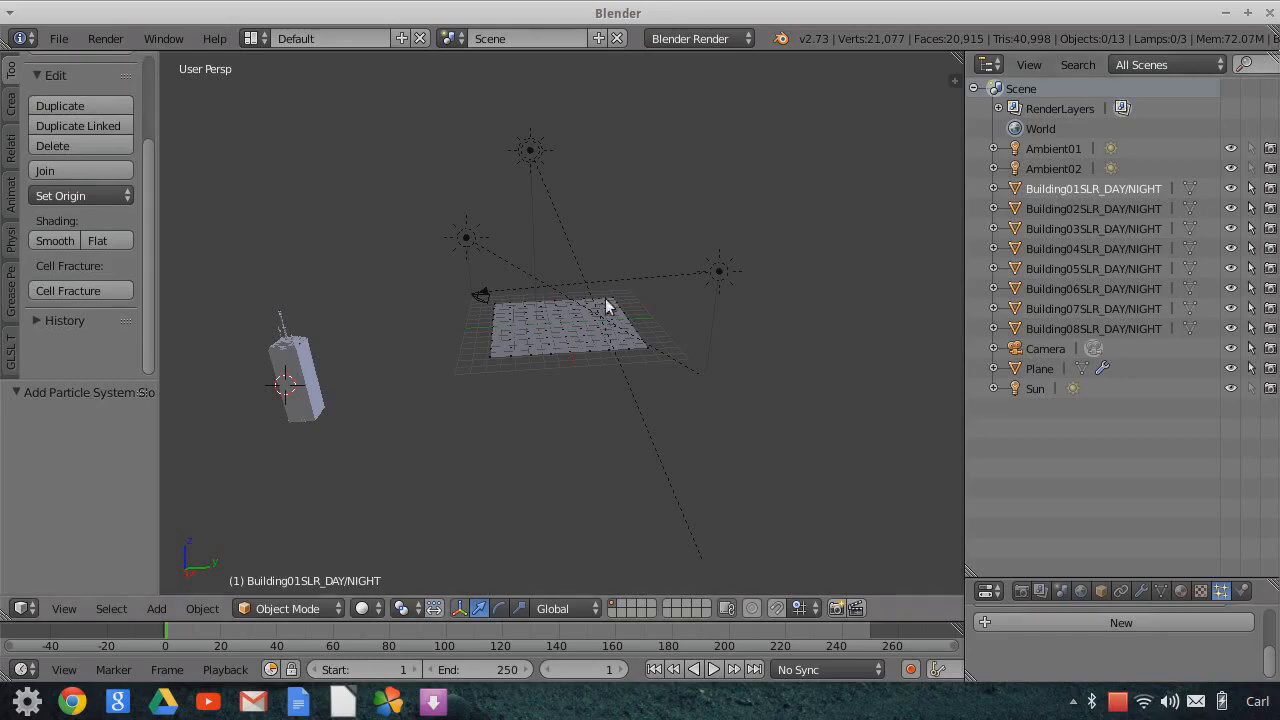
- Box-select the stacked buildings and put them in a new group named Buildings
{"action": "key", "text": "b"}
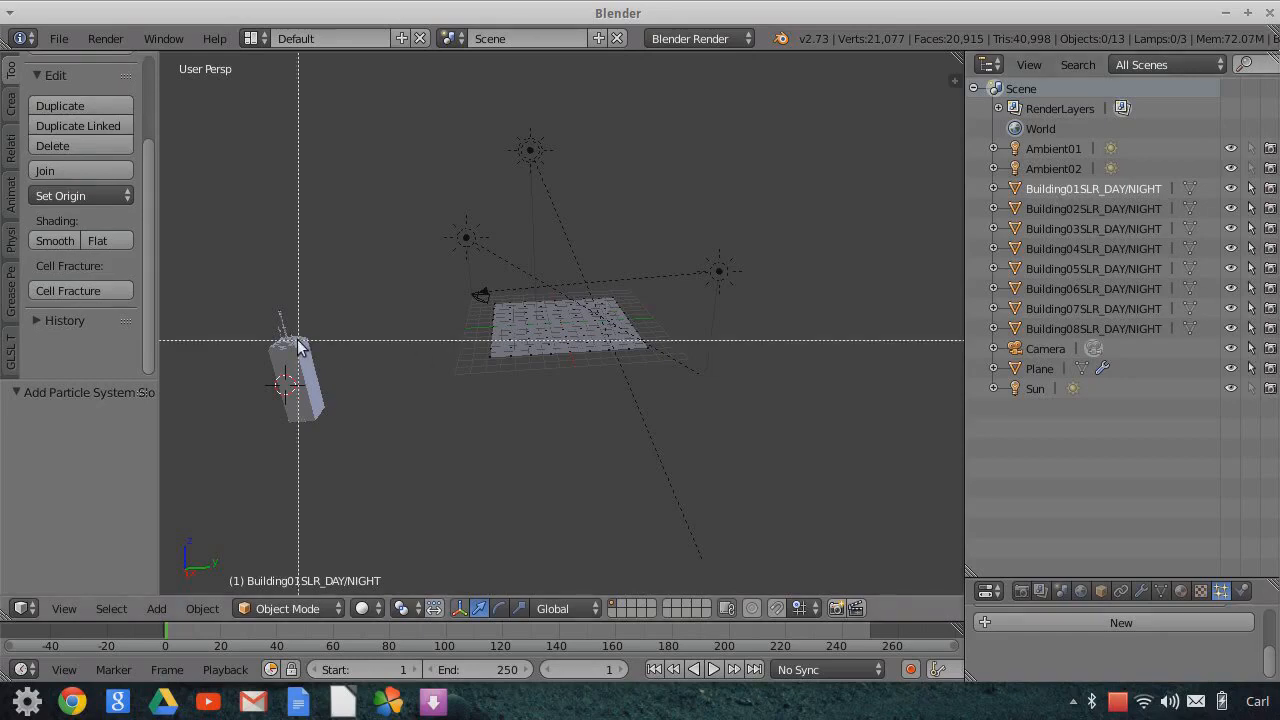
{"action": "left_click_drag", "start_coordinate": [317, 335], "coordinate": [237, 452]}
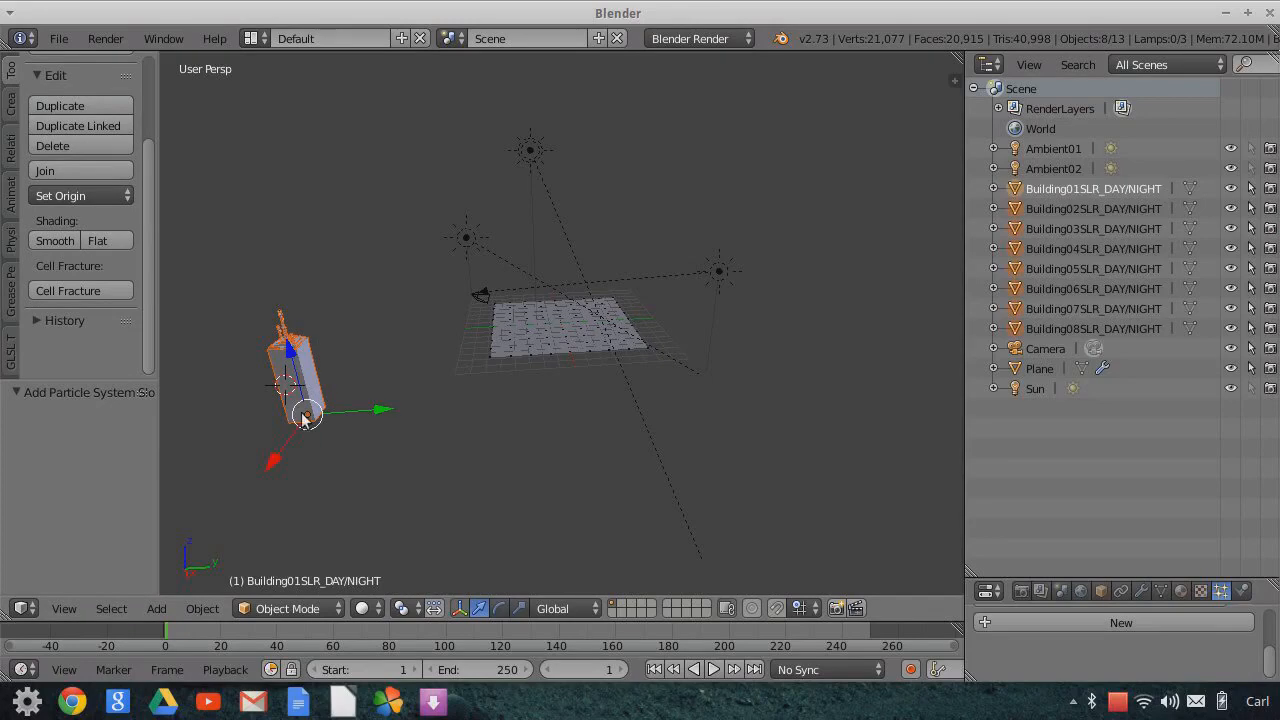
{"action": "left_click", "coordinate": [12, 150]}
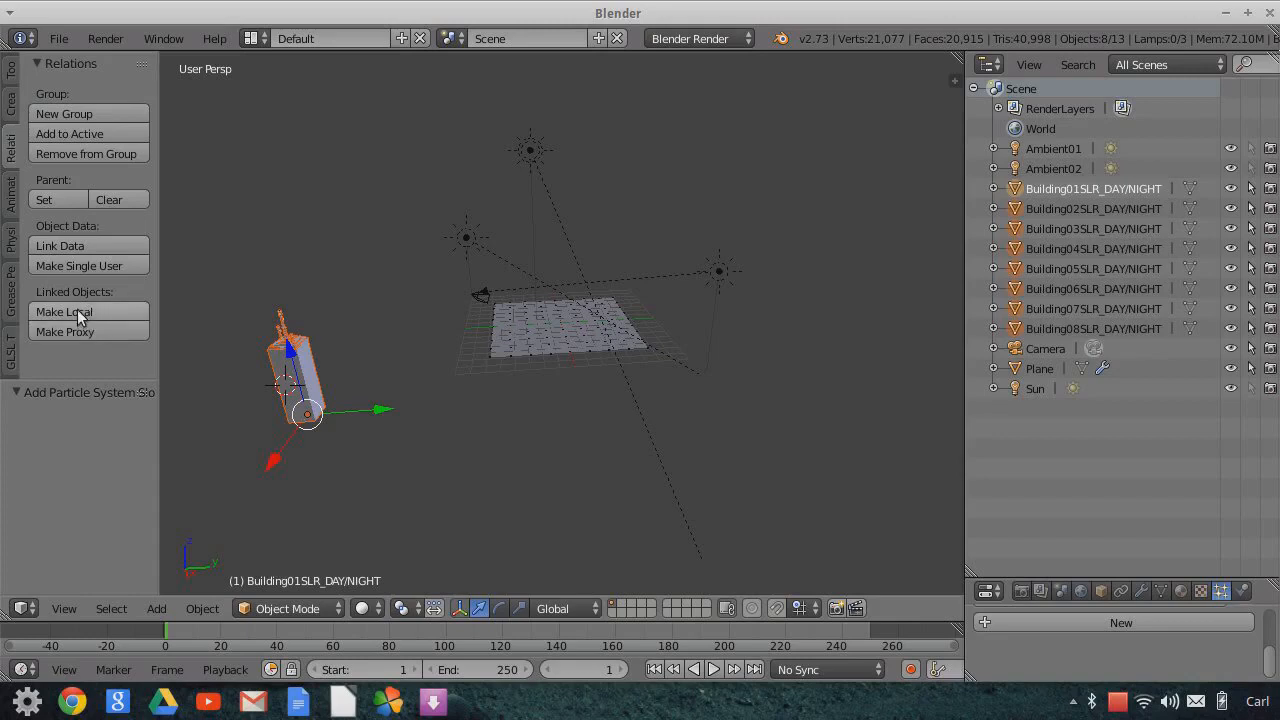
{"action": "left_click", "coordinate": [70, 113]}
{"action": "left_click", "coordinate": [81, 441]}
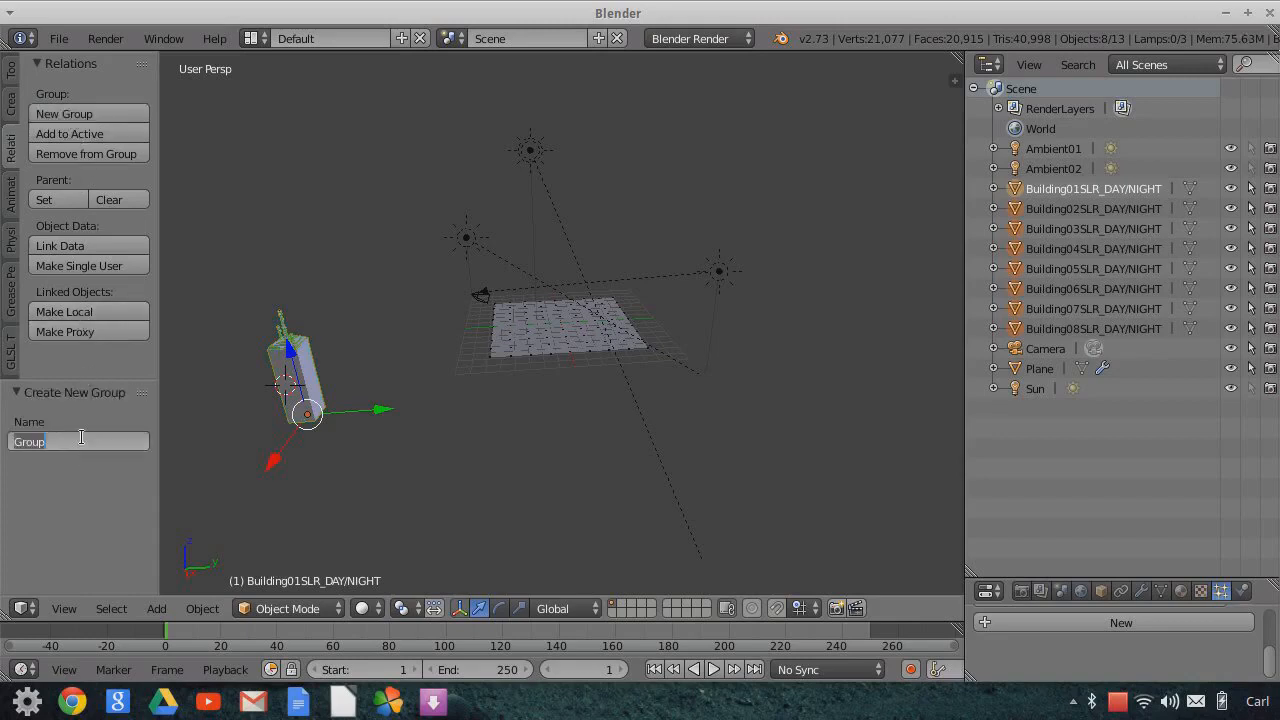
{"action": "type", "text": "Buildings"}
{"action": "key", "text": "Return"}
- Render the plane's particles as the Buildings group, with Pick Random and Rotation enabled
{"action": "right_click", "coordinate": [511, 337]}
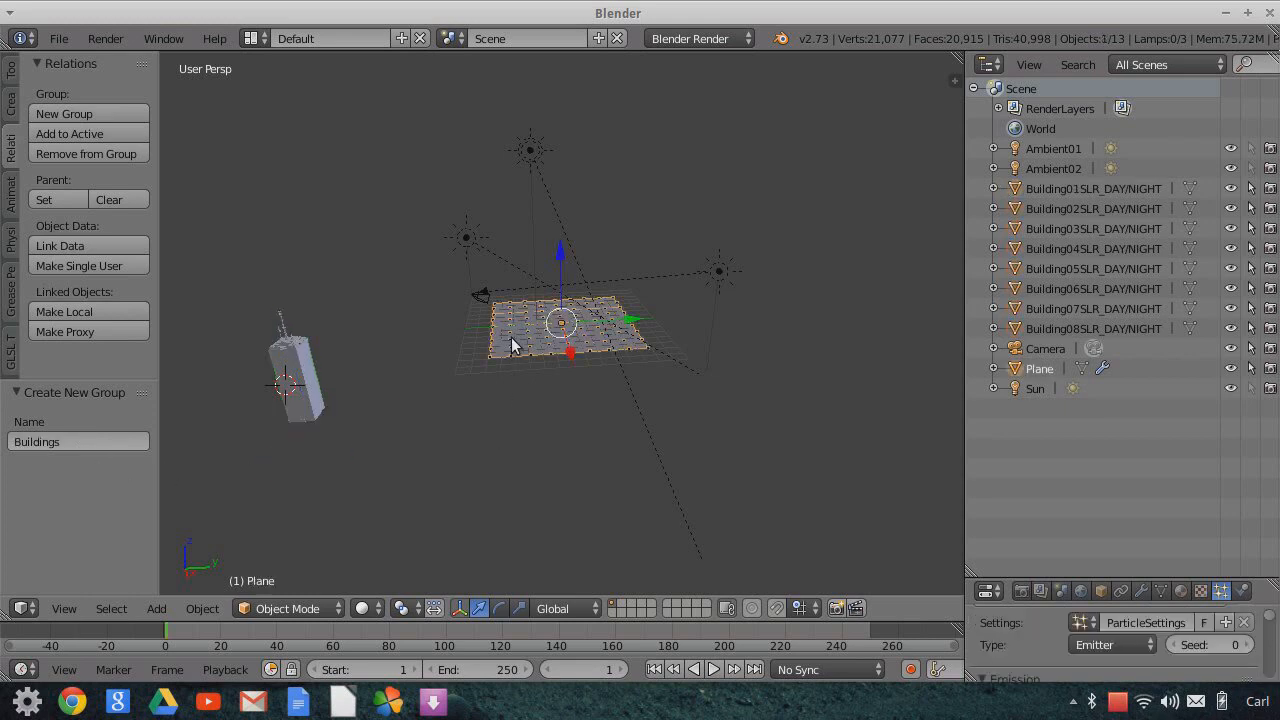
{"action": "left_click_drag", "start_coordinate": [1219, 578], "coordinate": [1168, 250]}
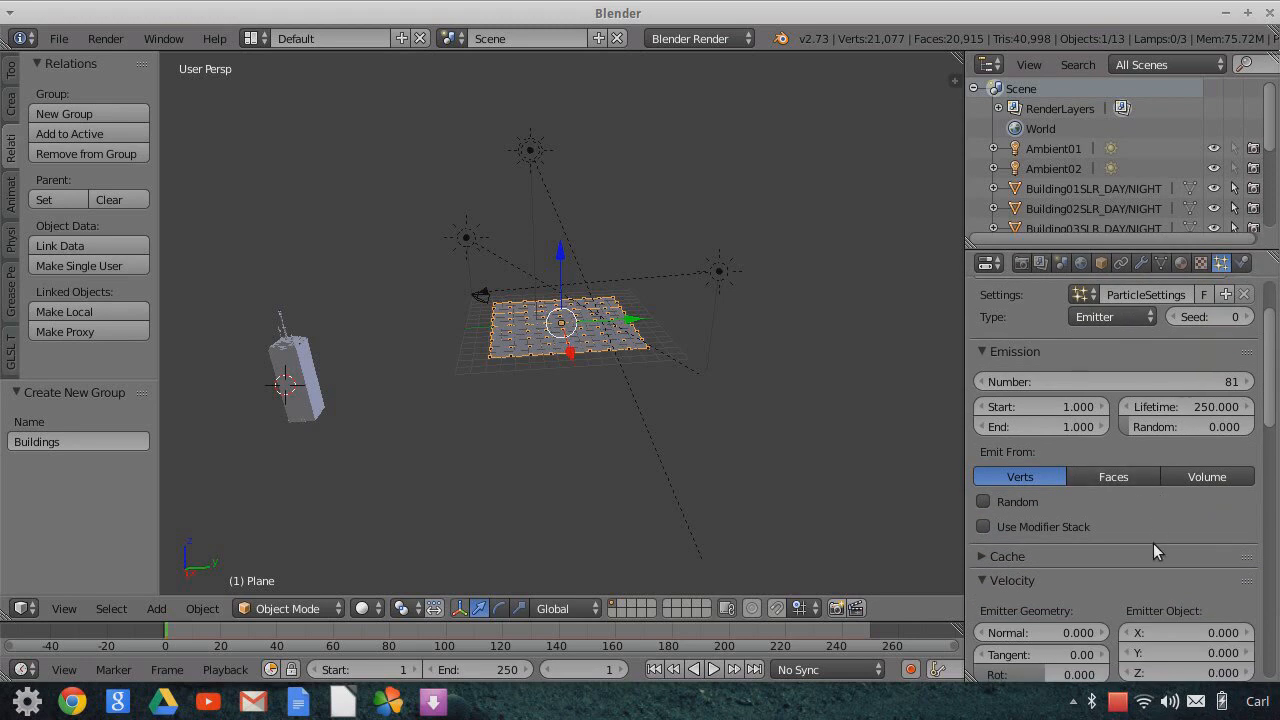
{"action": "scroll", "coordinate": [1153, 543], "scroll_direction": "down", "scroll_amount": 10}
{"action": "scroll", "coordinate": [1156, 540], "scroll_direction": "down", "scroll_amount": 6}
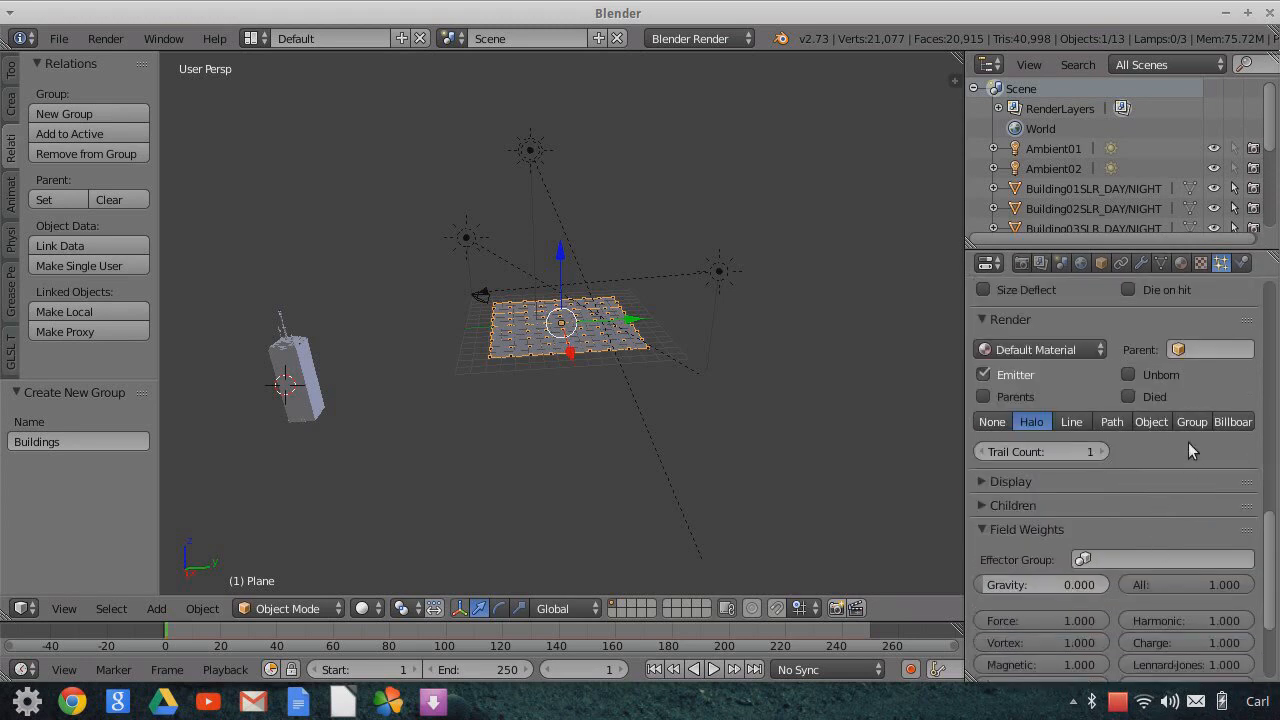
{"action": "left_click", "coordinate": [1151, 421]}
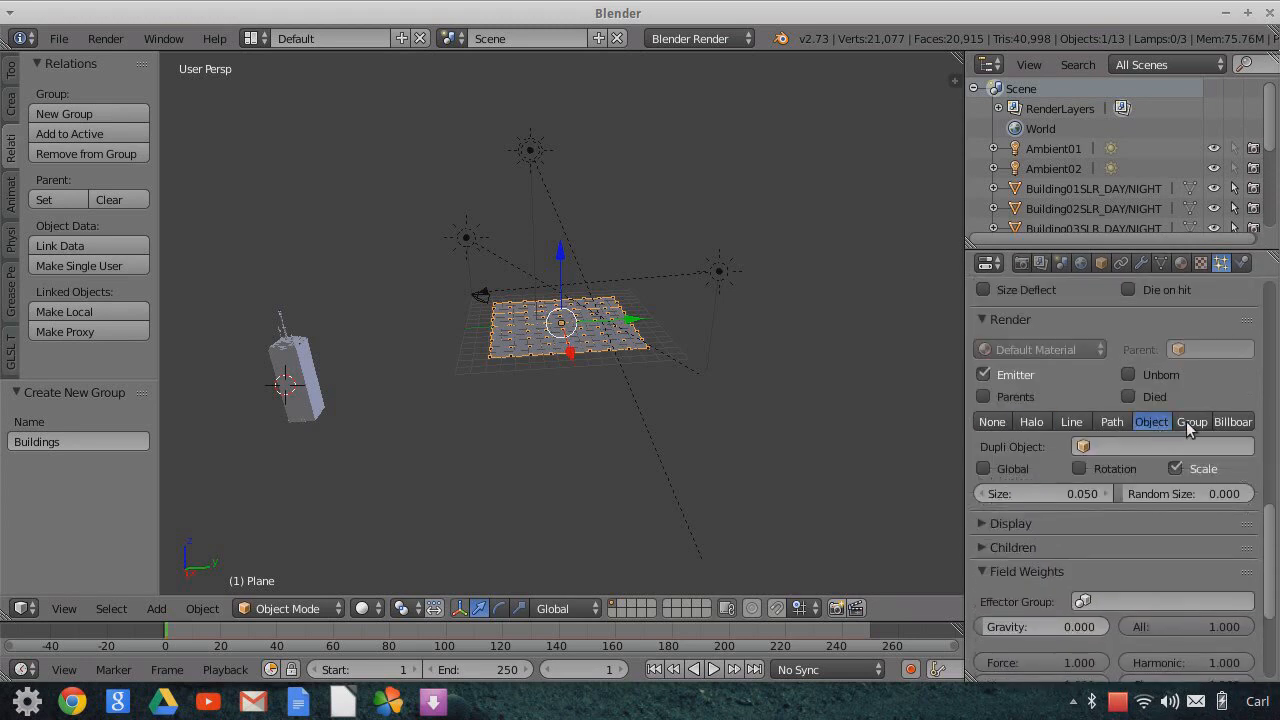
{"action": "left_click", "coordinate": [1186, 421]}
{"action": "left_click", "coordinate": [1130, 446]}
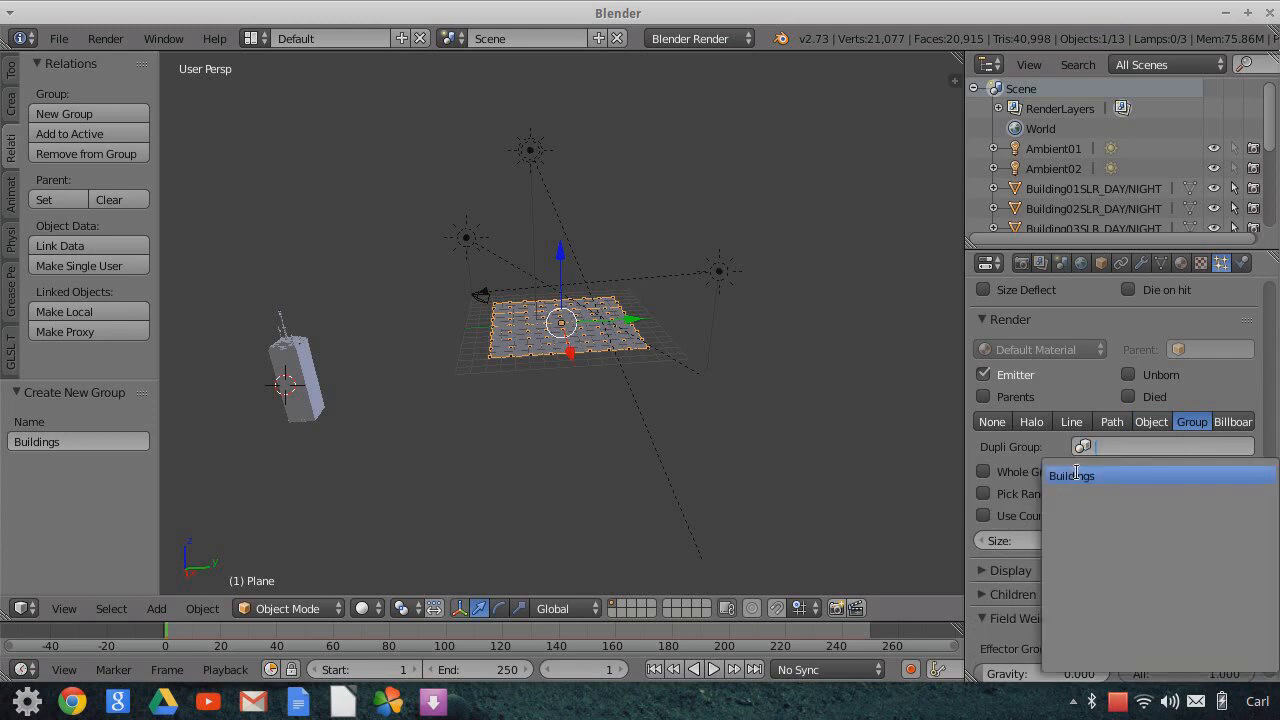
{"action": "left_click", "coordinate": [1080, 474]}
{"action": "left_click", "coordinate": [984, 493]}
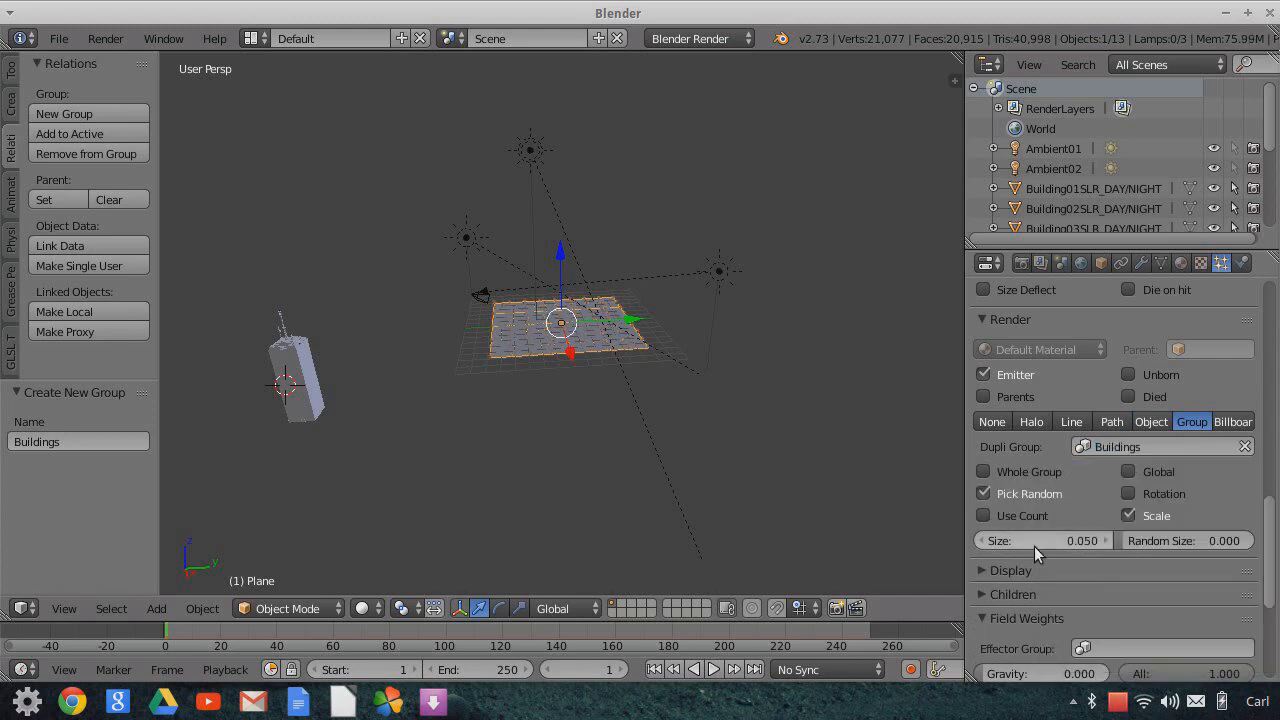
{"action": "left_click", "coordinate": [1147, 494]}
- Set the particle buildings' size to 1.000 and their random size to 0.214
{"action": "scroll", "coordinate": [560, 437], "scroll_direction": "up", "scroll_amount": 5}
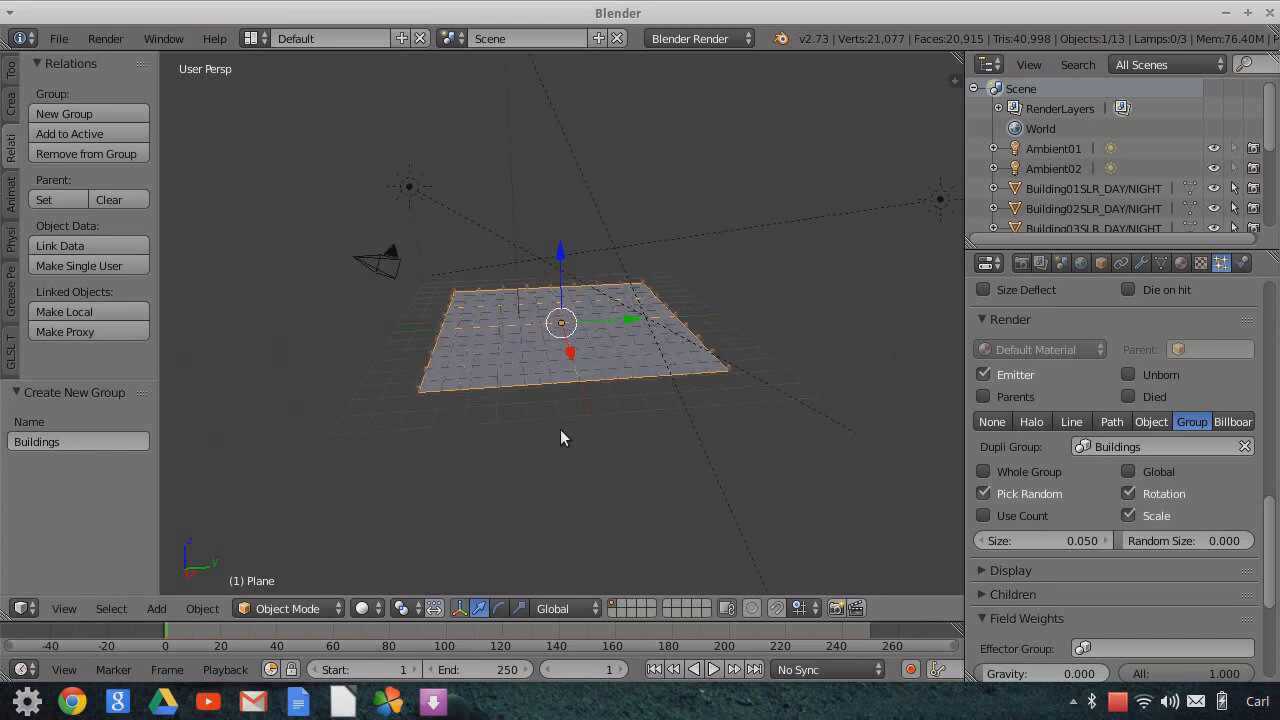
{"action": "scroll", "coordinate": [560, 429], "scroll_direction": "down", "scroll_amount": 3}
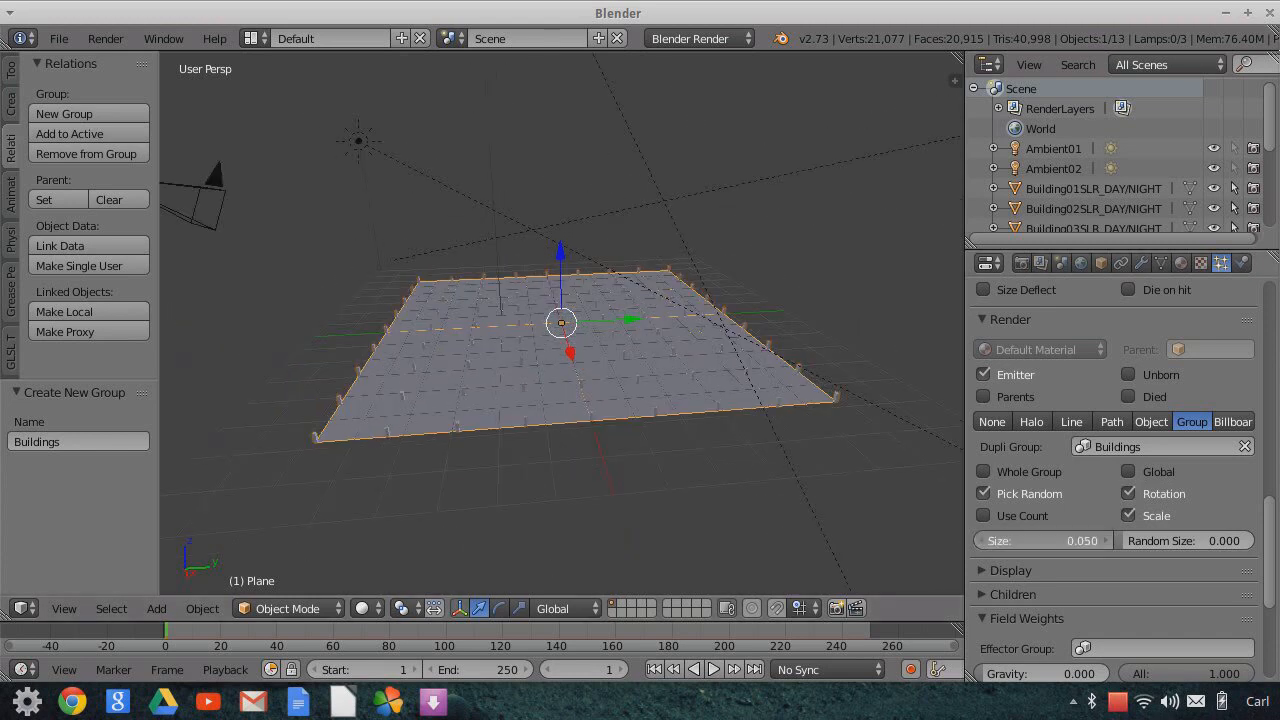
{"action": "left_click_drag", "start_coordinate": [1040, 540], "coordinate": [1068, 545]}
- Select the camera beside the city and look at the scene through it
{"action": "middle_click_drag", "start_coordinate": [604, 434], "coordinate": [237, 394]}
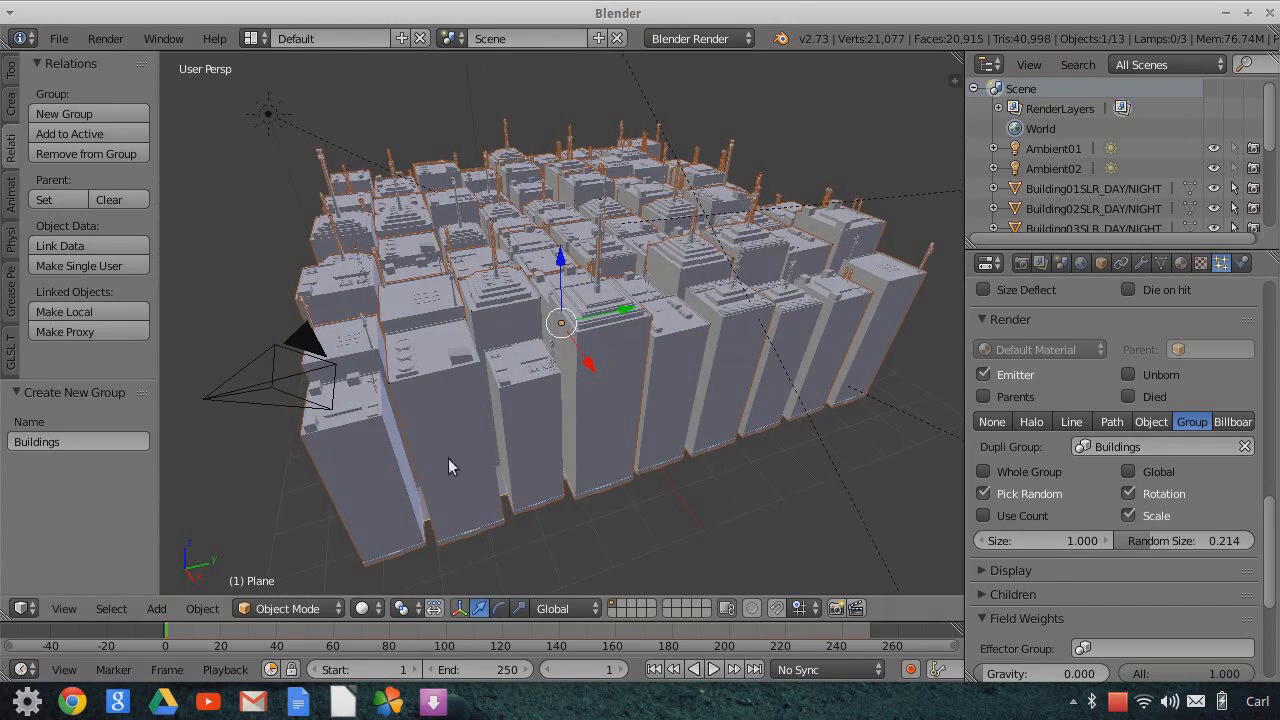
{"action": "right_click", "coordinate": [237, 394]}
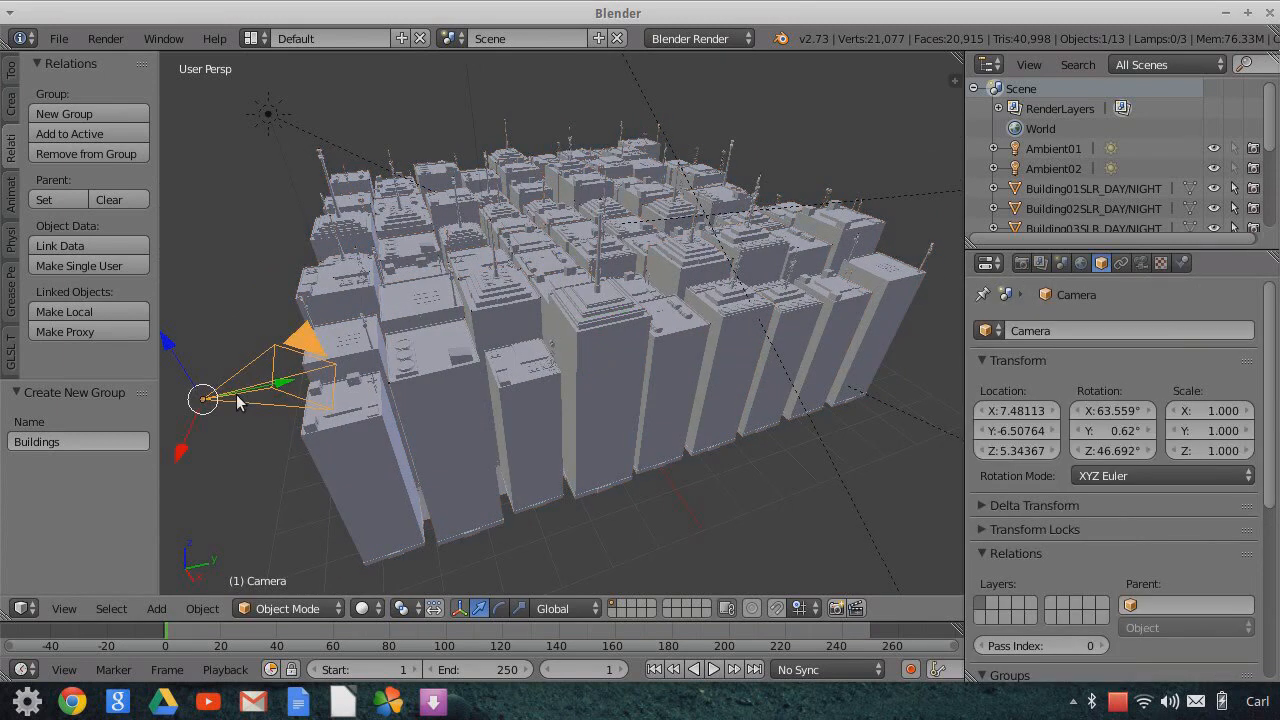
{"action": "left_click", "coordinate": [63, 608]}
{"action": "left_click", "coordinate": [122, 534]}
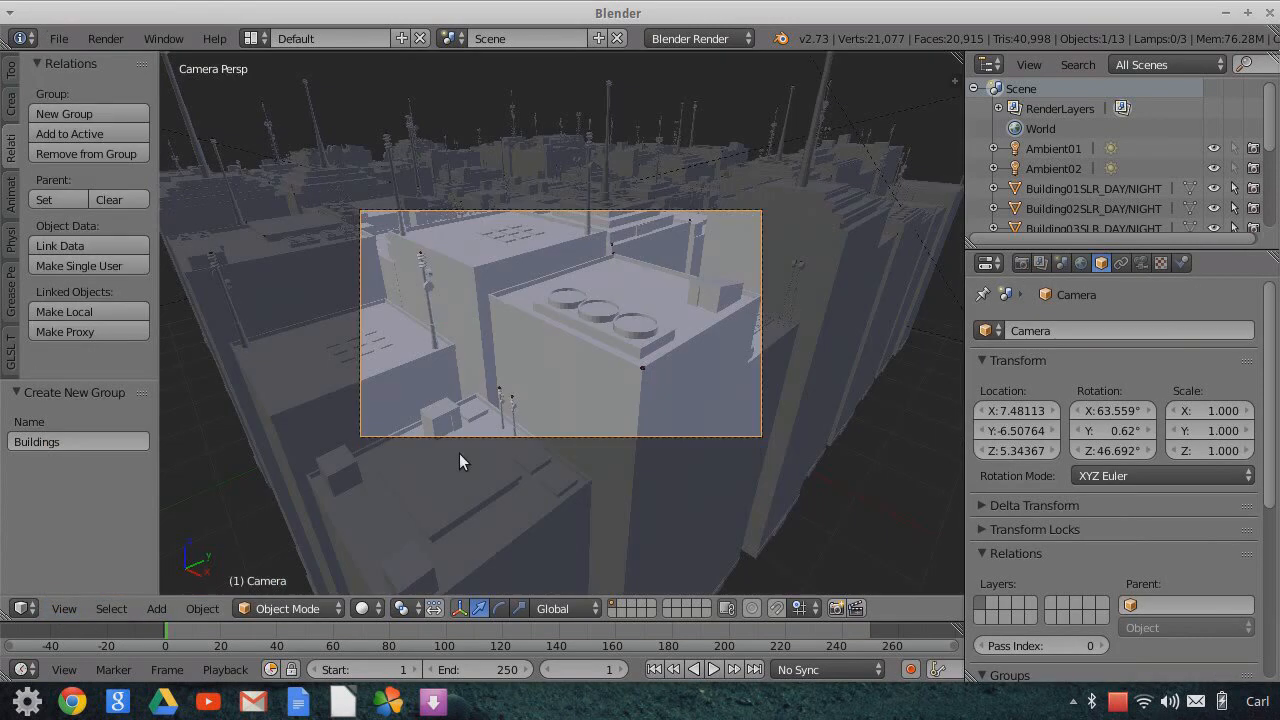
- Move the camera back and tilt it up so it frames the city's rooftops against the horizon
{"action": "scroll", "coordinate": [716, 346], "scroll_direction": "down", "scroll_amount": 3}
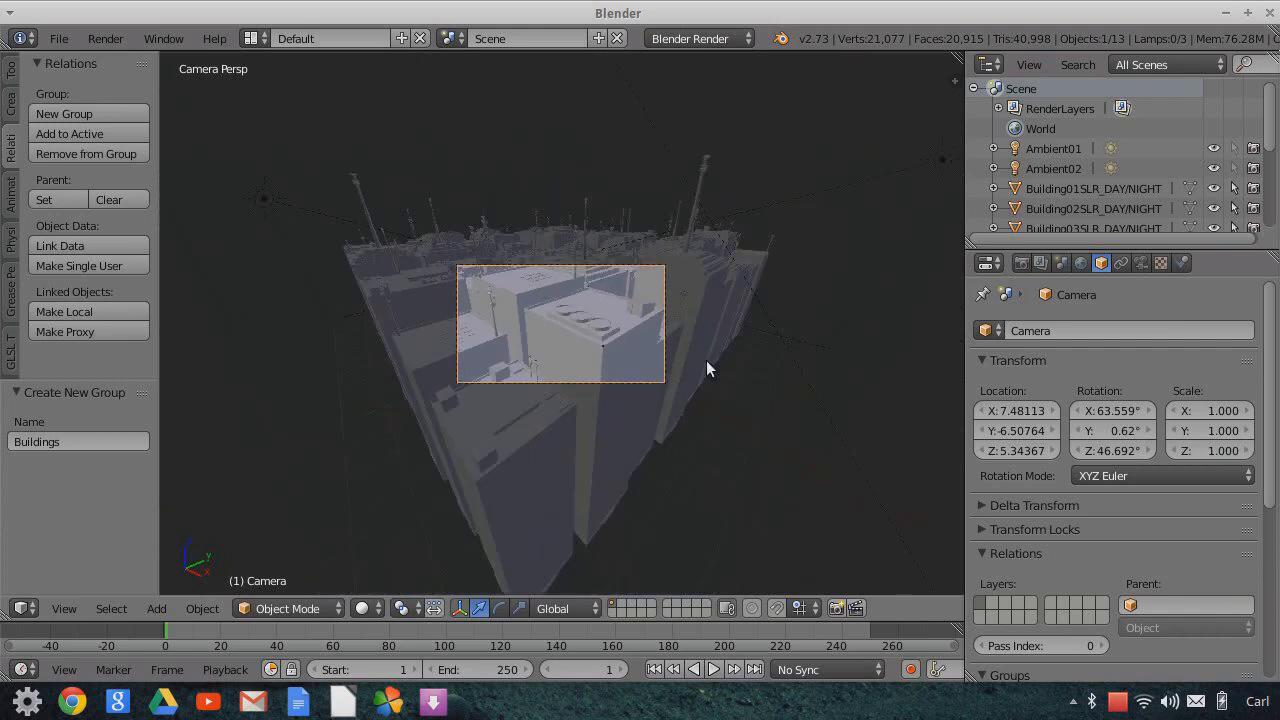
{"action": "key", "text": "g"}
{"action": "key", "text": "x"}
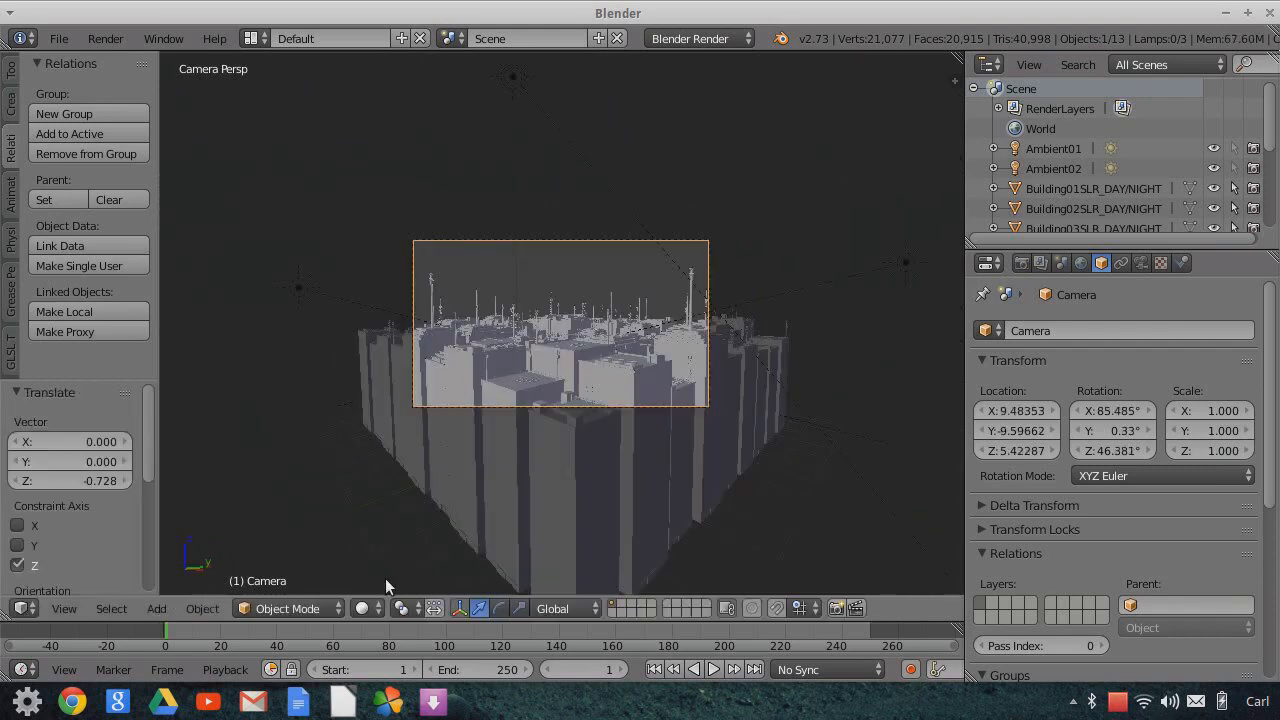
- Switch the viewport shading to Texture and set the material mode to GLSL
{"action": "left_click", "coordinate": [373, 609]}
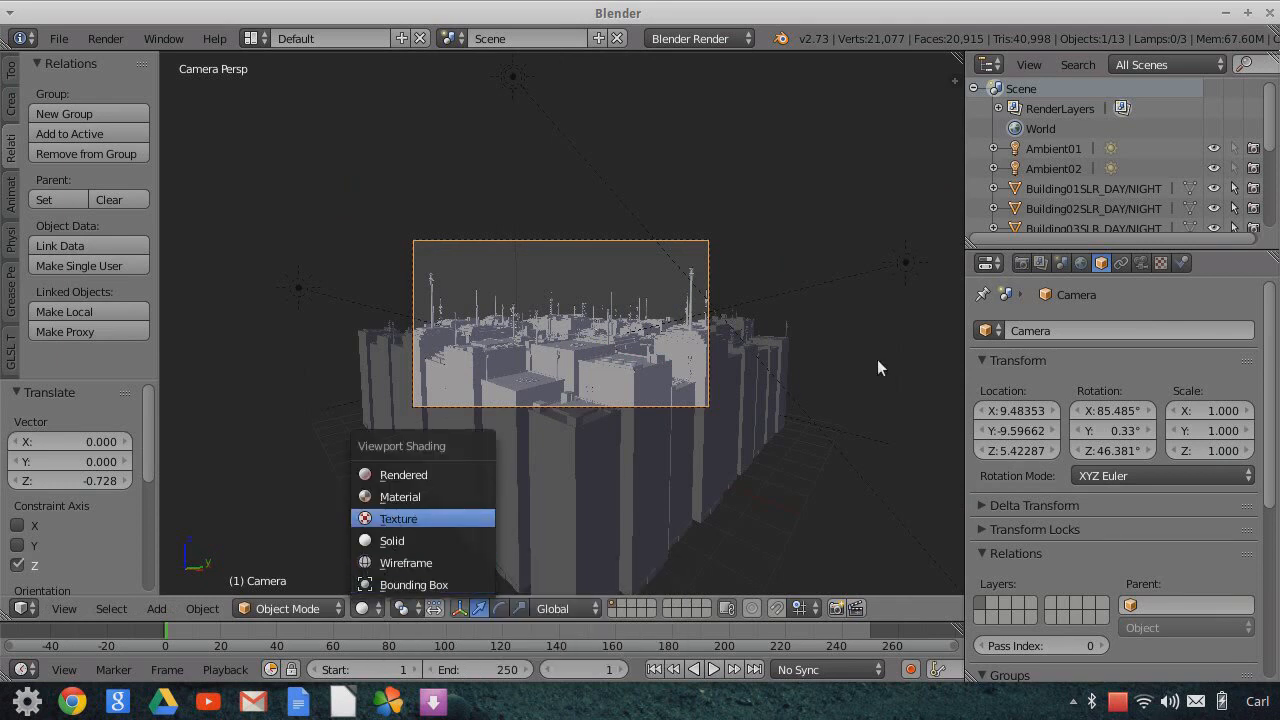
{"action": "left_click", "coordinate": [392, 519]}
{"action": "key", "text": "n"}
{"action": "scroll", "coordinate": [890, 401], "scroll_direction": "down", "scroll_amount": 4}
{"action": "left_click", "coordinate": [866, 502]}
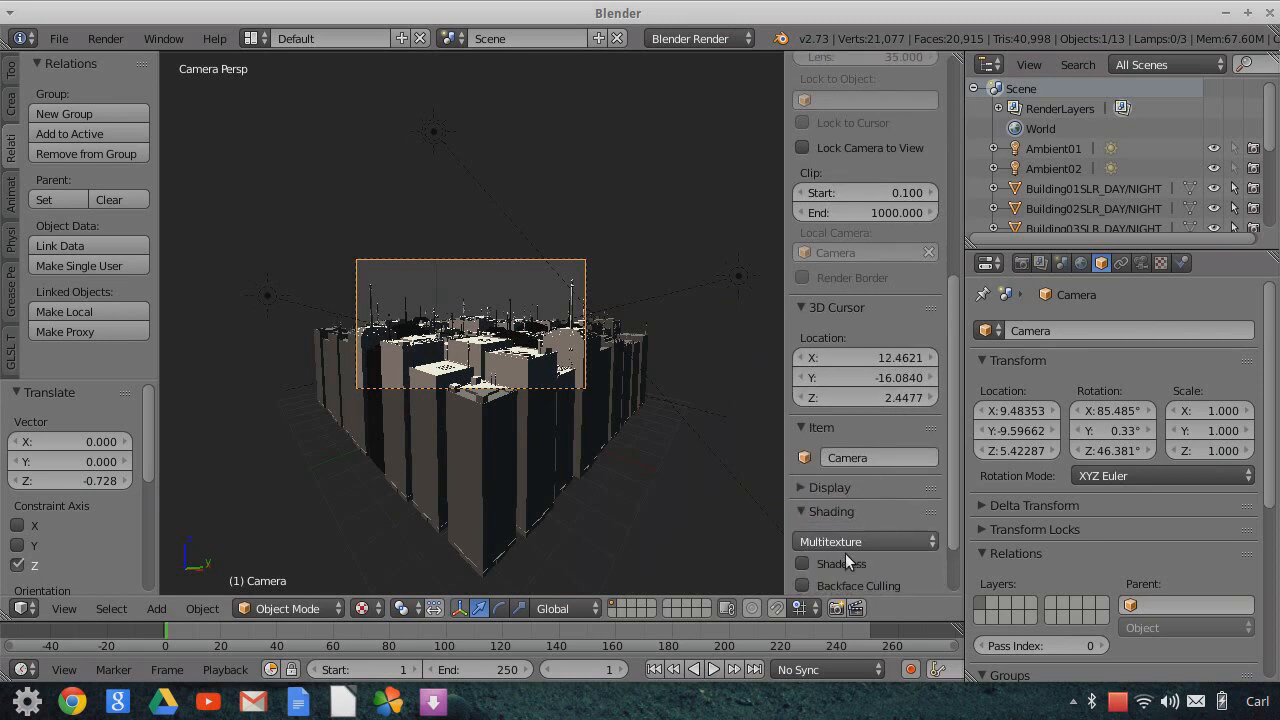
{"action": "left_click", "coordinate": [848, 544]}
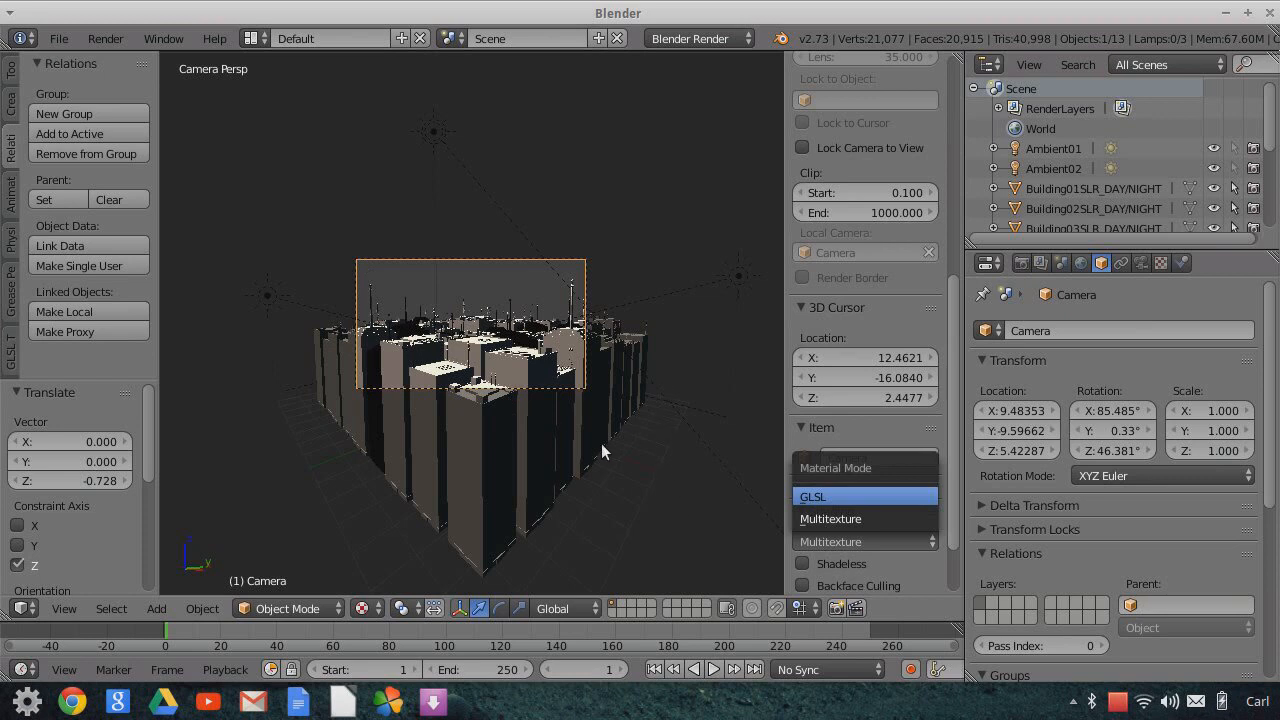
{"action": "key", "text": "Return"}
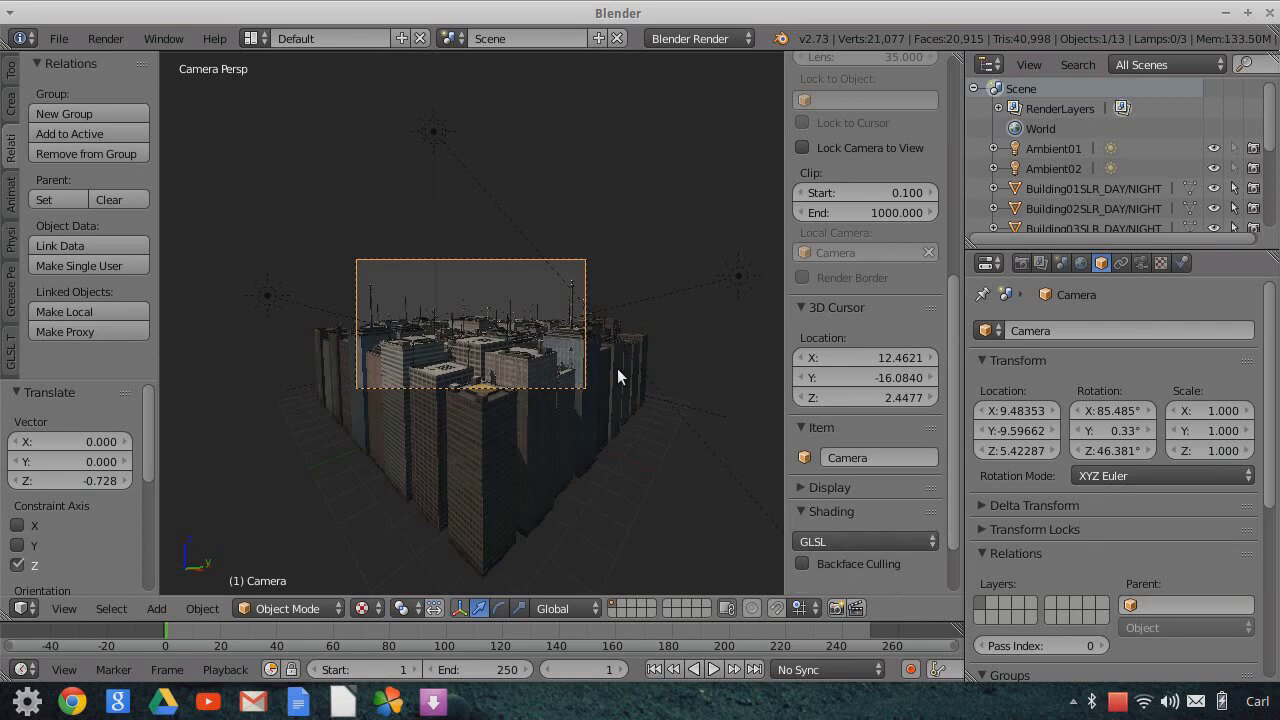
- Examine the textured buildings up close and return to the camera's view of the city
{"action": "middle_click_drag", "start_coordinate": [633, 414], "coordinate": [602, 423]}
{"action": "scroll", "coordinate": [535, 482], "scroll_direction": "up", "scroll_amount": 3}
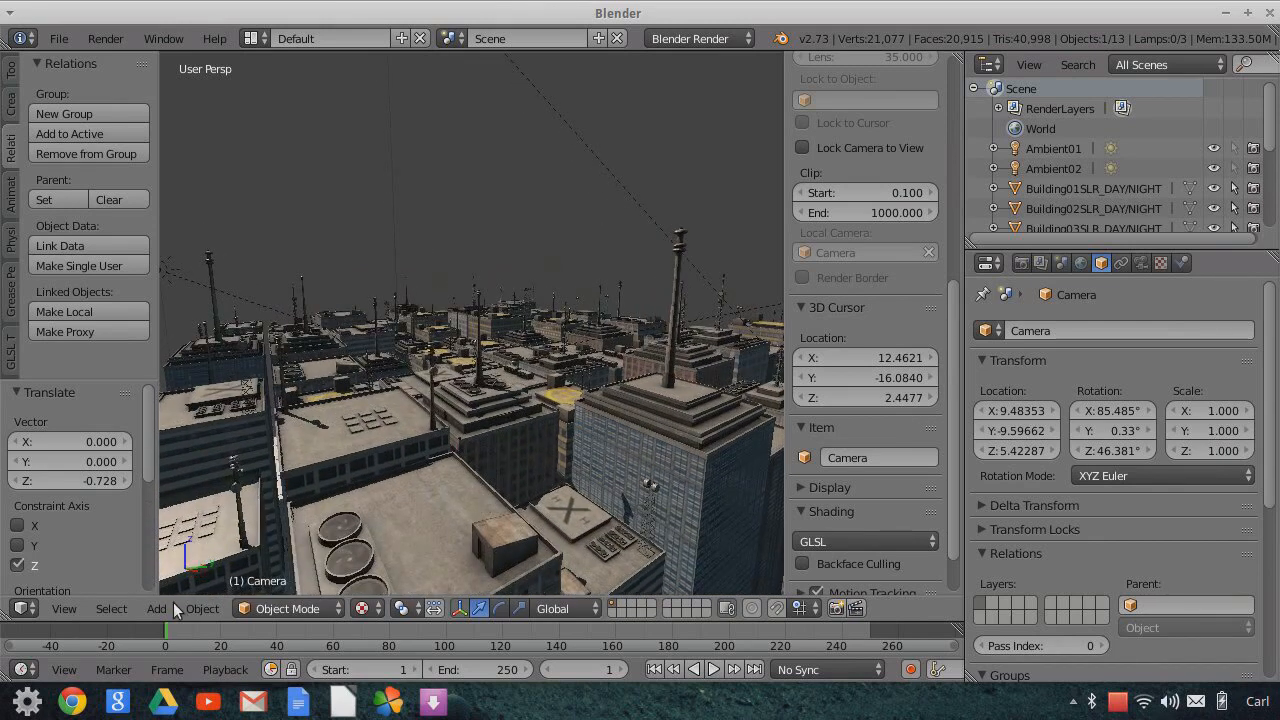
{"action": "left_click", "coordinate": [64, 608]}
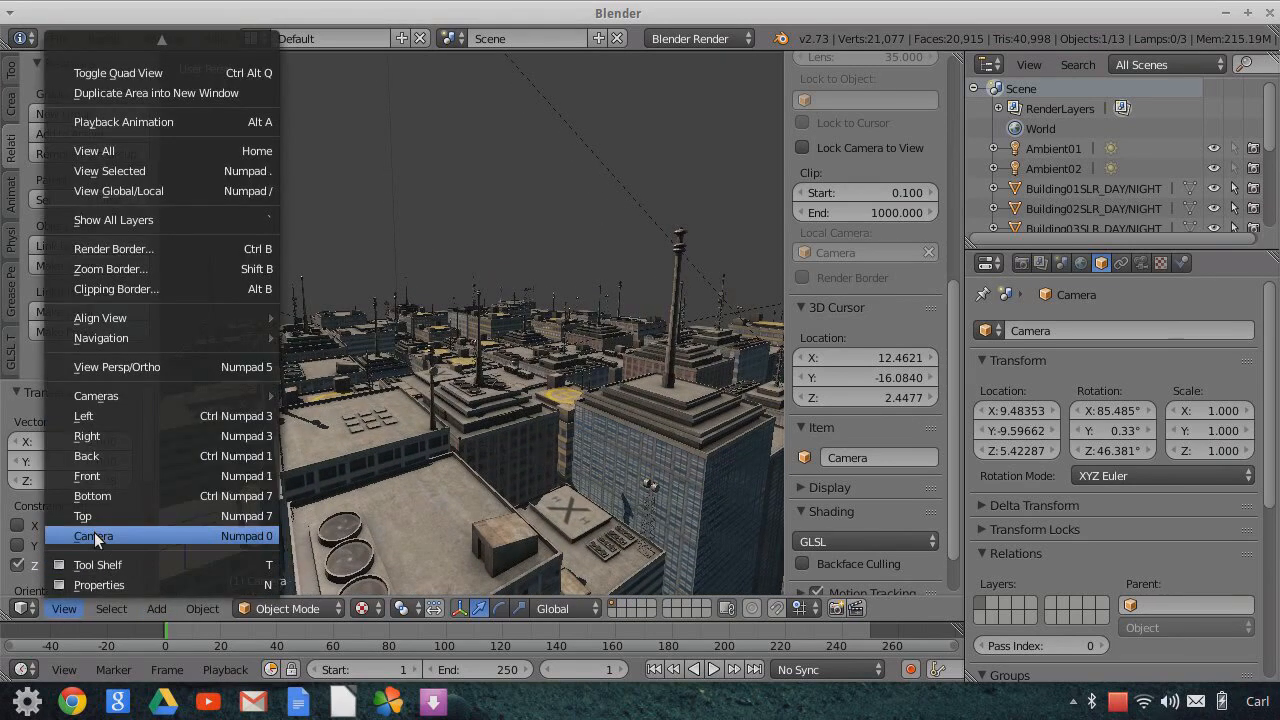
{"action": "left_click", "coordinate": [94, 537]}
{"action": "scroll", "coordinate": [564, 462], "scroll_direction": "up", "scroll_amount": 3}
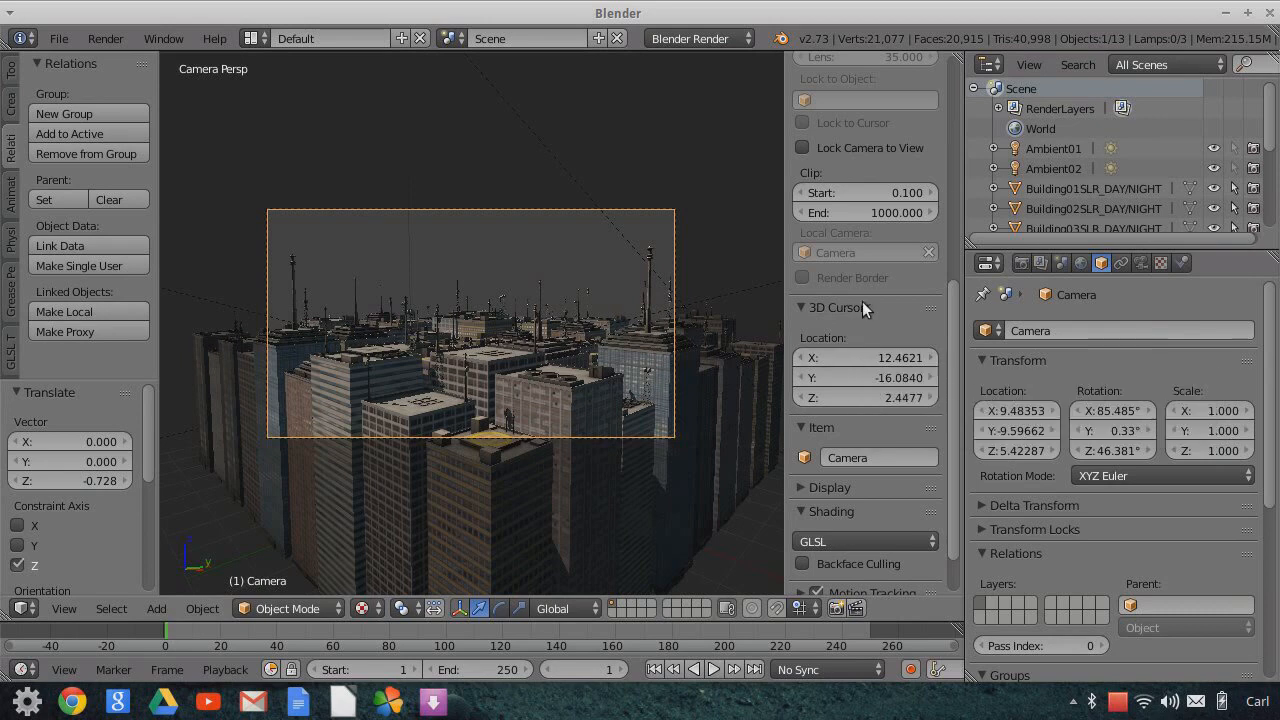
{"action": "scroll", "coordinate": [548, 350], "scroll_direction": "down", "scroll_amount": 2}
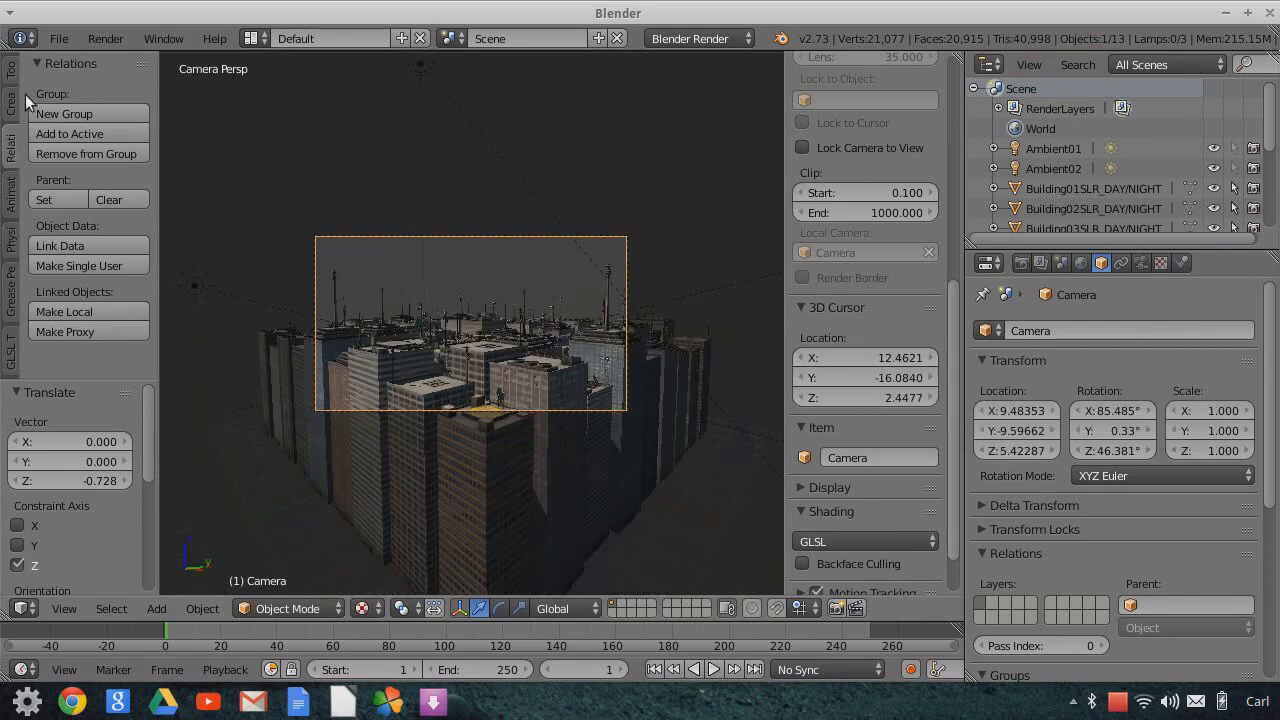
- Start an Images as Planes import and show the Textures folder as thumbnails
{"action": "left_click", "coordinate": [59, 38]}
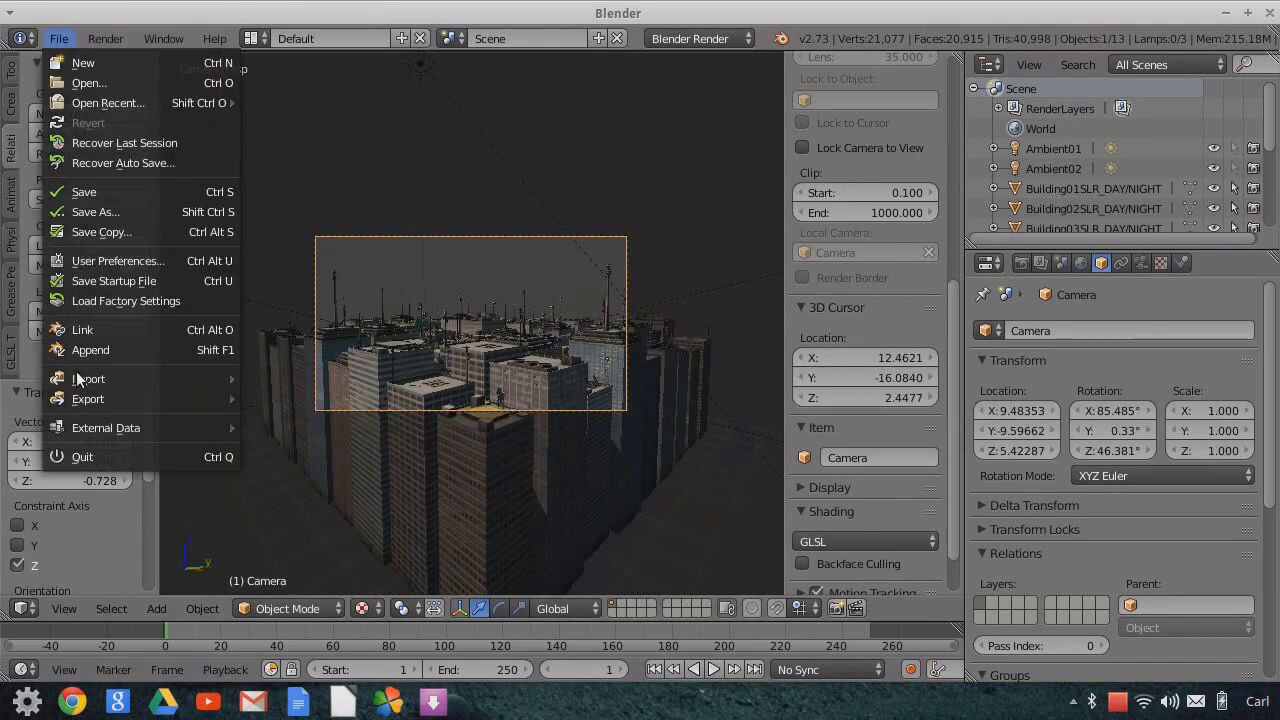
{"action": "mouse_move", "coordinate": [187, 377]}
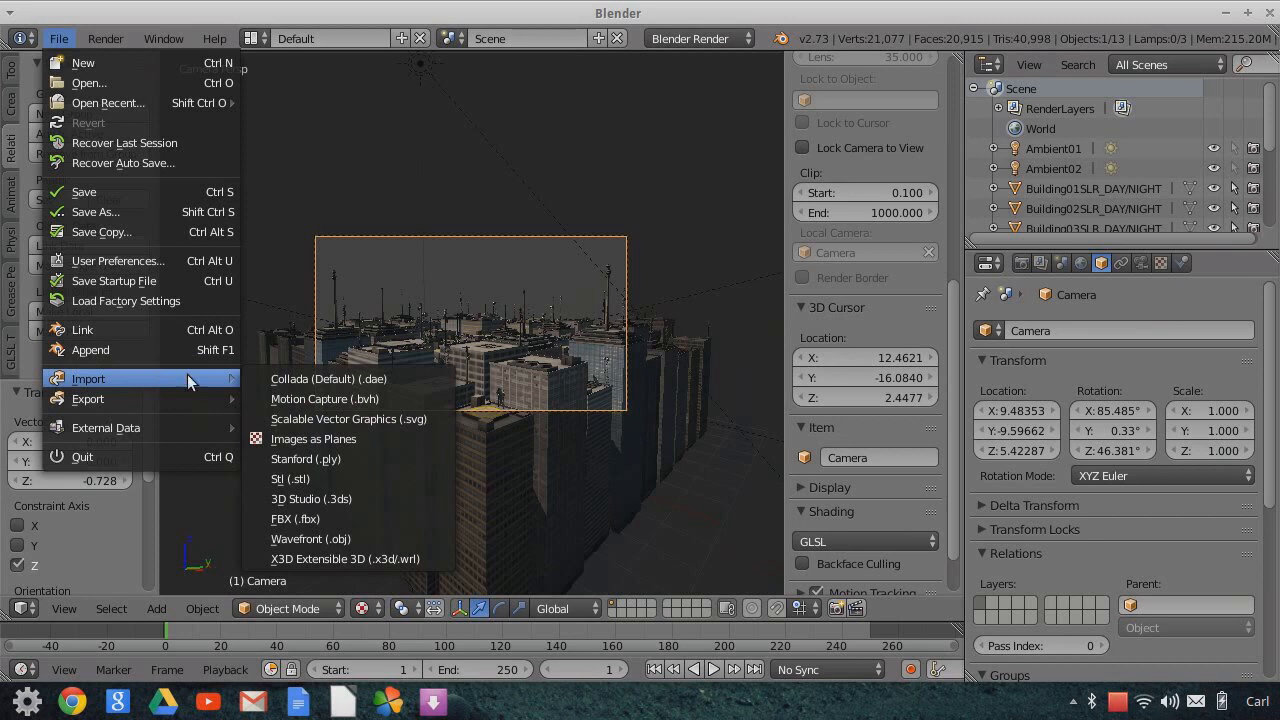
{"action": "left_click", "coordinate": [273, 438]}
{"action": "left_click", "coordinate": [62, 399]}
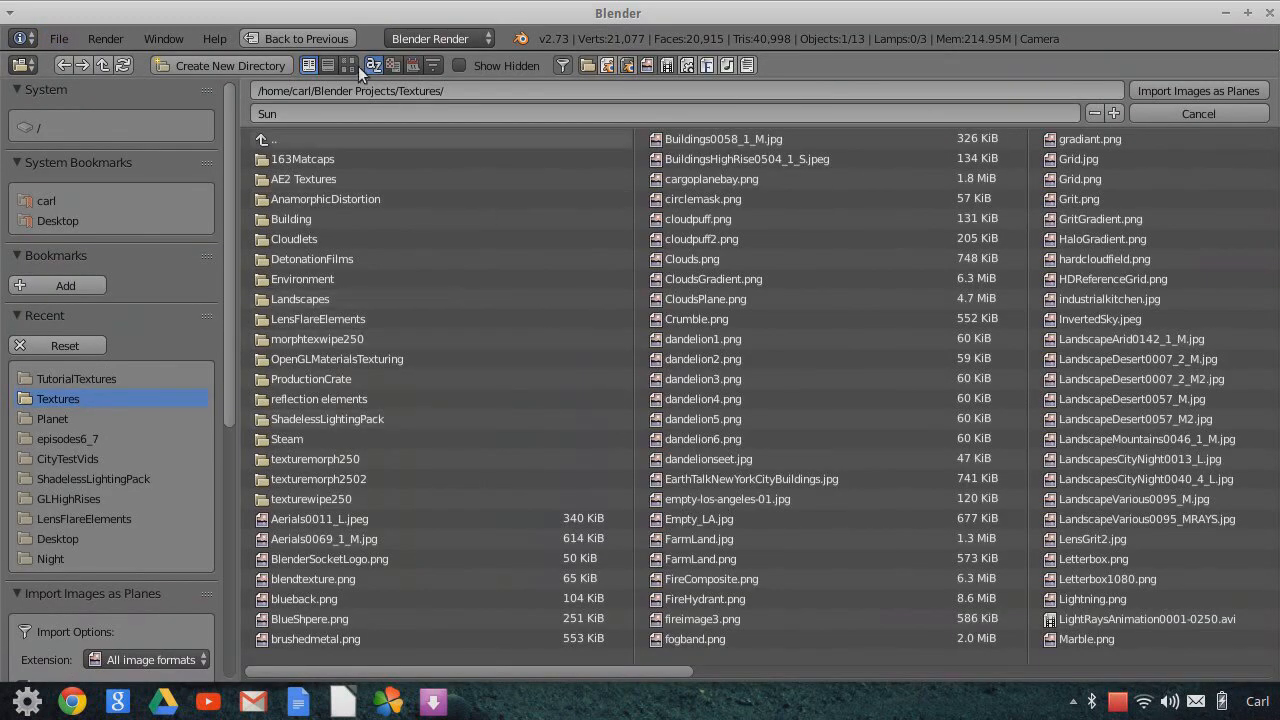
{"action": "left_click", "coordinate": [352, 66]}
{"action": "scroll", "coordinate": [824, 400], "scroll_direction": "down", "scroll_amount": 3}
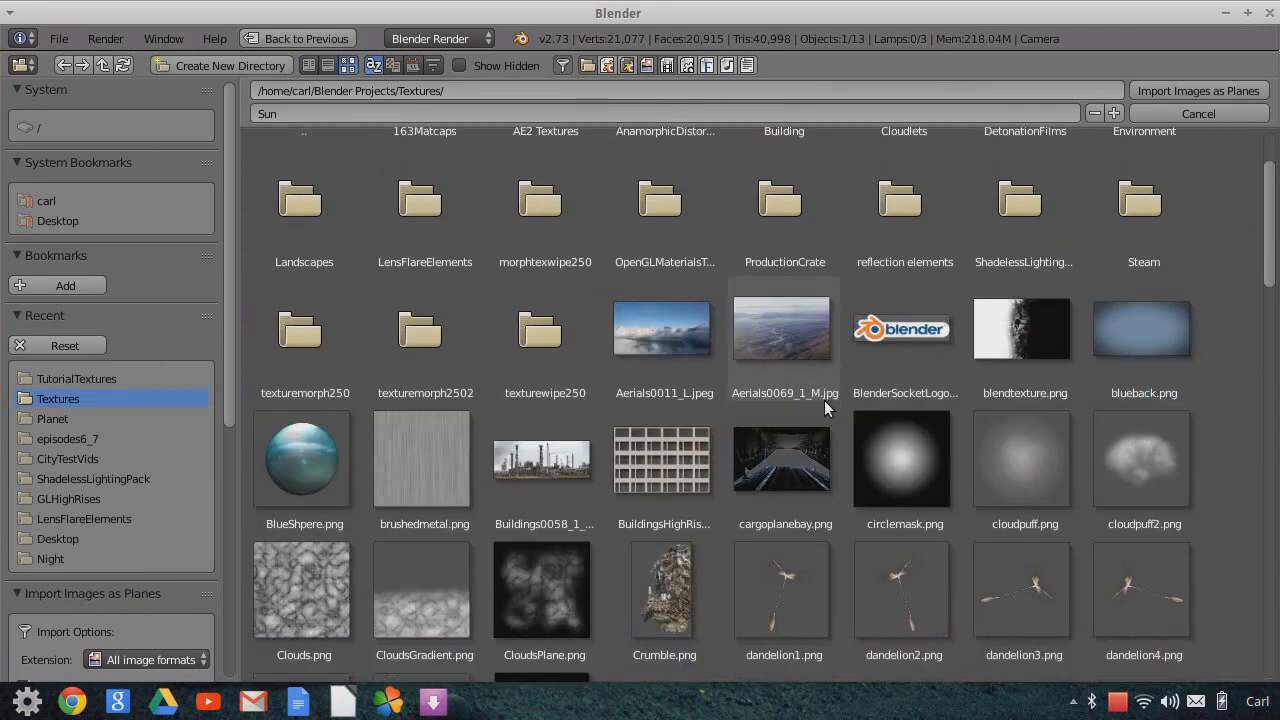
- Choose New_York_City_Skyline.jpg, adjust its import options and import it as a plane
{"action": "scroll", "coordinate": [824, 400], "scroll_direction": "down", "scroll_amount": 12}
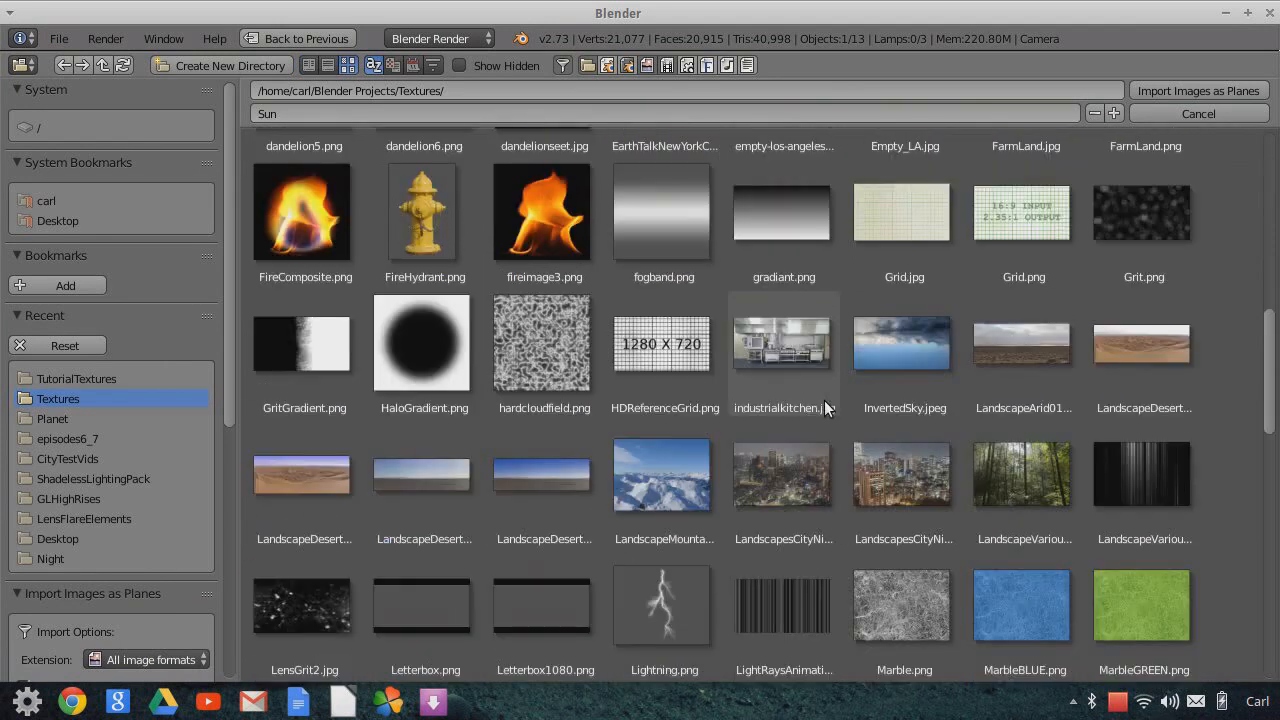
{"action": "scroll", "coordinate": [824, 400], "scroll_direction": "down", "scroll_amount": 6}
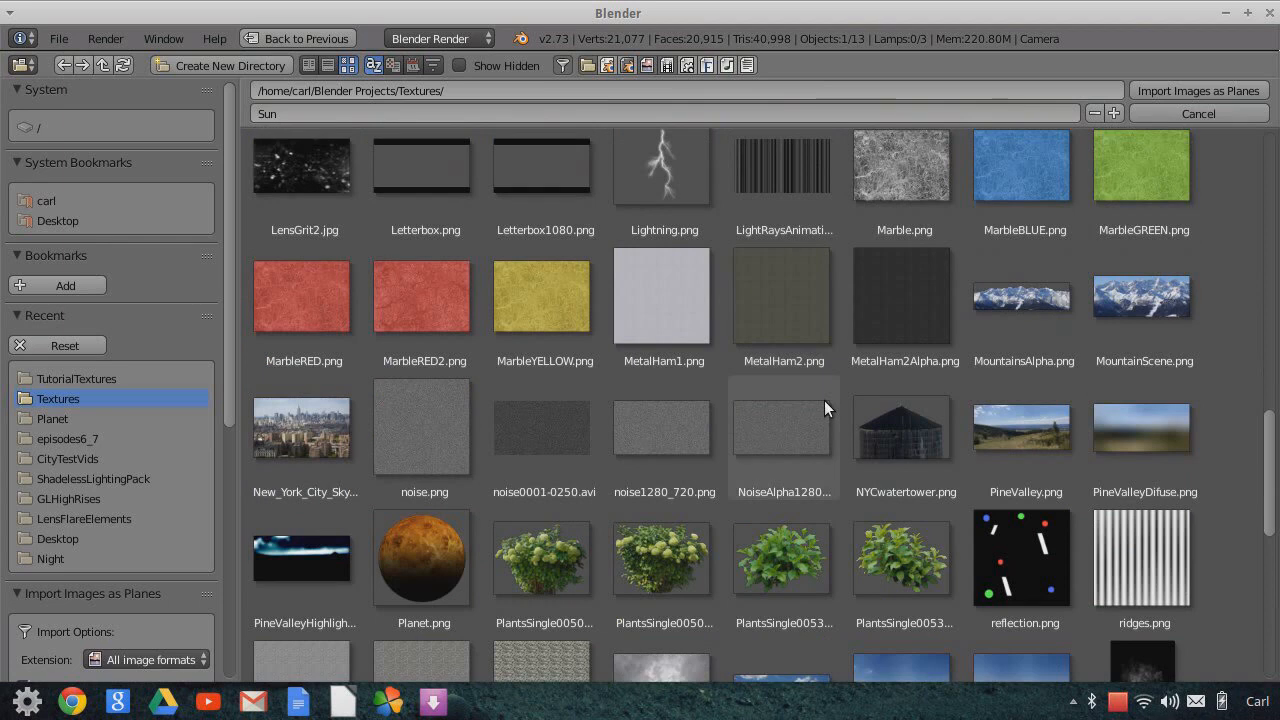
{"action": "scroll", "coordinate": [824, 400], "scroll_direction": "up", "scroll_amount": 1}
{"action": "scroll", "coordinate": [824, 400], "scroll_direction": "down", "scroll_amount": 1}
{"action": "left_click", "coordinate": [318, 365]}
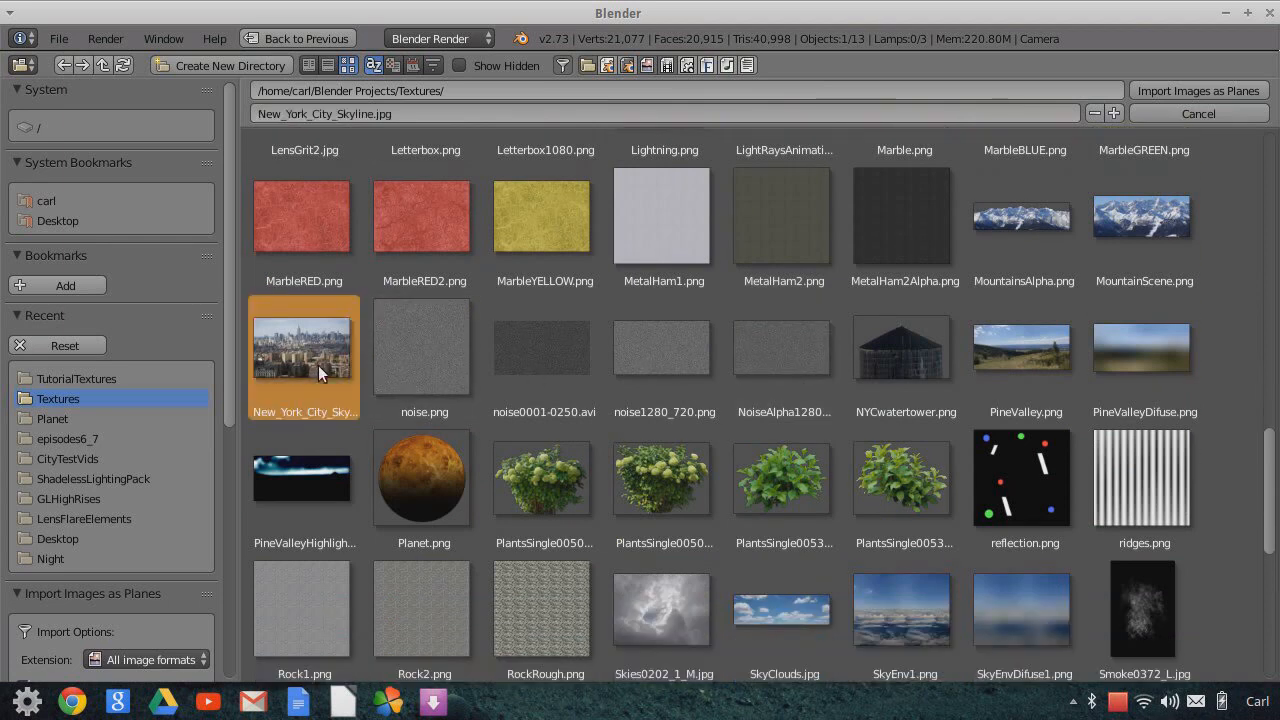
{"action": "scroll", "coordinate": [205, 520], "scroll_direction": "down", "scroll_amount": 6}
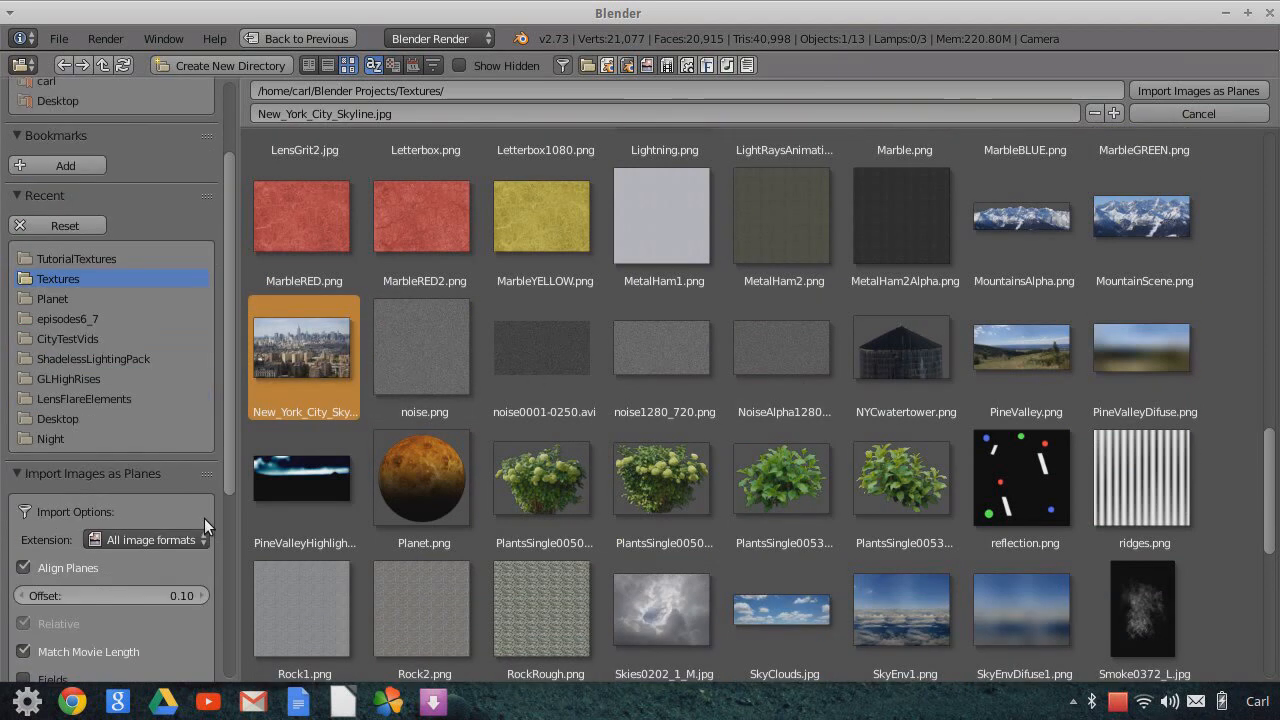
{"action": "scroll", "coordinate": [163, 537], "scroll_direction": "down", "scroll_amount": 2}
{"action": "left_click", "coordinate": [23, 573]}
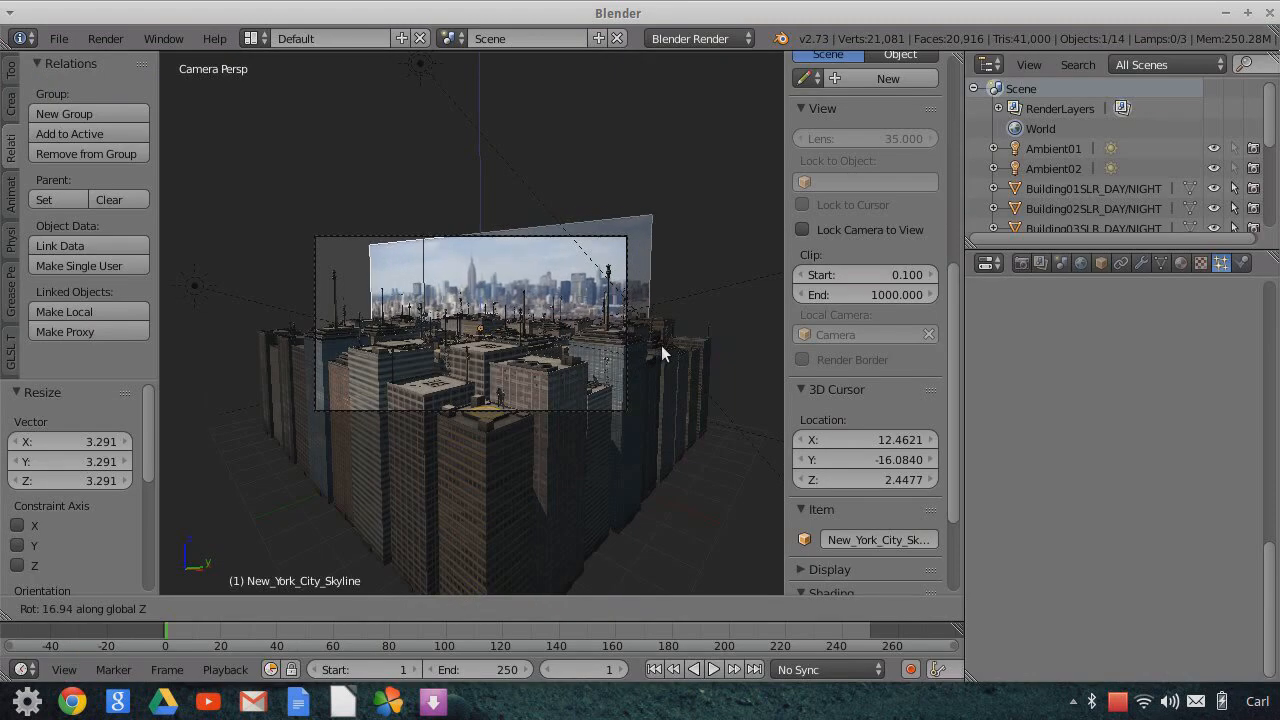
- Rotate the skyline plane about 49° around Z to face the camera and scale it up by about 1.5
{"action": "left_click", "coordinate": [686, 243]}
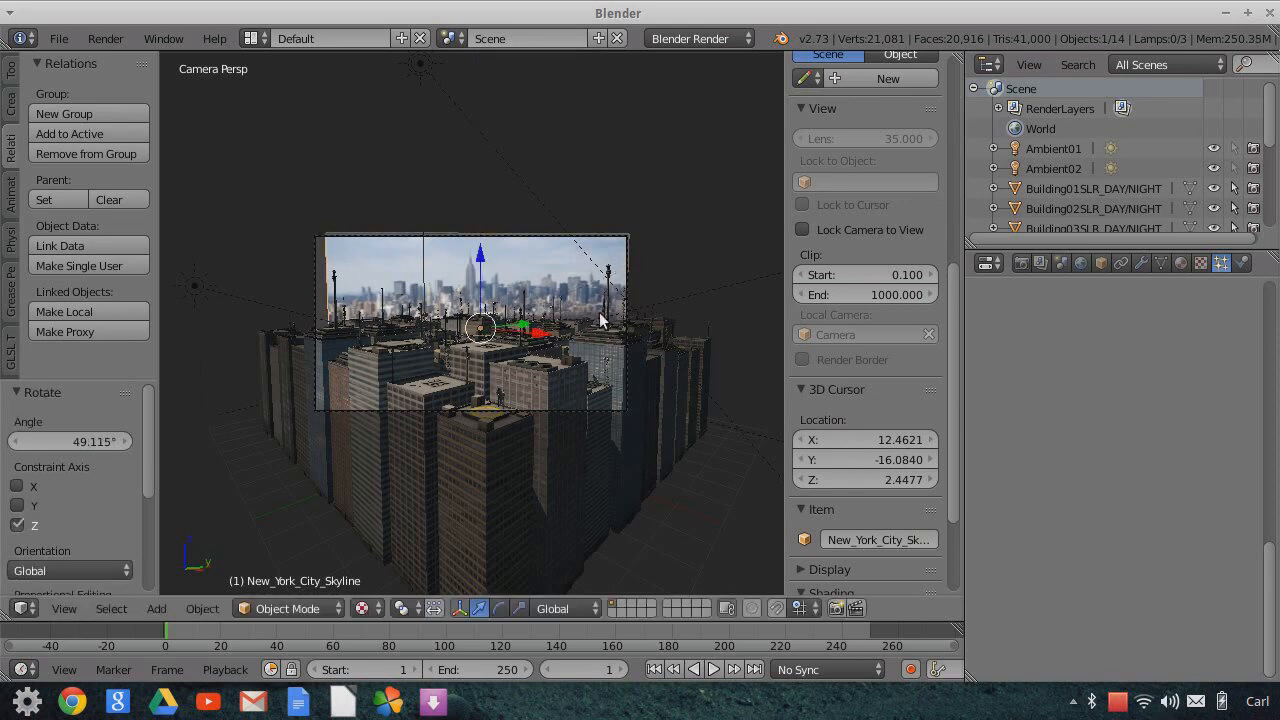
{"action": "key", "text": "s"}
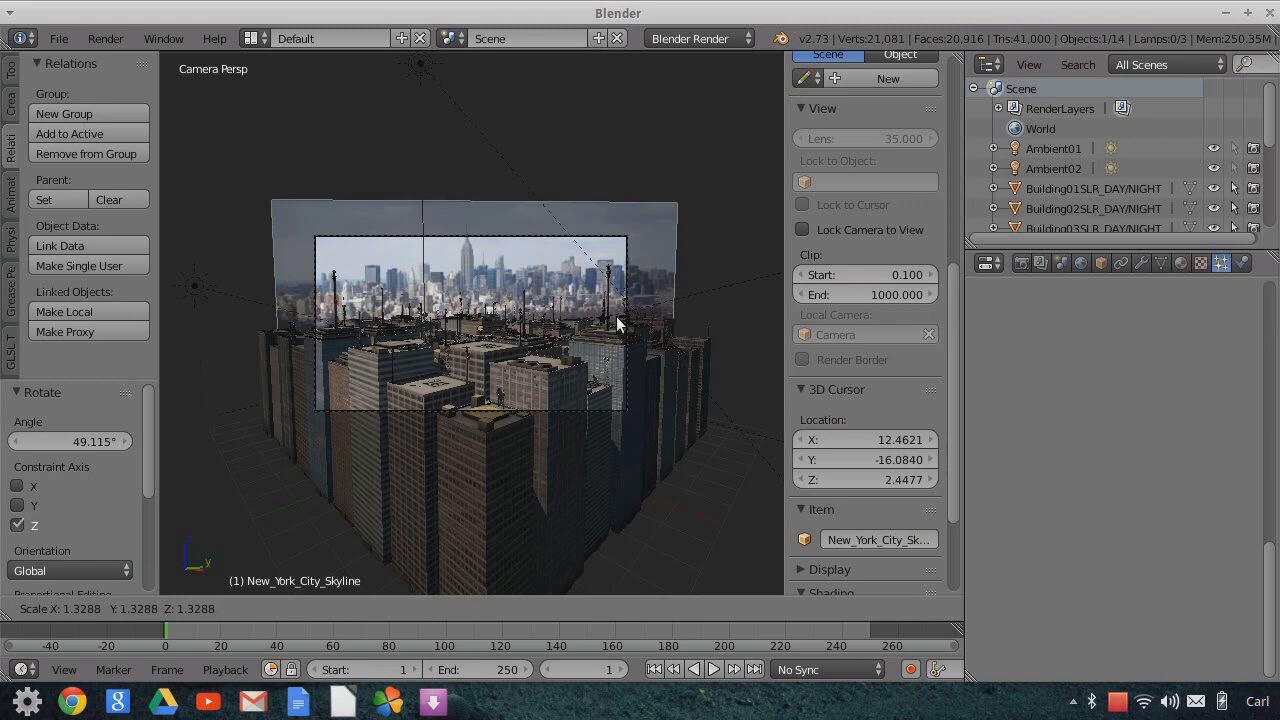
{"action": "left_click", "coordinate": [622, 323]}
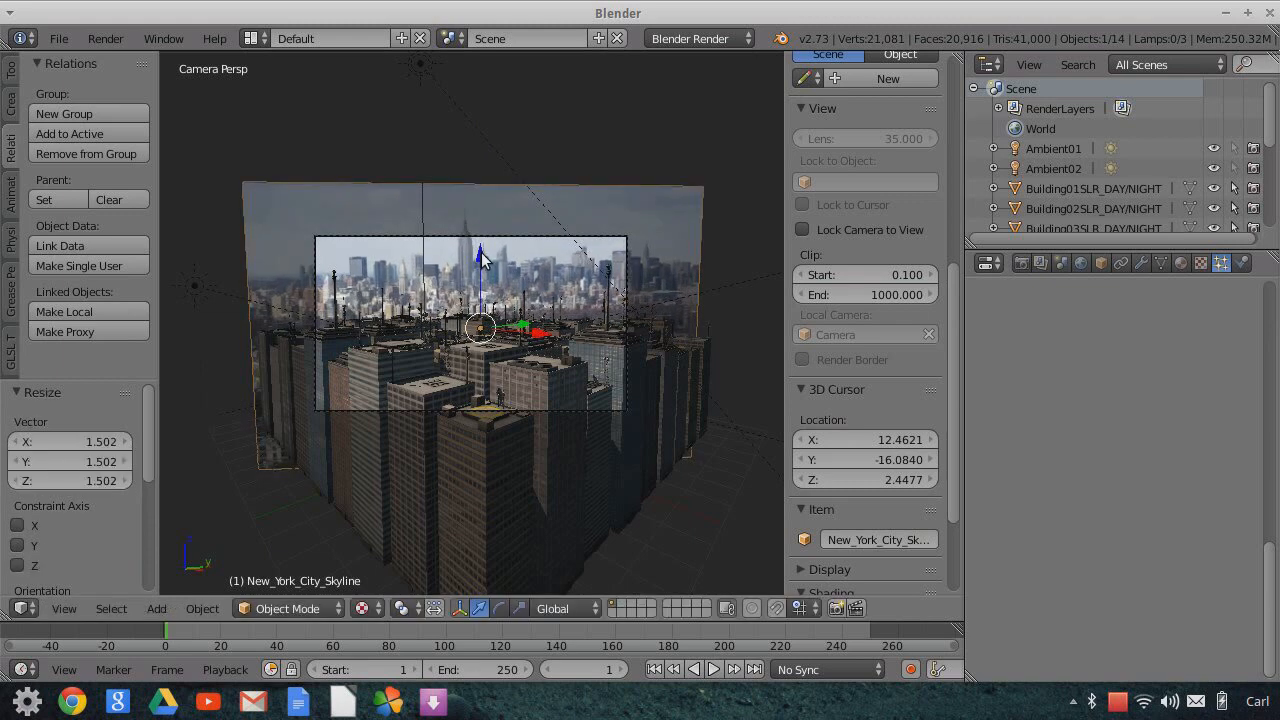
- Lower the skyline plane along Z by about 2.72 and a further 0.75 so its buildings meet the city's horizon
{"action": "key", "text": "g"}
{"action": "key", "text": "z"}
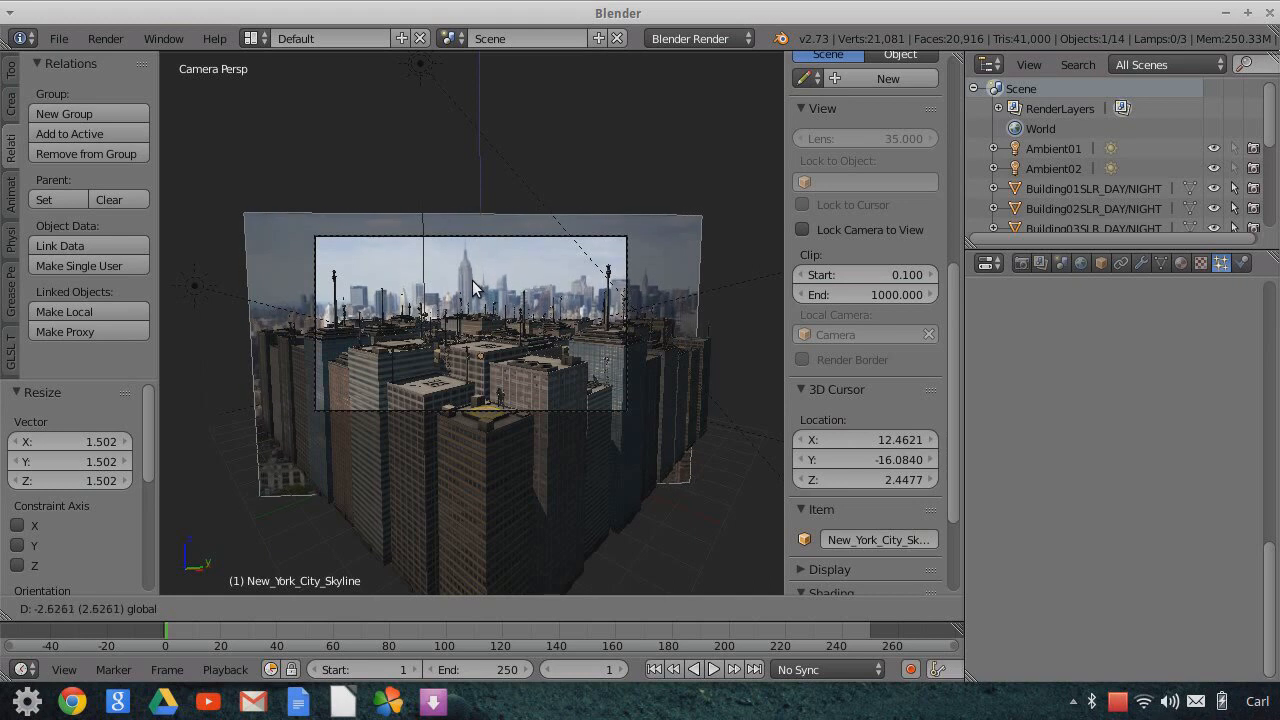
{"action": "left_click", "coordinate": [555, 374]}
{"action": "scroll", "coordinate": [558, 374], "scroll_direction": "up", "scroll_amount": 3}
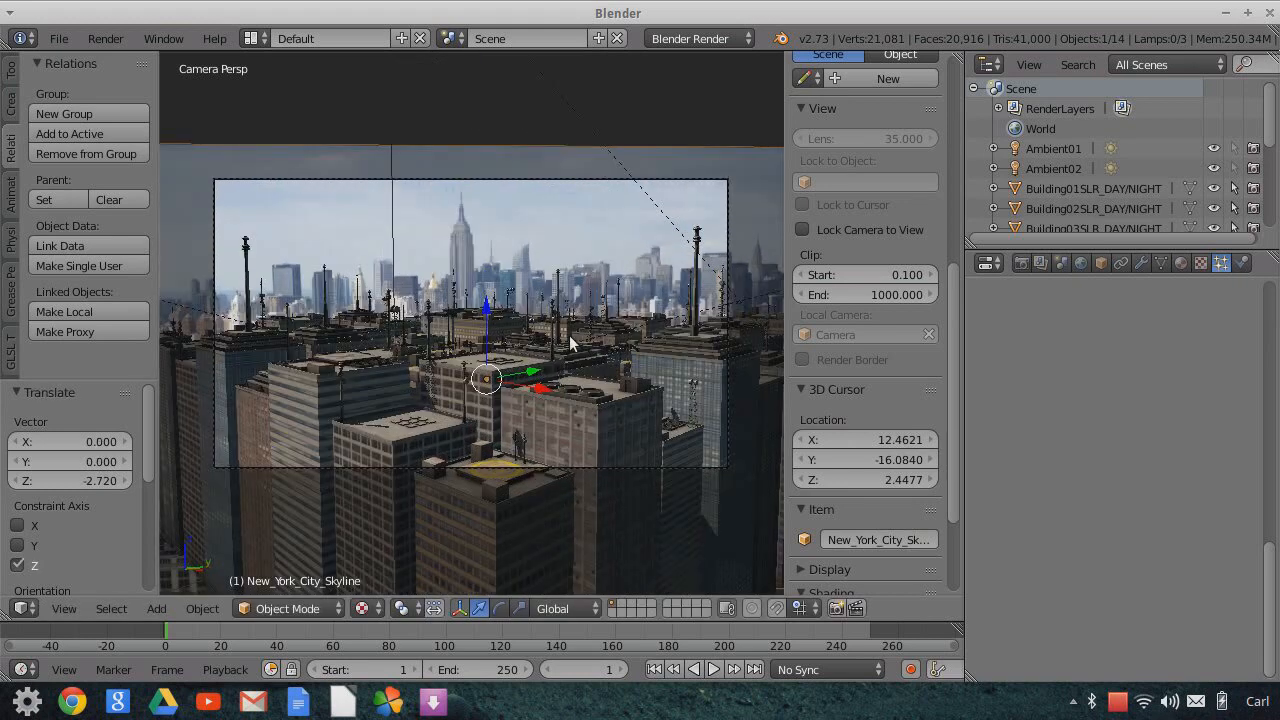
{"action": "key", "text": "g"}
{"action": "key", "text": "z"}
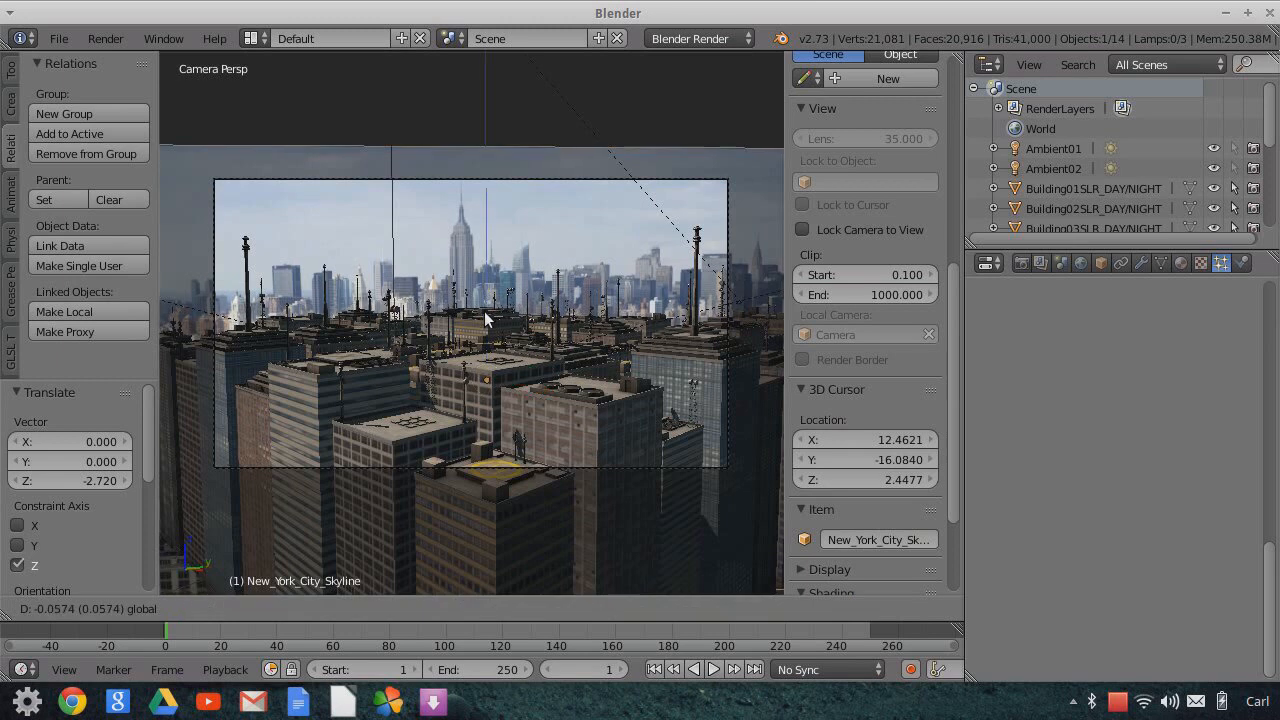
{"action": "left_click", "coordinate": [481, 314]}
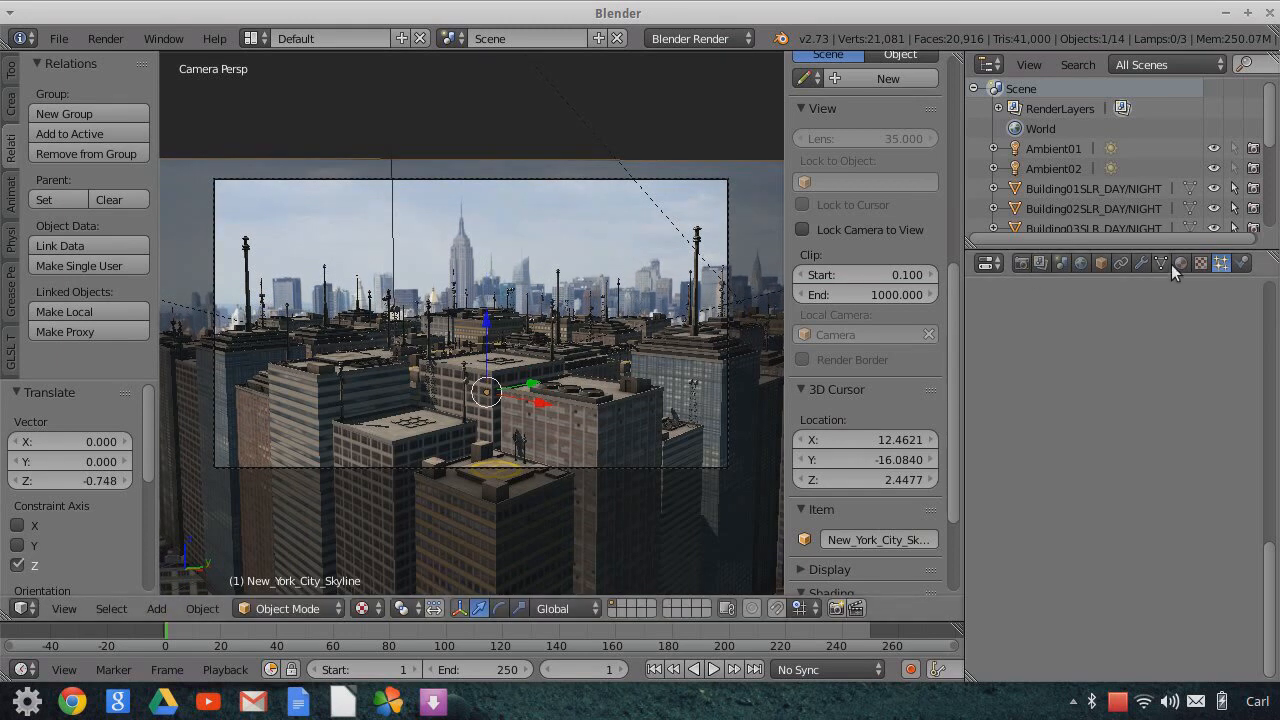
- Turn off Use Mist in the skyline plane's material options
{"action": "scroll", "coordinate": [1097, 525], "scroll_direction": "down", "scroll_amount": 10}
{"action": "scroll", "coordinate": [1097, 525], "scroll_direction": "down", "scroll_amount": 7}
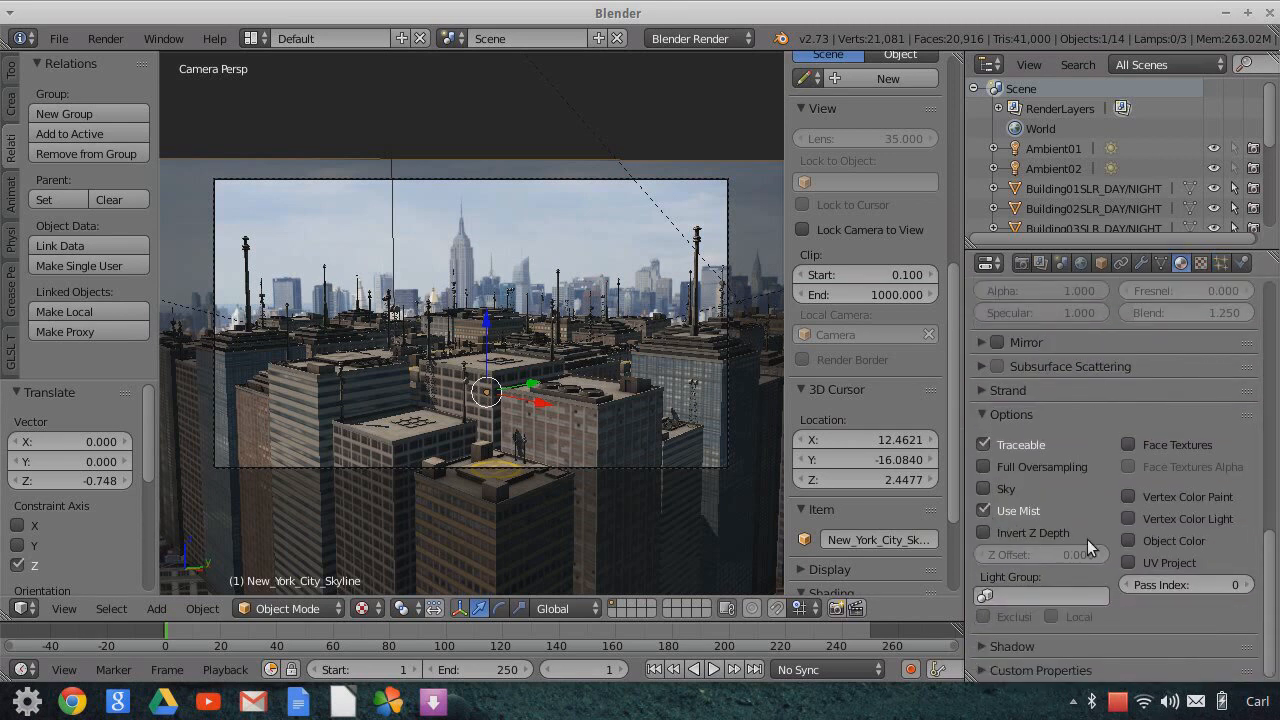
{"action": "left_click", "coordinate": [1088, 512]}
- Set the world's horizon color to a hazy blue sampled from the skyline image
{"action": "left_click", "coordinate": [1081, 261]}
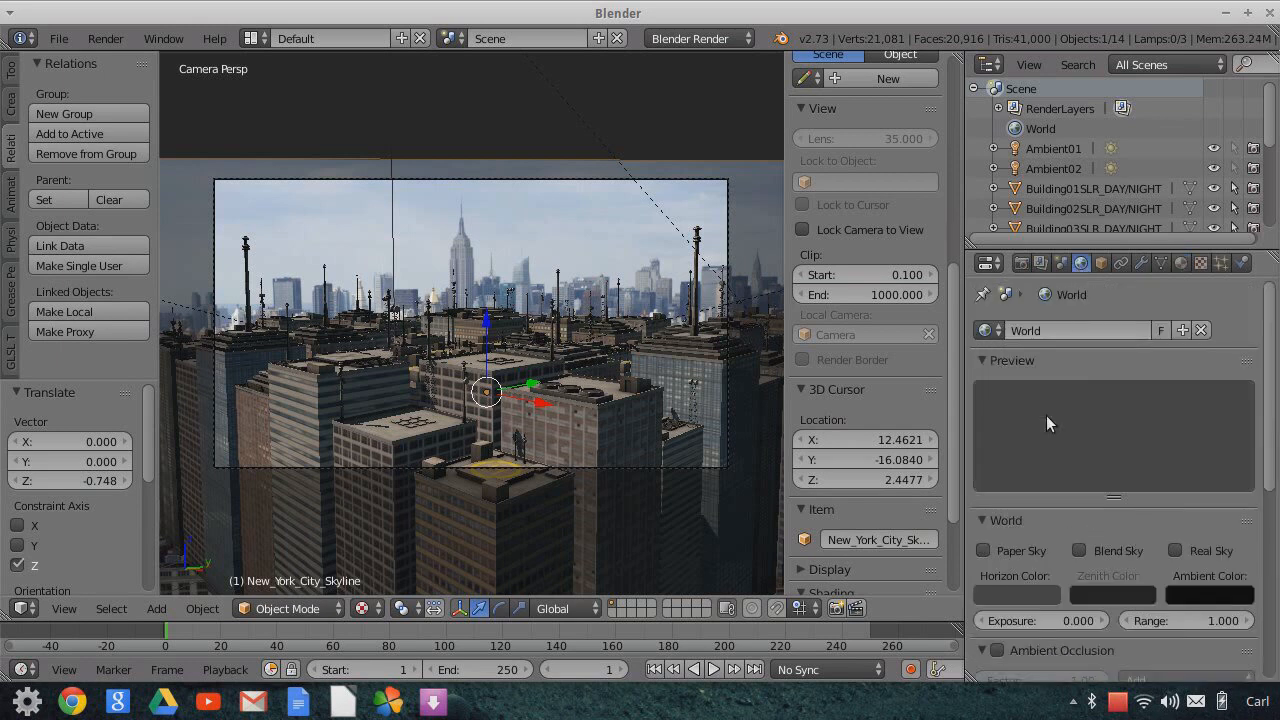
{"action": "left_click", "coordinate": [1024, 596]}
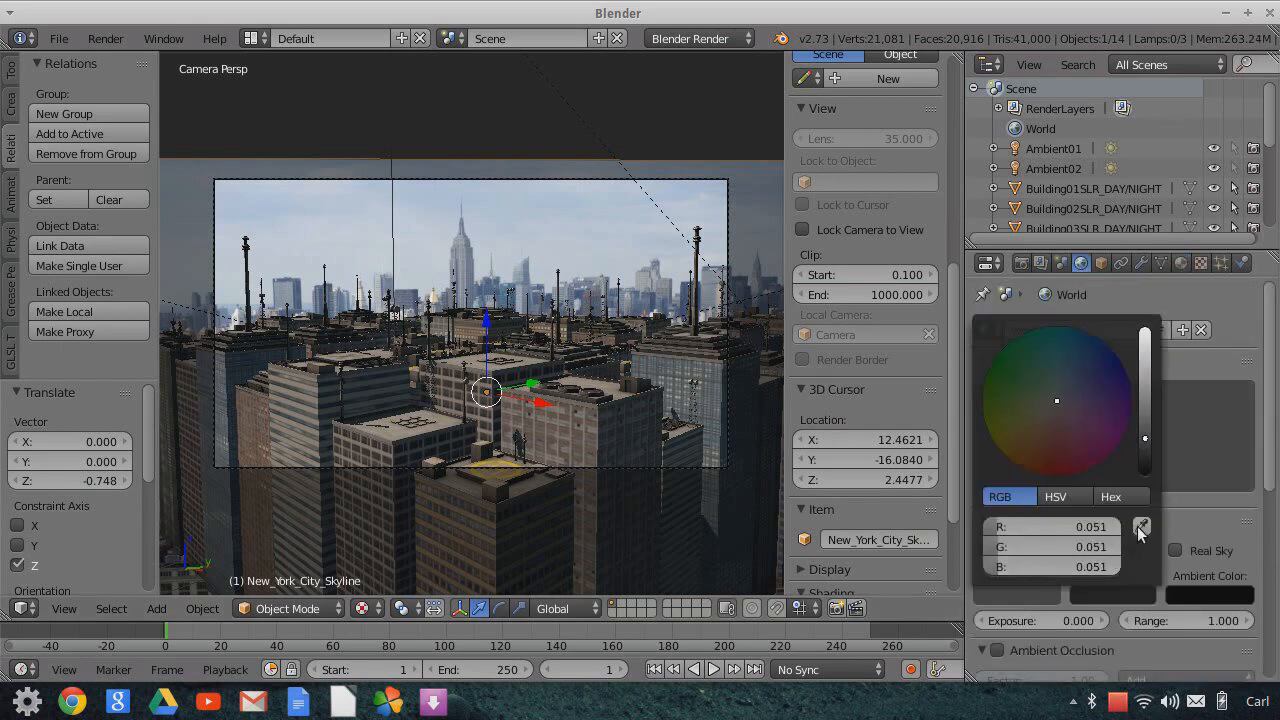
{"action": "left_click", "coordinate": [1142, 526]}
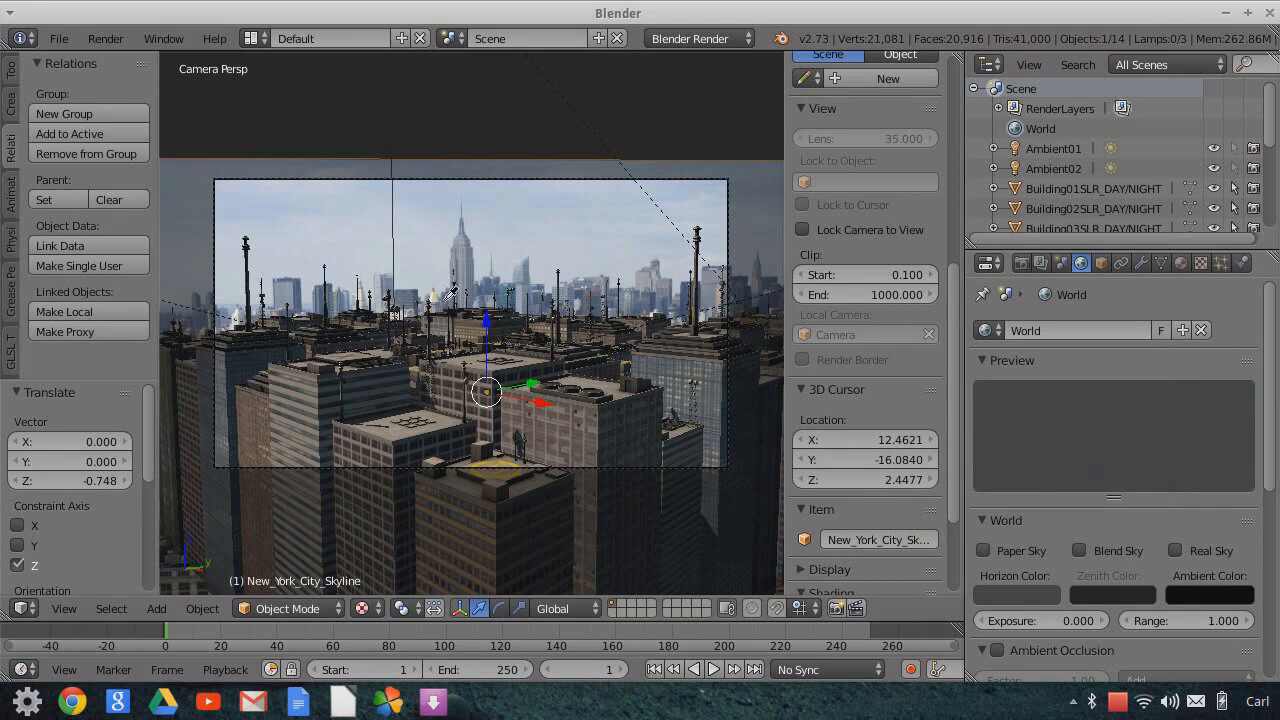
{"action": "left_click", "coordinate": [232, 307]}
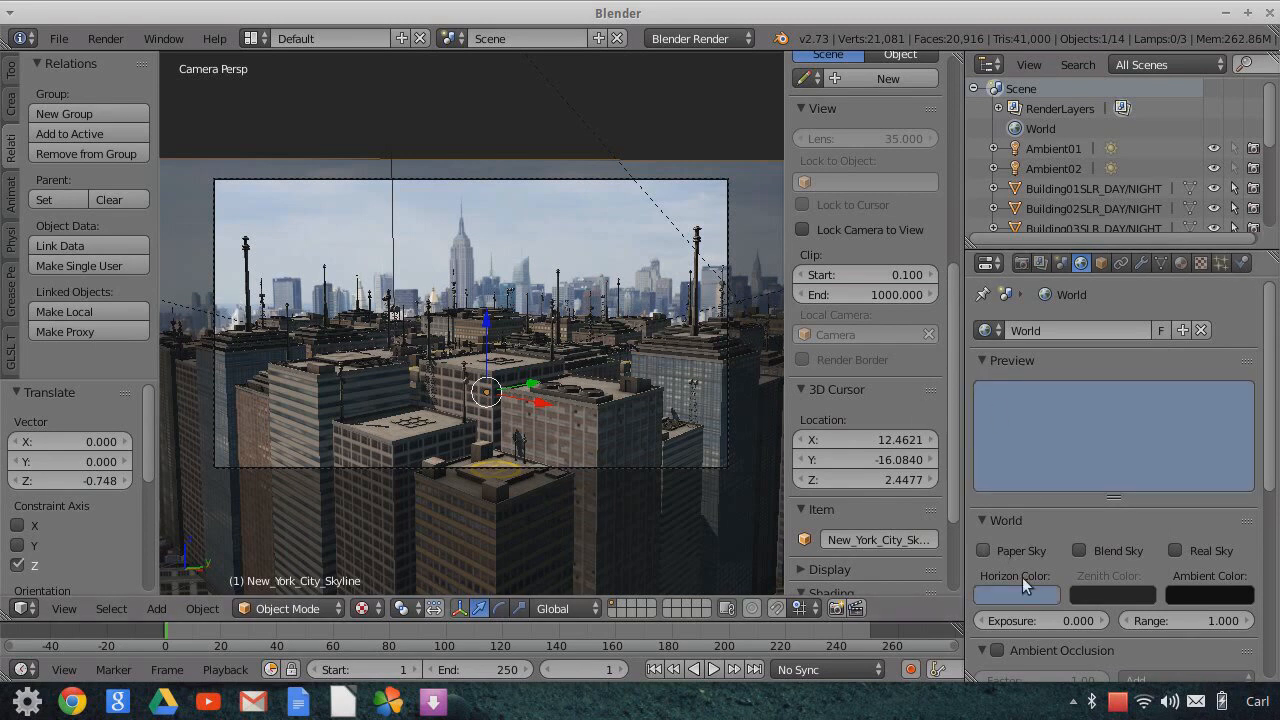
- Enable Mist for the world and set its depth to 40
{"action": "scroll", "coordinate": [1022, 577], "scroll_direction": "down", "scroll_amount": 9}
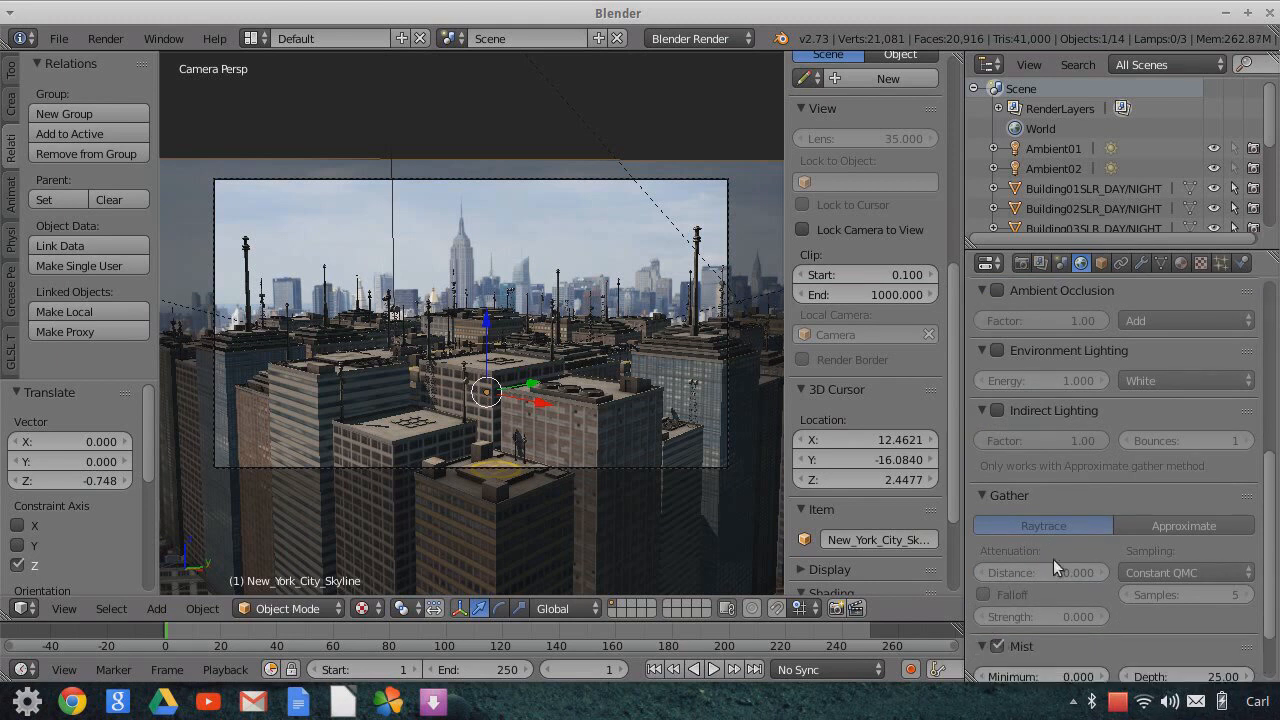
{"action": "left_click", "coordinate": [984, 646]}
{"action": "scroll", "coordinate": [1086, 518], "scroll_direction": "down", "scroll_amount": 2}
{"action": "left_click", "coordinate": [1178, 594]}
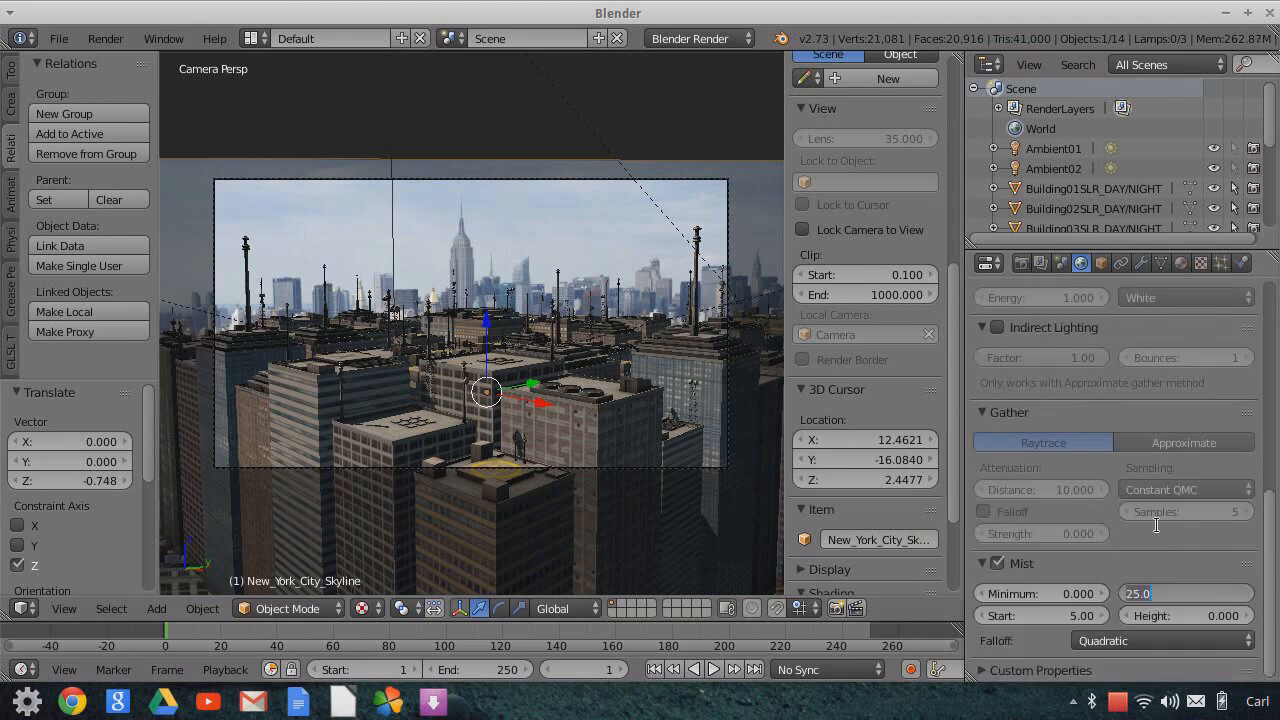
{"action": "type", "text": "40"}
{"action": "key", "text": "Return"}
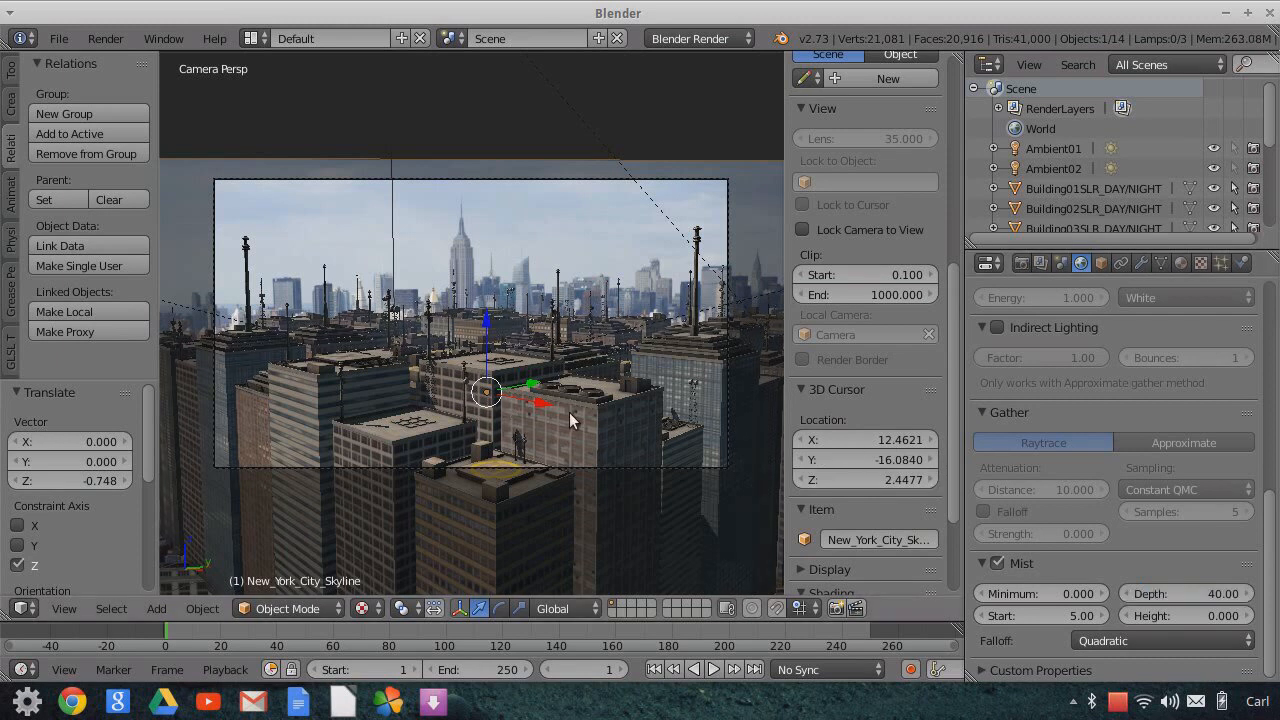
{"action": "key", "text": "Home"}
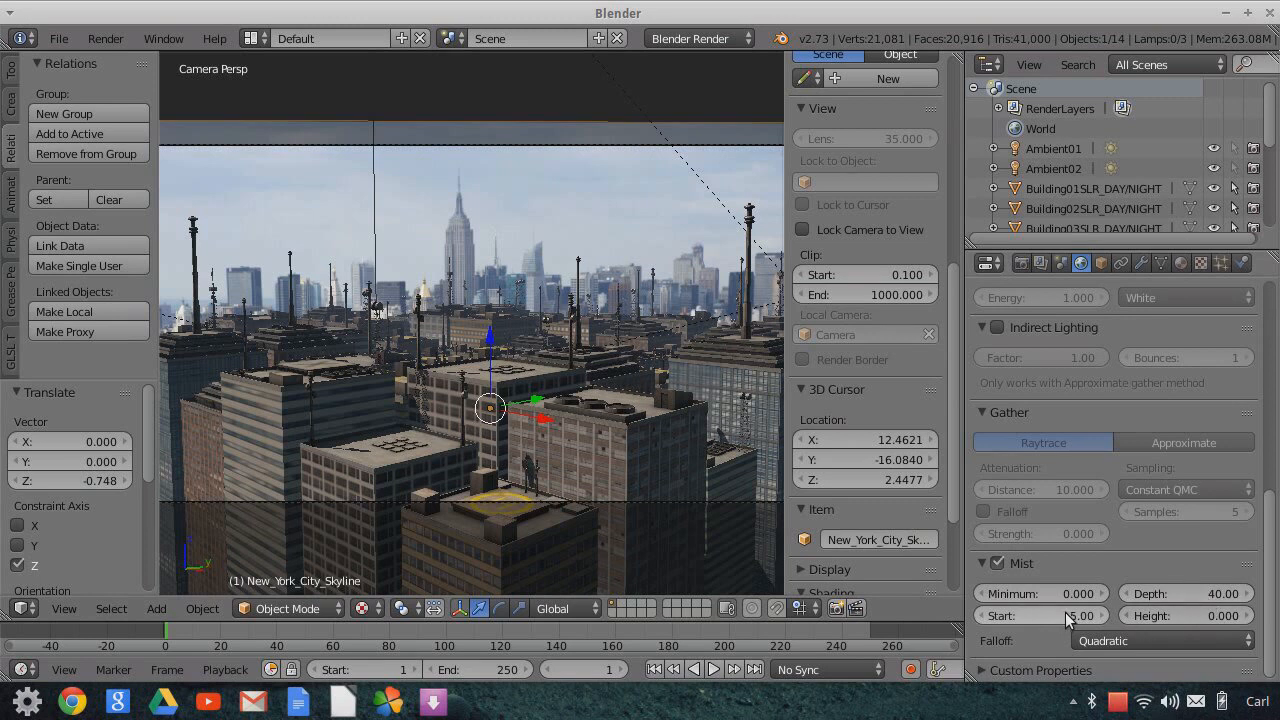
- Set the world mist depth to 30
{"action": "left_click", "coordinate": [1210, 594]}
{"action": "type", "text": "30"}
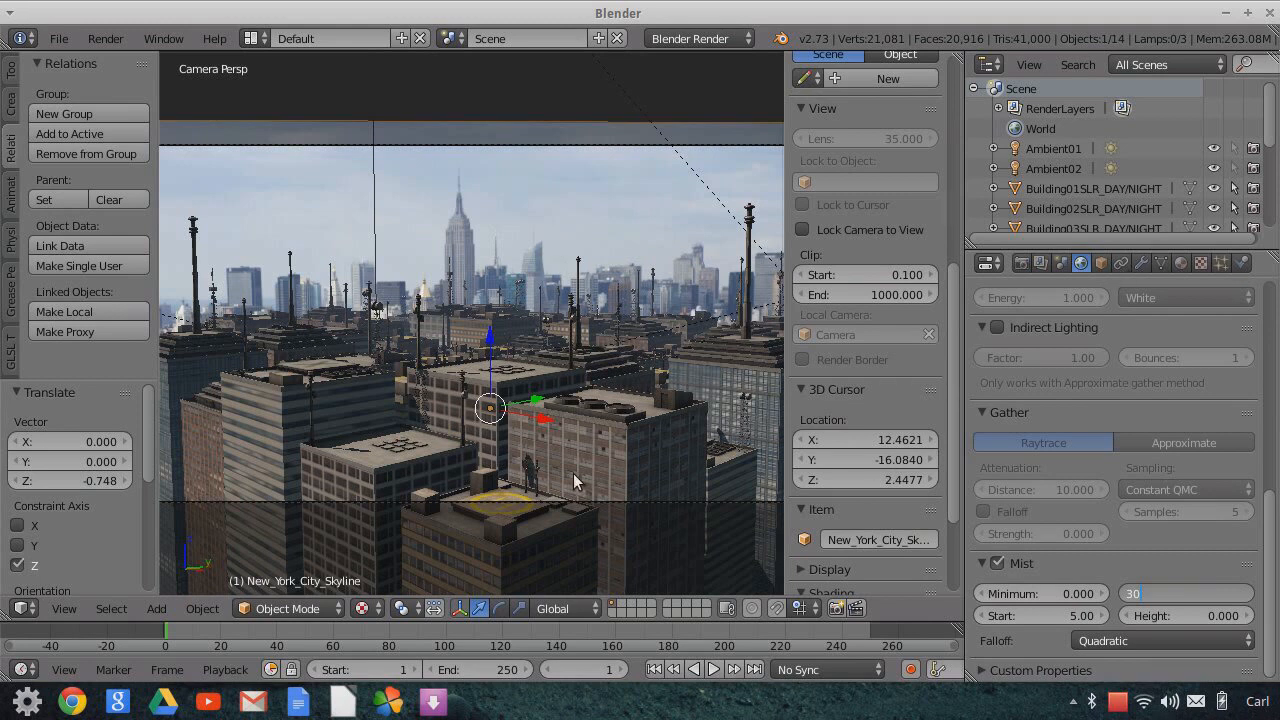
{"action": "key", "text": "Return"}
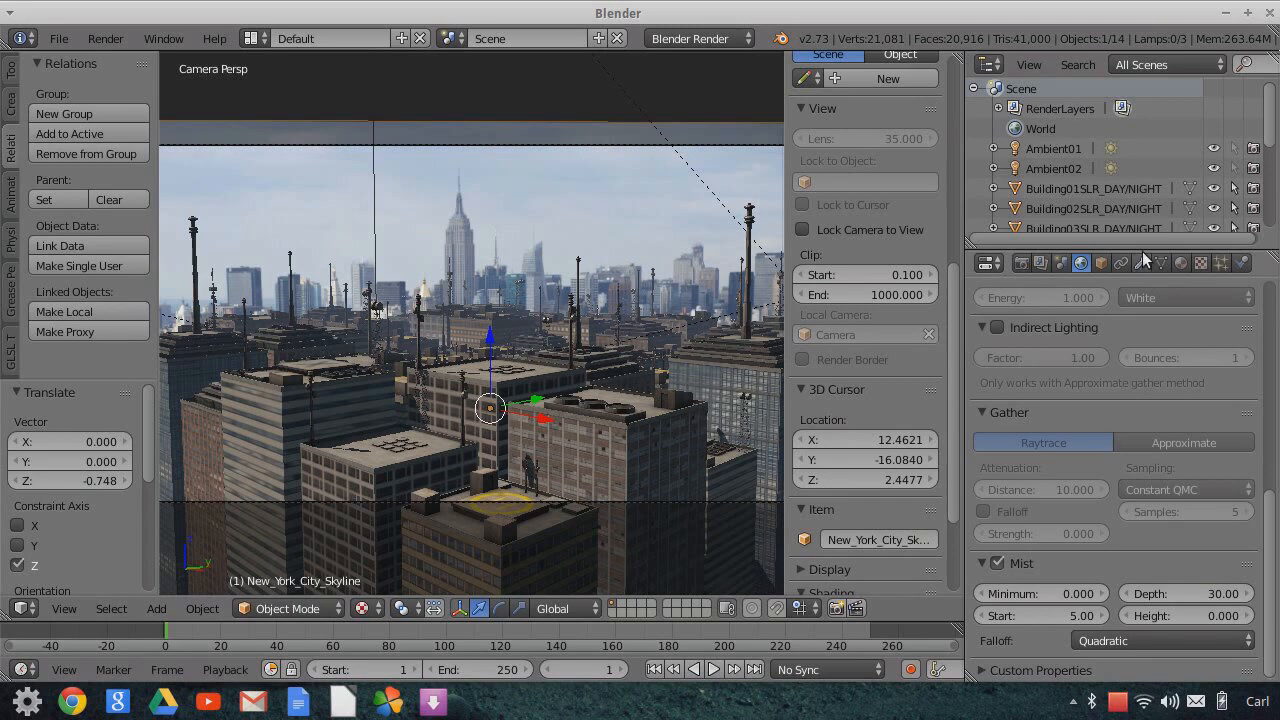
- Turn on Only Render in the viewport's display settings to preview the scene without overlays
{"action": "scroll", "coordinate": [864, 410], "scroll_direction": "up", "scroll_amount": 2}
{"action": "scroll", "coordinate": [863, 408], "scroll_direction": "up", "scroll_amount": 3}
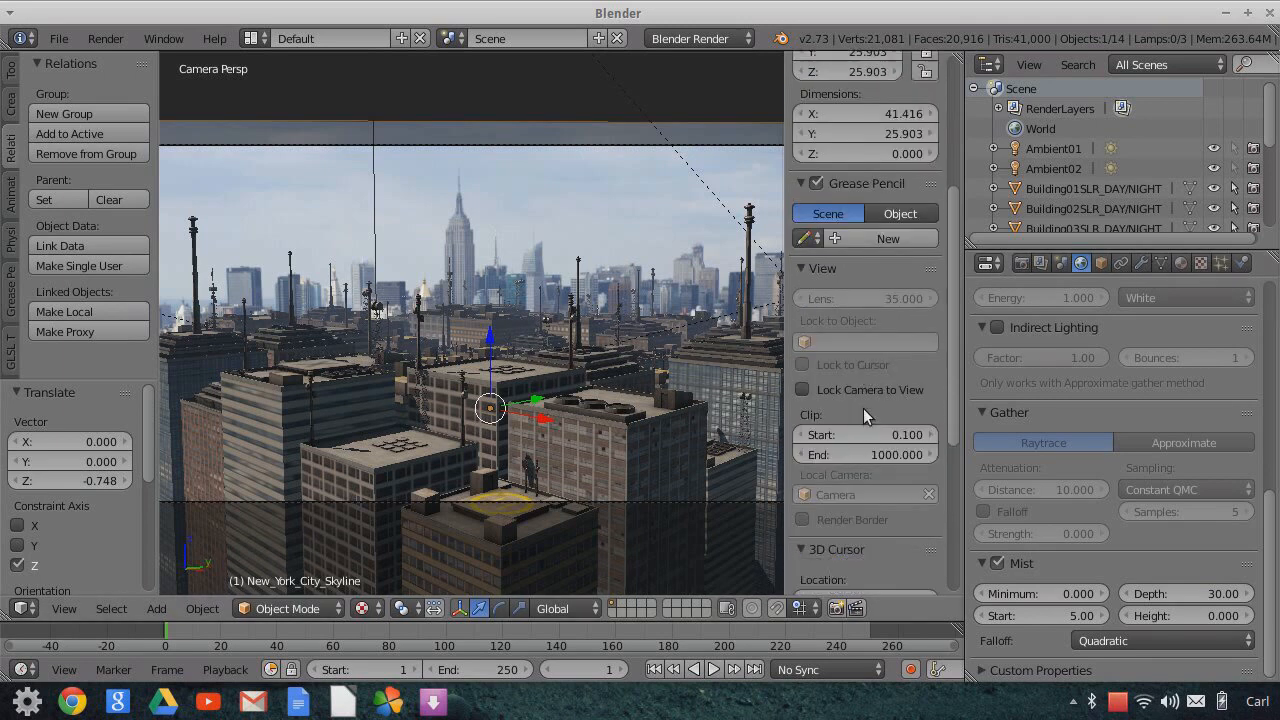
{"action": "scroll", "coordinate": [863, 408], "scroll_direction": "down", "scroll_amount": 8}
{"action": "left_click", "coordinate": [802, 460]}
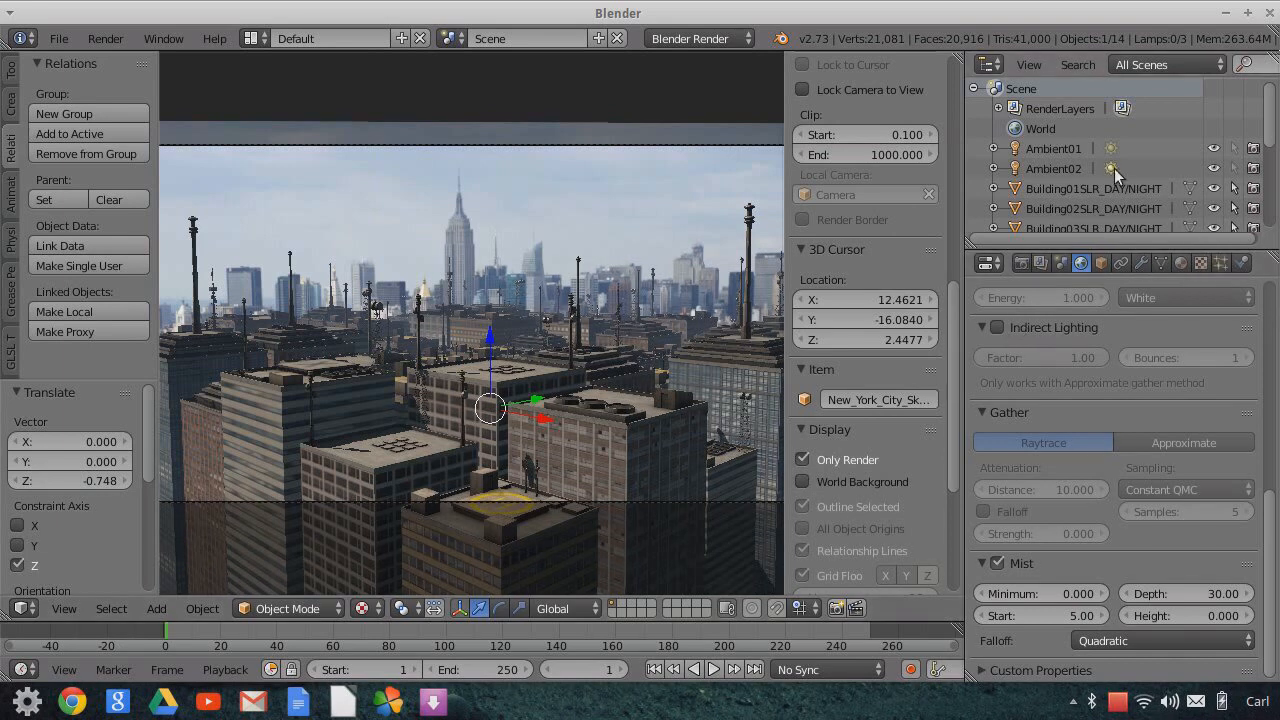
- Set the seed of the Plane's particle system to 2 to get a different arrangement of buildings
{"action": "left_click_drag", "start_coordinate": [1110, 246], "coordinate": [1100, 470]}
{"action": "left_click", "coordinate": [1094, 390]}
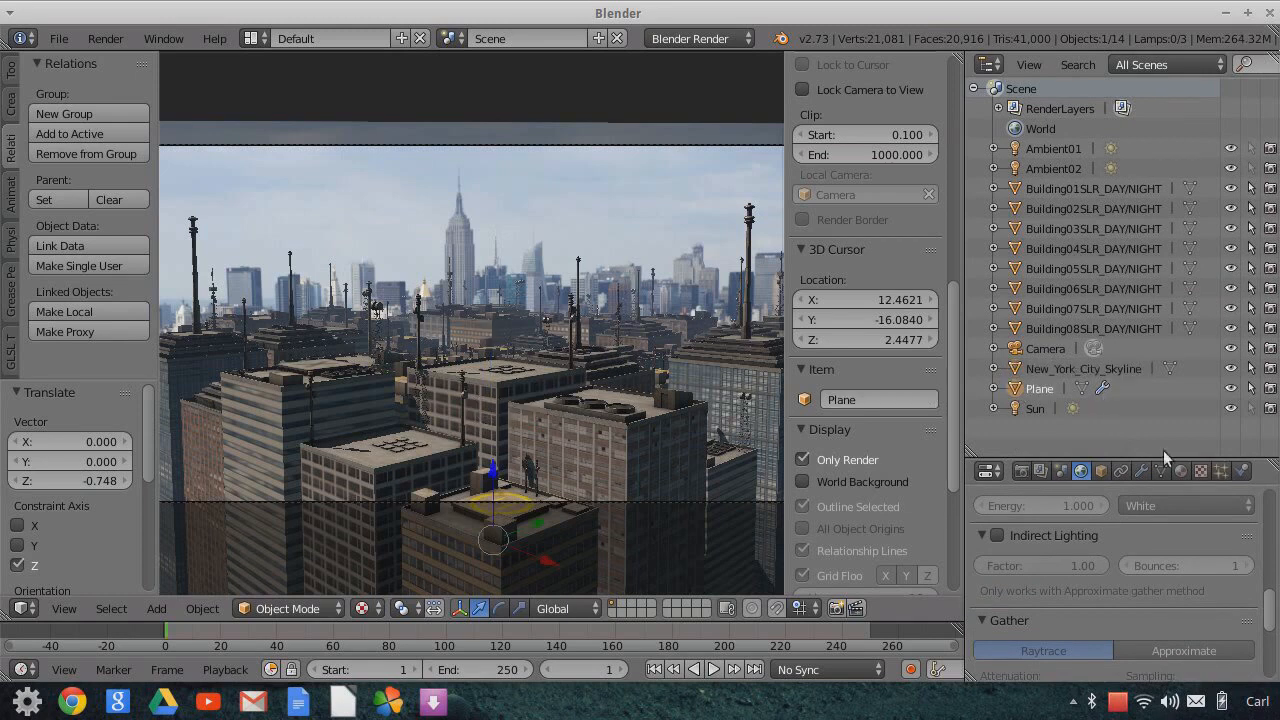
{"action": "left_click", "coordinate": [1220, 471]}
{"action": "left_click_drag", "start_coordinate": [1208, 458], "coordinate": [1176, 214]}
{"action": "scroll", "coordinate": [1212, 470], "scroll_direction": "up", "scroll_amount": 5}
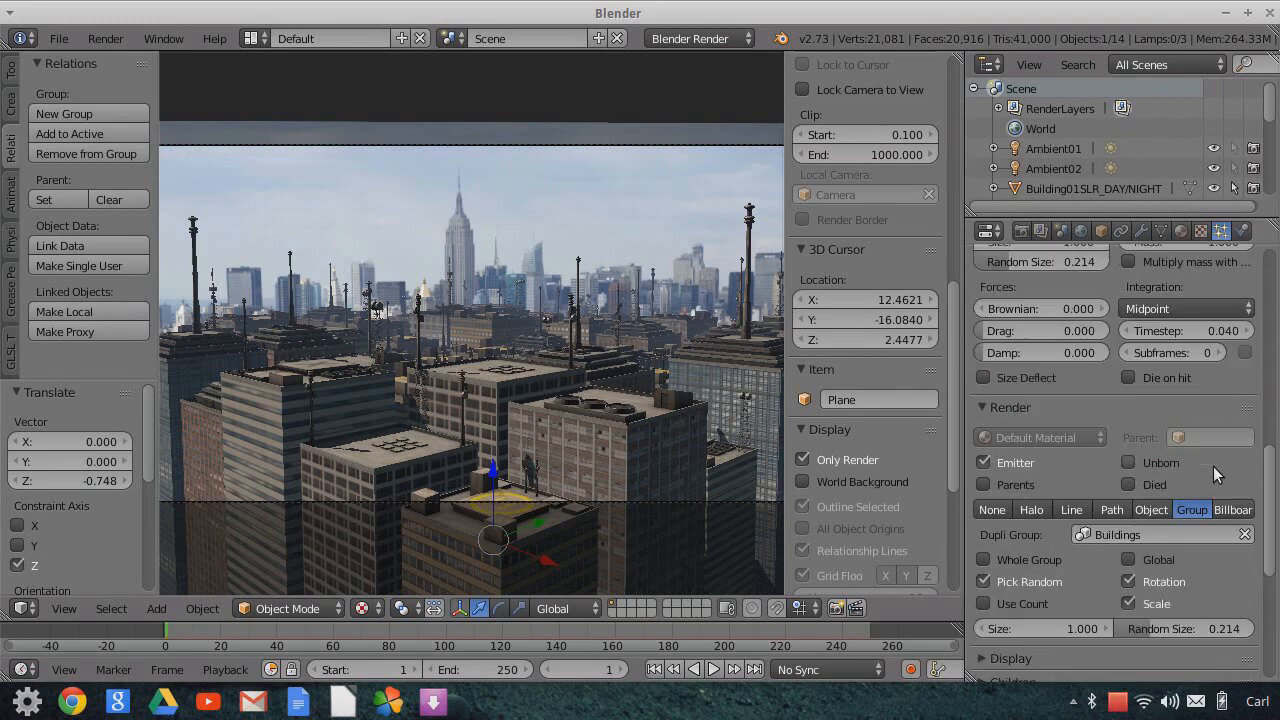
{"action": "scroll", "coordinate": [1214, 470], "scroll_direction": "up", "scroll_amount": 10}
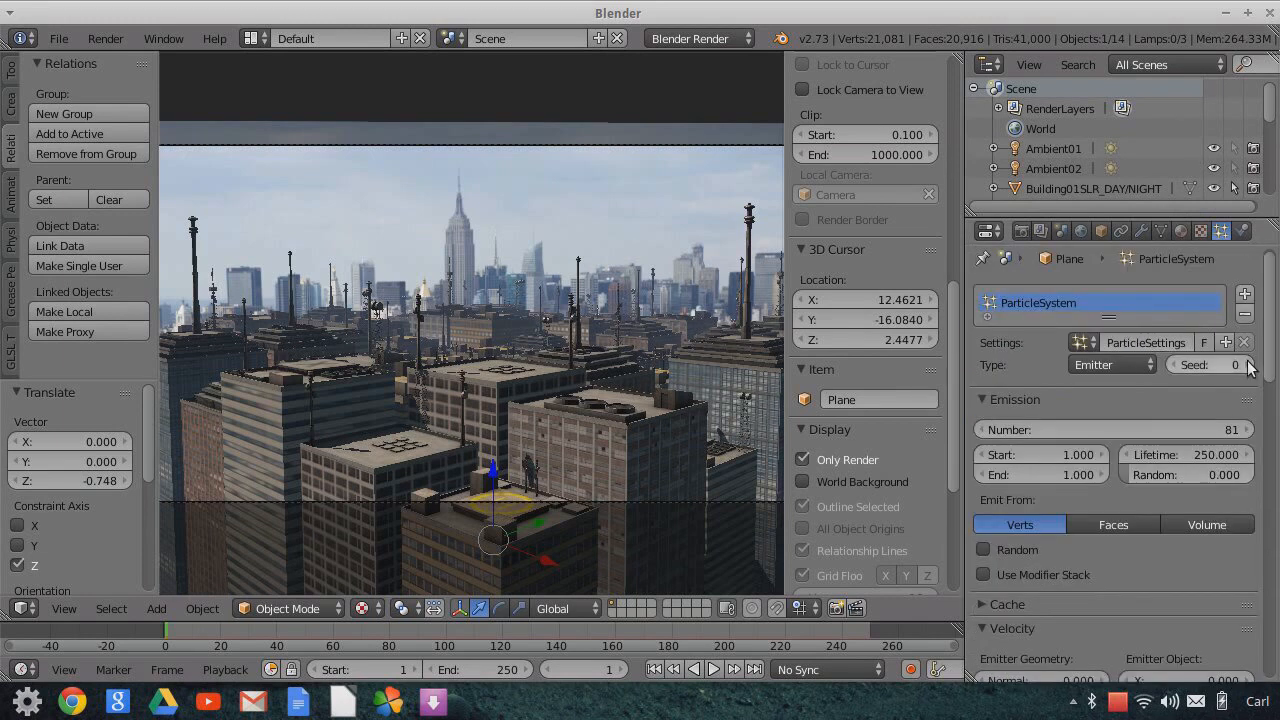
{"action": "left_click", "coordinate": [1249, 366]}
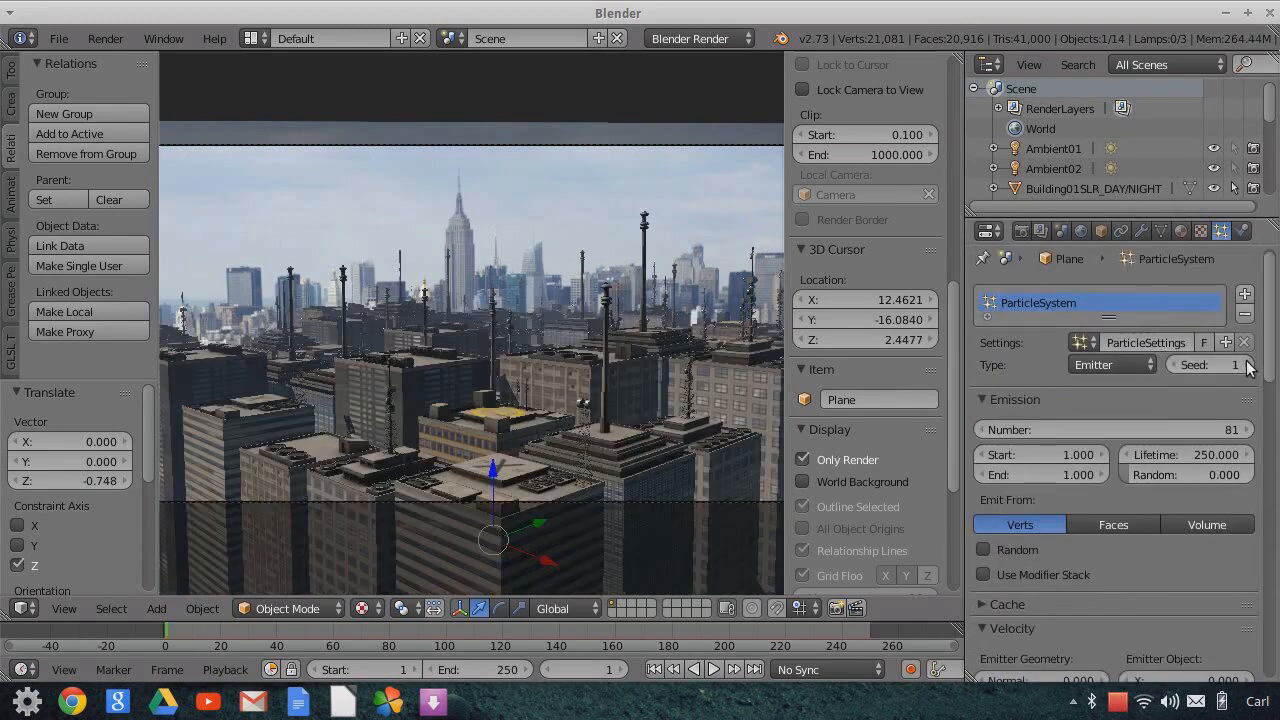
{"action": "left_click", "coordinate": [1176, 366]}
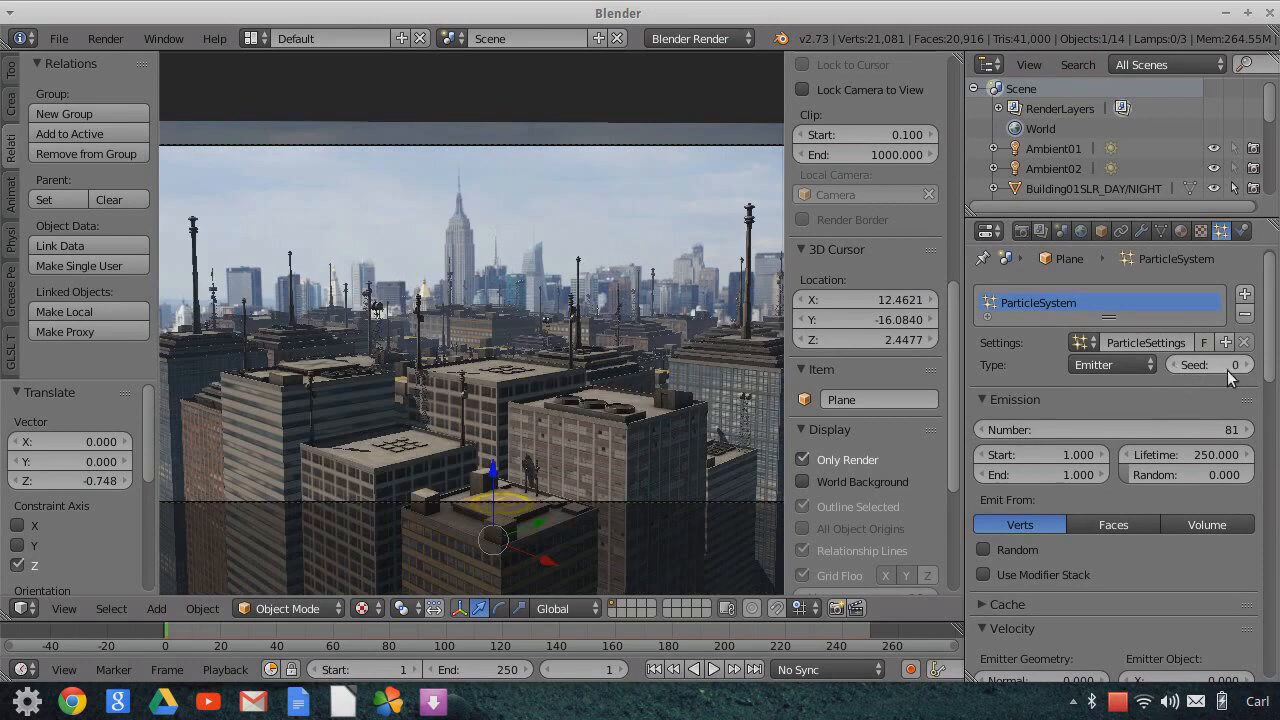
{"action": "left_click", "coordinate": [1249, 366]}
{"action": "left_click", "coordinate": [1249, 366]}
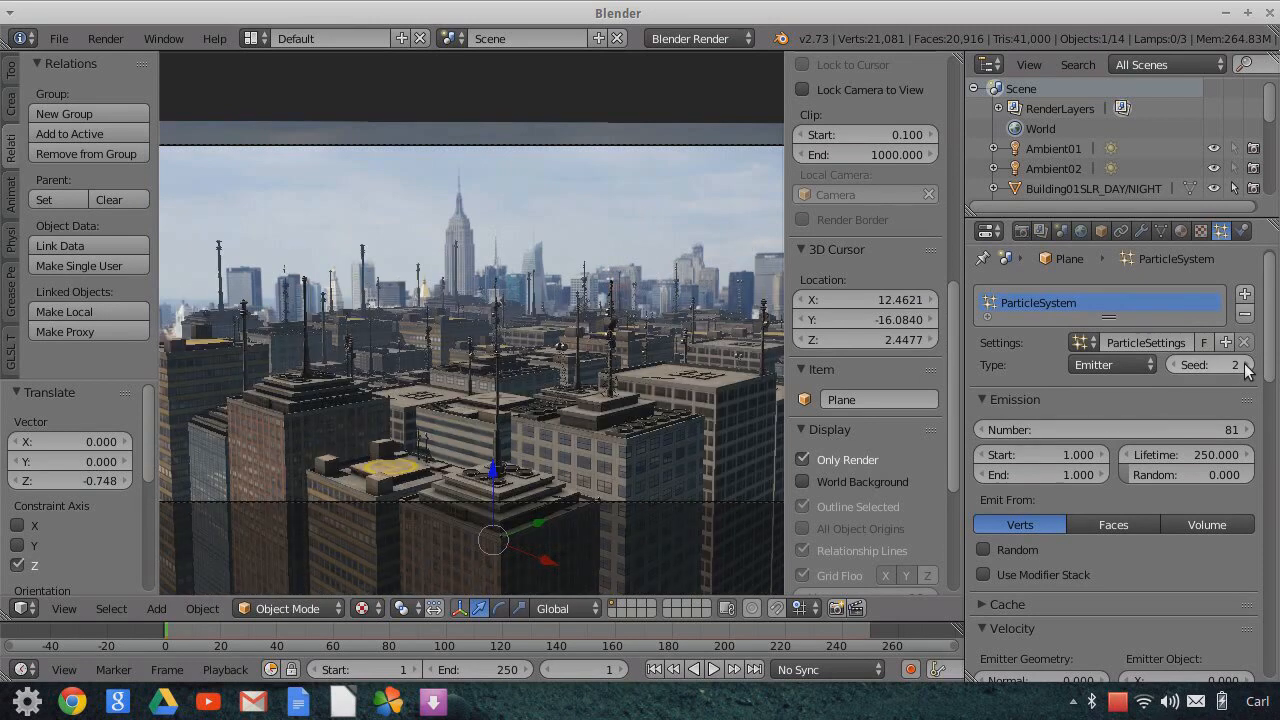
- Show the Plane's particle system modifier with its Convert option and enlarge the outliner to list all scene objects
{"action": "left_click", "coordinate": [1162, 230]}
{"action": "left_click", "coordinate": [1142, 231]}
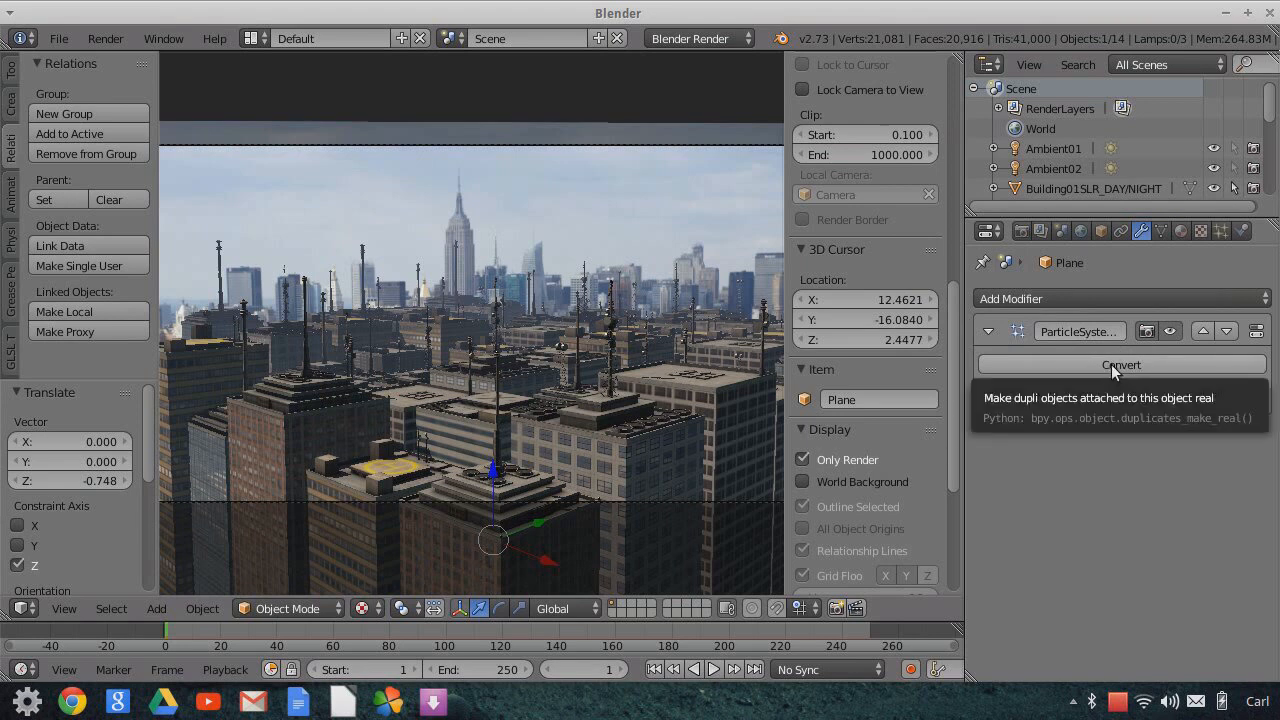
{"action": "left_click_drag", "start_coordinate": [1113, 215], "coordinate": [1113, 460]}
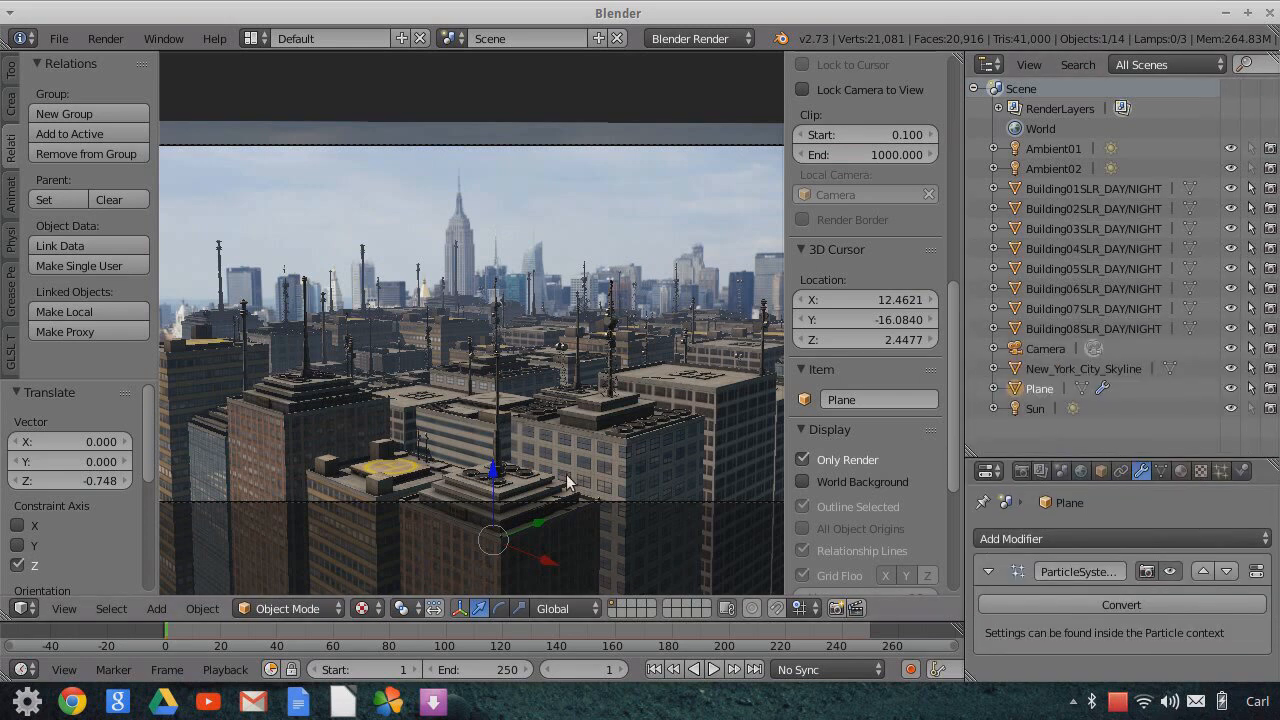
- Raise the render resolution percentage to 100% of 1920 by 1080 px
{"action": "scroll", "coordinate": [498, 431], "scroll_direction": "down", "scroll_amount": 1}
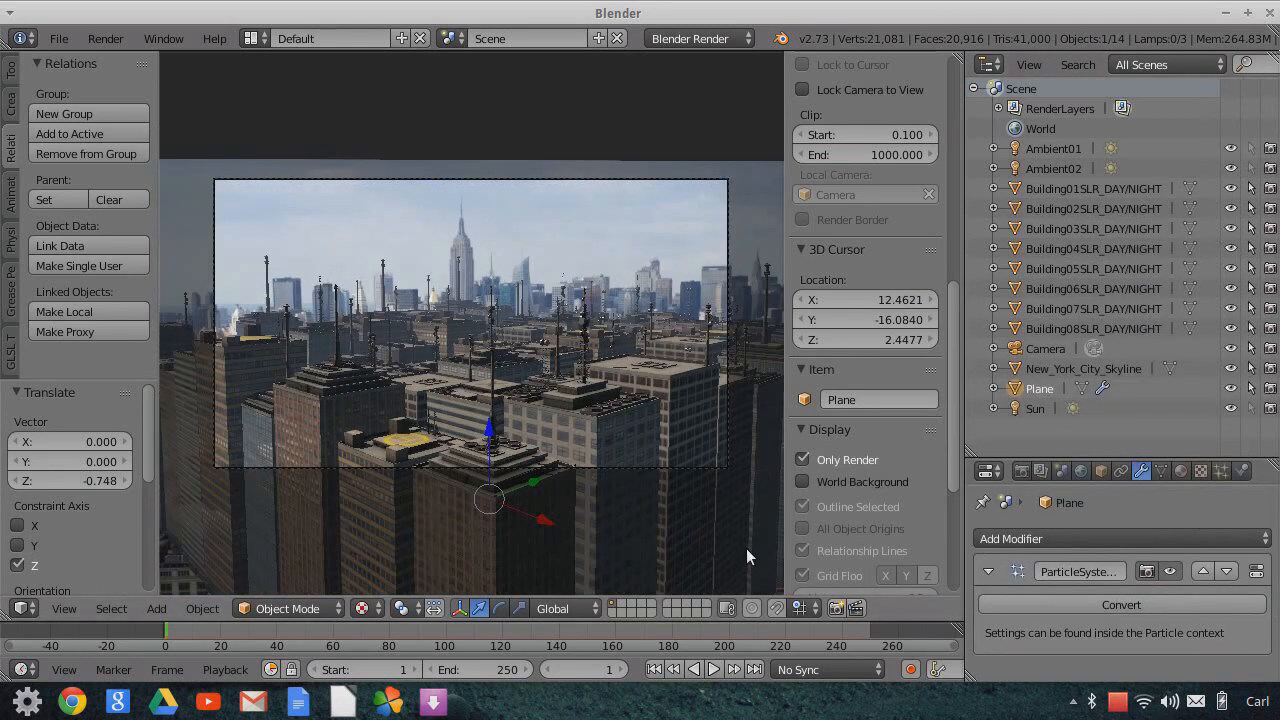
{"action": "left_click", "coordinate": [1022, 470]}
{"action": "scroll", "coordinate": [1038, 595], "scroll_direction": "down", "scroll_amount": 4}
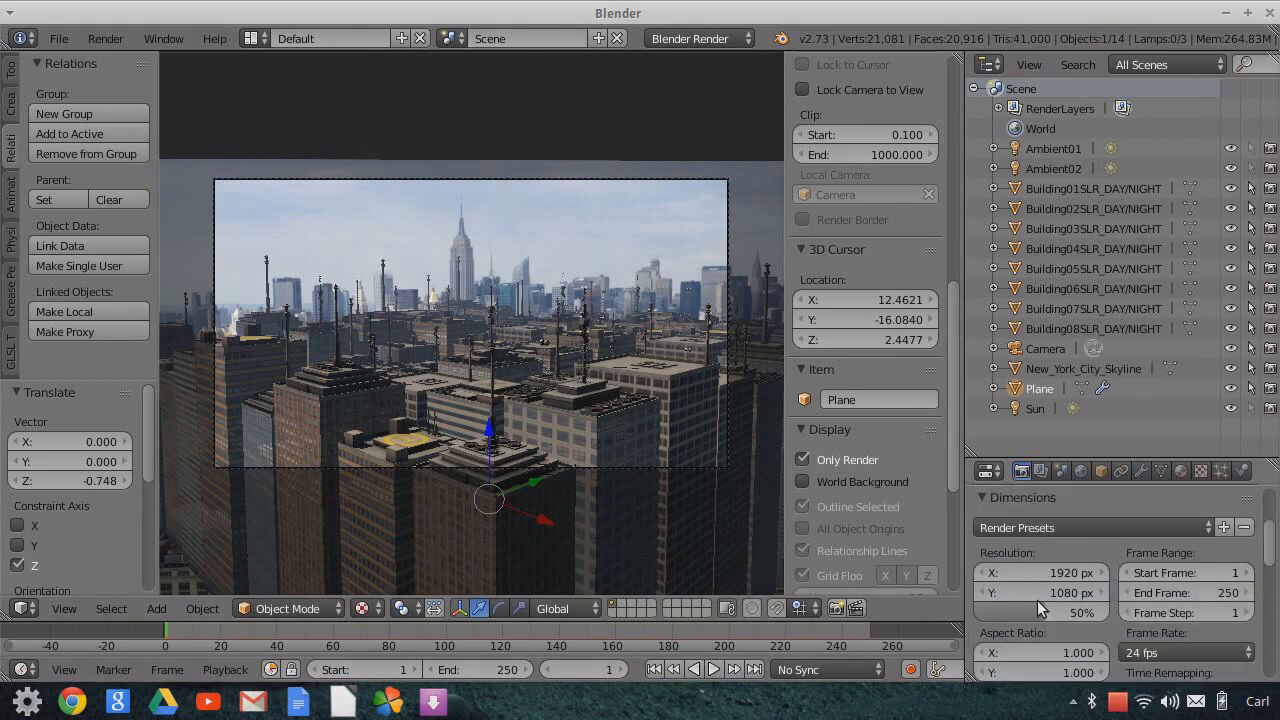
{"action": "left_click", "coordinate": [1037, 612]}
{"action": "left_click_drag", "start_coordinate": [1040, 572], "coordinate": [1110, 572]}
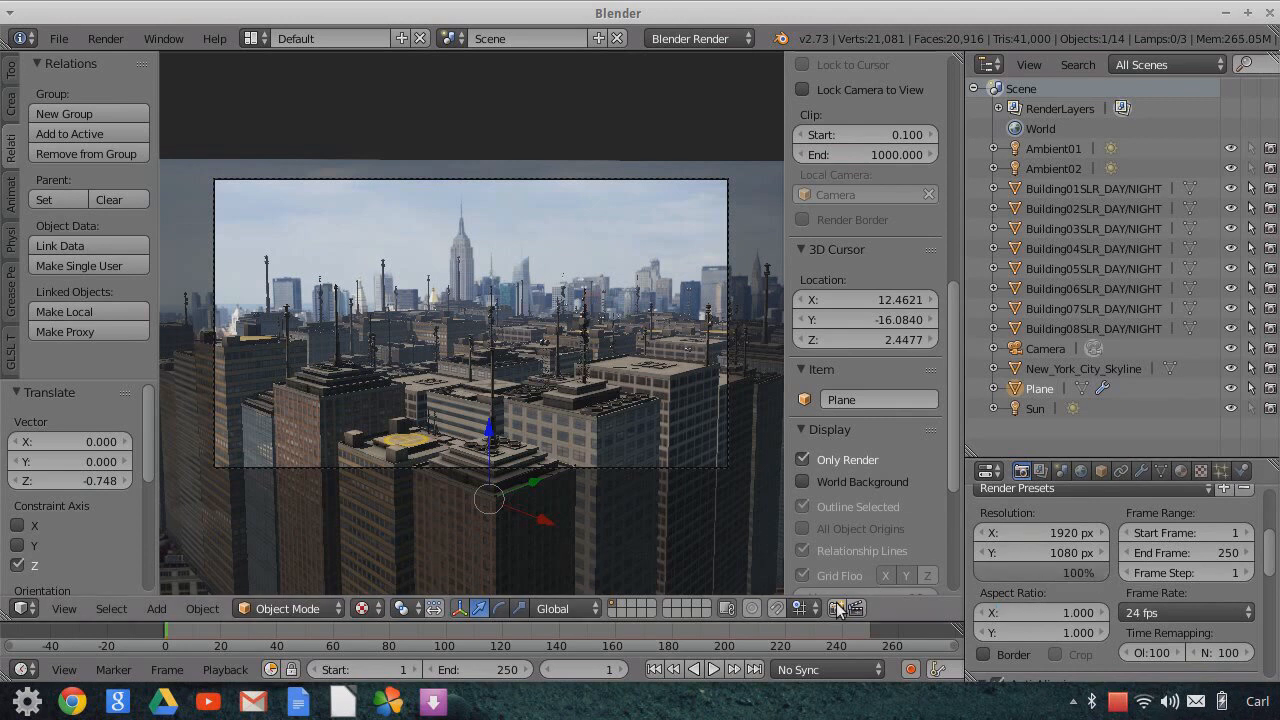
- Render the camera view at full resolution, inspect the whole image, and return to the 3D view
{"action": "left_click", "coordinate": [838, 610]}
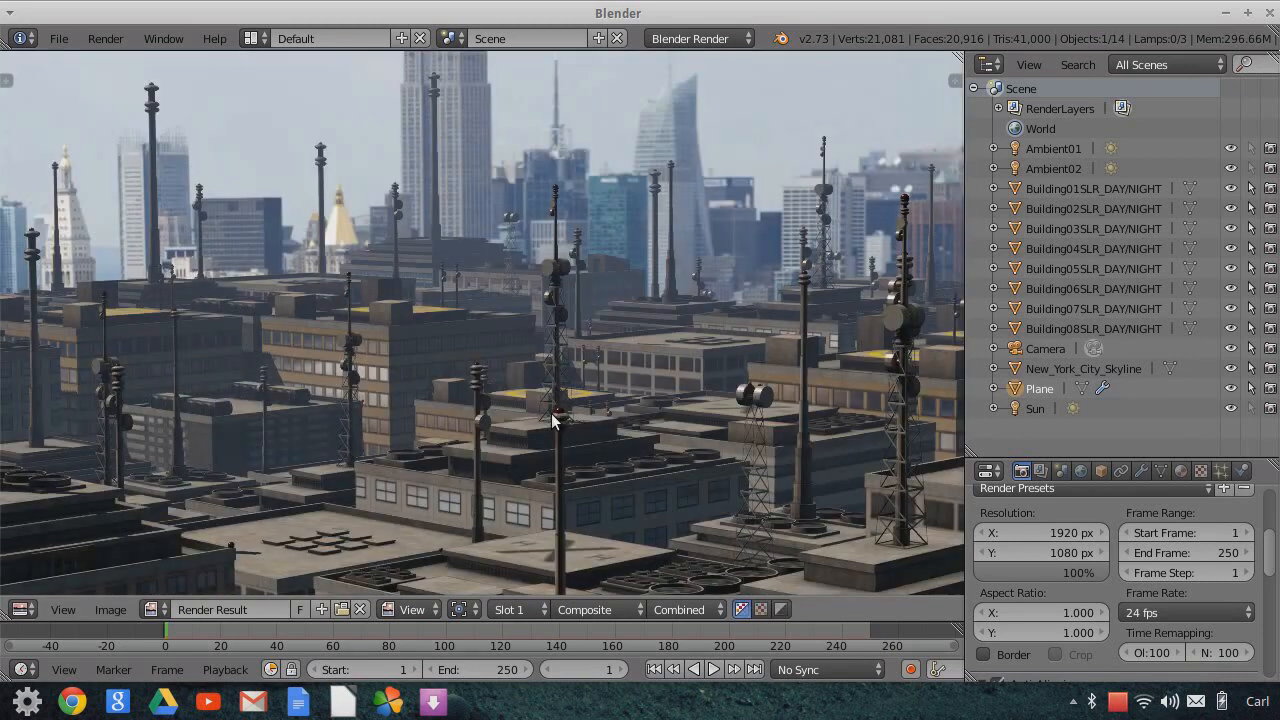
{"action": "scroll", "coordinate": [551, 413], "scroll_direction": "down", "scroll_amount": 5}
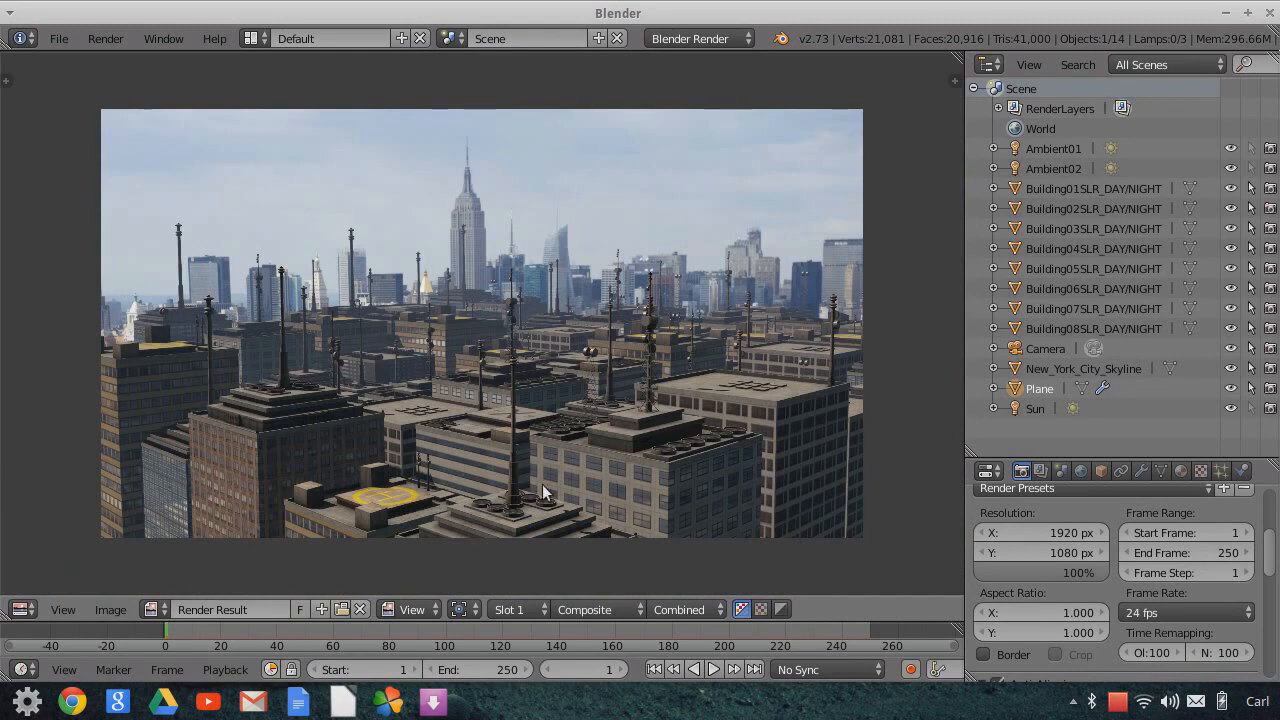
{"action": "left_click", "coordinate": [21, 610]}
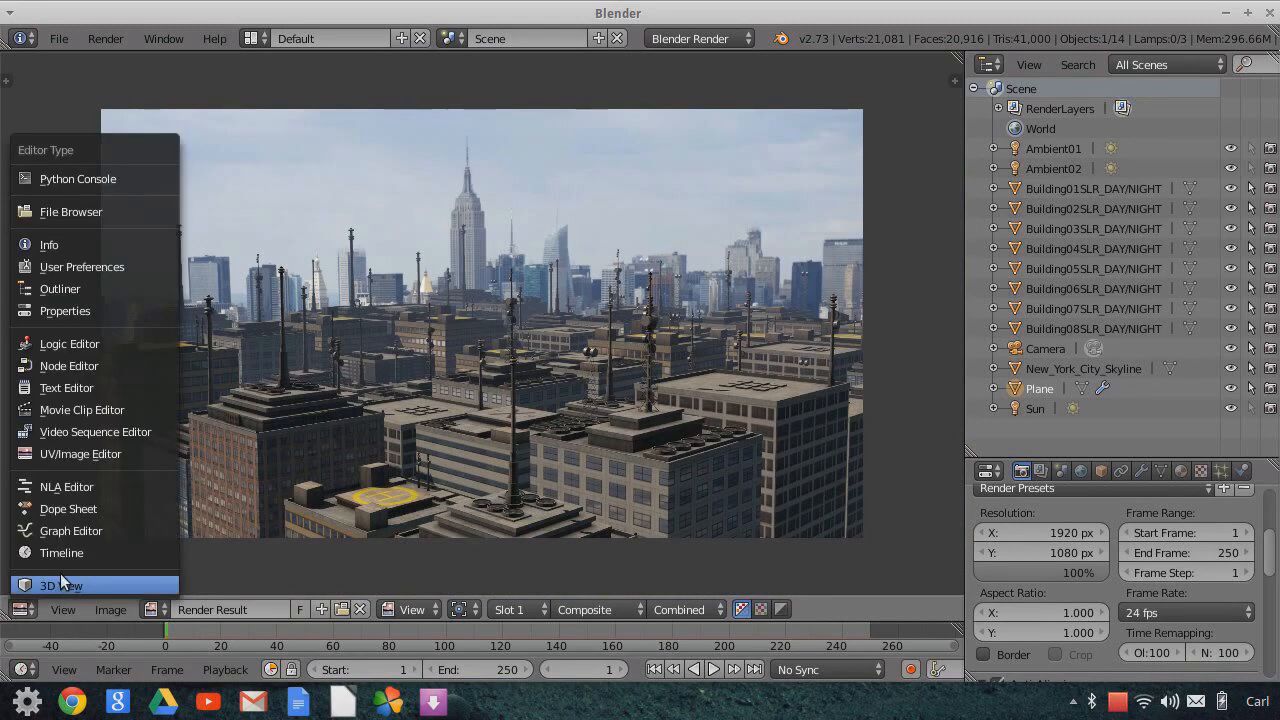
{"action": "left_click", "coordinate": [60, 584]}
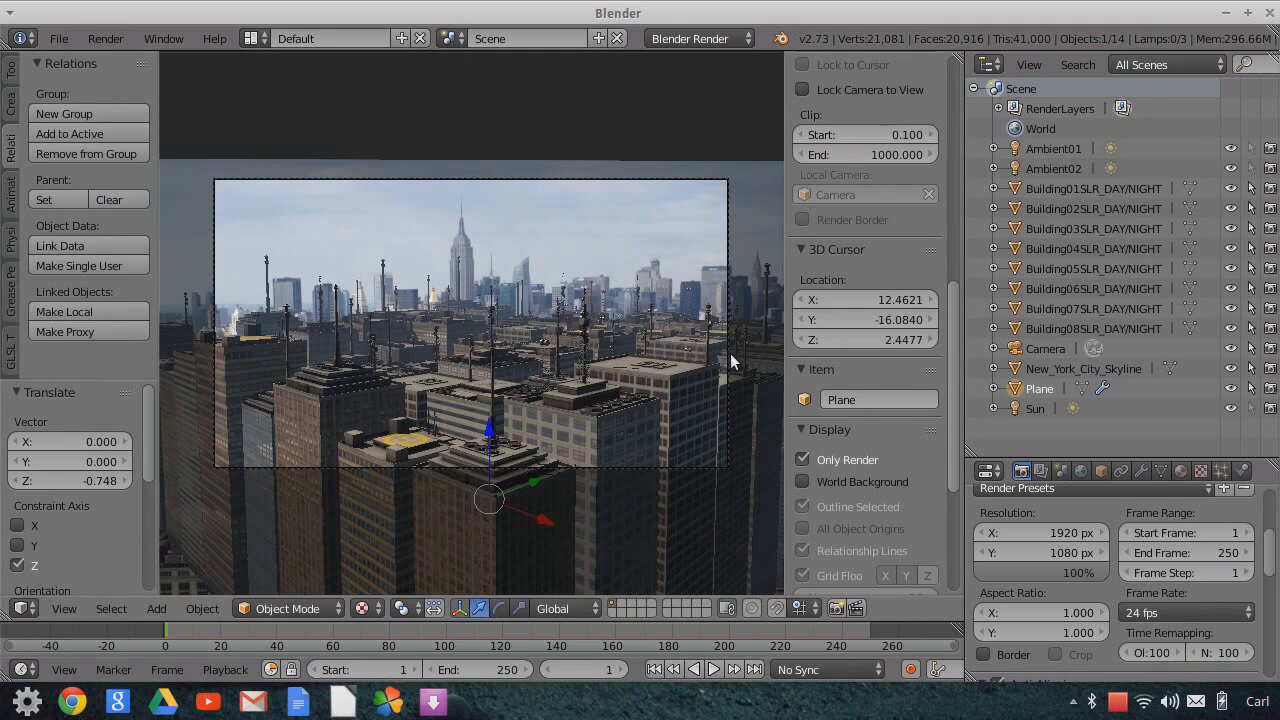
- Select the camera and insert a keyframe for it at frame 1
{"action": "left_click", "coordinate": [1040, 348]}
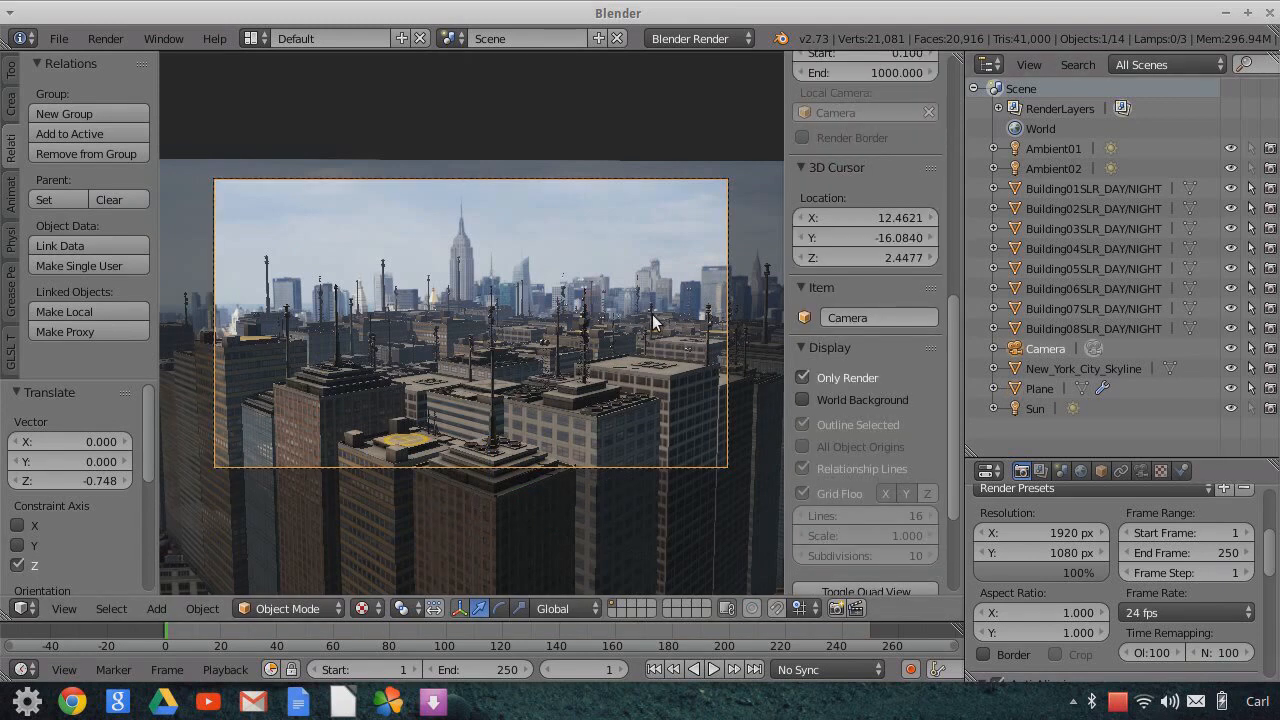
{"action": "key", "text": "i"}
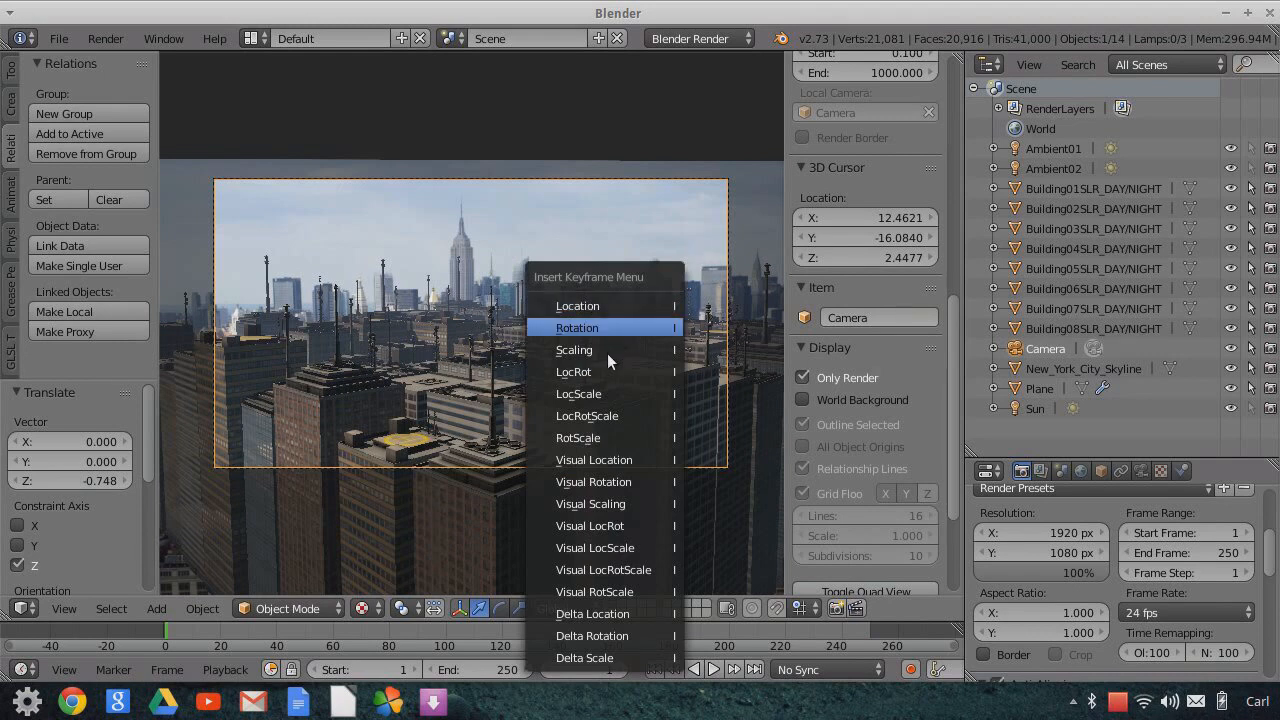
{"action": "key", "text": "Return"}
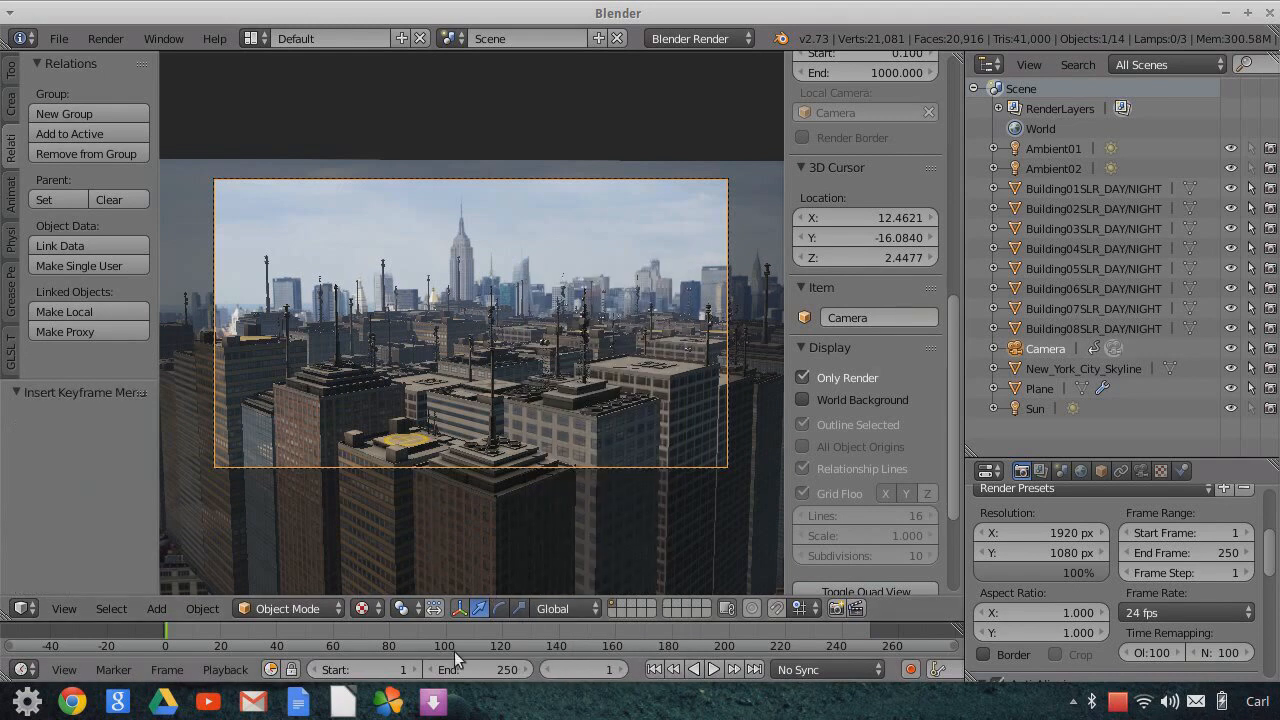
- Go to frame 120 and set the animation's end frame to 120
{"action": "left_click", "coordinate": [502, 632]}
{"action": "left_click", "coordinate": [495, 668]}
{"action": "type", "text": "120"}
{"action": "key", "text": "Return"}
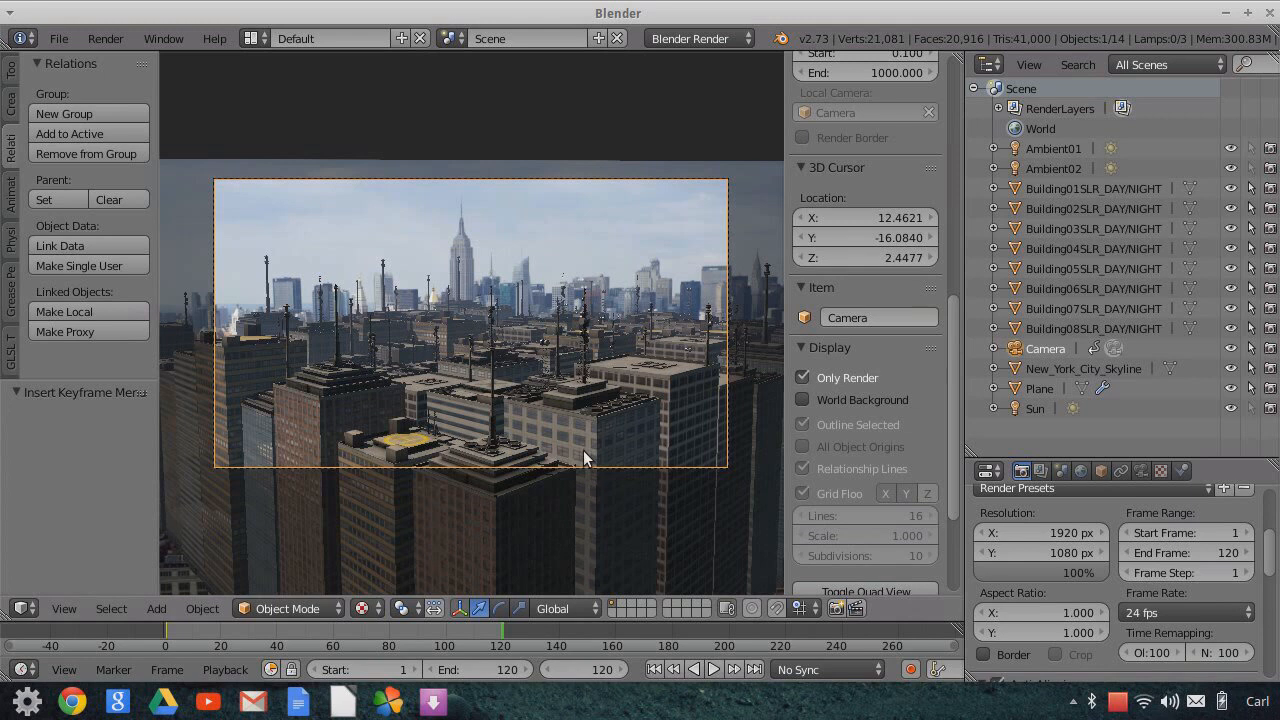
- Move the camera about -1.81 along global X, adjust its position and angle further, and keyframe it at frame 120
{"action": "key", "text": "g"}
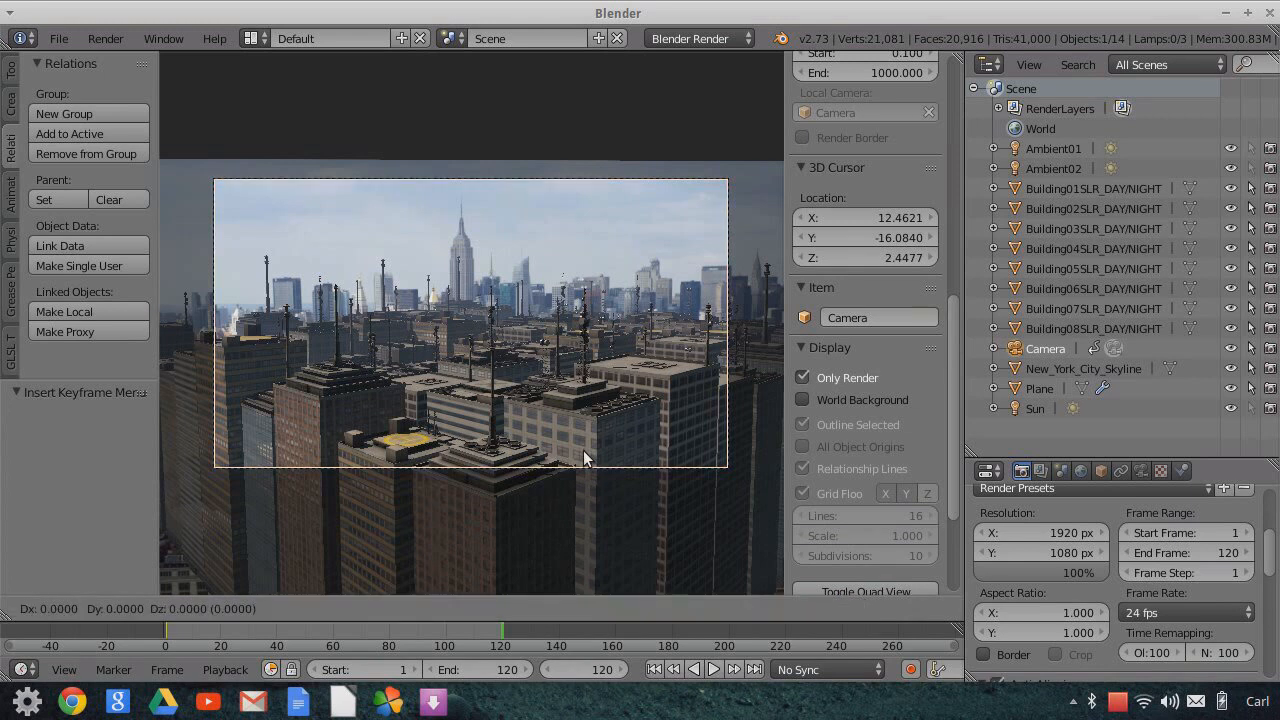
{"action": "key", "text": "x"}
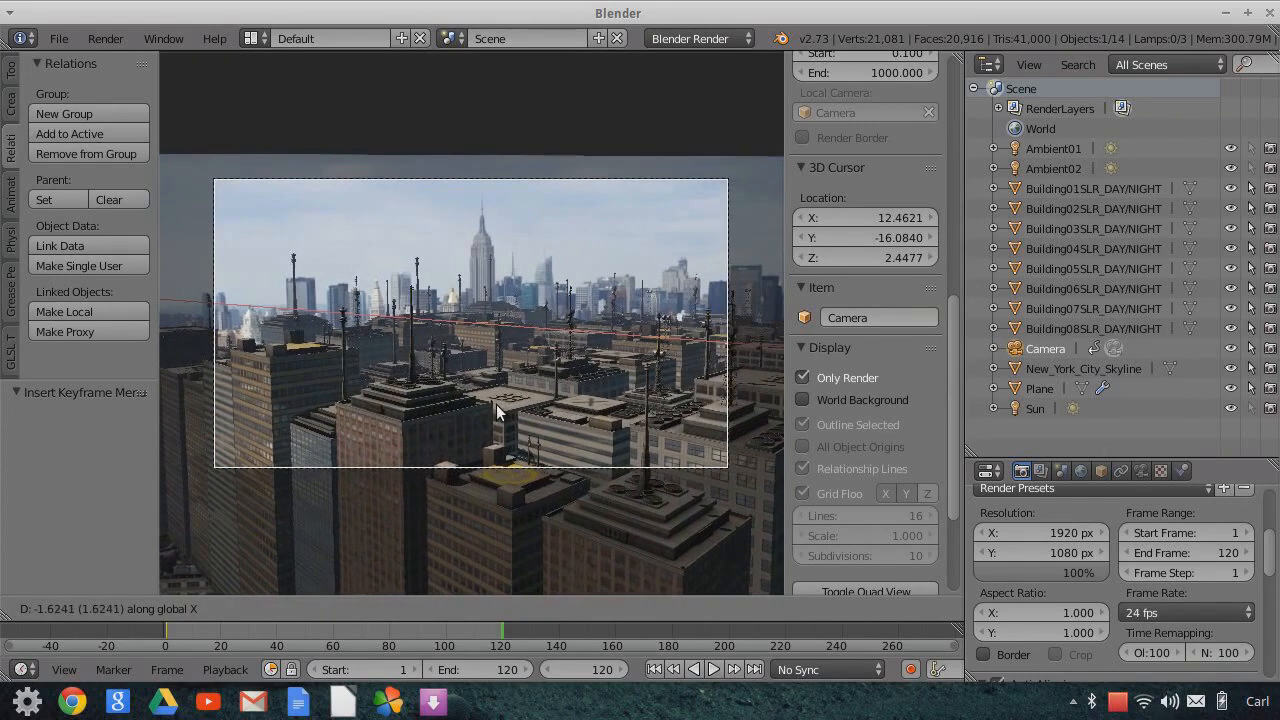
{"action": "left_click", "coordinate": [490, 400]}
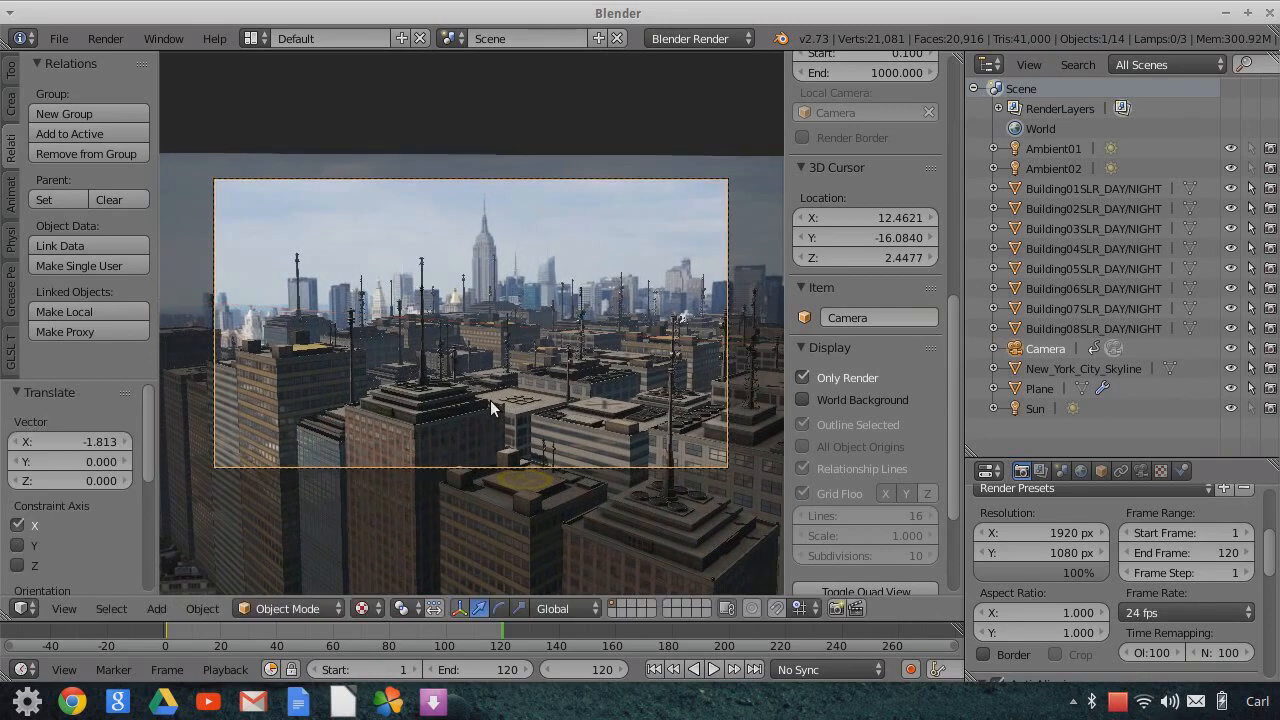
{"action": "key", "text": "g"}
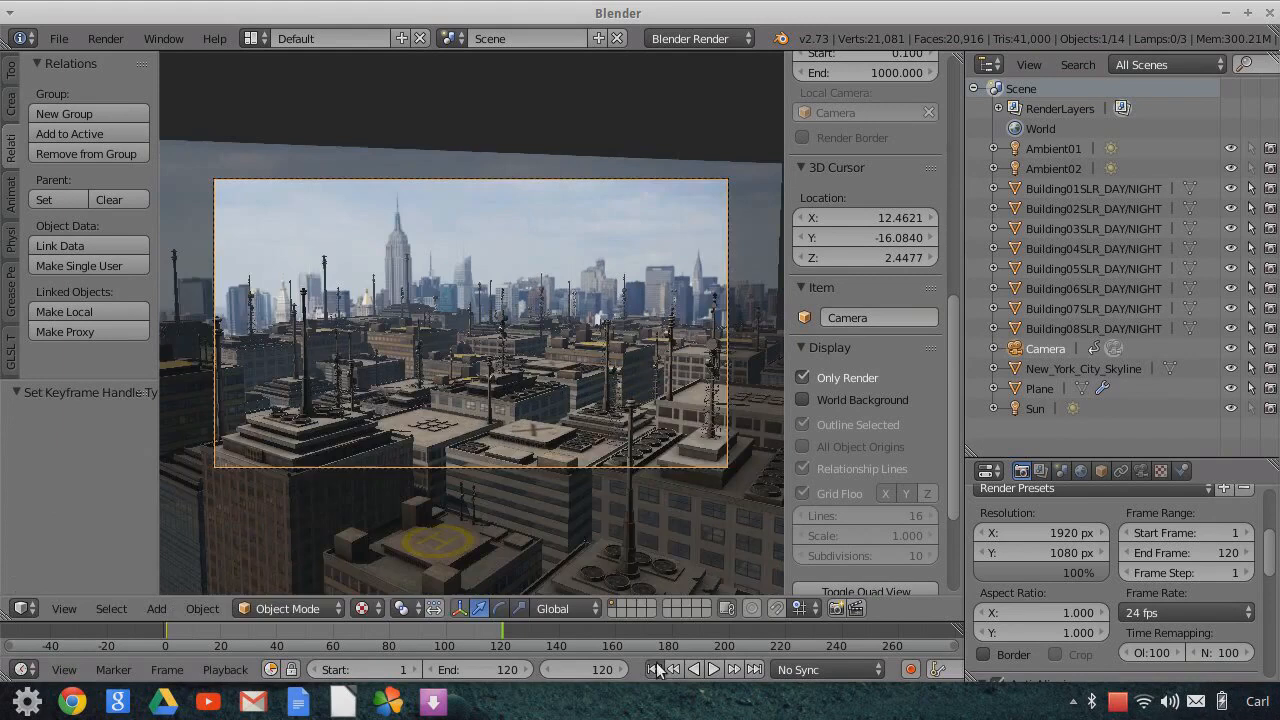
- Play the camera animation from the first frame and stop it at frame 86
{"action": "left_click", "coordinate": [654, 669]}
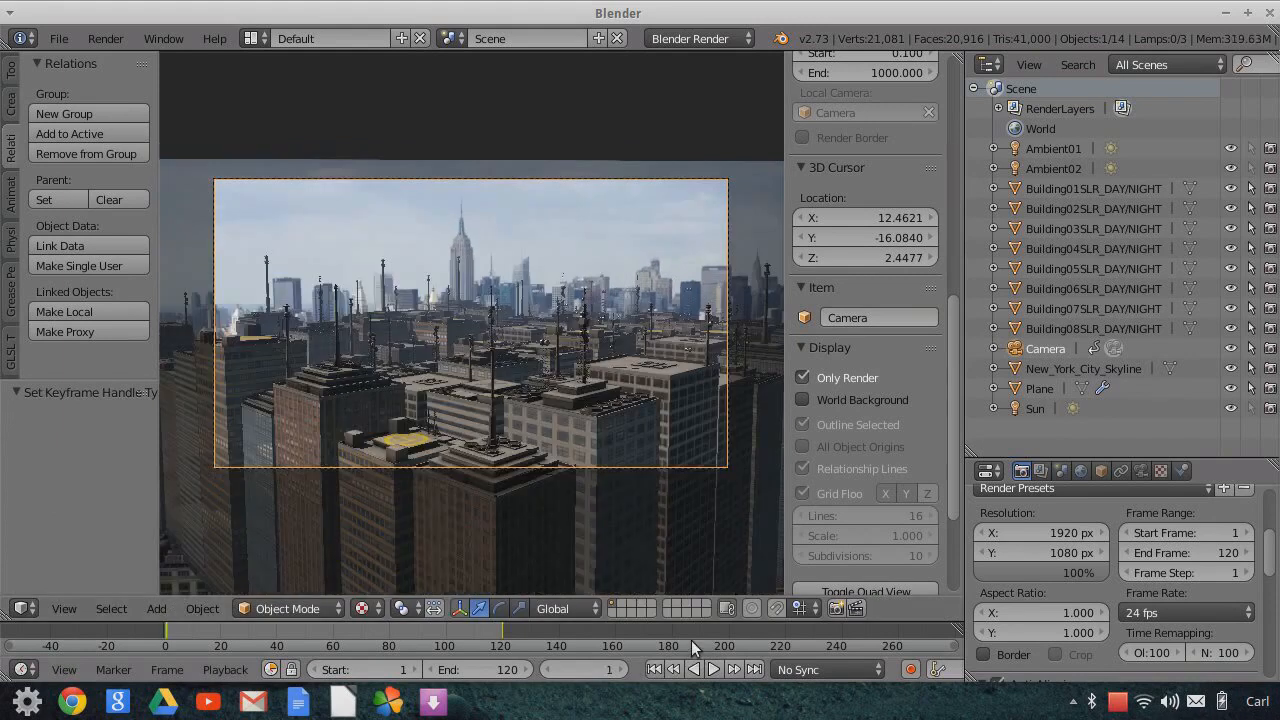
{"action": "left_click", "coordinate": [713, 669]}
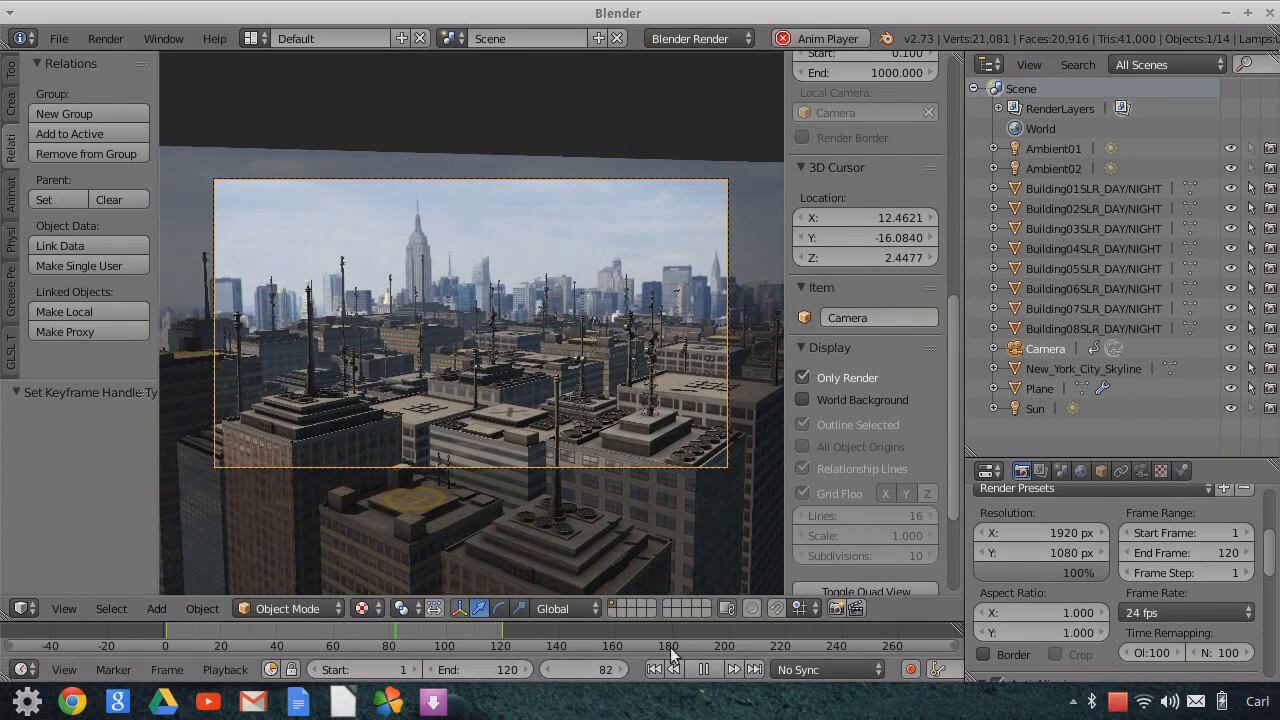
{"action": "key", "text": "alt+a"}
- Render frame 86 to check the moved camera's view and return to the 3D view
{"action": "left_click", "coordinate": [839, 613]}
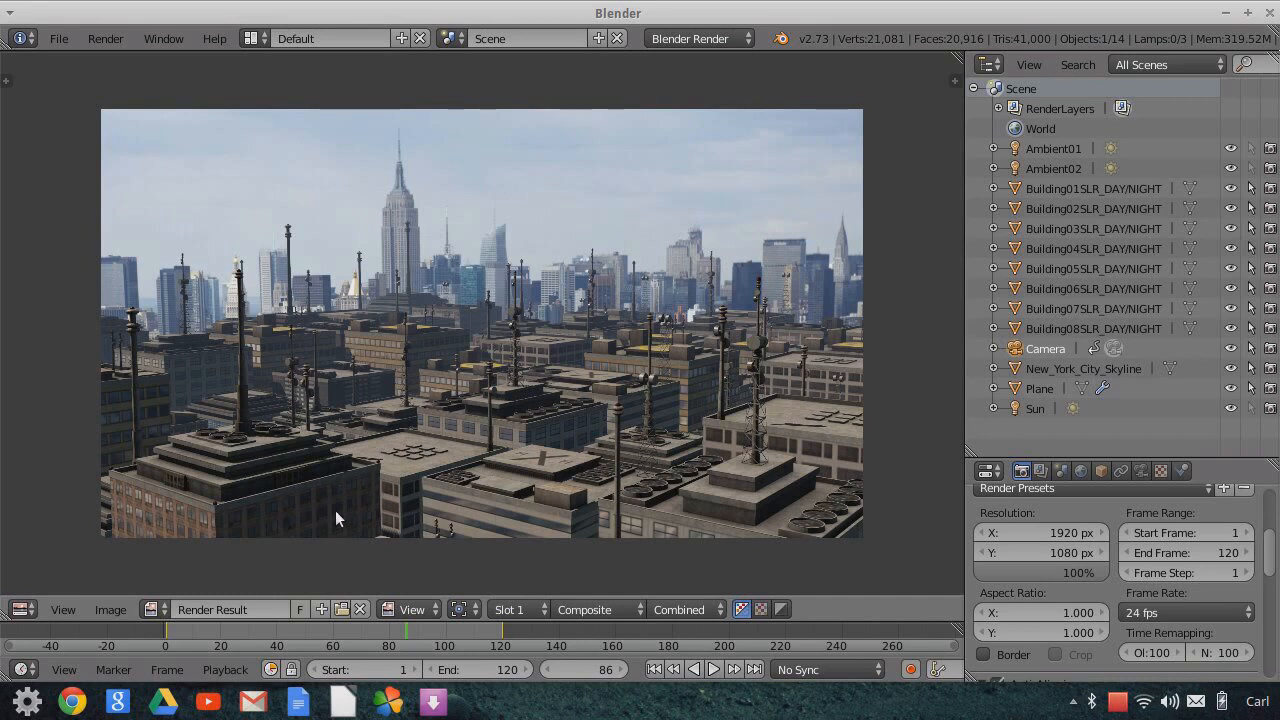
{"action": "left_click", "coordinate": [28, 609]}
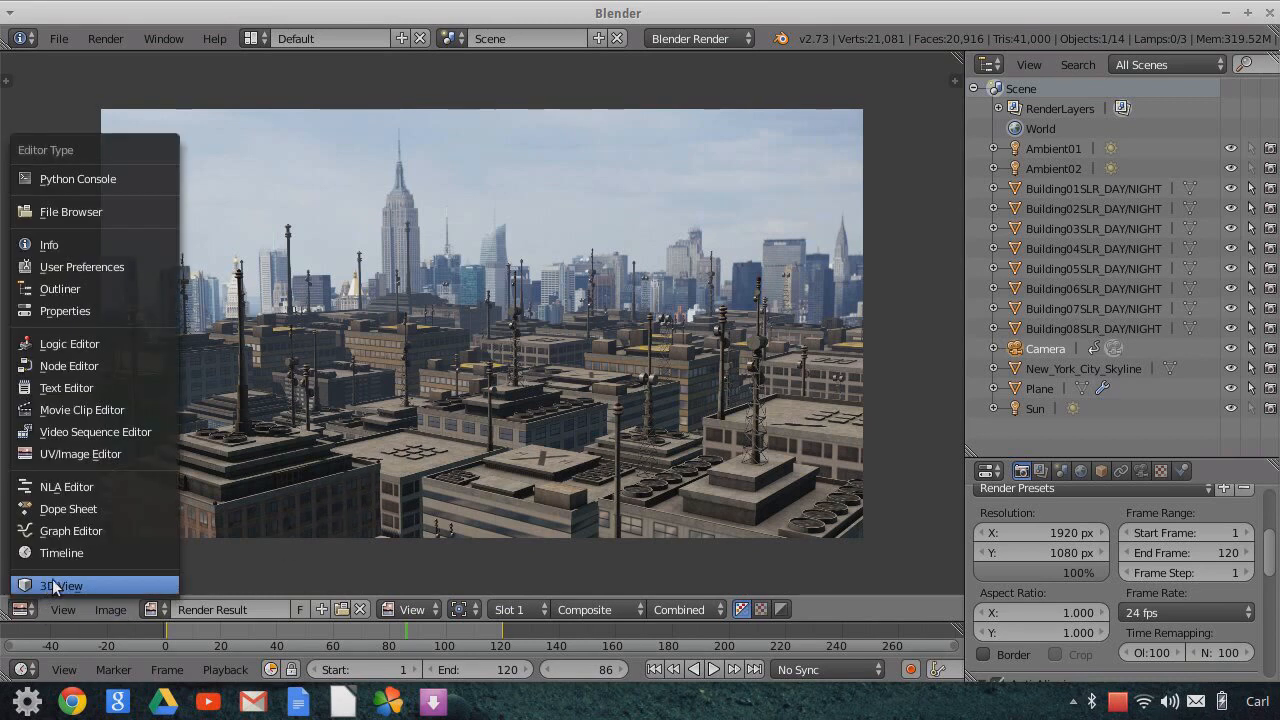
{"action": "left_click", "coordinate": [46, 586]}
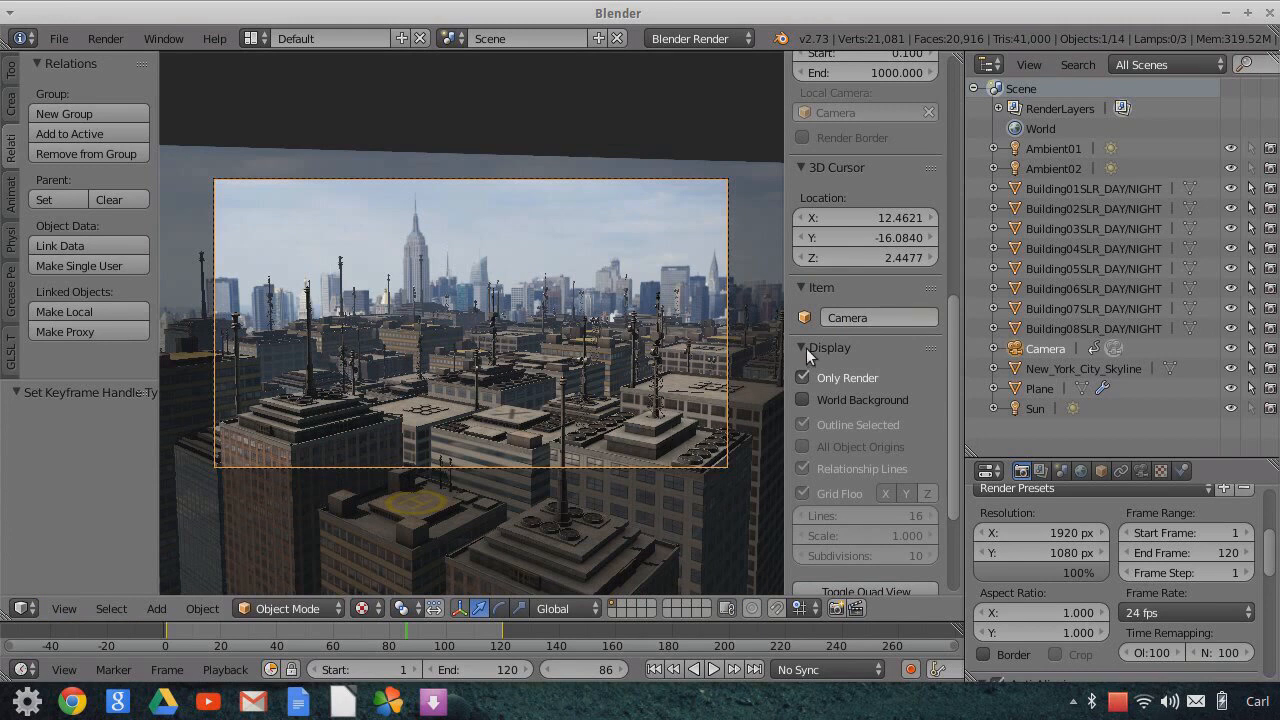
- Select the Sun lamp and turn off Only Render so the scene's lamps are displayed in the viewport
{"action": "left_click", "coordinate": [1030, 408]}
{"action": "left_click", "coordinate": [804, 377]}
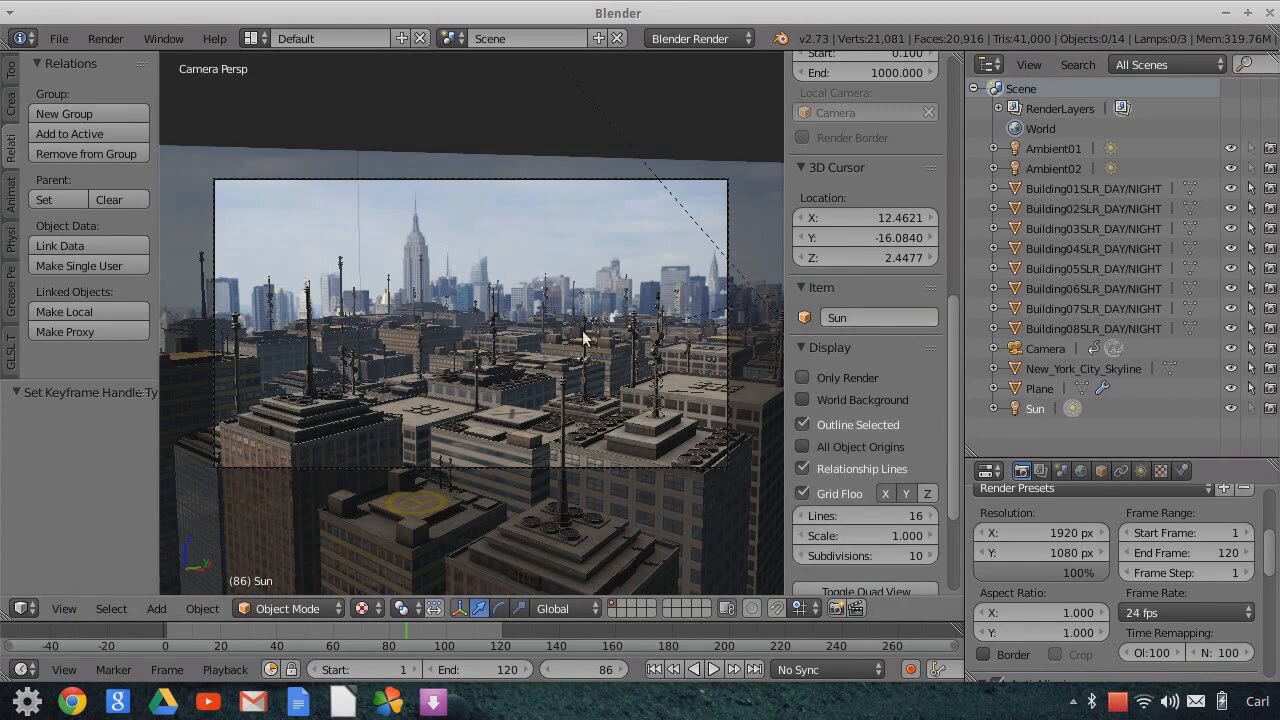
{"action": "scroll", "coordinate": [564, 228], "scroll_direction": "down", "scroll_amount": 3}
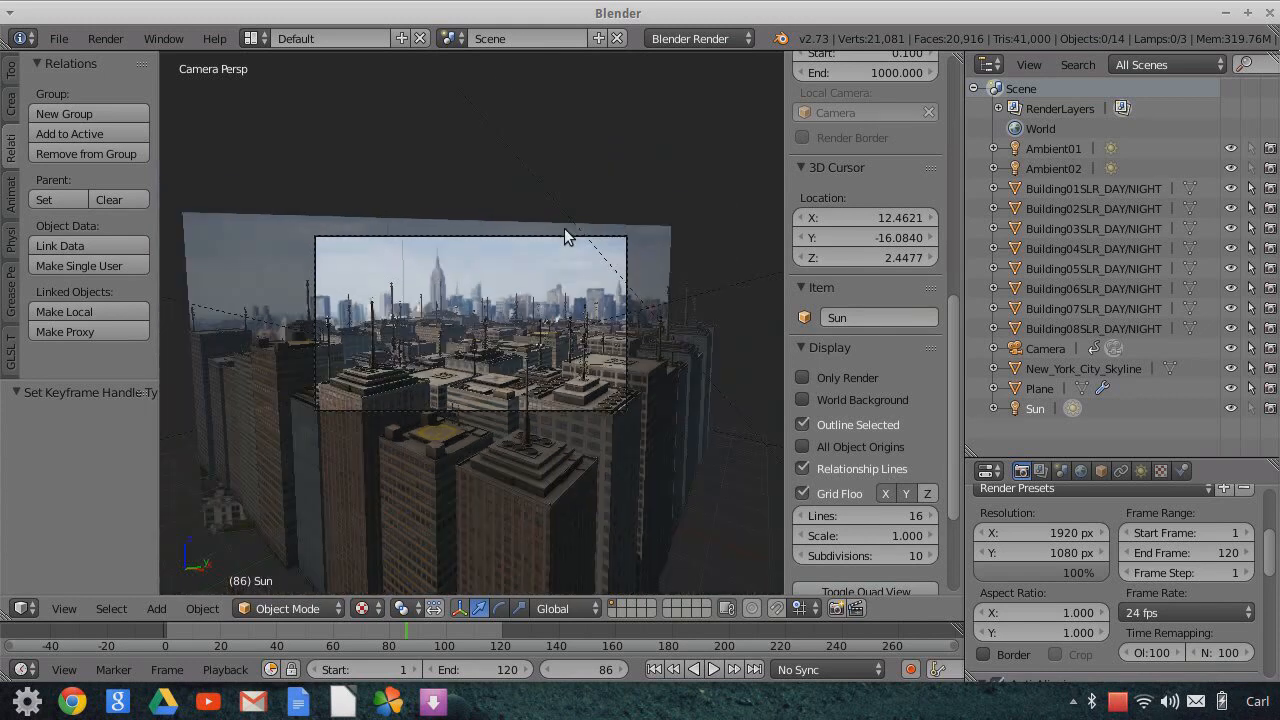
{"action": "scroll", "coordinate": [564, 229], "scroll_direction": "down", "scroll_amount": 2}
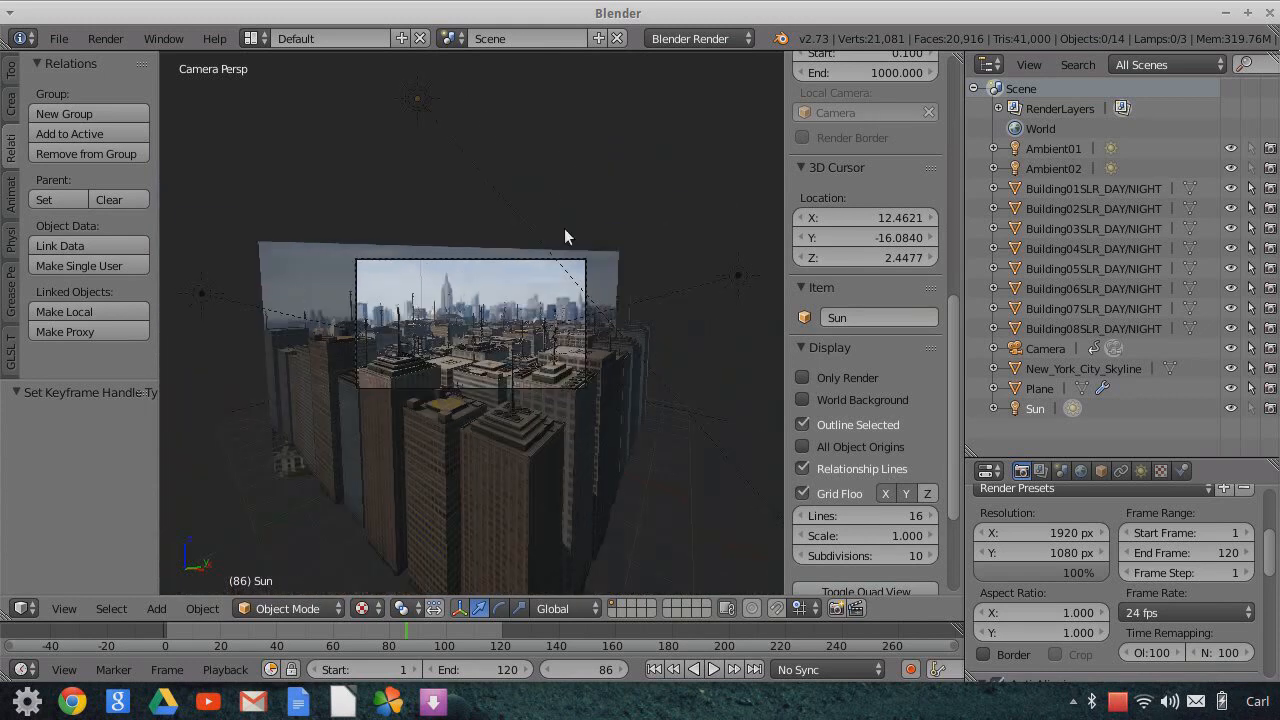
- Select the Sun lamp above the city and move it -2.647 along the global Z axis
{"action": "scroll", "coordinate": [457, 140], "scroll_direction": "down", "scroll_amount": 2}
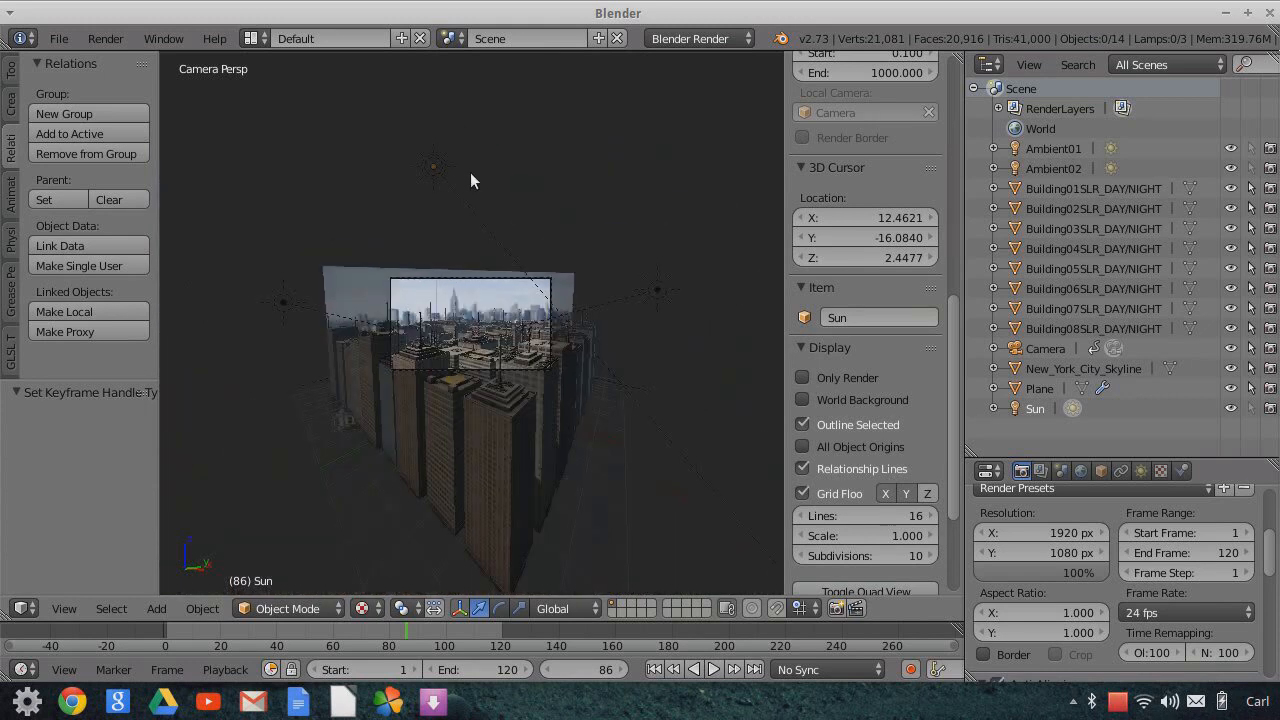
{"action": "scroll", "coordinate": [470, 180], "scroll_direction": "up", "scroll_amount": 2}
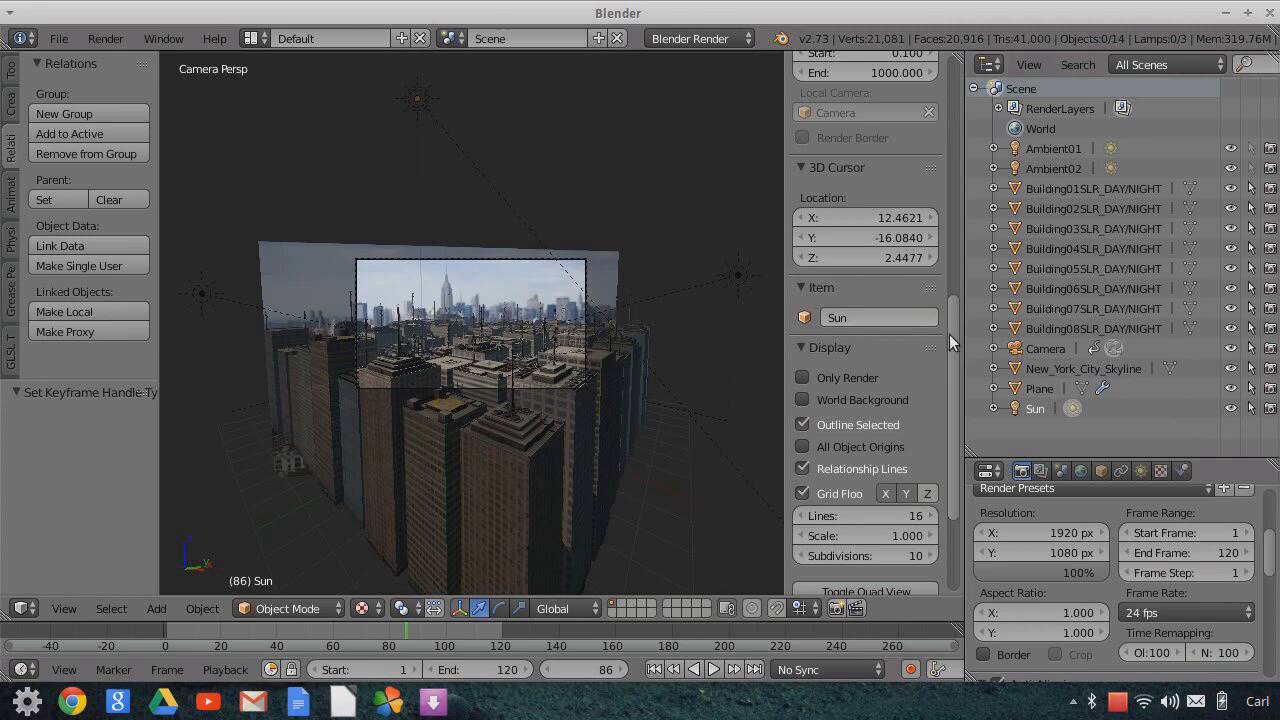
{"action": "scroll", "coordinate": [455, 168], "scroll_direction": "down", "scroll_amount": 2}
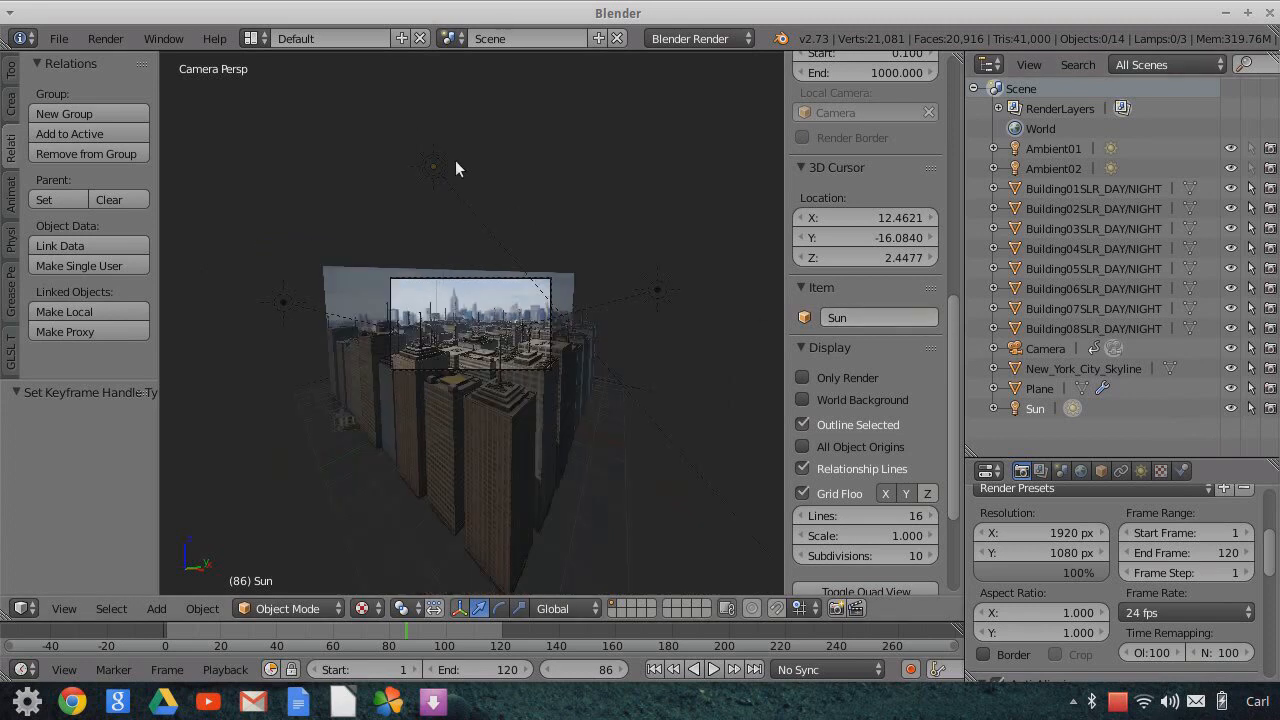
{"action": "right_click", "coordinate": [433, 167]}
{"action": "left_click_drag", "start_coordinate": [434, 106], "coordinate": [647, 347]}
{"action": "scroll", "coordinate": [647, 347], "scroll_direction": "up", "scroll_amount": 4}
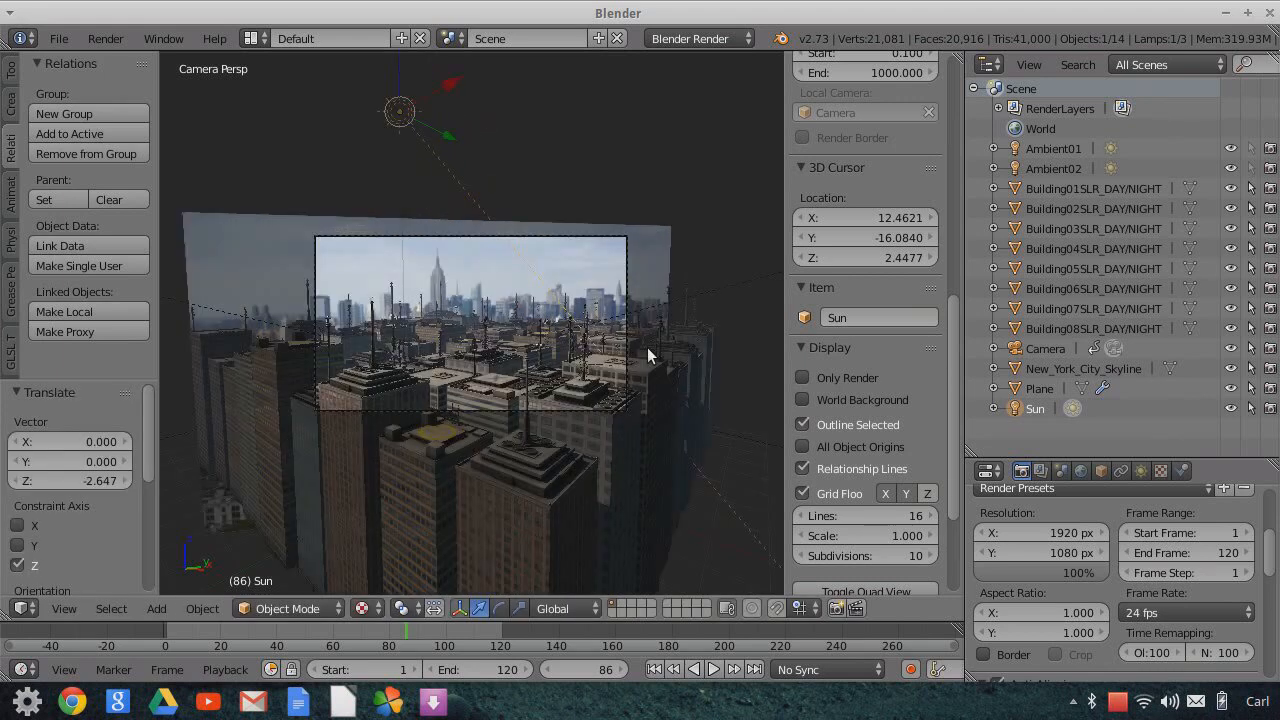
- Lower the Sun lamp a further 0.953 along the global Z axis
{"action": "scroll", "coordinate": [647, 347], "scroll_direction": "up", "scroll_amount": 2}
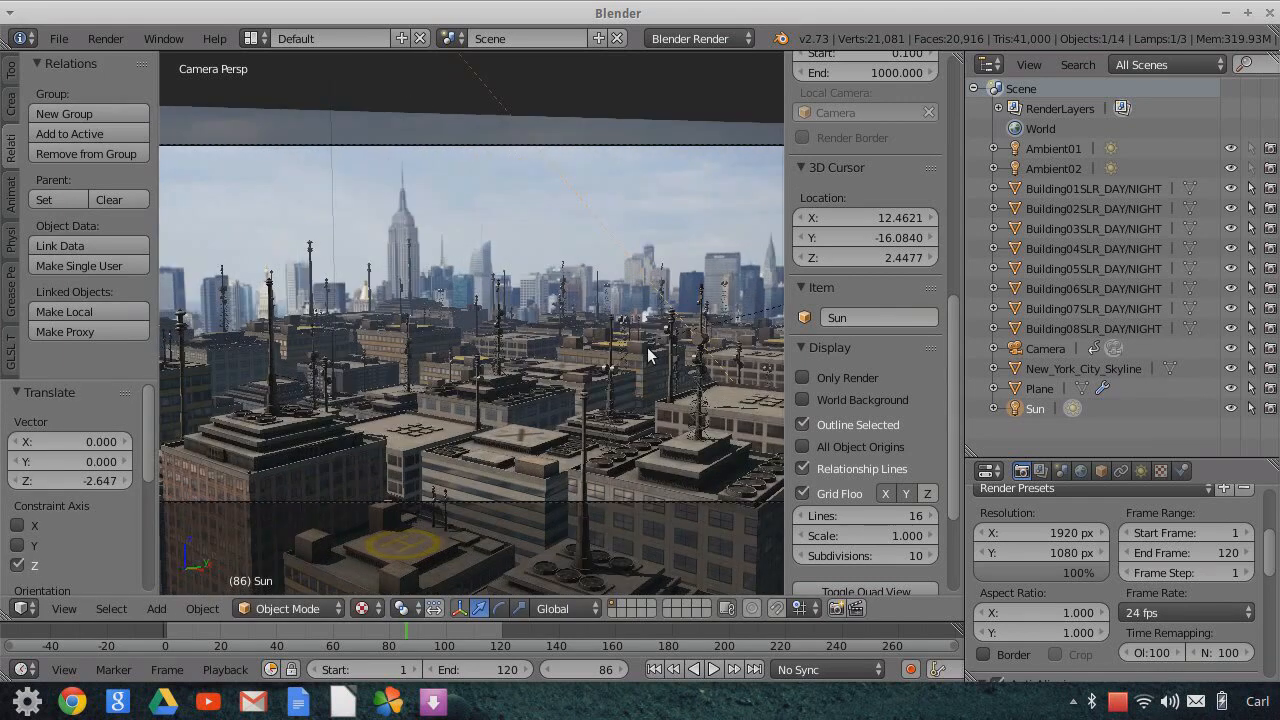
{"action": "scroll", "coordinate": [647, 347], "scroll_direction": "down", "scroll_amount": 1}
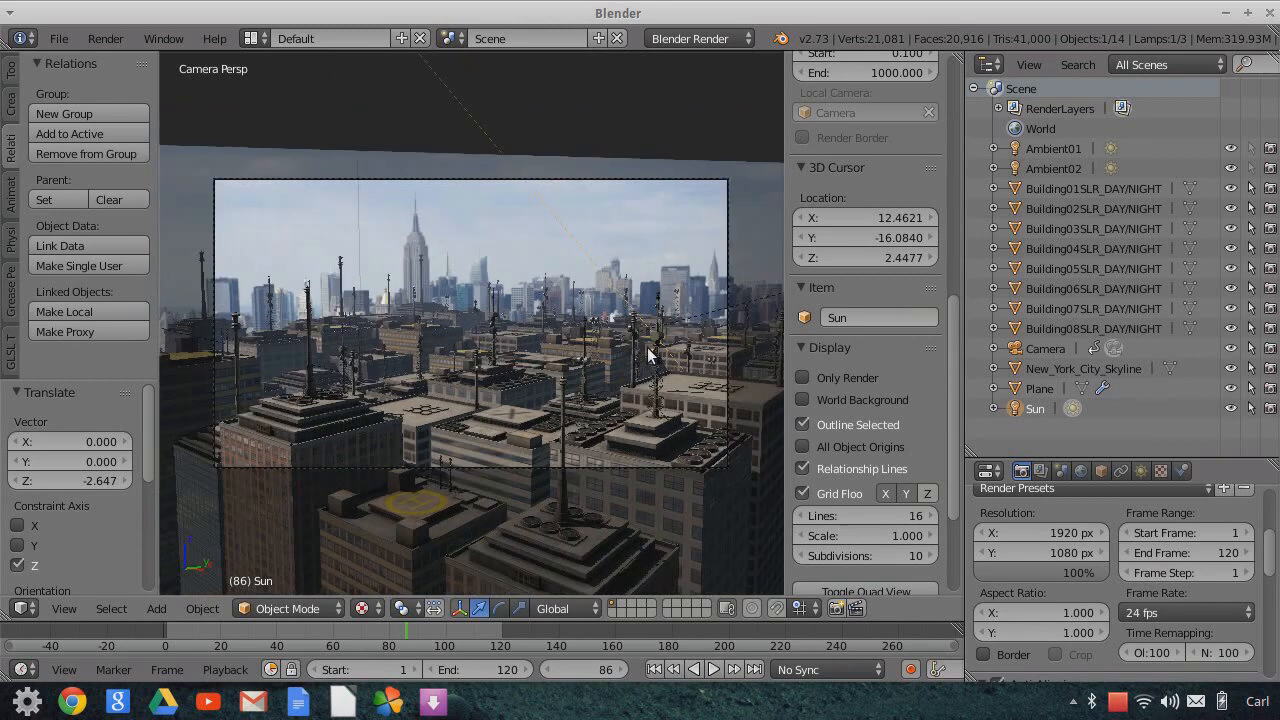
{"action": "scroll", "coordinate": [647, 354], "scroll_direction": "up", "scroll_amount": 1}
{"action": "scroll", "coordinate": [647, 354], "scroll_direction": "down", "scroll_amount": 1}
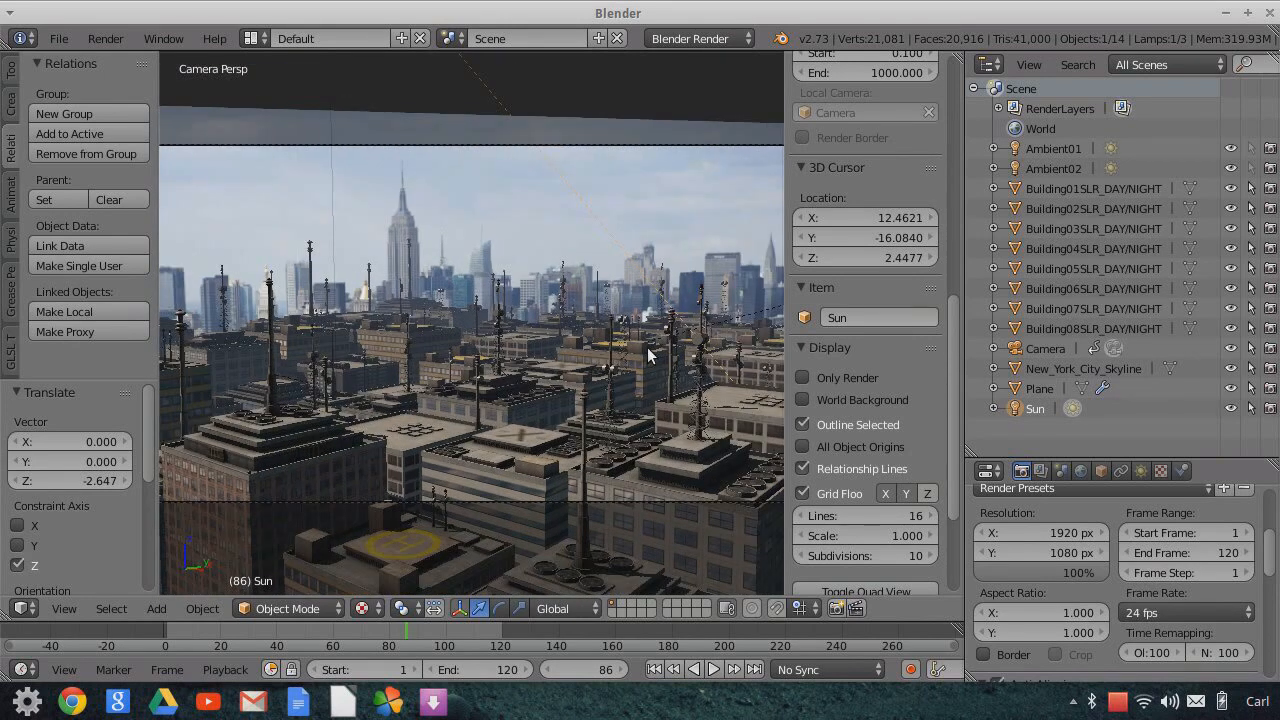
{"action": "key", "text": "g"}
{"action": "key", "text": "z"}
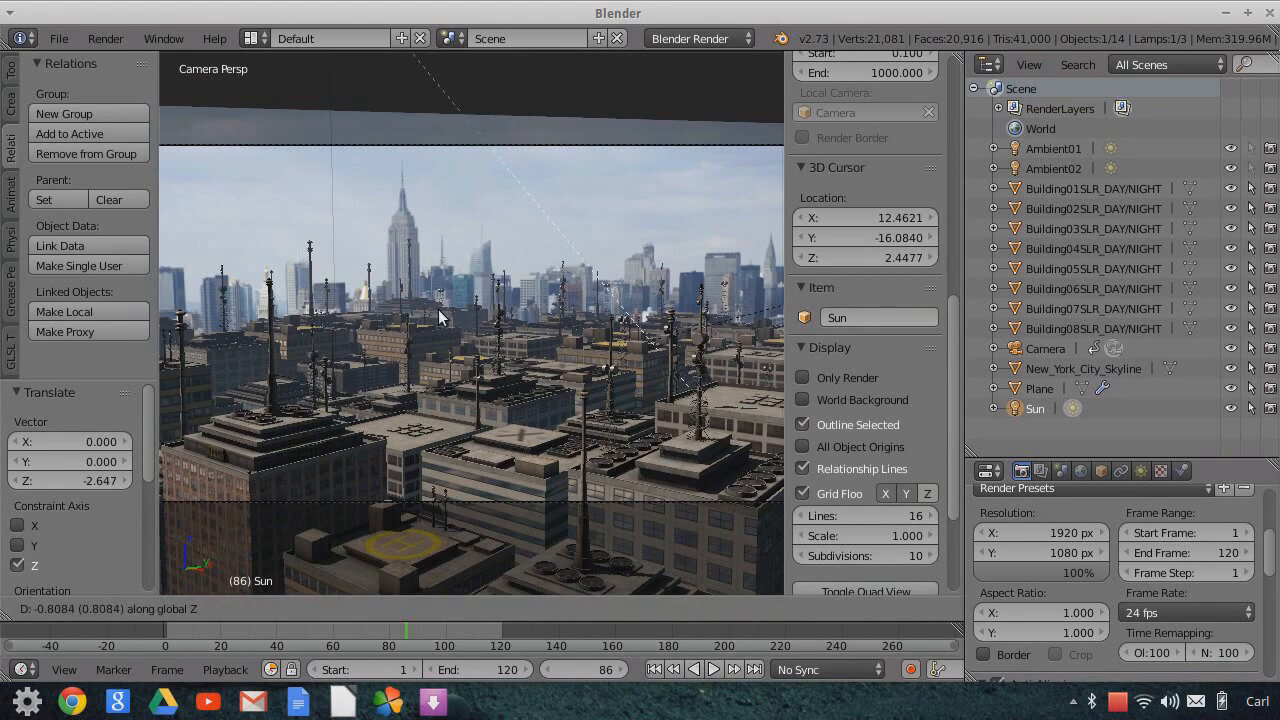
{"action": "left_click", "coordinate": [562, 325]}
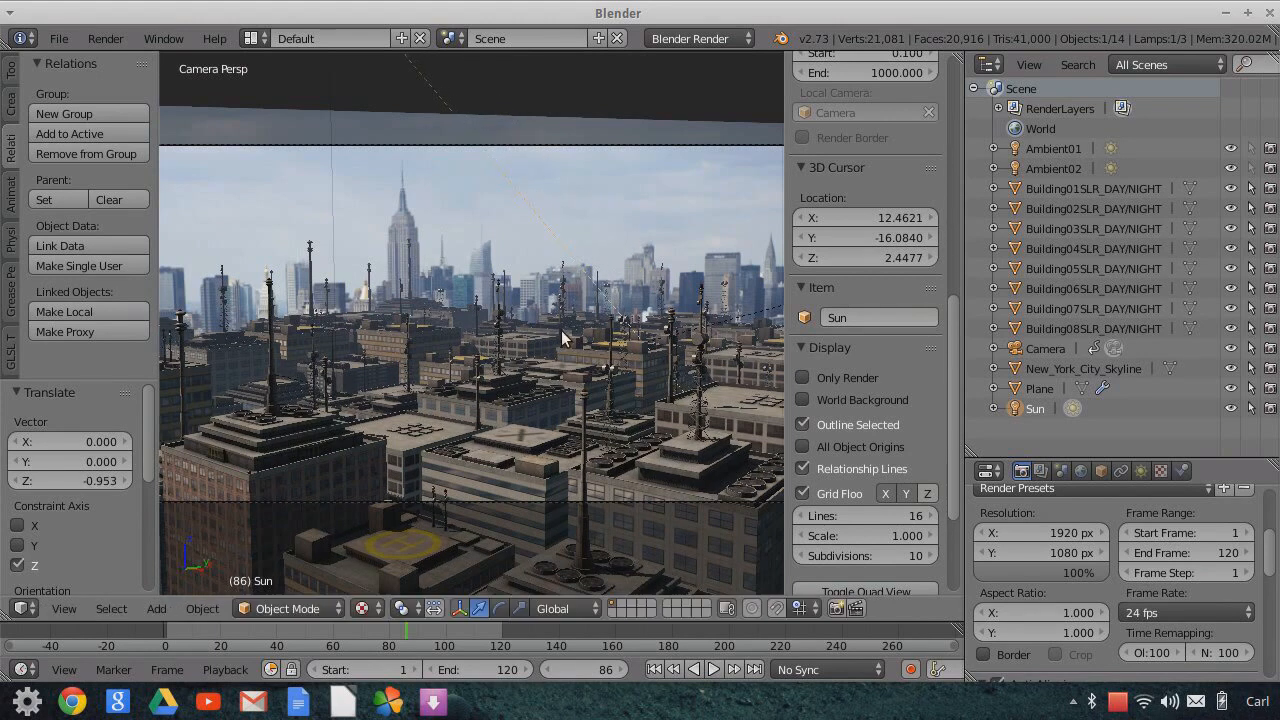
{"action": "scroll", "coordinate": [560, 330], "scroll_direction": "down", "scroll_amount": 2}
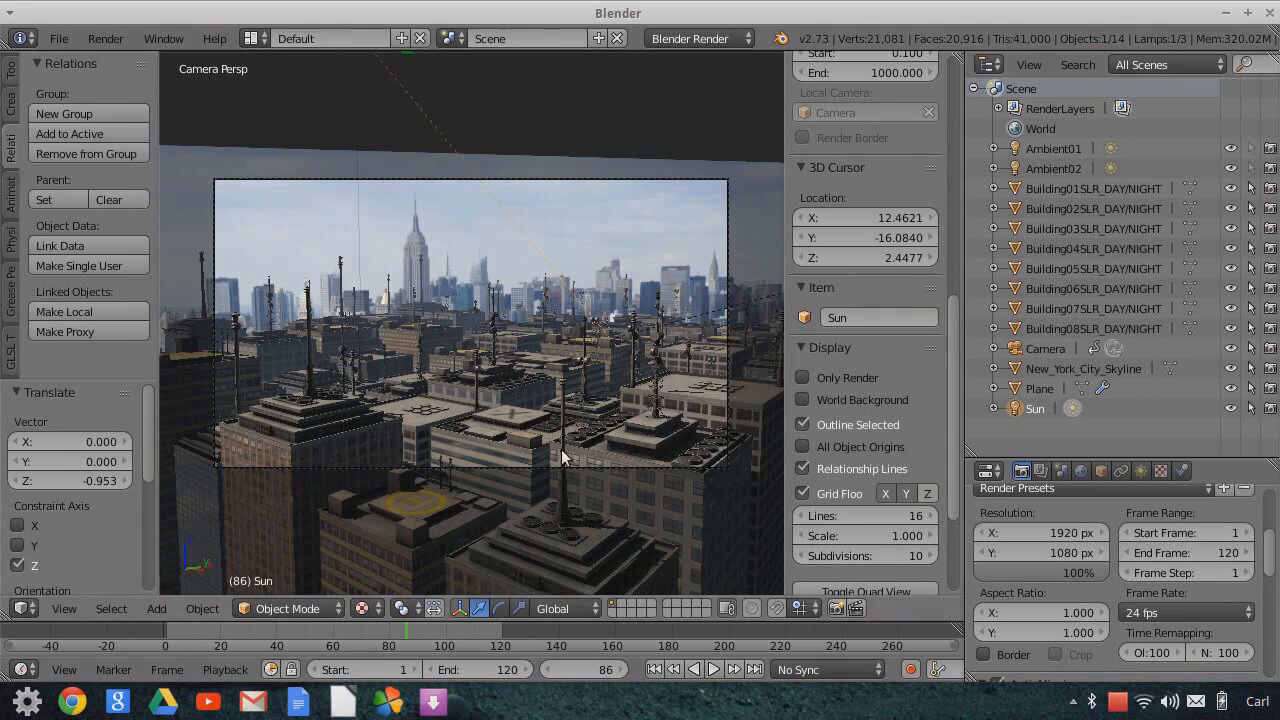
- Set the world mist's start distance to 2 and turn Only Render back on for the viewport
{"action": "left_click", "coordinate": [1082, 472]}
{"action": "left_click_drag", "start_coordinate": [1093, 455], "coordinate": [1092, 282]}
{"action": "scroll", "coordinate": [1110, 558], "scroll_direction": "down", "scroll_amount": 1}
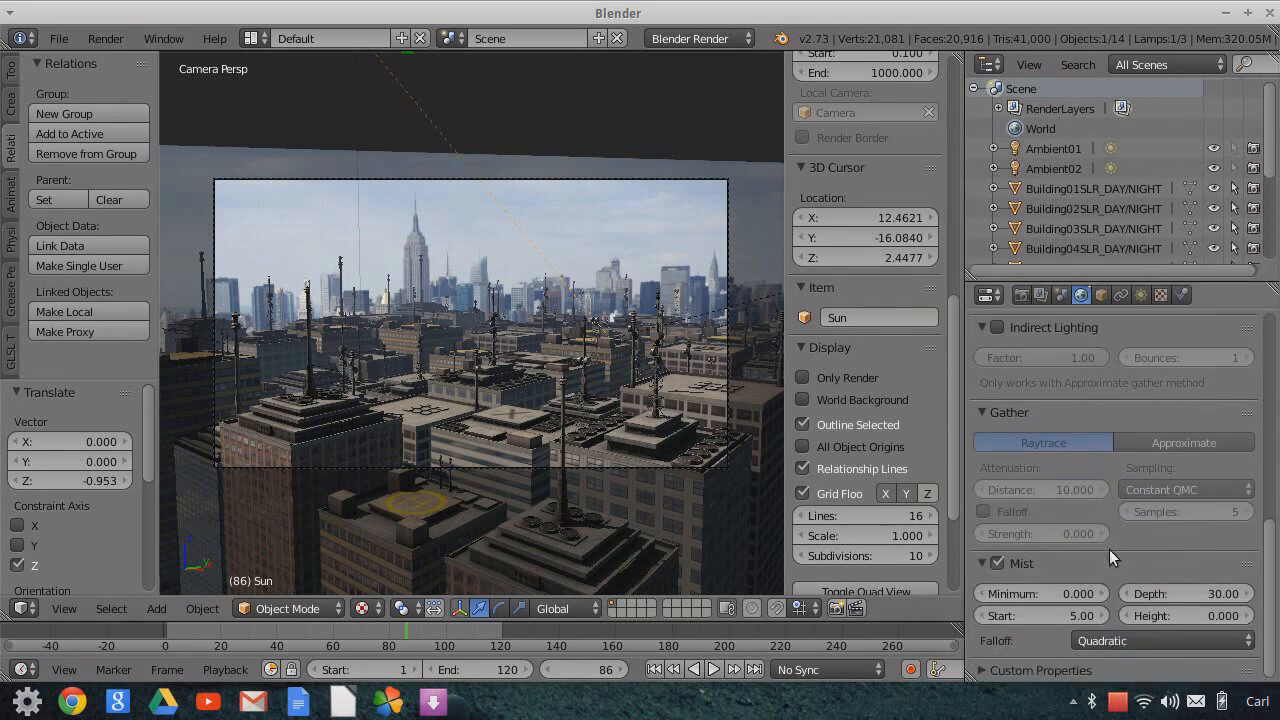
{"action": "left_click", "coordinate": [1068, 614]}
{"action": "type", "text": "2"}
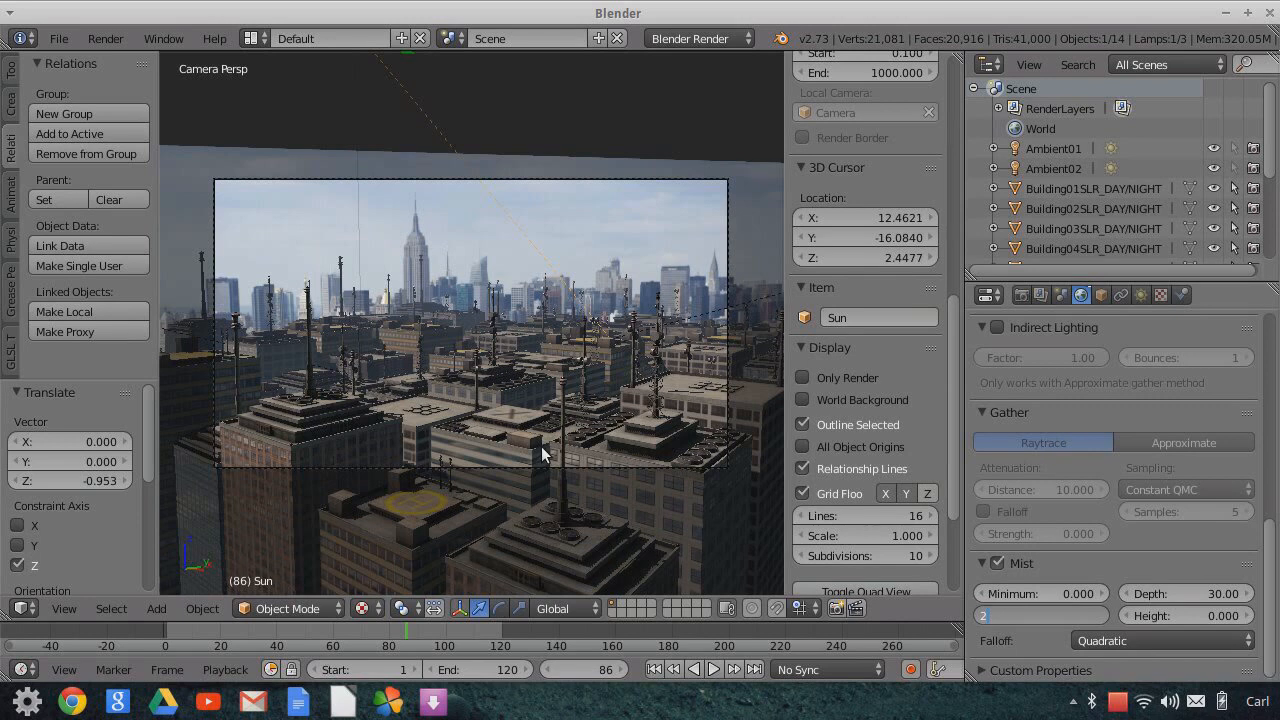
{"action": "key", "text": "Return"}
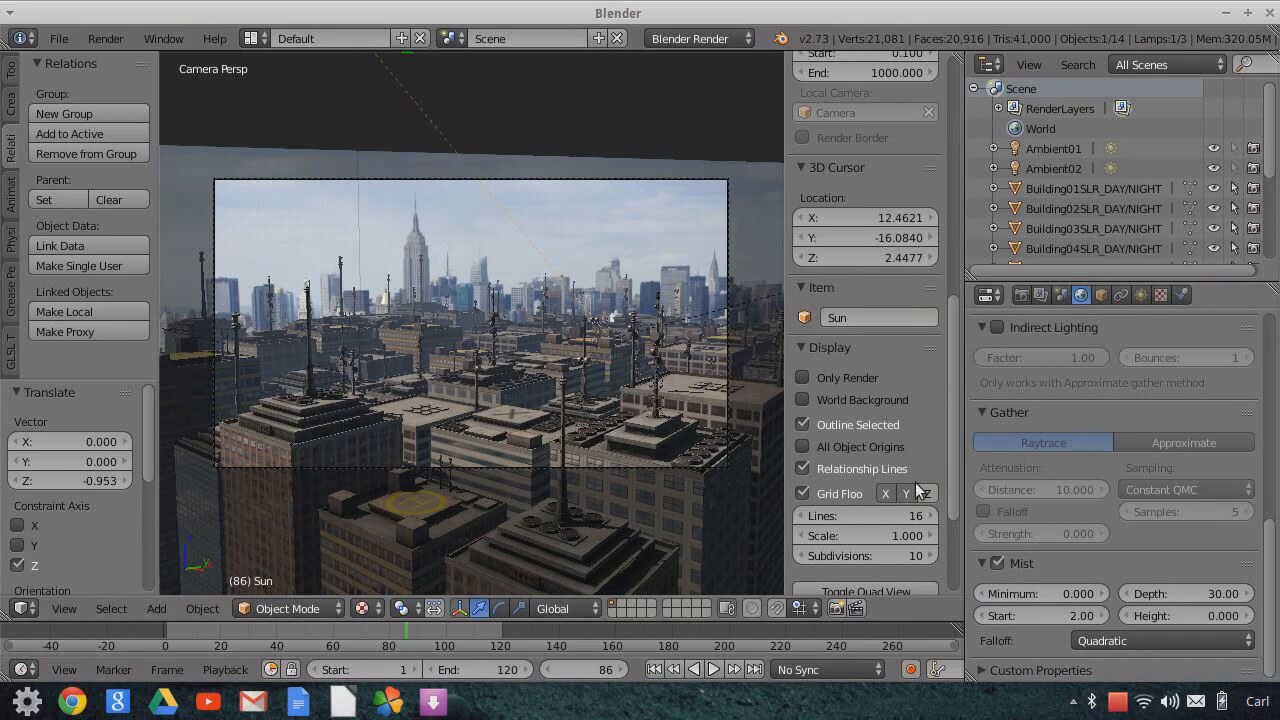
{"action": "left_click", "coordinate": [802, 377]}
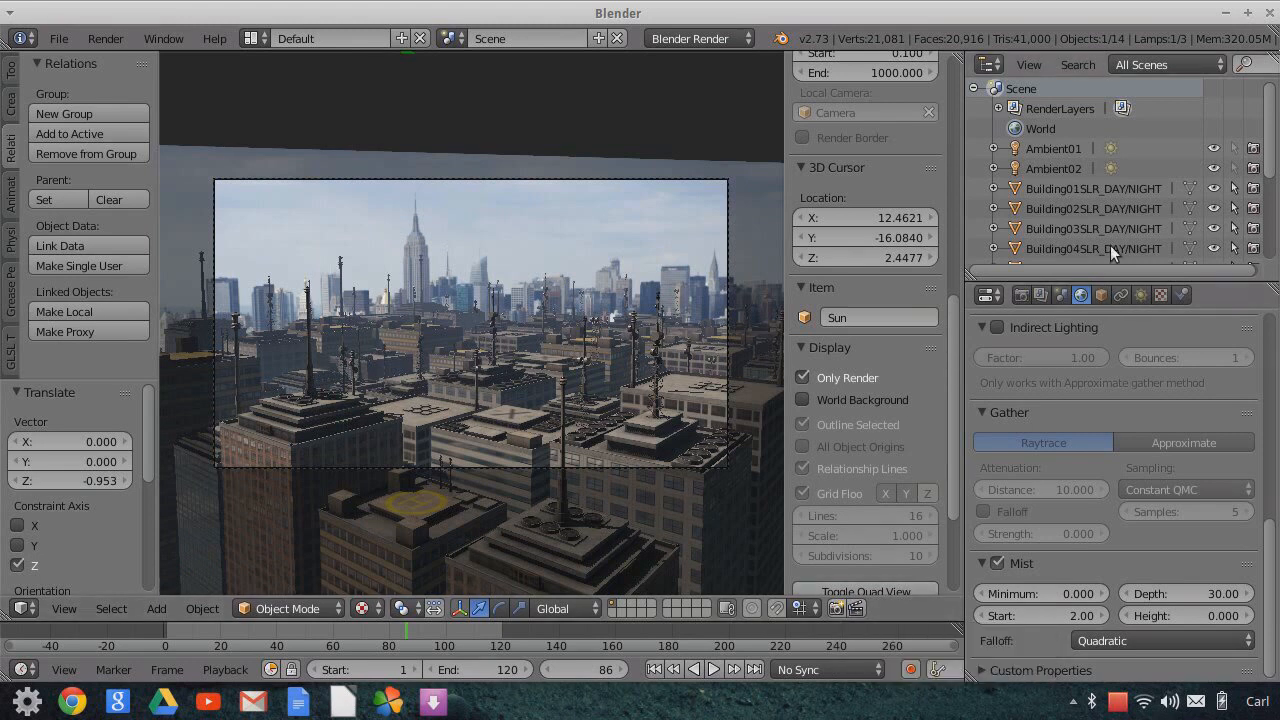
- Select the Plane and set its particle system's emission number to 70
{"action": "left_click_drag", "start_coordinate": [1106, 281], "coordinate": [1095, 412]}
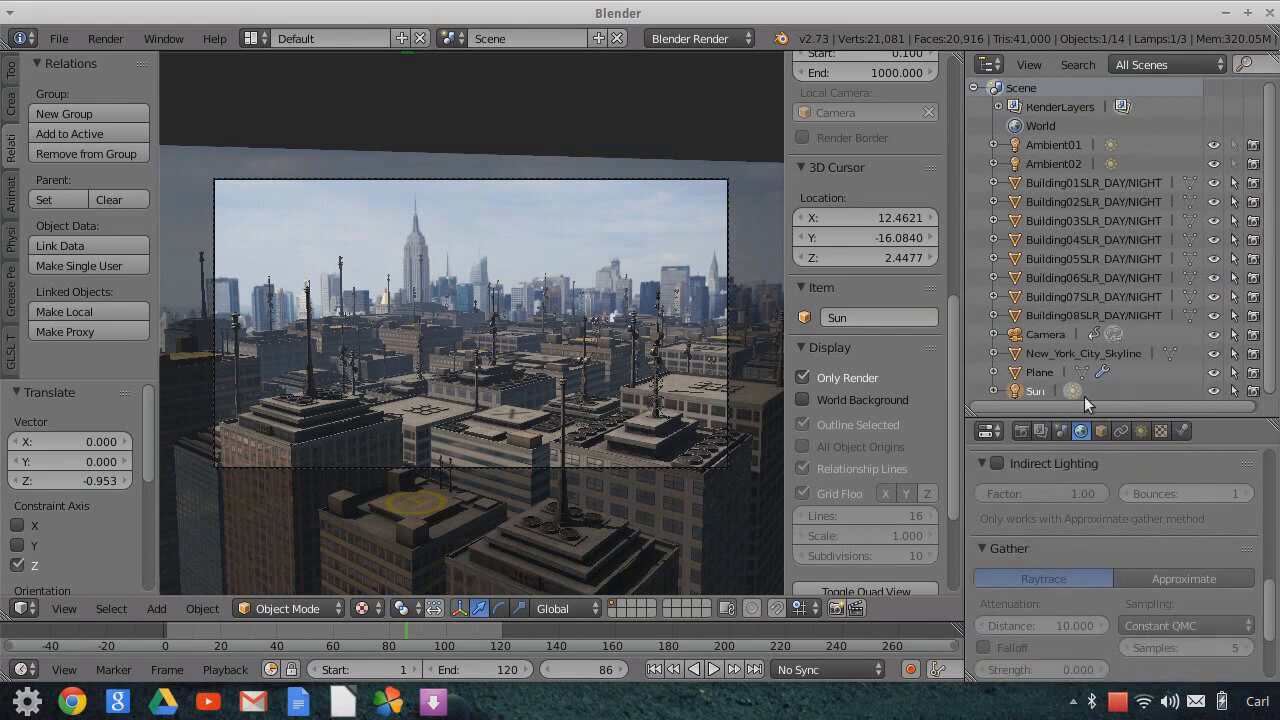
{"action": "left_click", "coordinate": [1155, 388]}
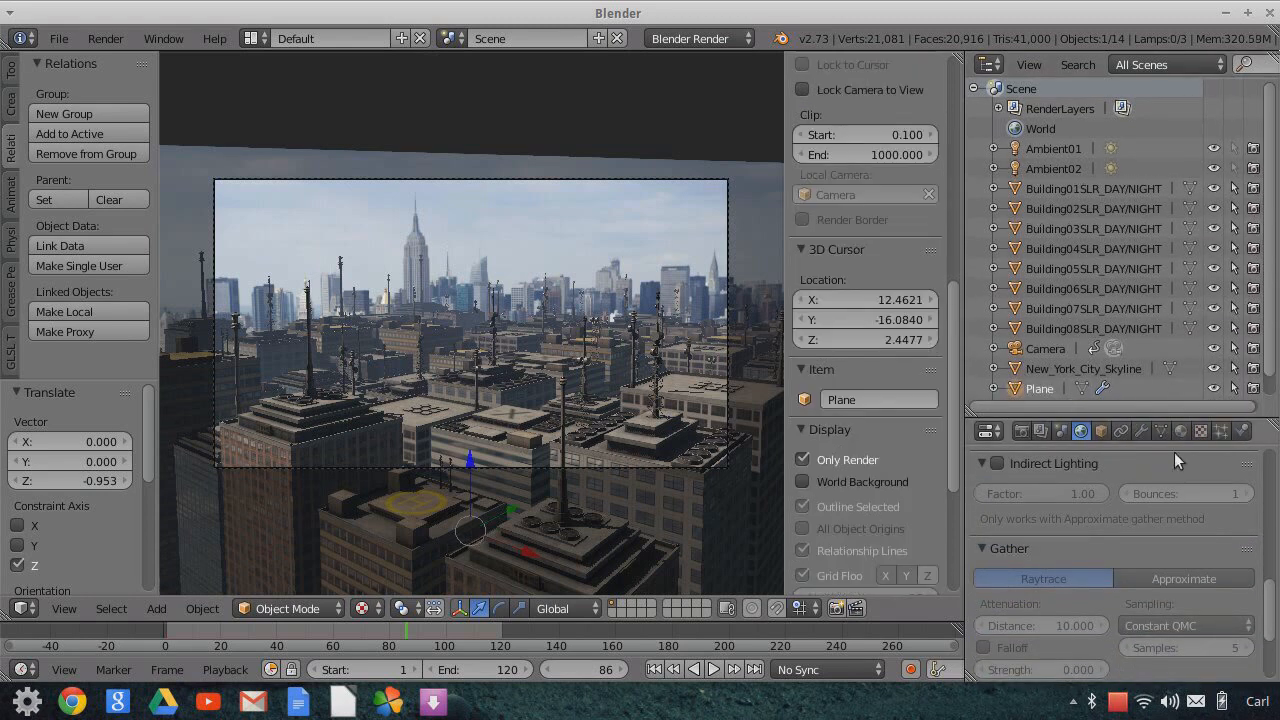
{"action": "left_click", "coordinate": [1217, 428]}
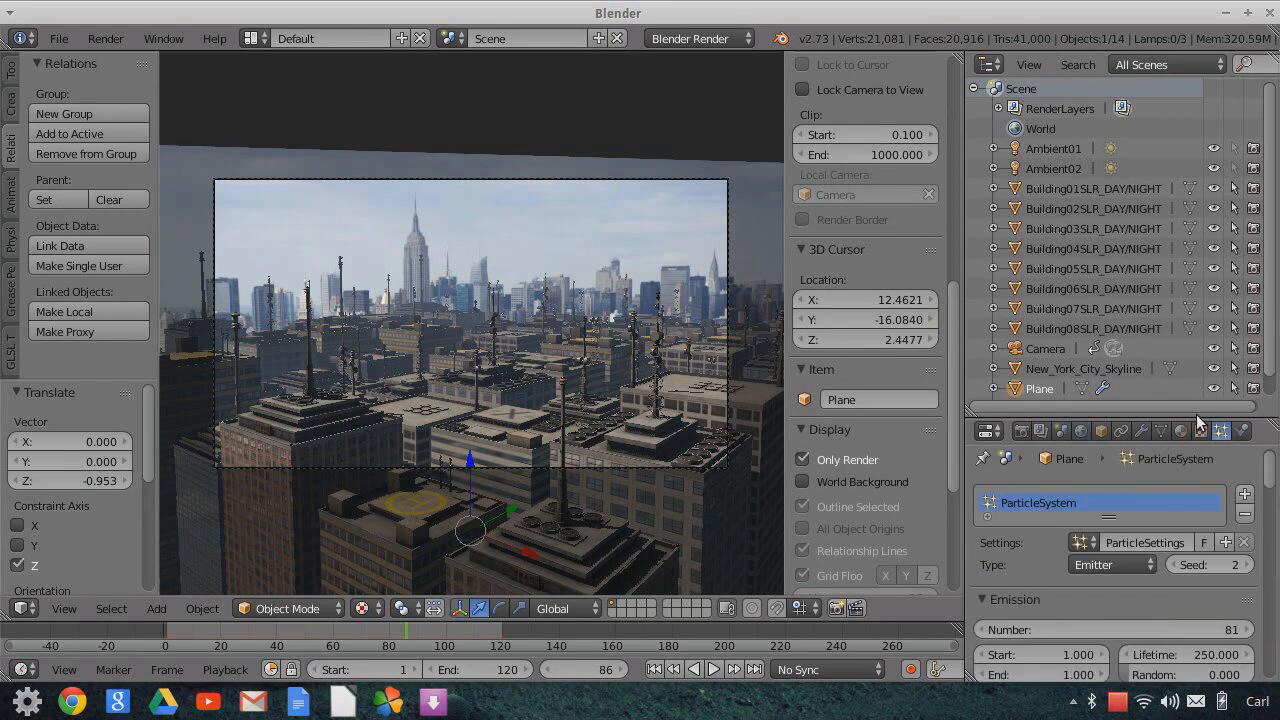
{"action": "left_click_drag", "start_coordinate": [1197, 414], "coordinate": [1190, 268]}
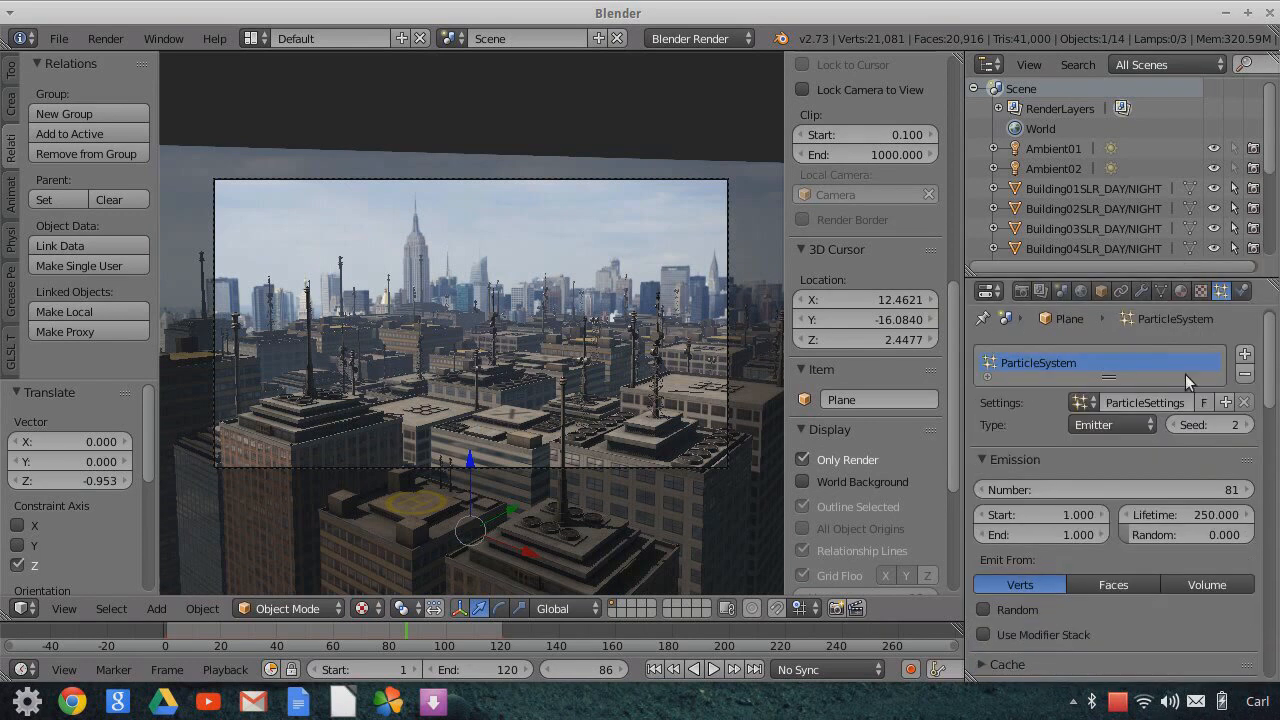
{"action": "left_click", "coordinate": [1183, 488]}
{"action": "type", "text": "70"}
{"action": "key", "text": "Return"}
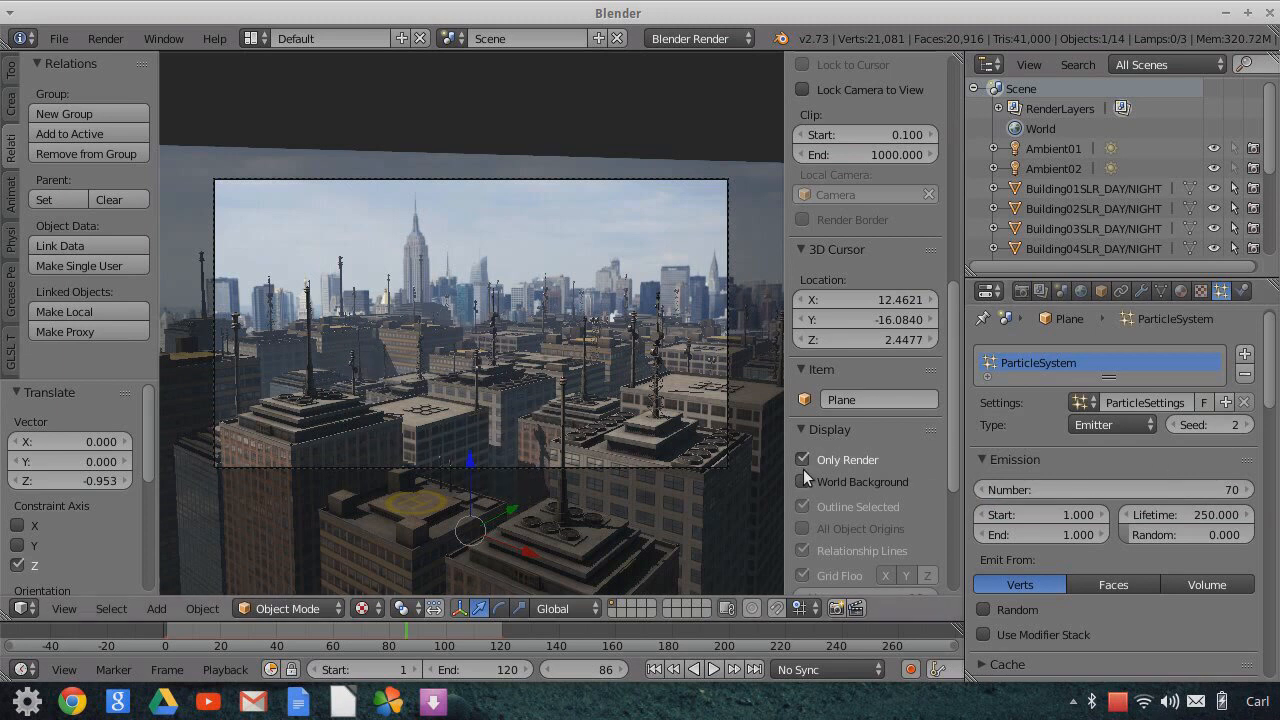
- Set the building particles' size to 1.050 and their random size to 0.298
{"action": "scroll", "coordinate": [1040, 581], "scroll_direction": "down", "scroll_amount": 15}
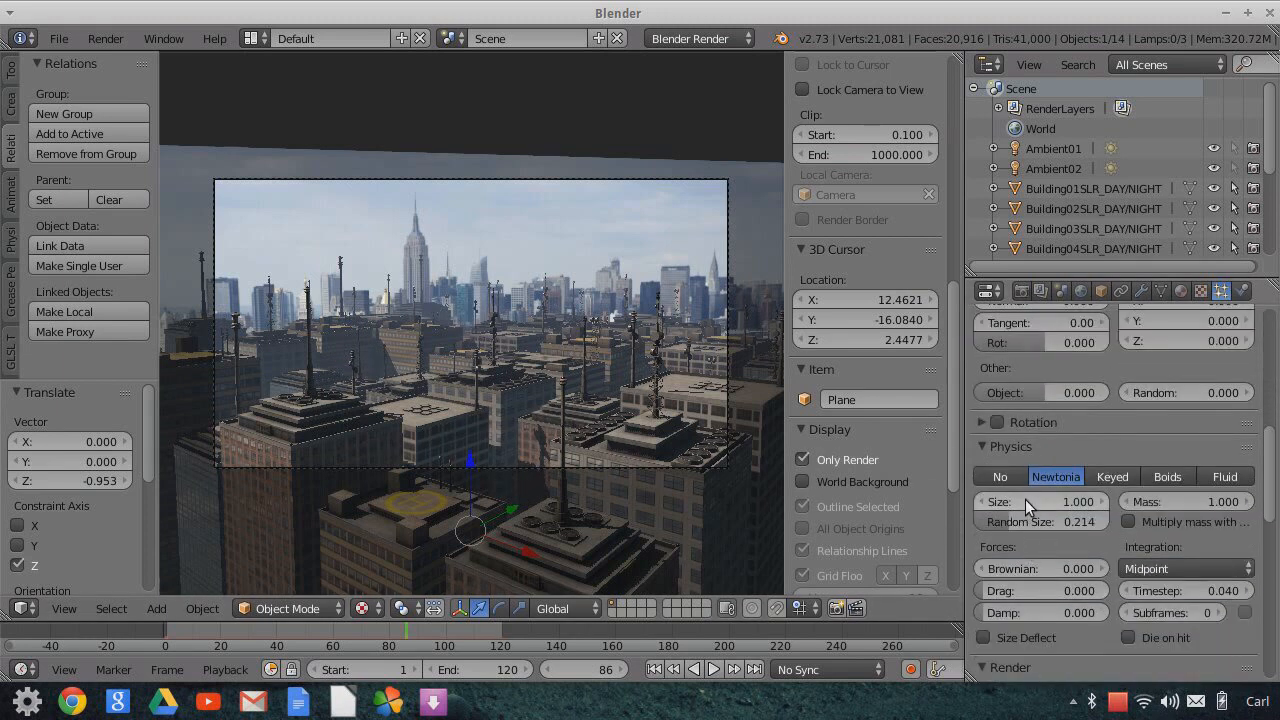
{"action": "scroll", "coordinate": [1056, 566], "scroll_direction": "down", "scroll_amount": 5}
{"action": "scroll", "coordinate": [1056, 564], "scroll_direction": "down", "scroll_amount": 4}
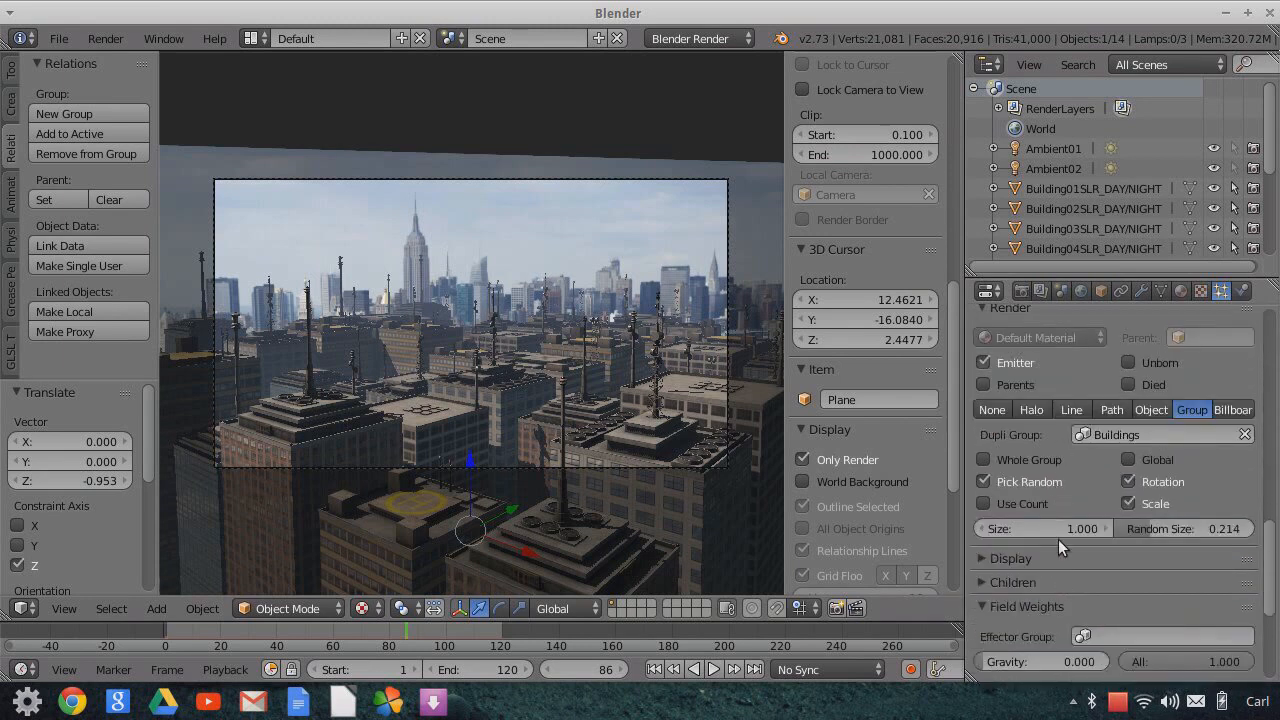
{"action": "left_click_drag", "start_coordinate": [1060, 529], "coordinate": [1070, 529]}
{"action": "left_click_drag", "start_coordinate": [1199, 530], "coordinate": [1140, 531]}
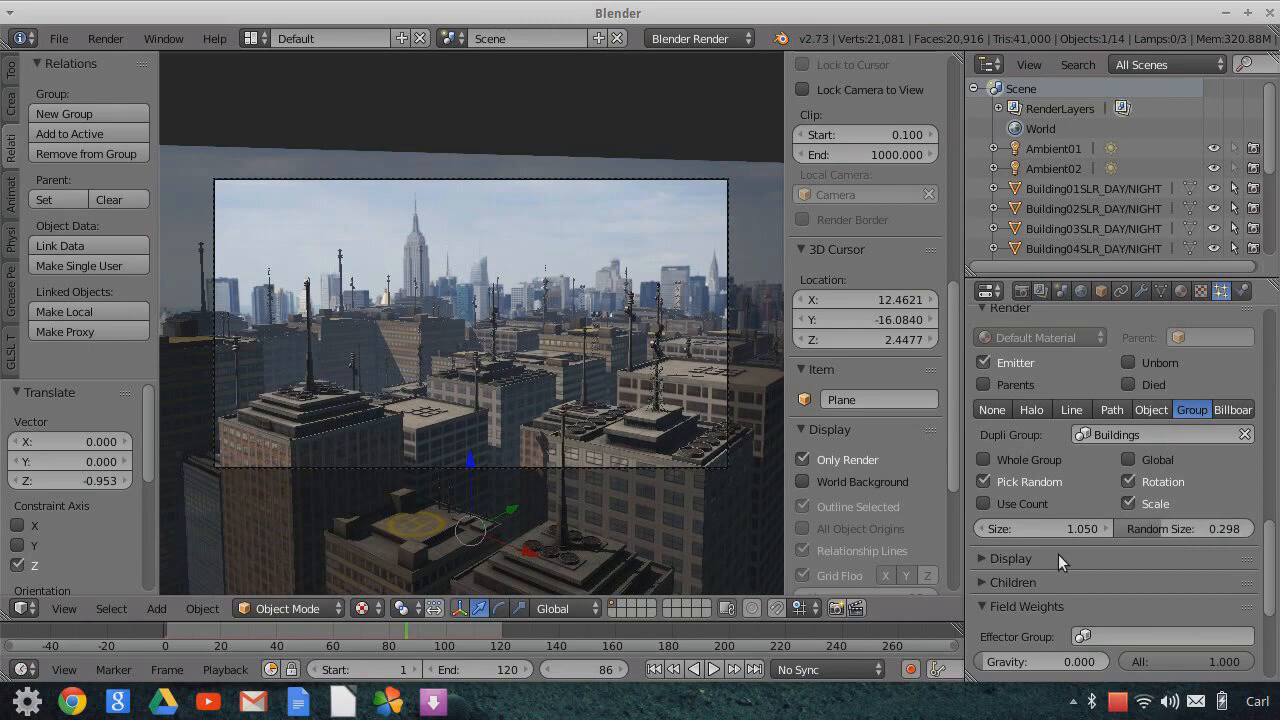
- View the first frame, go to frame 120 and try particle seeds 3 to 6, stepping back to 5
{"action": "left_click", "coordinate": [655, 670]}
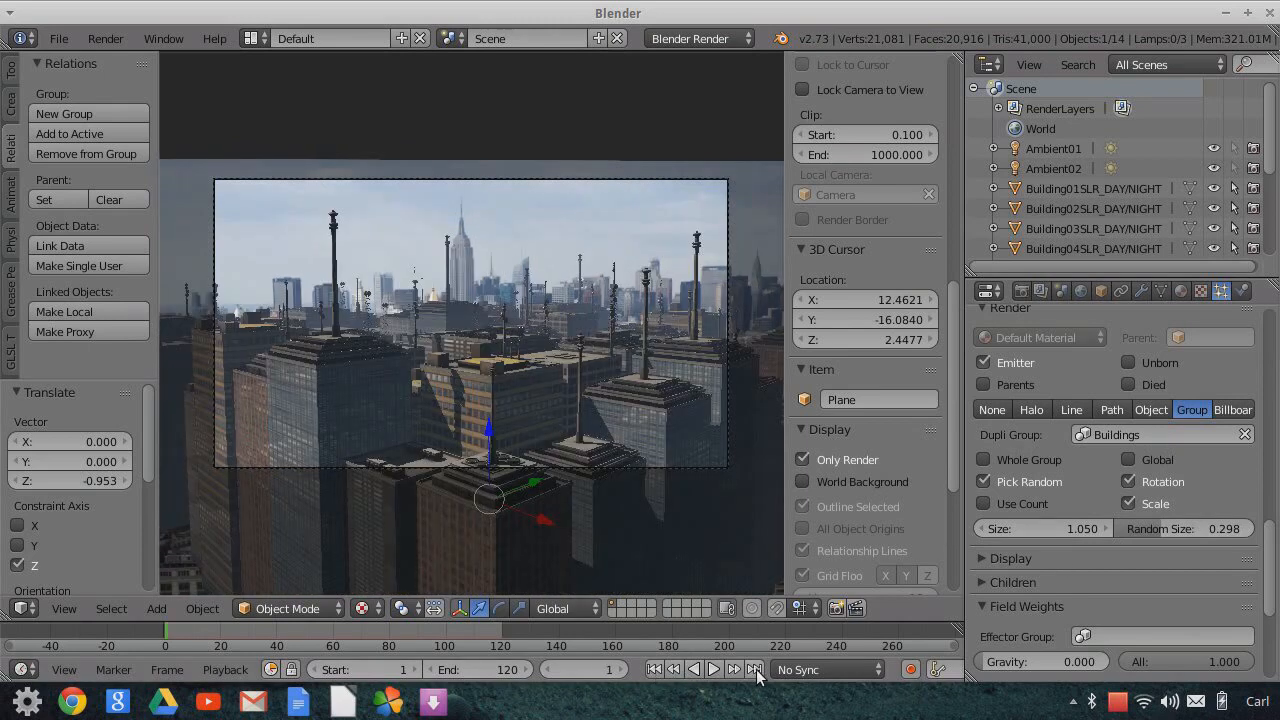
{"action": "left_click", "coordinate": [755, 670]}
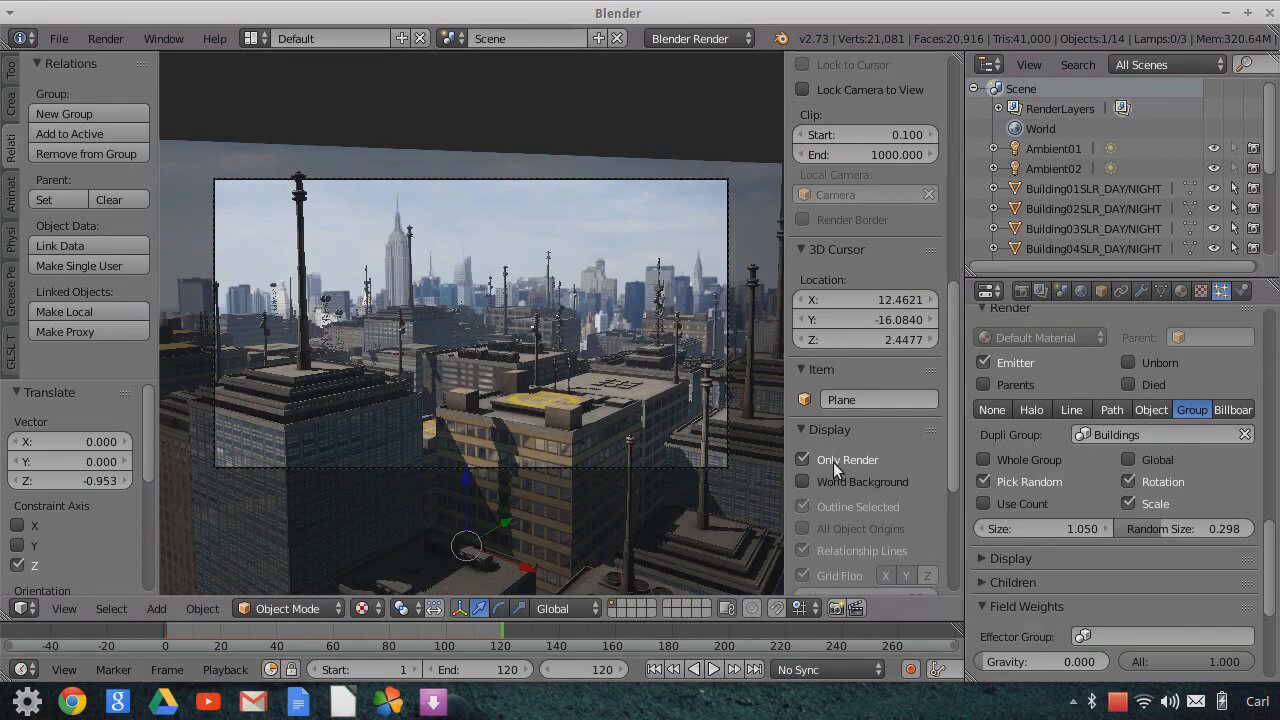
{"action": "scroll", "coordinate": [1208, 409], "scroll_direction": "up", "scroll_amount": 15}
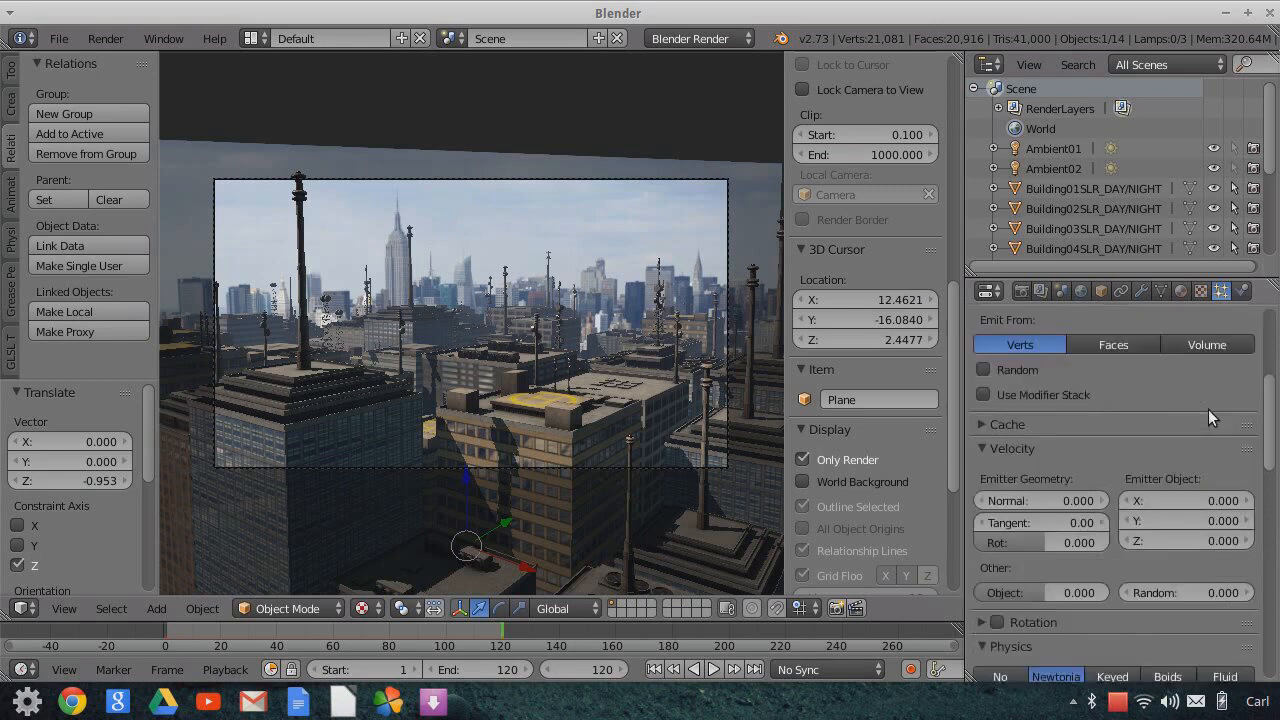
{"action": "scroll", "coordinate": [1208, 418], "scroll_direction": "up", "scroll_amount": 5}
{"action": "left_click", "coordinate": [1246, 386]}
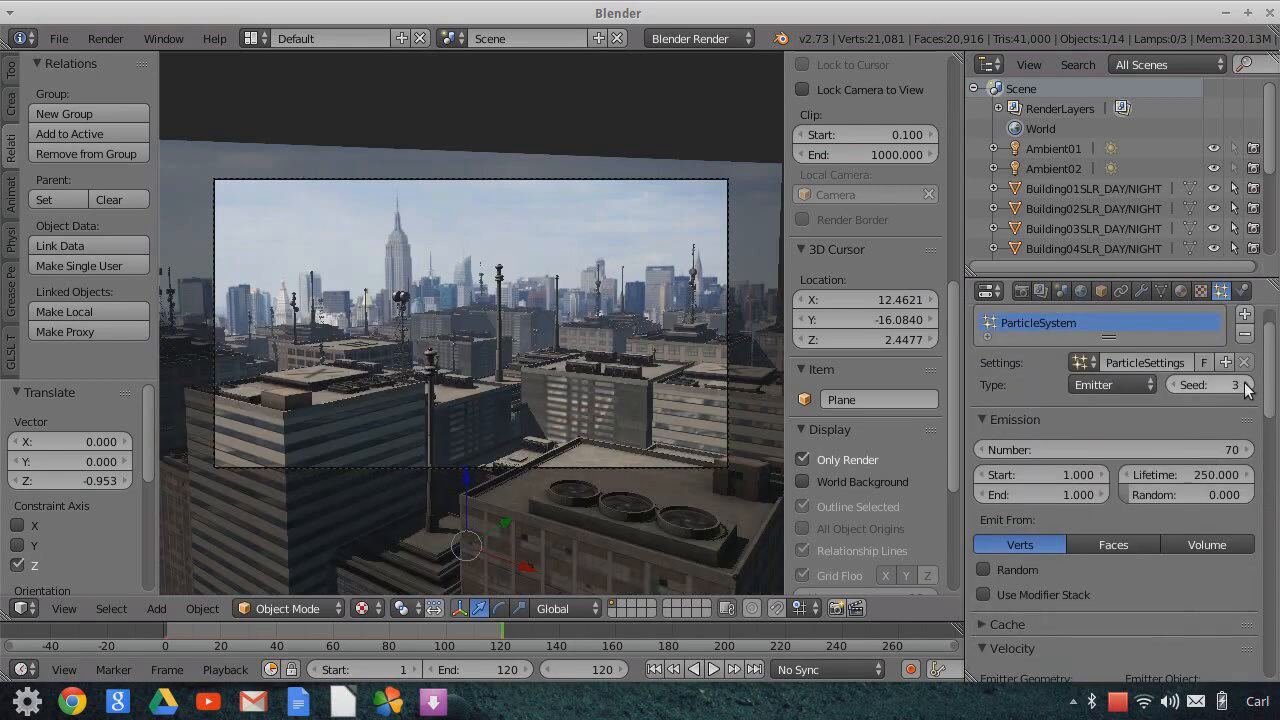
{"action": "left_click", "coordinate": [1246, 386]}
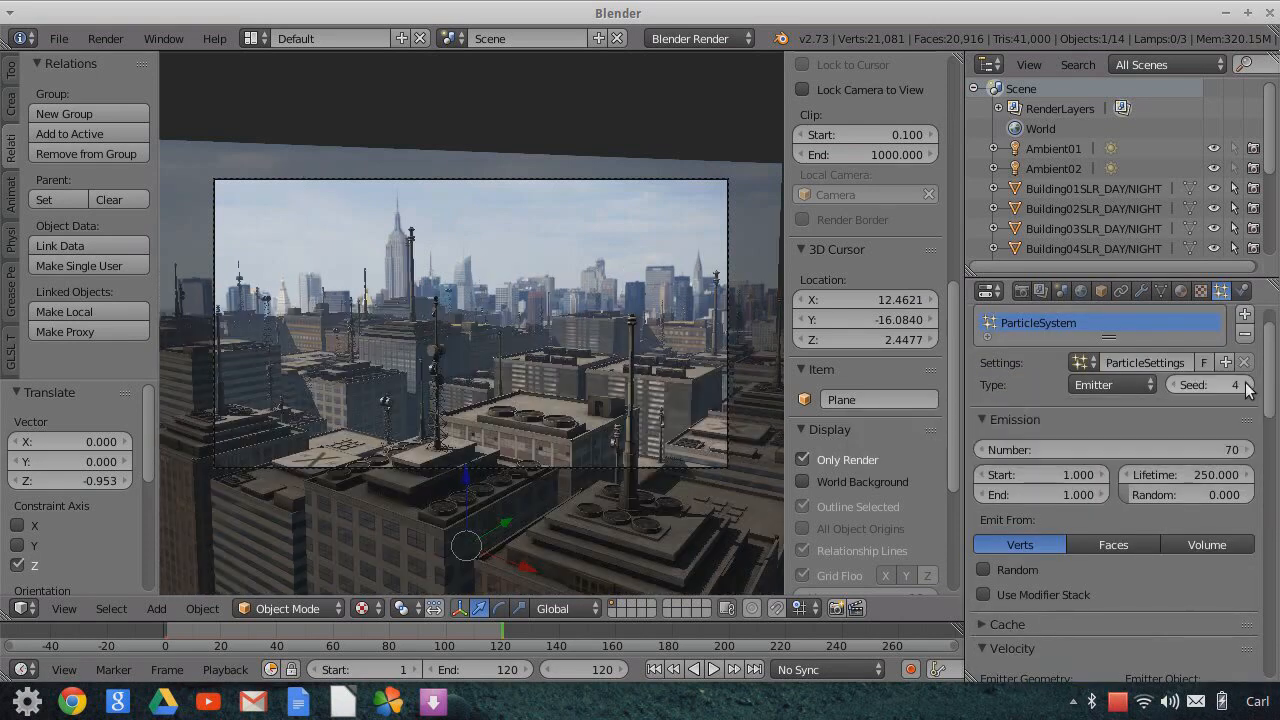
{"action": "left_click", "coordinate": [1246, 386]}
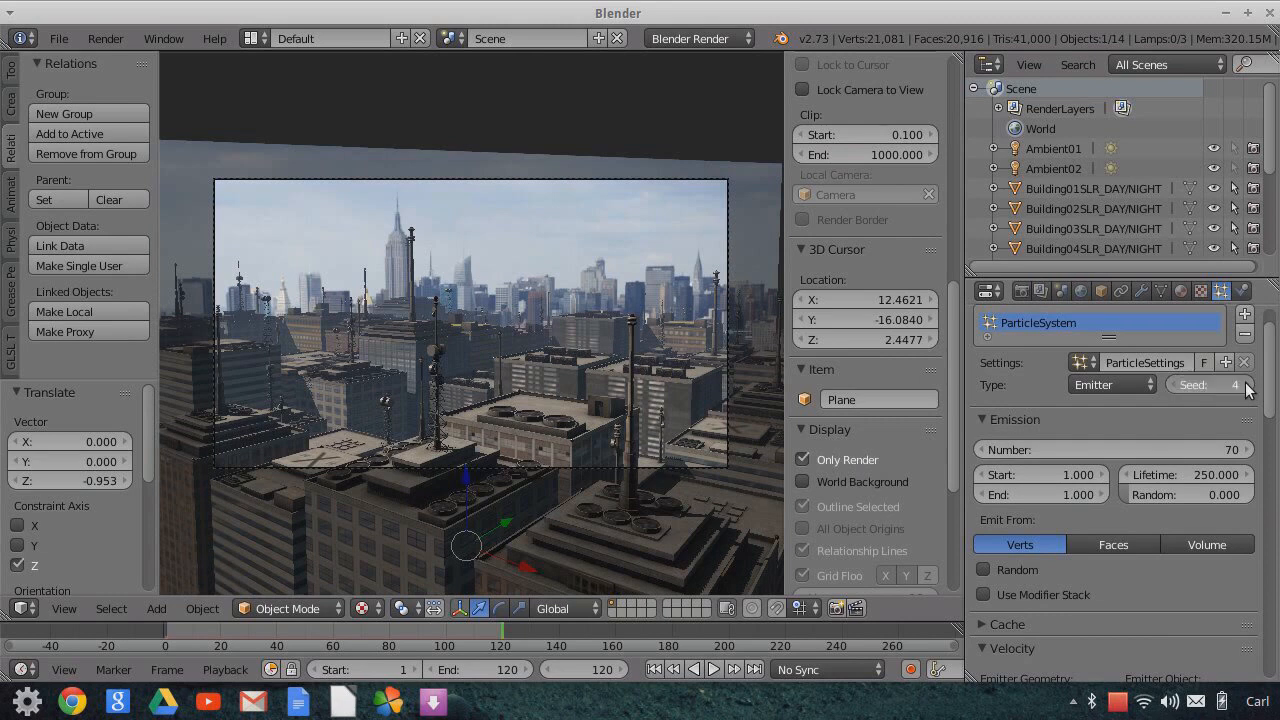
{"action": "left_click", "coordinate": [1246, 386]}
{"action": "left_click", "coordinate": [1246, 386]}
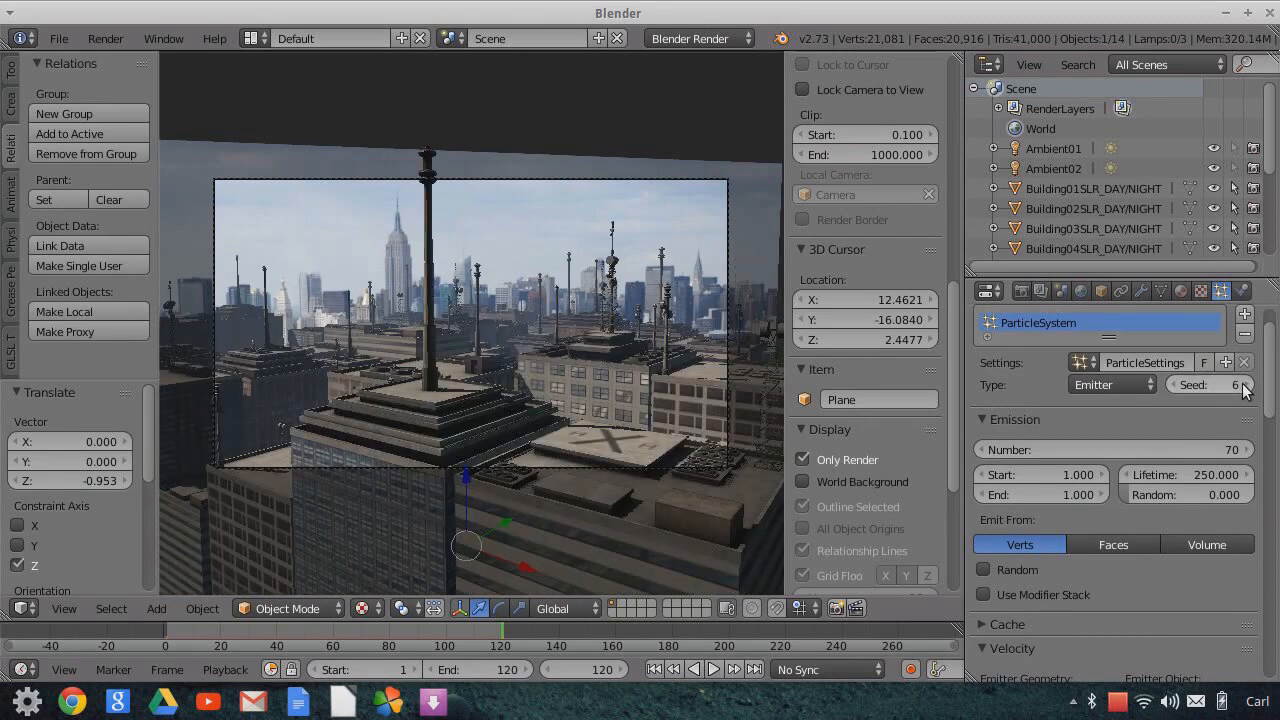
{"action": "left_click", "coordinate": [1177, 386]}
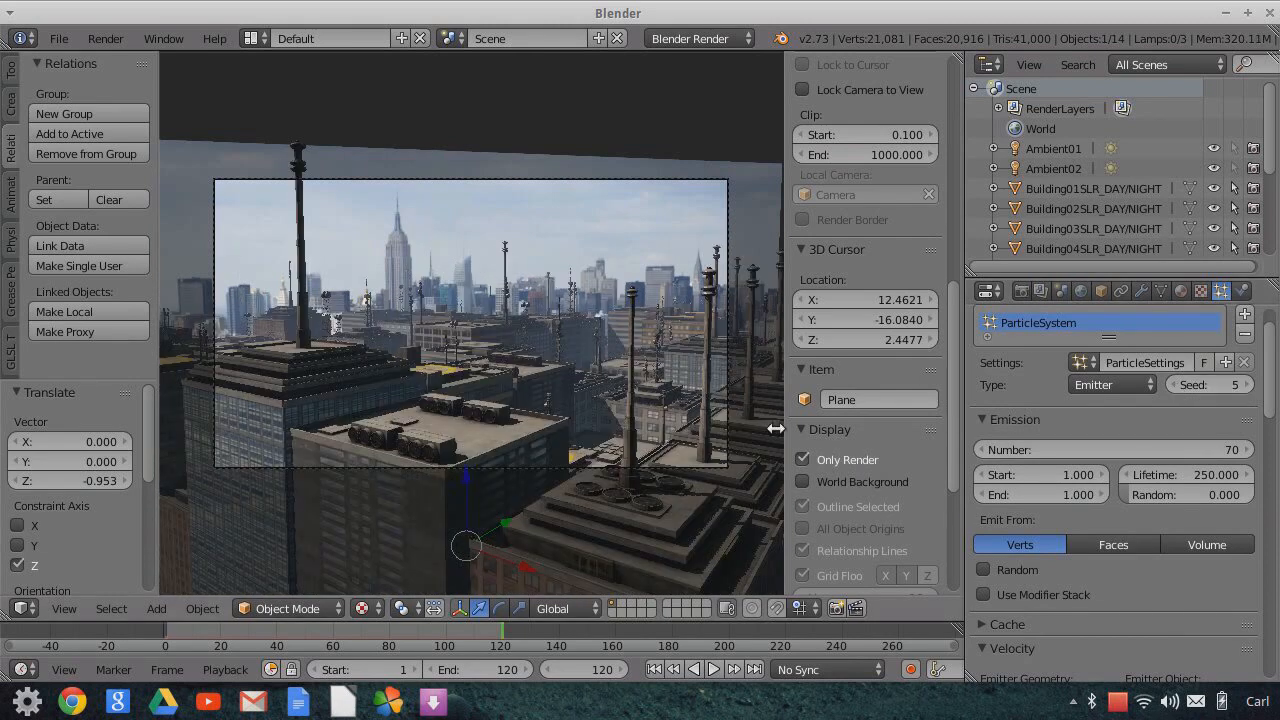
- Go to frame 100 and set the particle system's seed to 8
{"action": "left_click", "coordinate": [446, 629]}
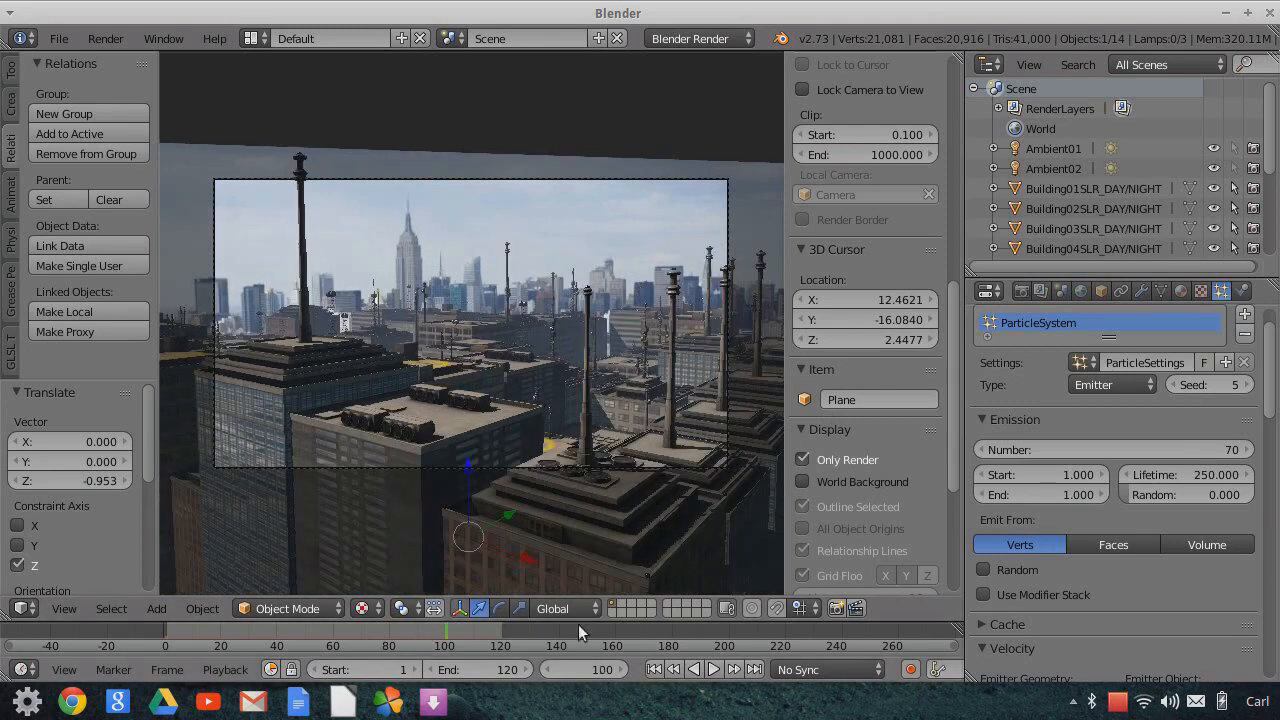
{"action": "left_click", "coordinate": [1248, 386]}
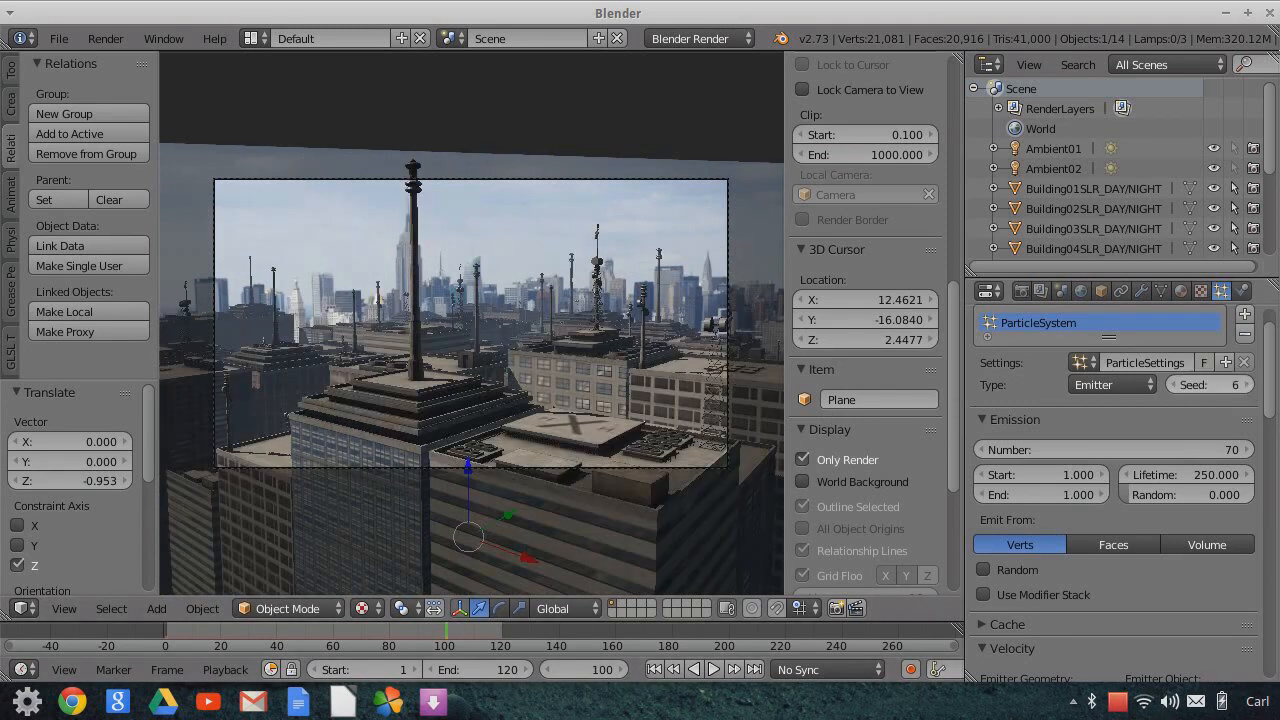
{"action": "left_click", "coordinate": [1248, 386]}
{"action": "left_click", "coordinate": [1247, 385]}
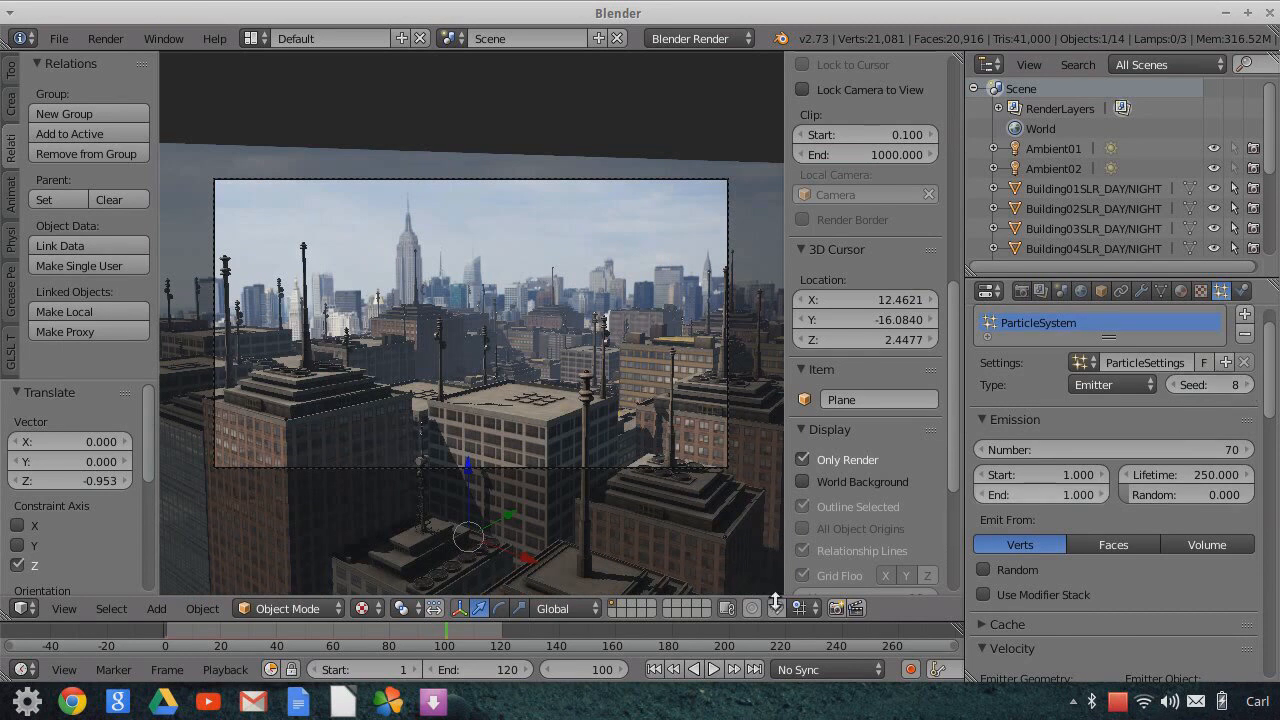
- Render frame 100 to check the rearranged buildings and return to the 3D view
{"action": "left_click", "coordinate": [836, 608]}
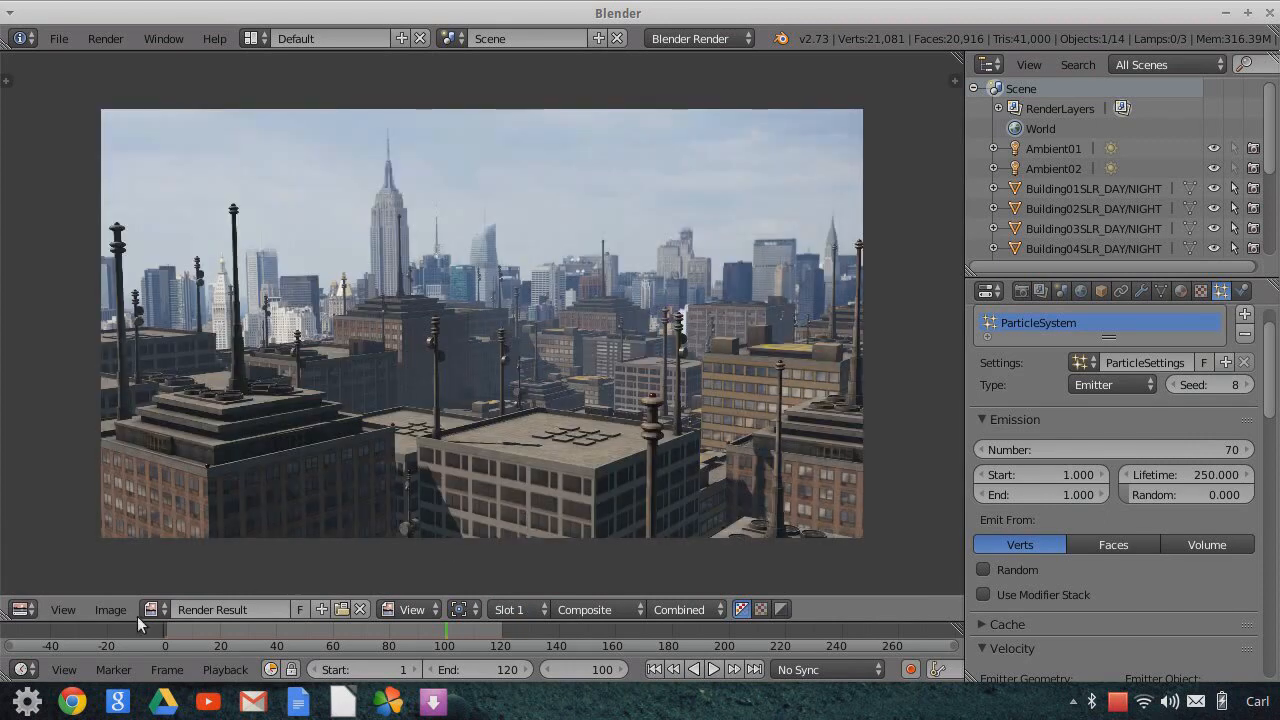
{"action": "left_click", "coordinate": [22, 609]}
{"action": "left_click", "coordinate": [40, 586]}
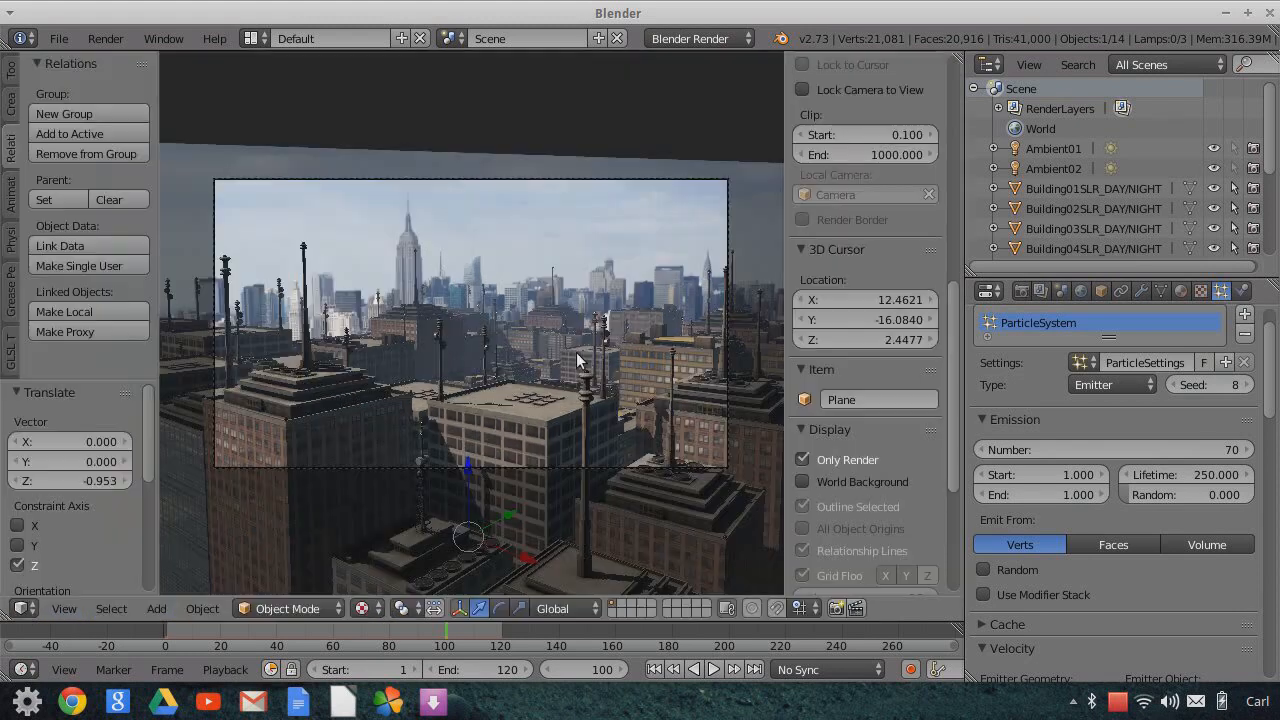
- Replace the New York skyline backdrop's texture image with LandscapesCityNight0013_L.jpg from the Textures folder
{"action": "right_click", "coordinate": [571, 167]}
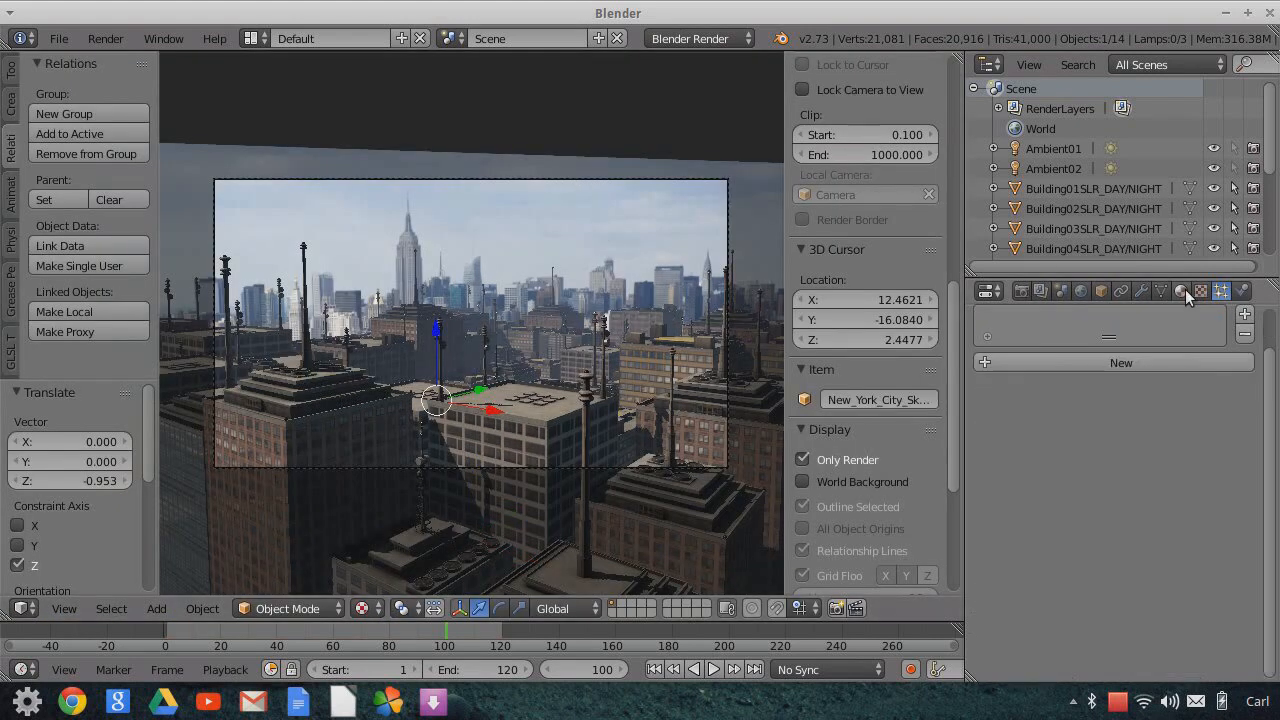
{"action": "left_click", "coordinate": [1182, 290]}
{"action": "left_click", "coordinate": [1201, 290]}
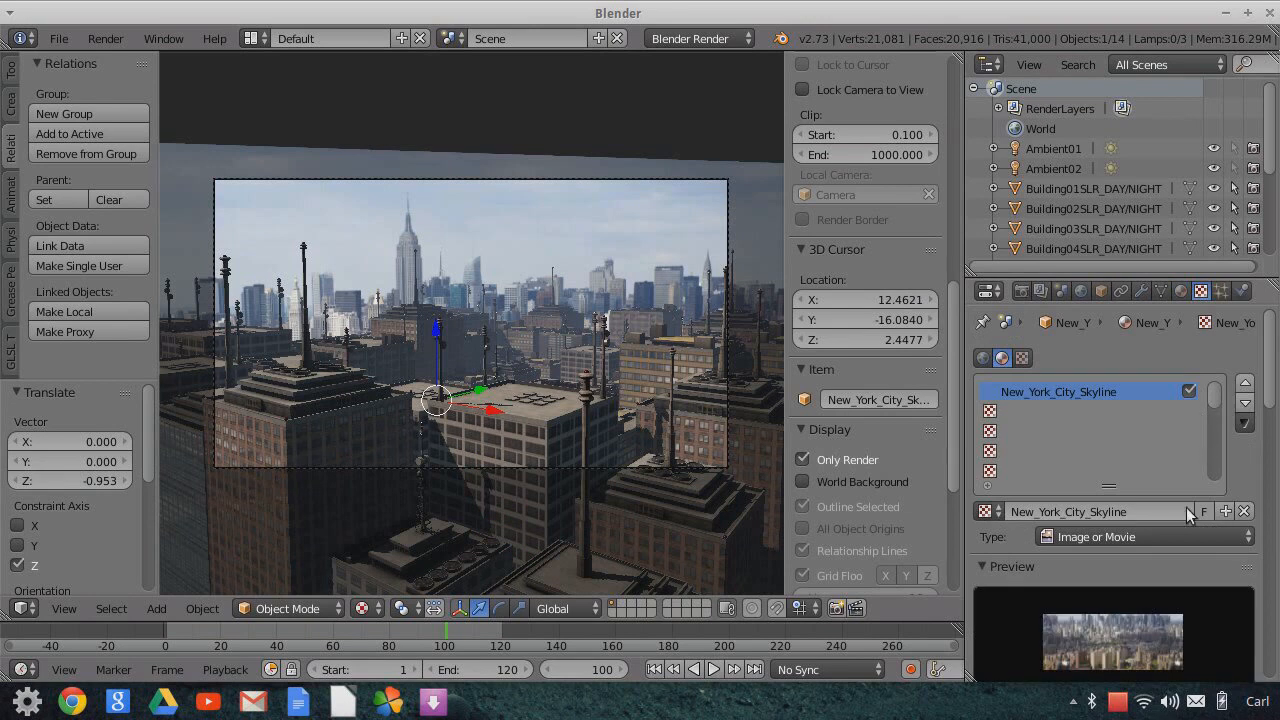
{"action": "scroll", "coordinate": [1188, 581], "scroll_direction": "down", "scroll_amount": 5}
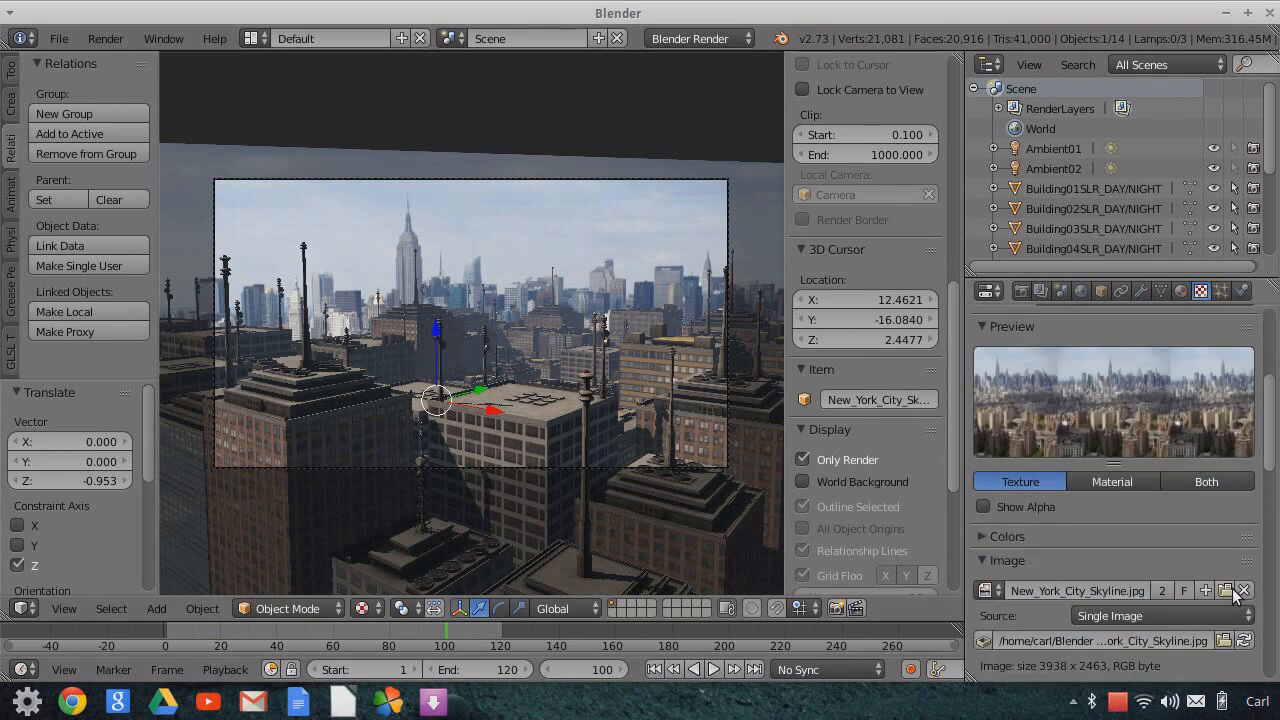
{"action": "left_click", "coordinate": [1226, 591]}
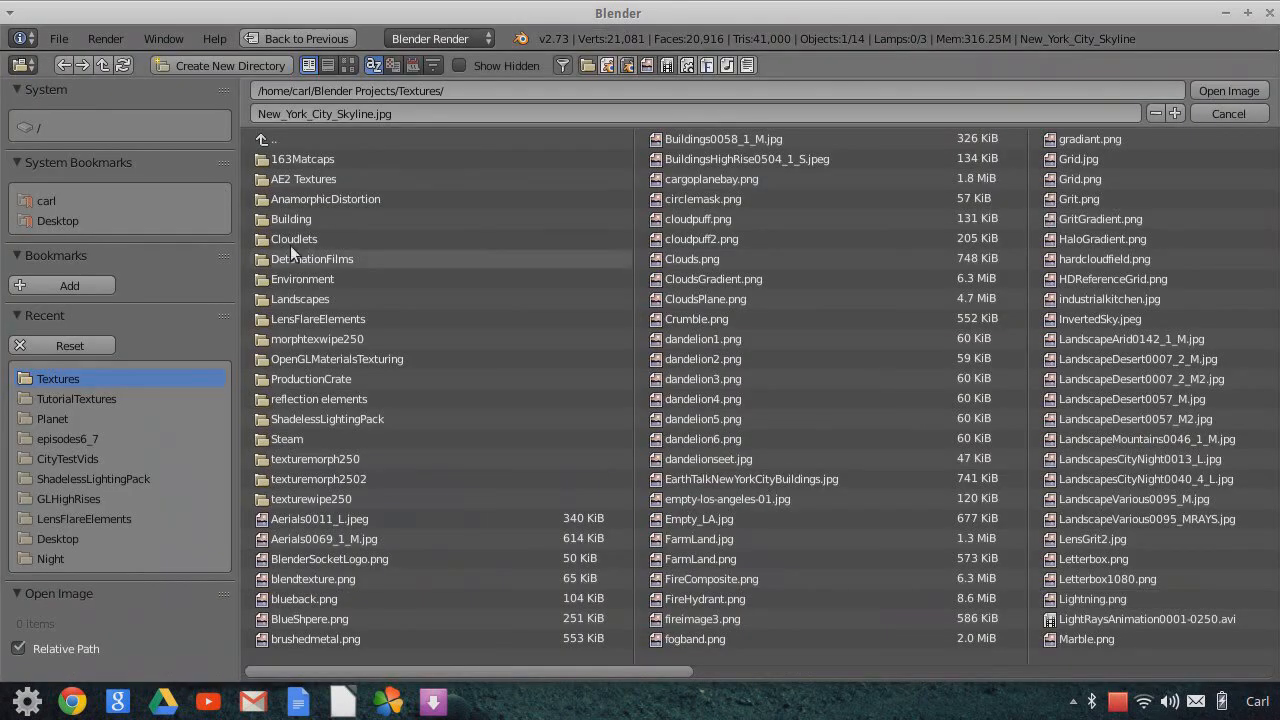
{"action": "left_click", "coordinate": [348, 65]}
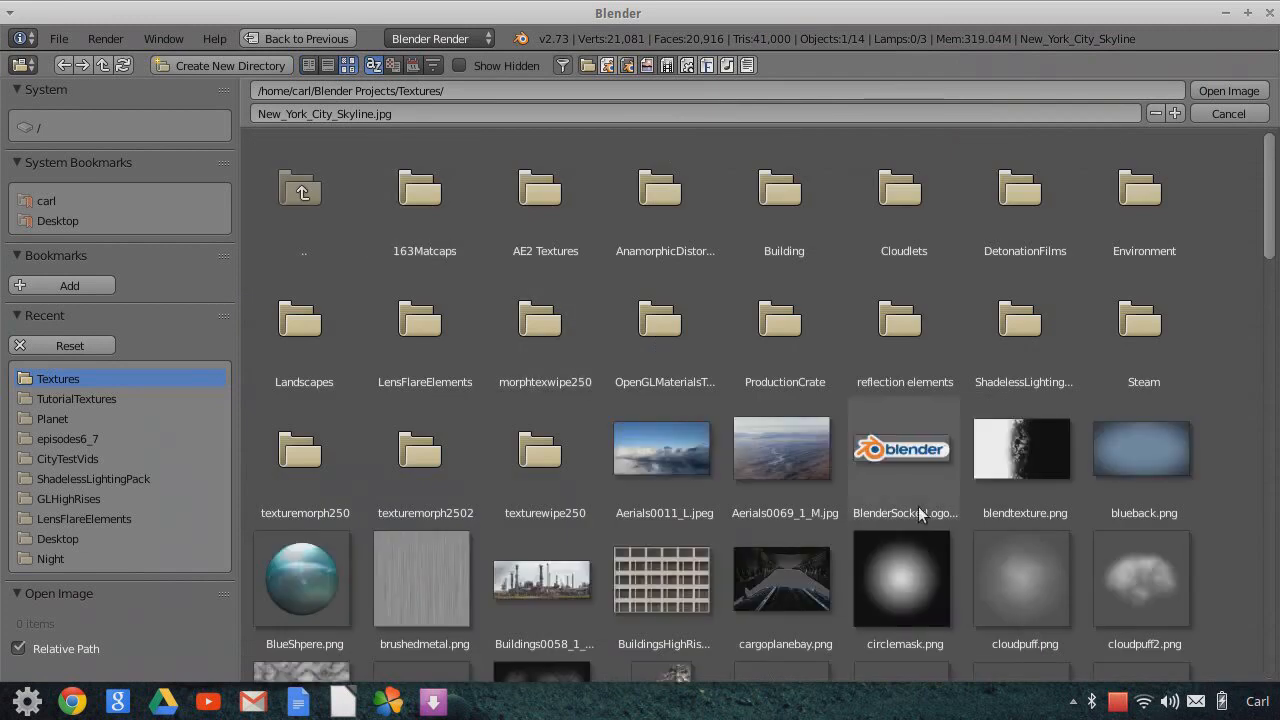
{"action": "scroll", "coordinate": [918, 506], "scroll_direction": "down", "scroll_amount": 10}
{"action": "scroll", "coordinate": [918, 506], "scroll_direction": "down", "scroll_amount": 4}
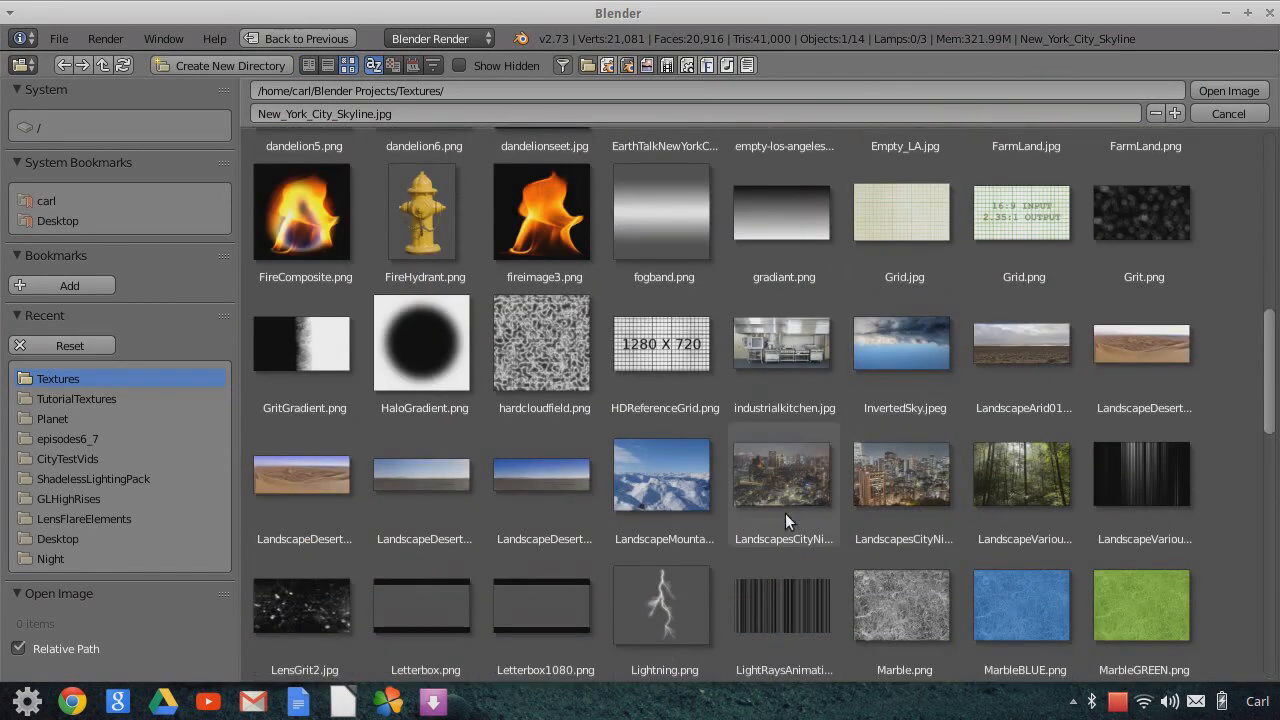
{"action": "left_click", "coordinate": [783, 484]}
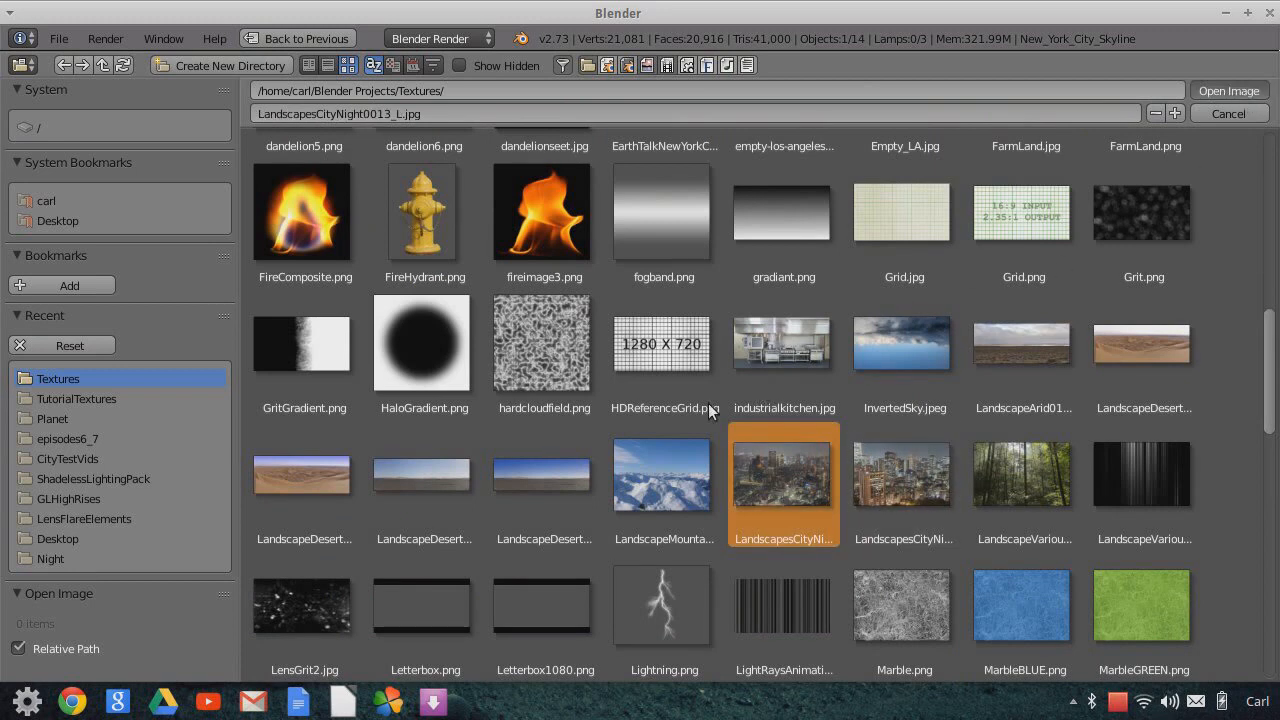
{"action": "key", "text": "Return"}
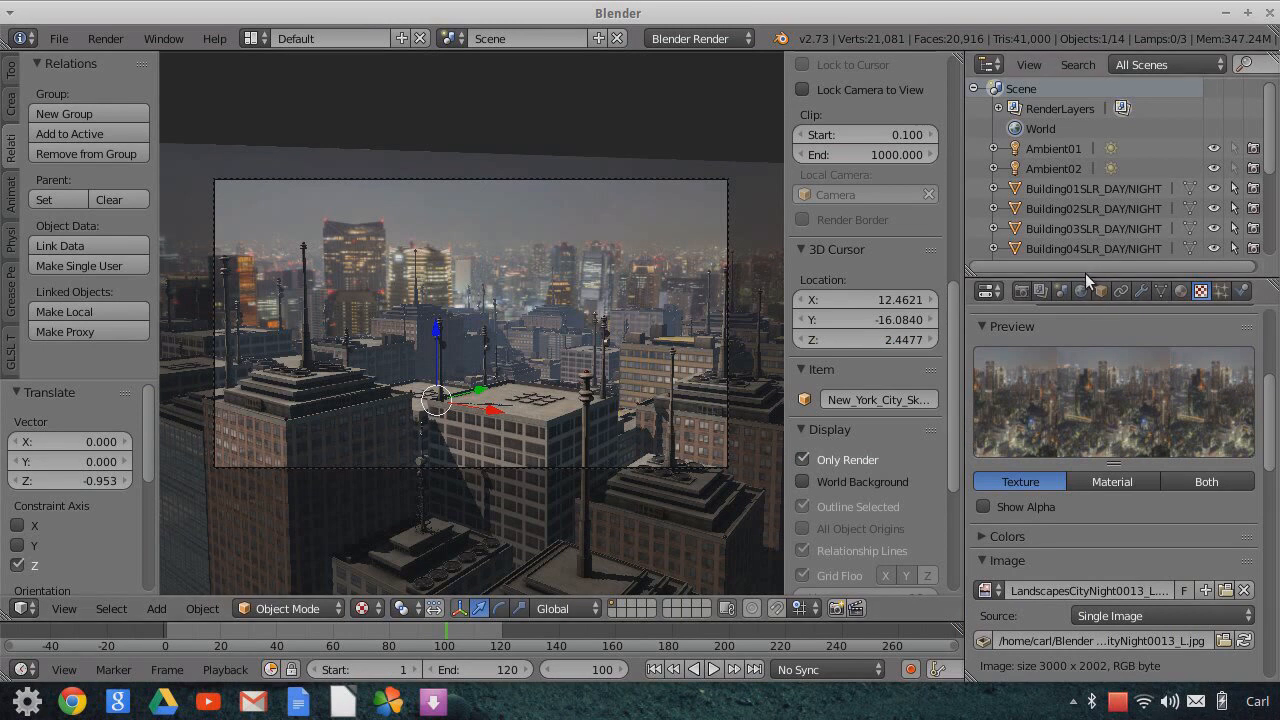
- Sample the world's horizon color from the hazy sky just above the lit buildings in the night backdrop
{"action": "left_click_drag", "start_coordinate": [1086, 270], "coordinate": [1086, 550]}
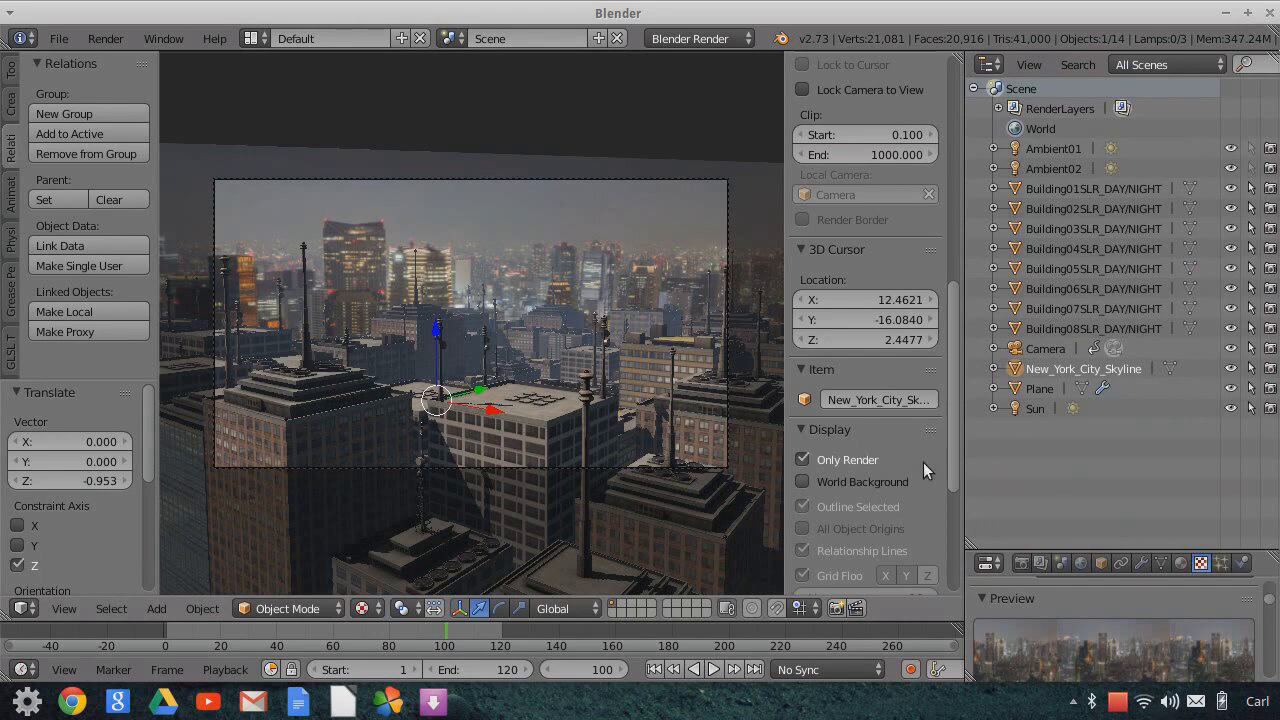
{"action": "left_click", "coordinate": [1080, 563]}
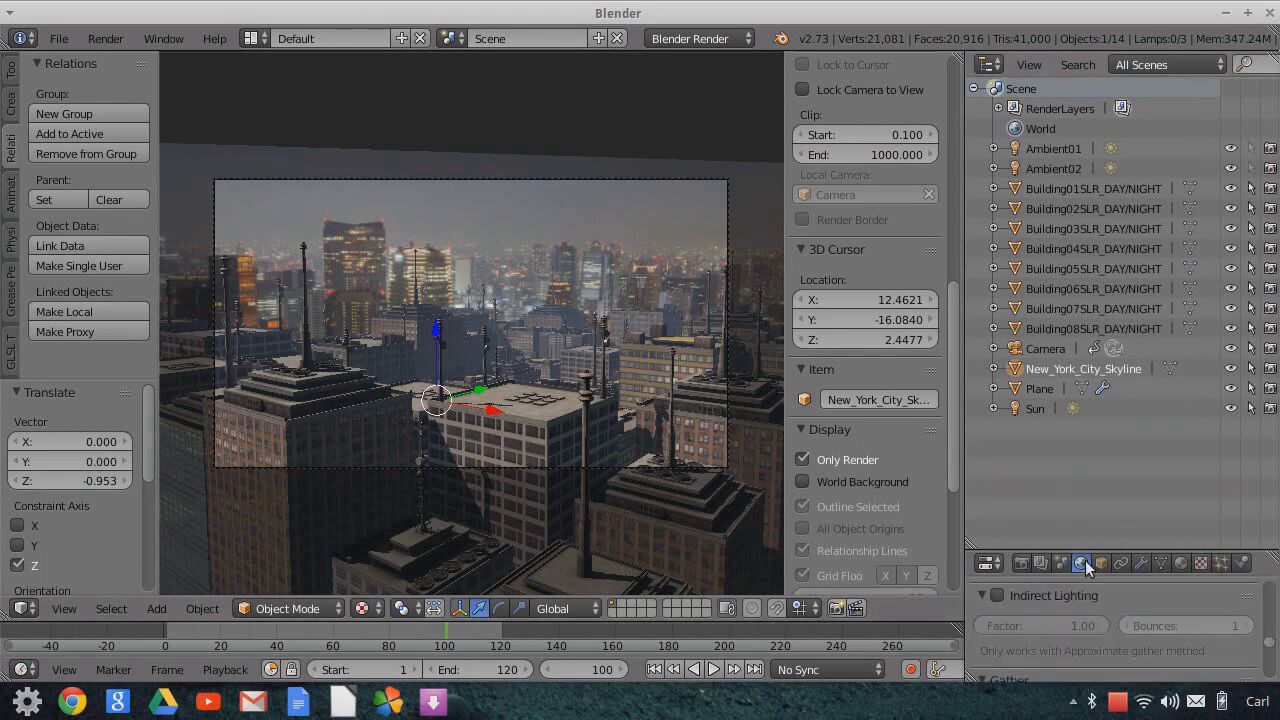
{"action": "left_click_drag", "start_coordinate": [1085, 551], "coordinate": [1070, 318]}
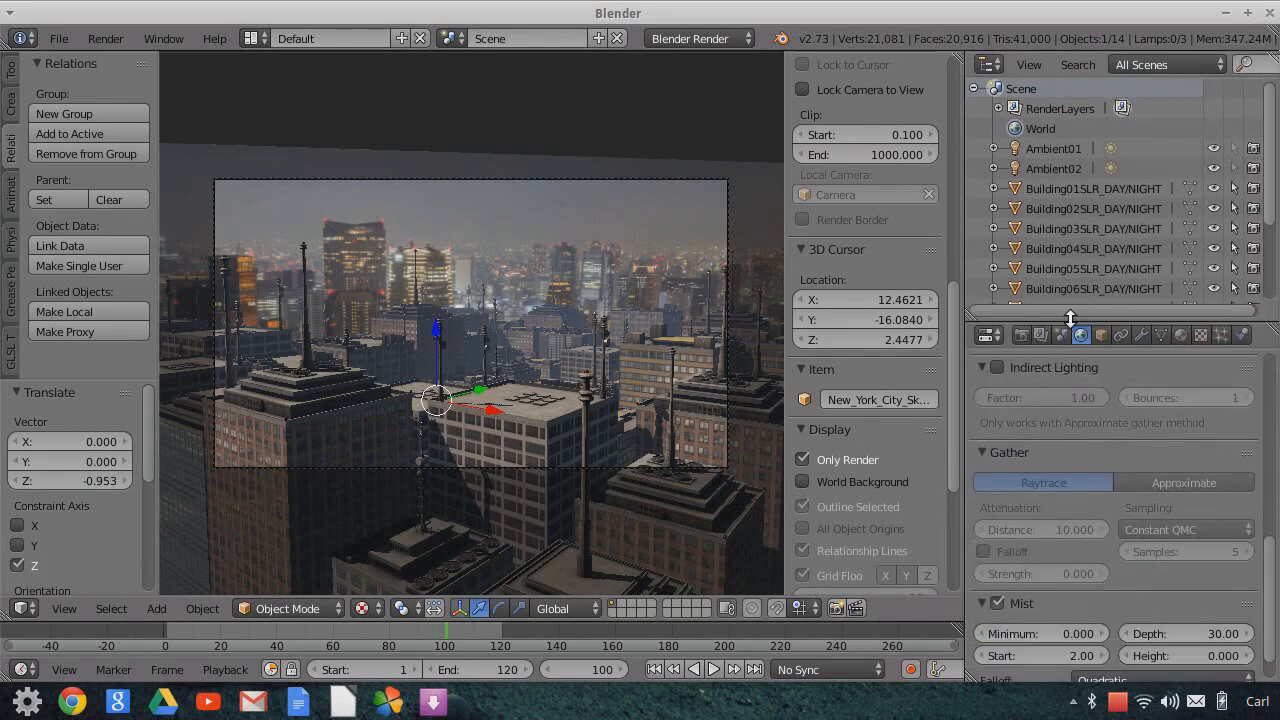
{"action": "scroll", "coordinate": [1112, 474], "scroll_direction": "up", "scroll_amount": 10}
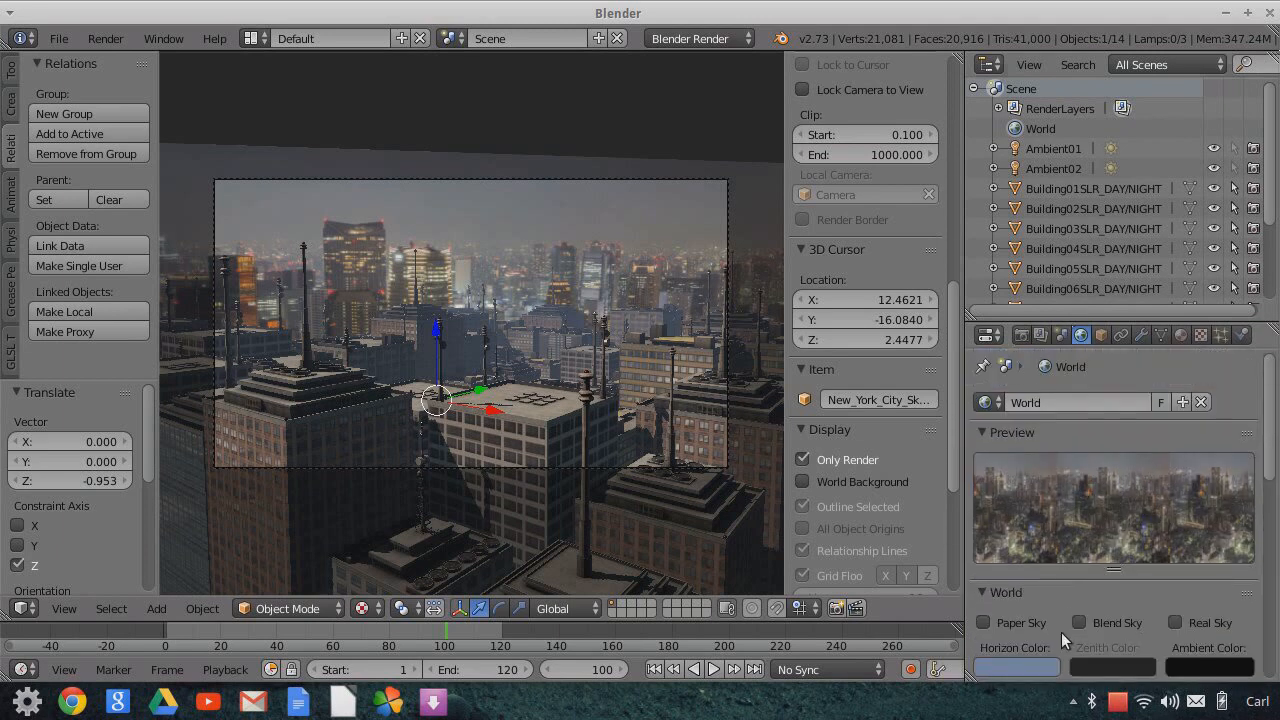
{"action": "left_click", "coordinate": [1017, 667]}
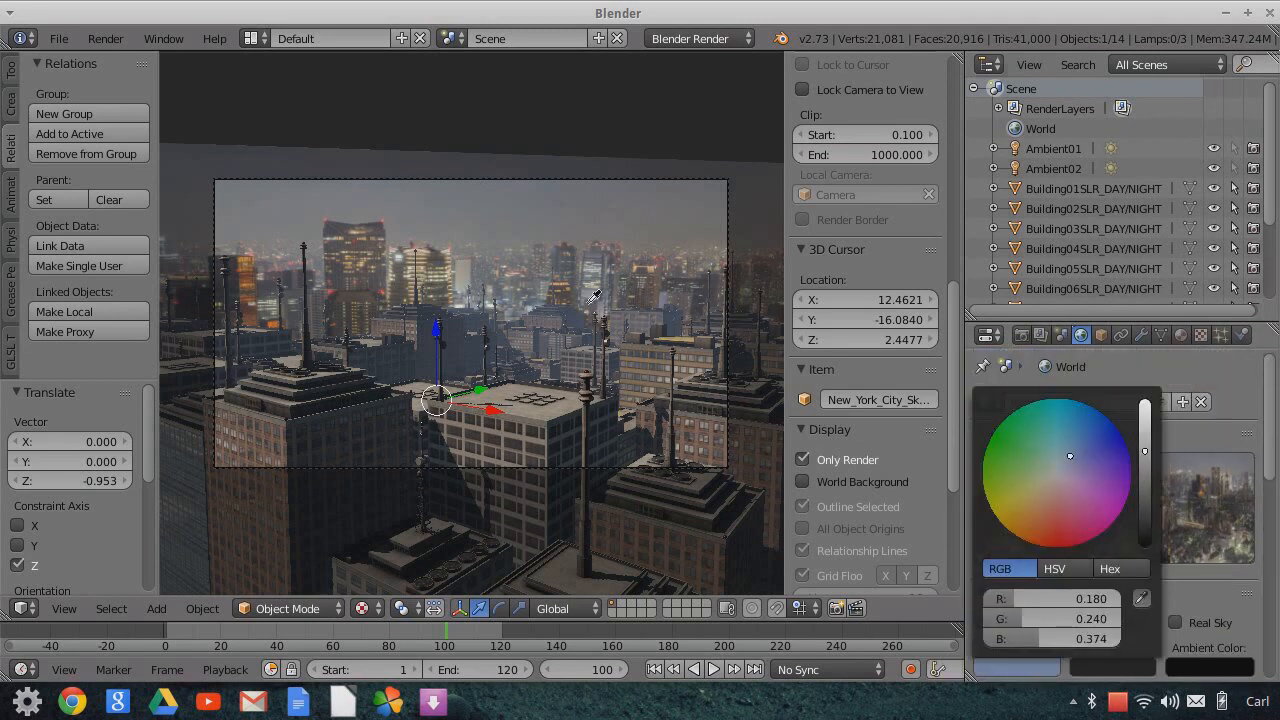
{"action": "left_click", "coordinate": [521, 277]}
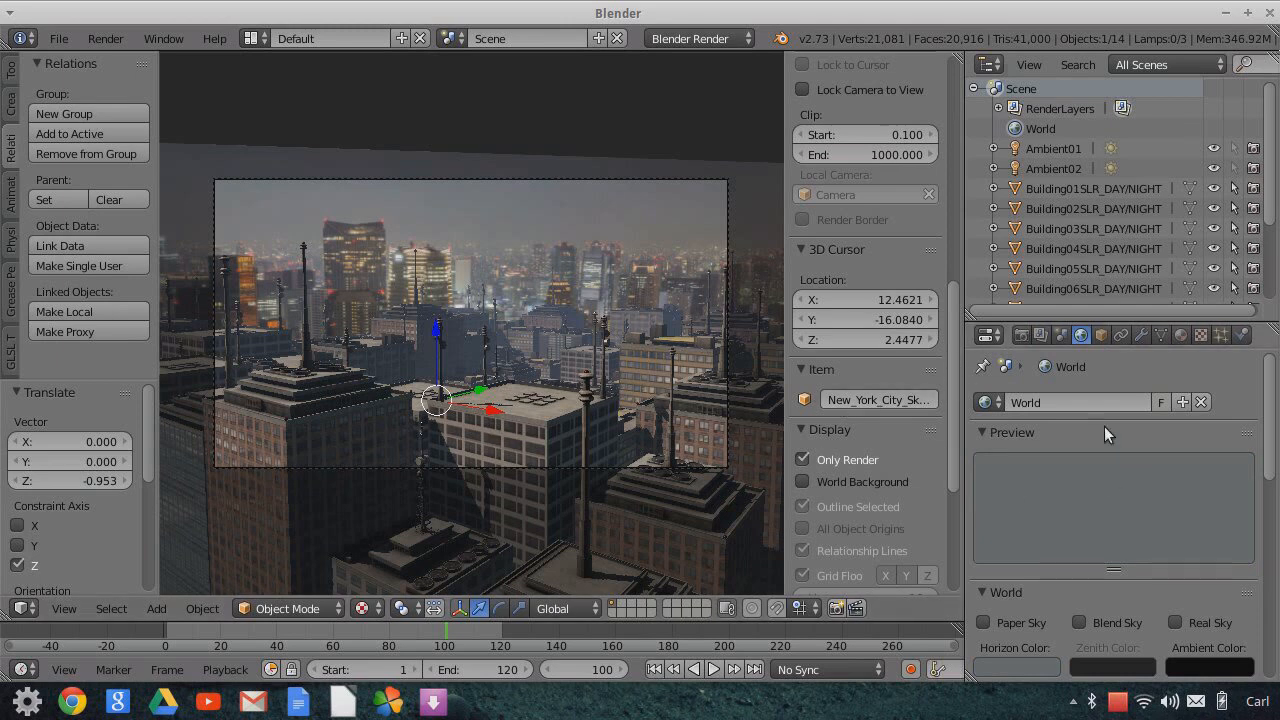
- Re-enter the world mist's start distance of 2.00 to refresh the mist in the camera view
{"action": "scroll", "coordinate": [1136, 625], "scroll_direction": "down", "scroll_amount": 12}
{"action": "scroll", "coordinate": [1136, 618], "scroll_direction": "down", "scroll_amount": 3}
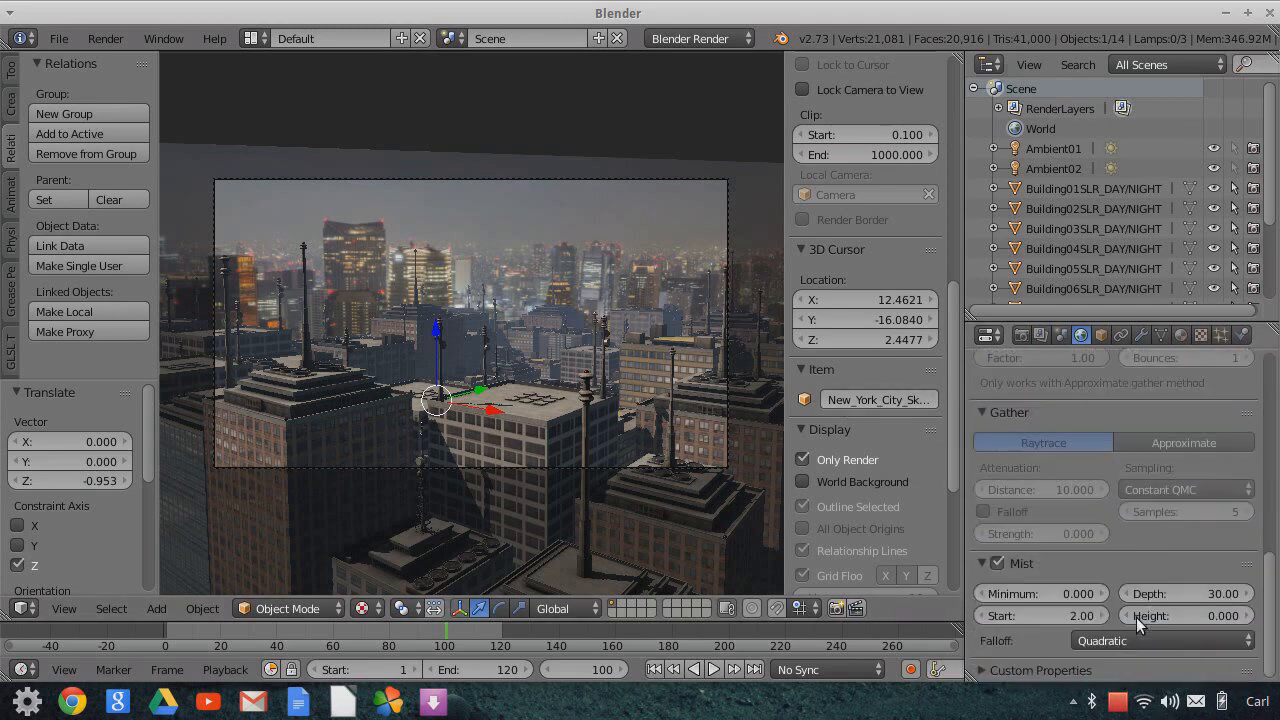
{"action": "left_click", "coordinate": [1073, 612]}
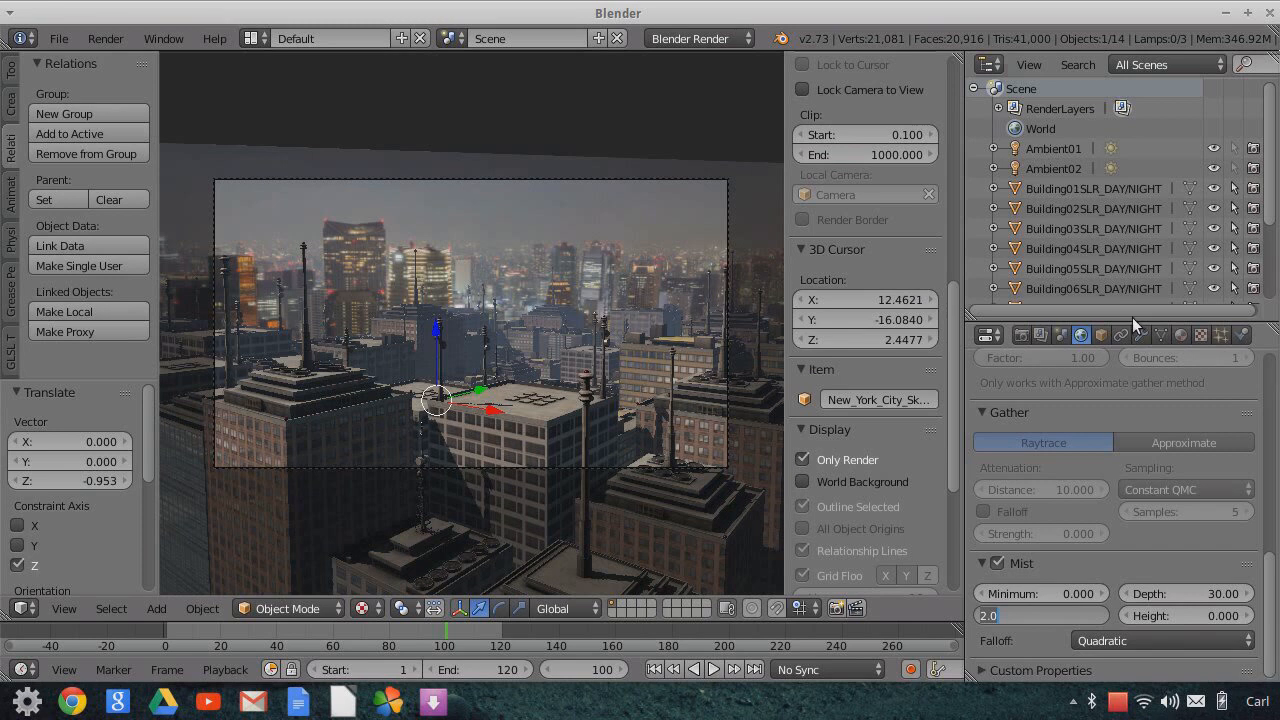
{"action": "key", "text": "Return"}
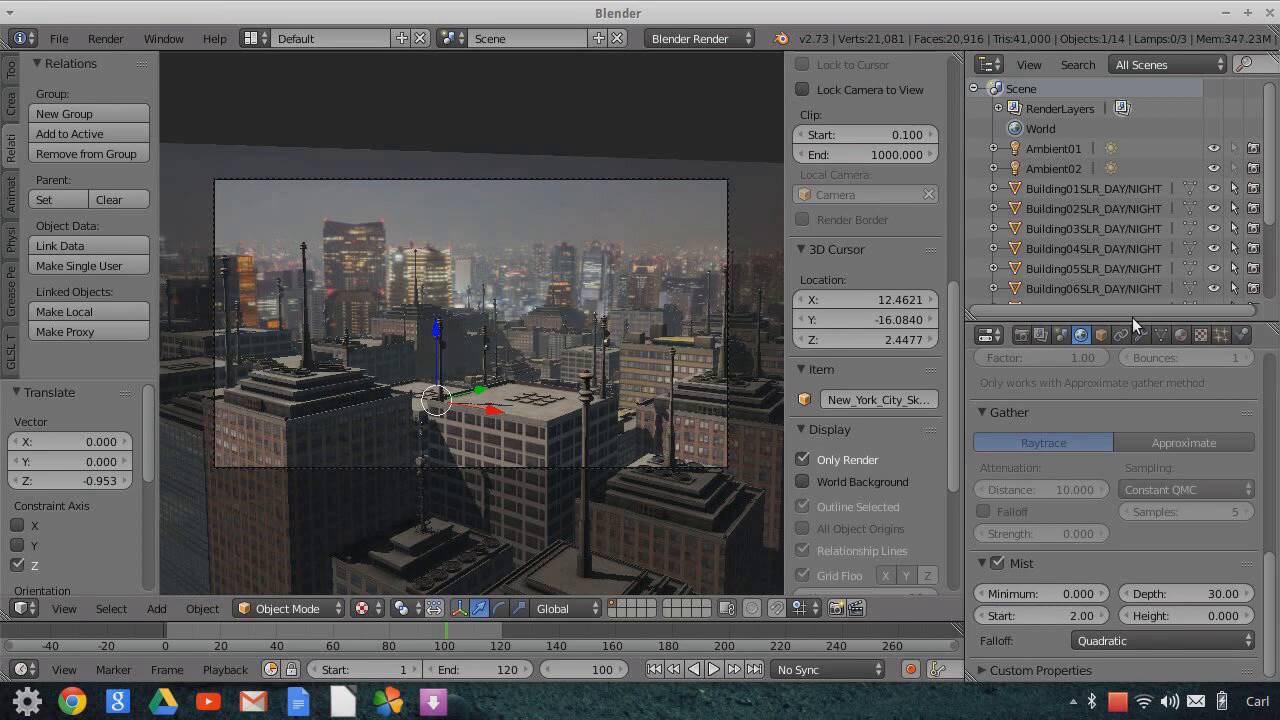
- Set the Sun lamp's energy to 0.5
{"action": "left_click_drag", "start_coordinate": [1127, 323], "coordinate": [1129, 436]}
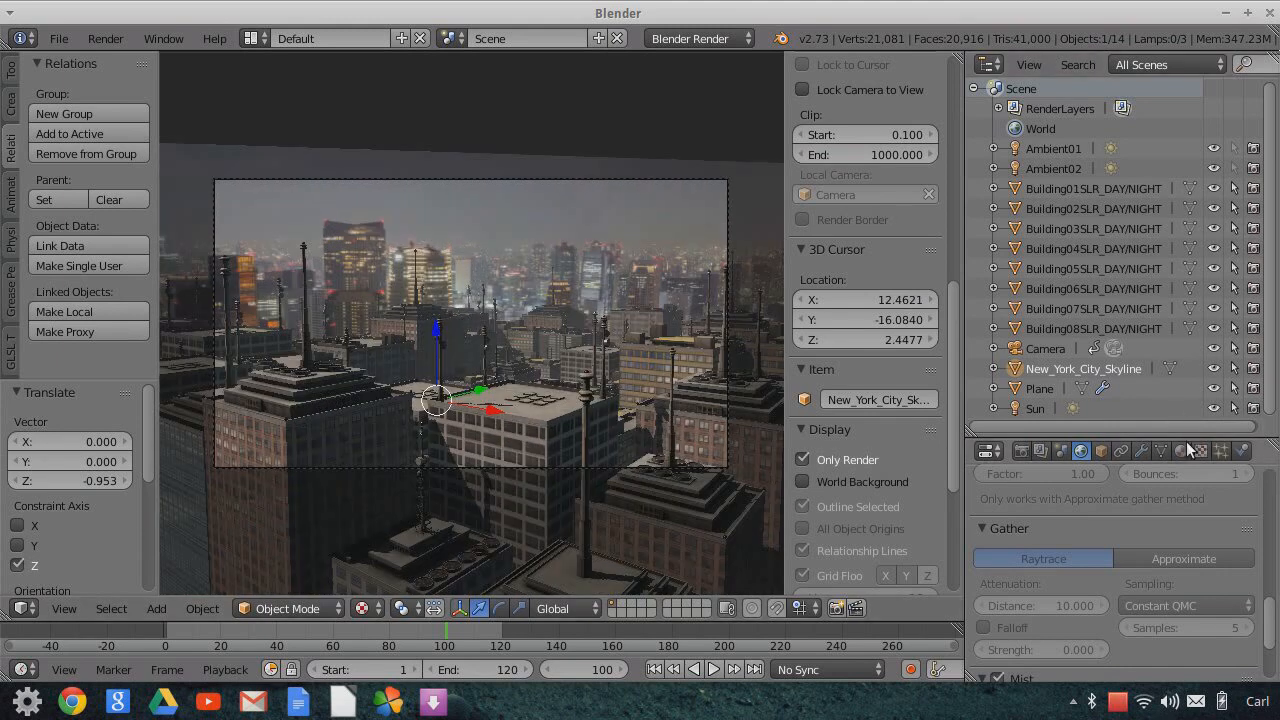
{"action": "left_click", "coordinate": [1020, 408]}
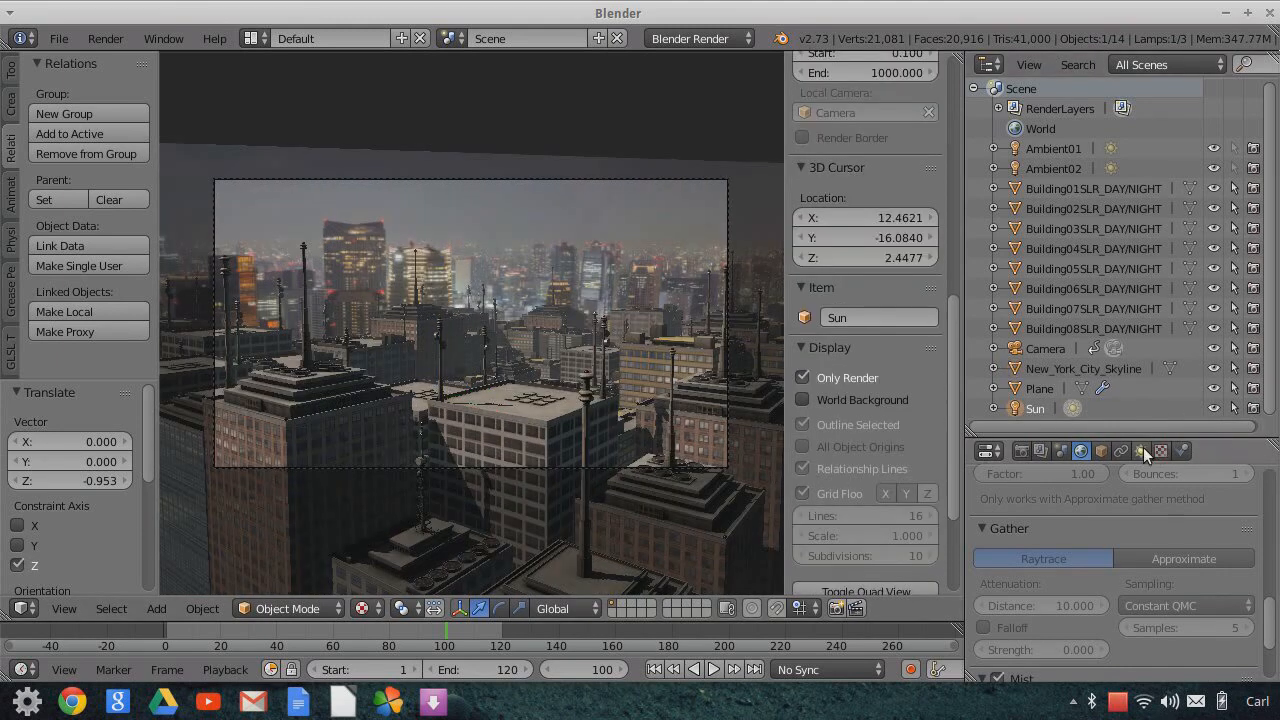
{"action": "left_click", "coordinate": [1147, 451]}
{"action": "scroll", "coordinate": [1131, 573], "scroll_direction": "down", "scroll_amount": 2}
{"action": "left_click", "coordinate": [1060, 586]}
{"action": "type", "text": "0"}
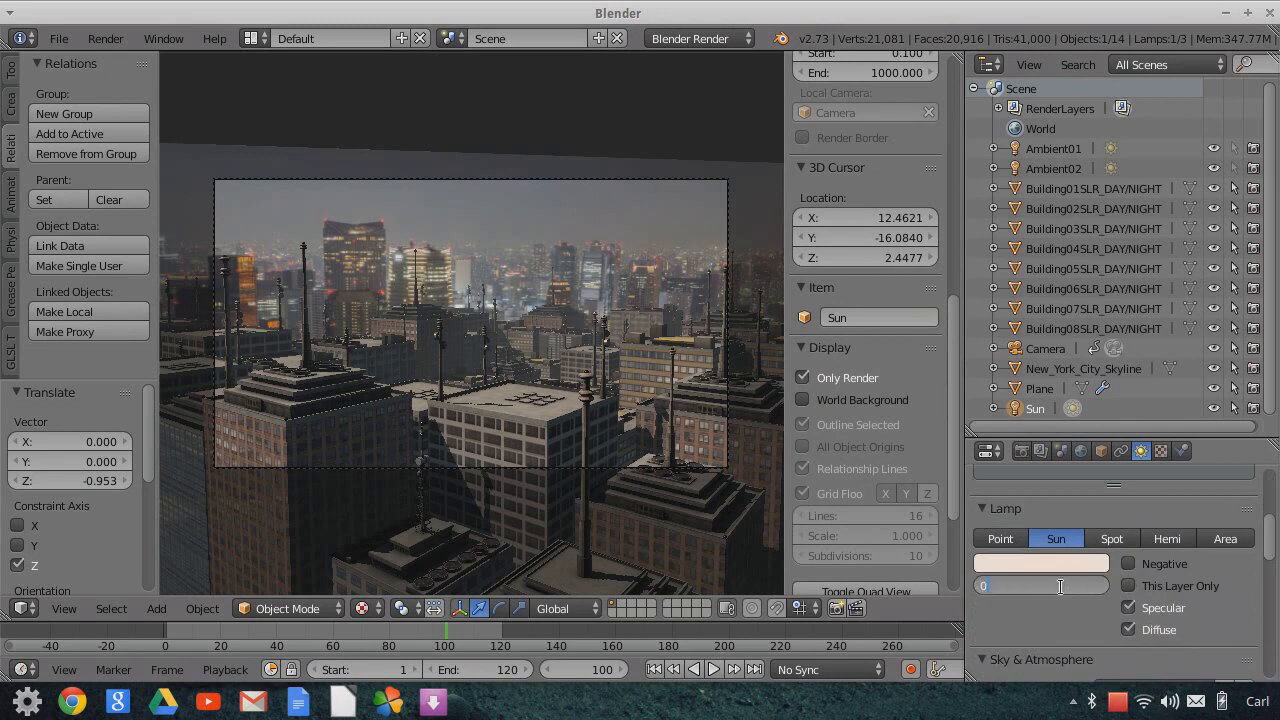
{"action": "type", "text": ".5"}
{"action": "left_click", "coordinate": [1234, 148]}
{"action": "key", "text": "Return"}
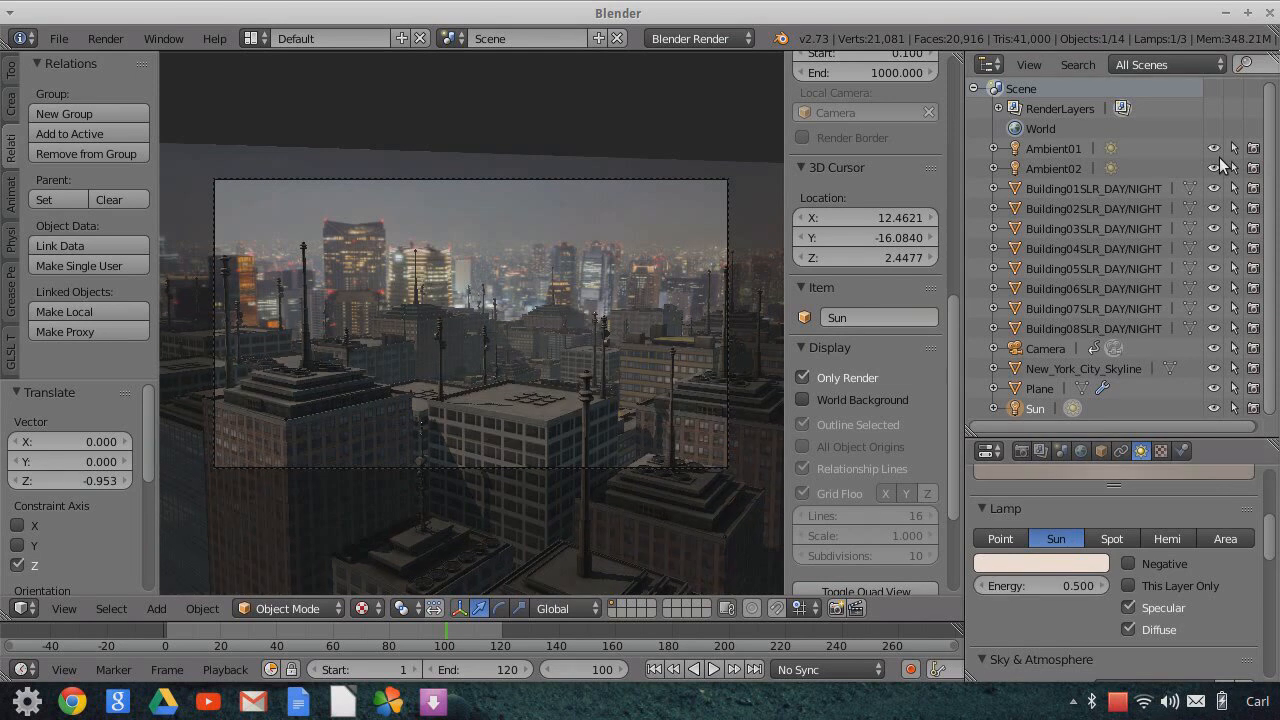
- Set the energy of the Ambient01 and Ambient02 lamps to 0.05 each
{"action": "left_click", "coordinate": [1050, 149]}
{"action": "left_click", "coordinate": [1070, 585]}
{"action": "type", "text": "0.1"}
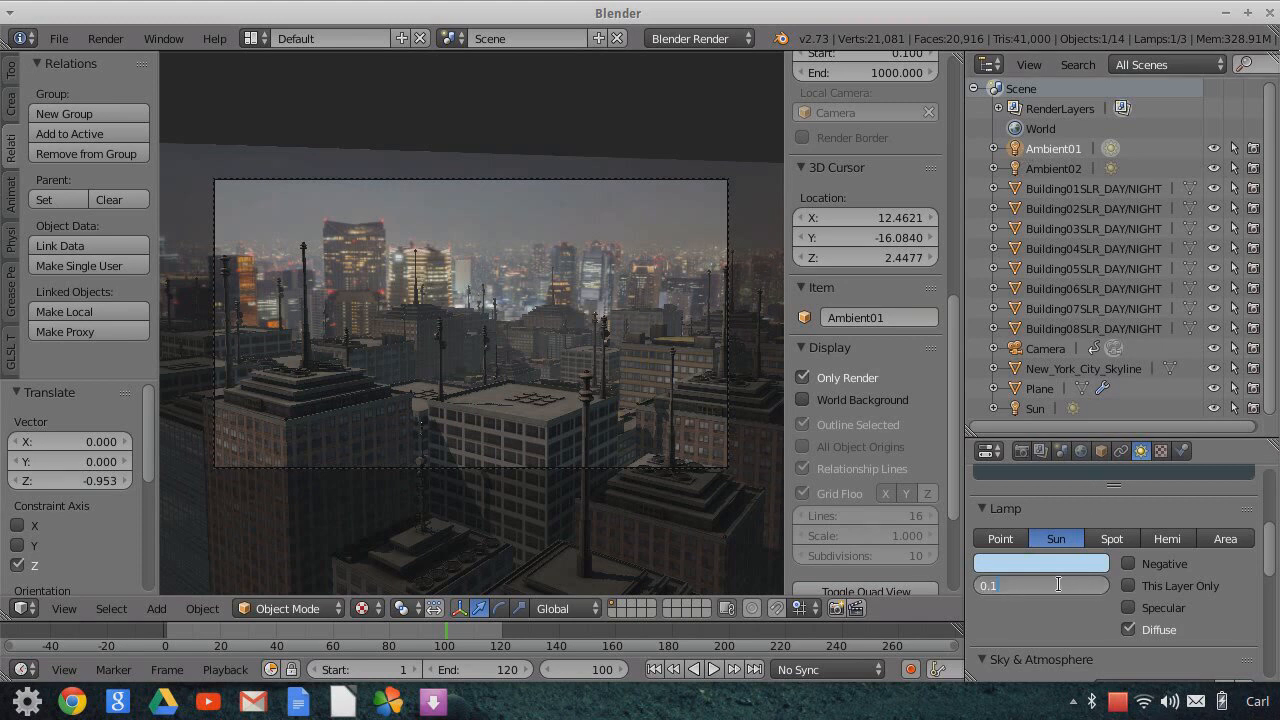
{"action": "type", "text": "05"}
{"action": "key", "text": "Return"}
{"action": "left_click", "coordinate": [1049, 169]}
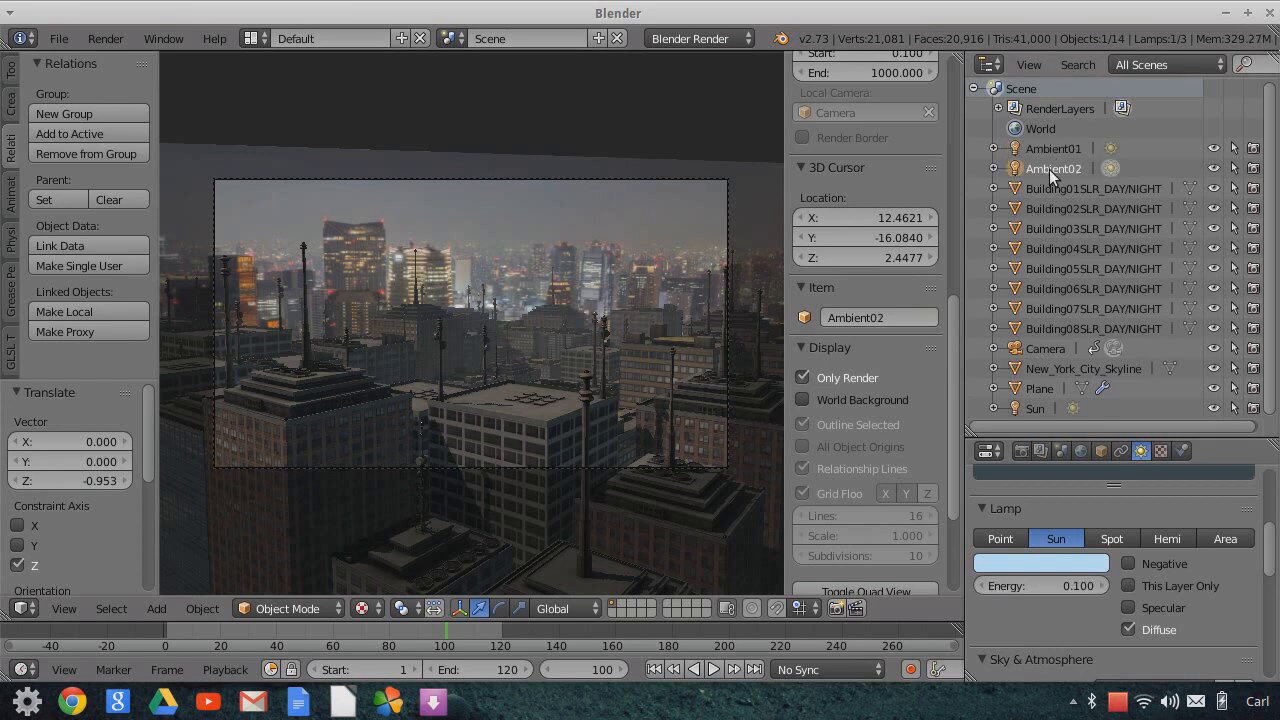
{"action": "left_click", "coordinate": [1060, 584]}
{"action": "type", "text": "0.05"}
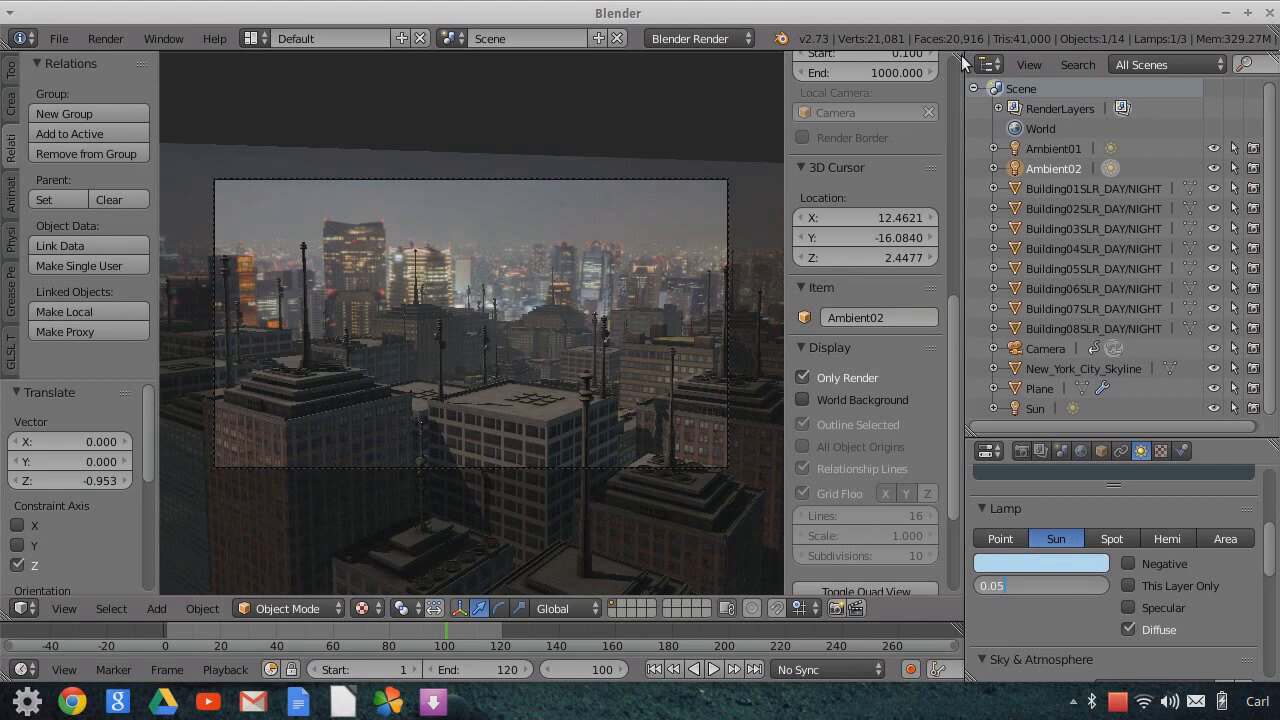
{"action": "key", "text": "Return"}
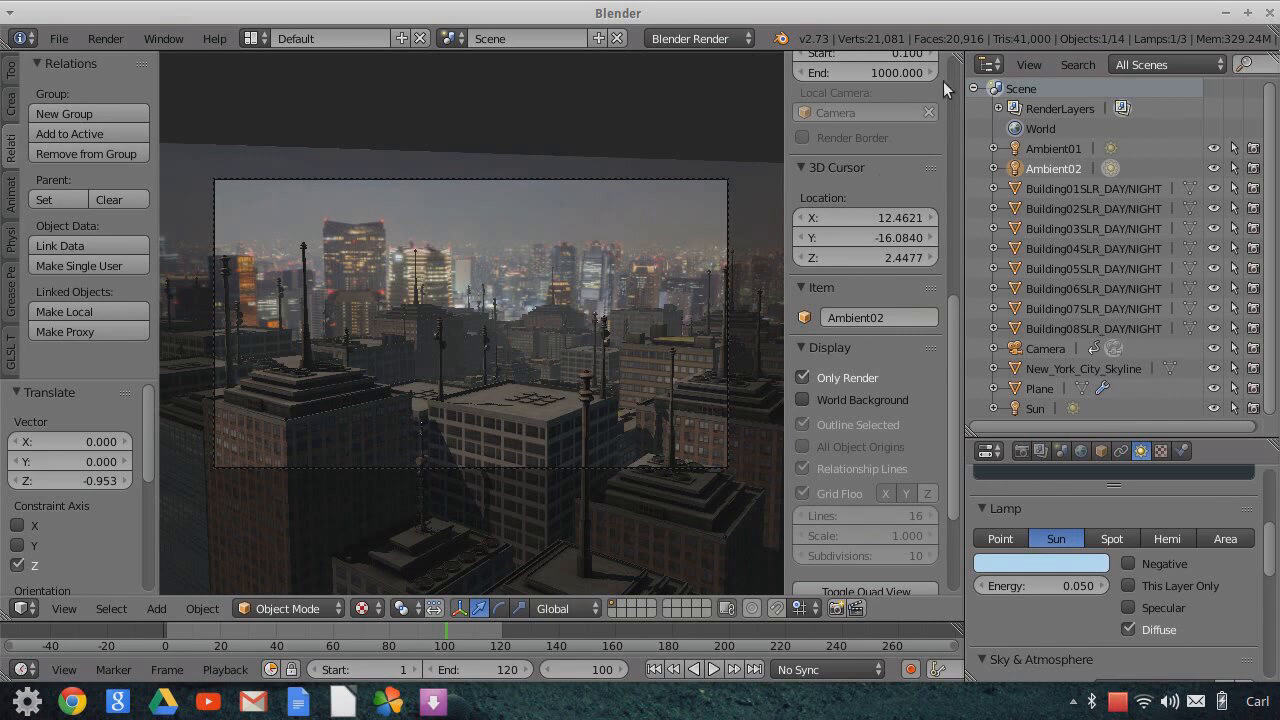
- Split the 3D view vertically and turn the new area into a Node Editor
{"action": "left_click_drag", "start_coordinate": [960, 57], "coordinate": [760, 64]}
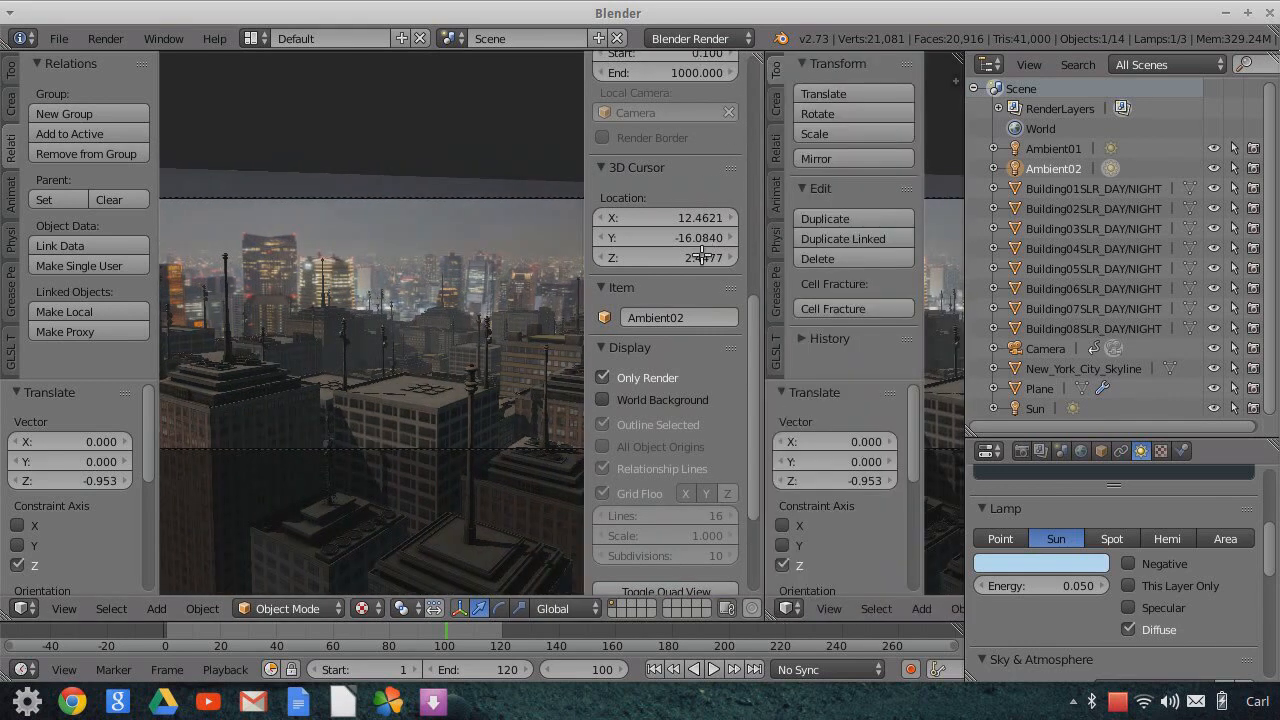
{"action": "left_click", "coordinate": [784, 608]}
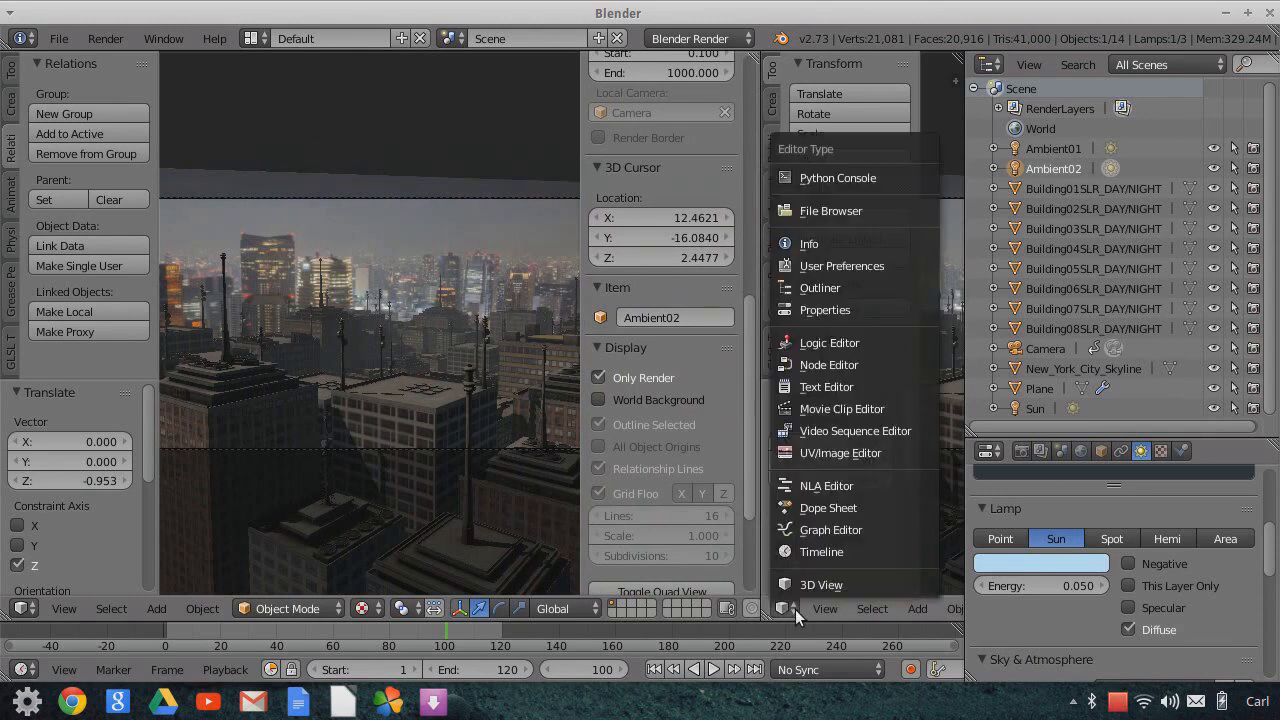
{"action": "left_click", "coordinate": [809, 364]}
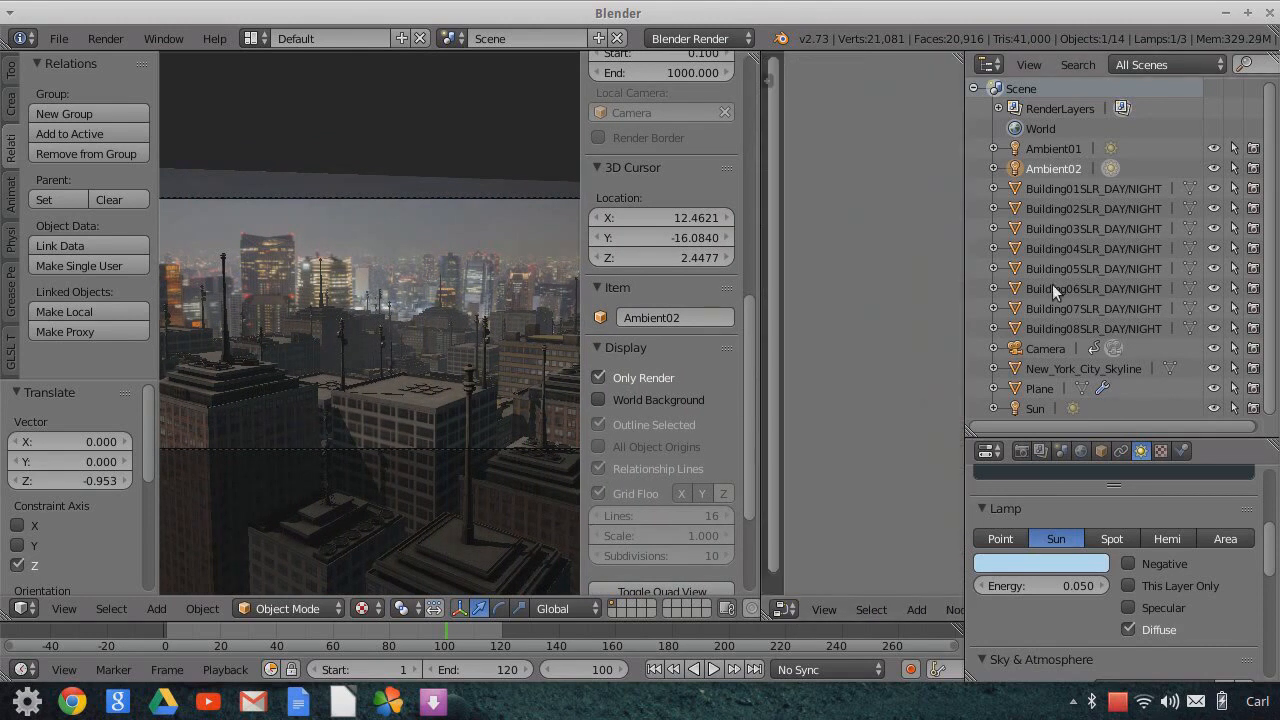
- Link the lower (night) texture node of Building01SLR_DAY/NIGHT to its Output node's color
{"action": "left_click", "coordinate": [1059, 189]}
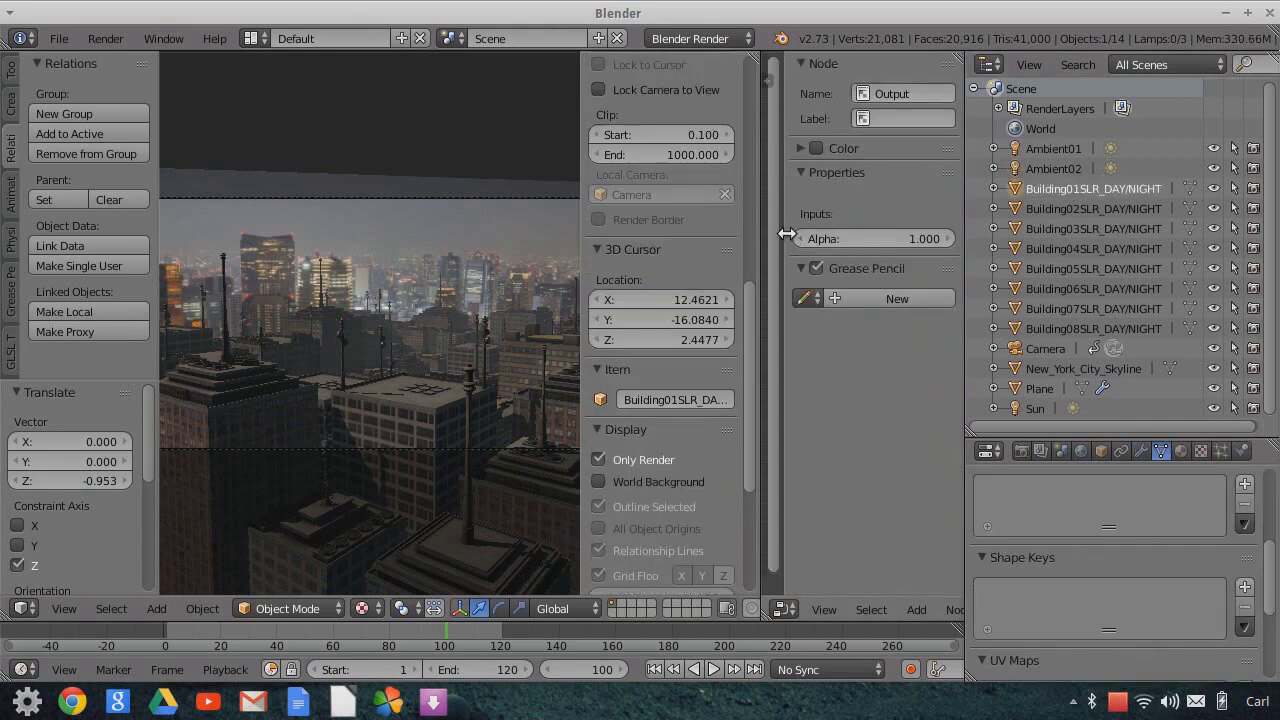
{"action": "left_click_drag", "start_coordinate": [1059, 267], "coordinate": [1100, 278]}
{"action": "scroll", "coordinate": [833, 408], "scroll_direction": "up", "scroll_amount": 5}
{"action": "middle_click_drag", "start_coordinate": [833, 408], "coordinate": [898, 402]}
{"action": "scroll", "coordinate": [898, 402], "scroll_direction": "up", "scroll_amount": 5}
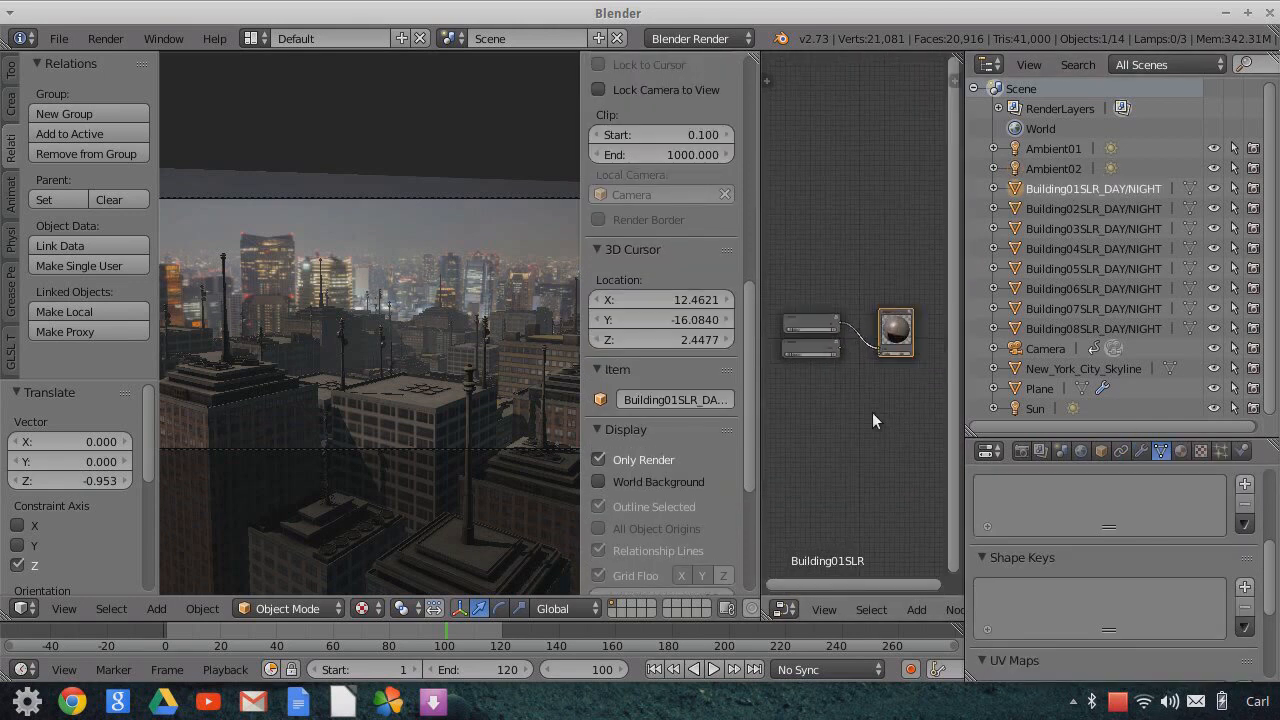
{"action": "left_click_drag", "start_coordinate": [831, 373], "coordinate": [896, 373]}
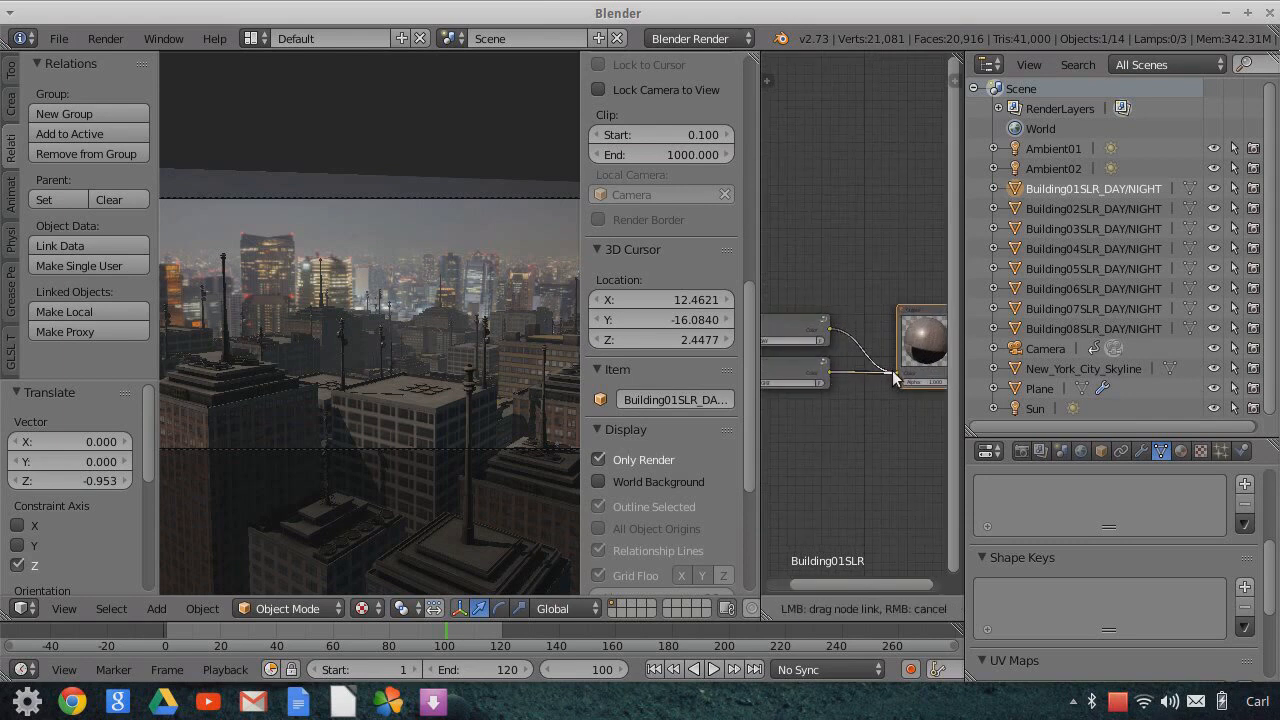
- Link the lower (night) texture nodes of Building02SLR_DAY/NIGHT and Building03SLR_DAY/NIGHT to their Output nodes' color
{"action": "left_click", "coordinate": [1021, 207]}
{"action": "left_click_drag", "start_coordinate": [847, 374], "coordinate": [907, 381]}
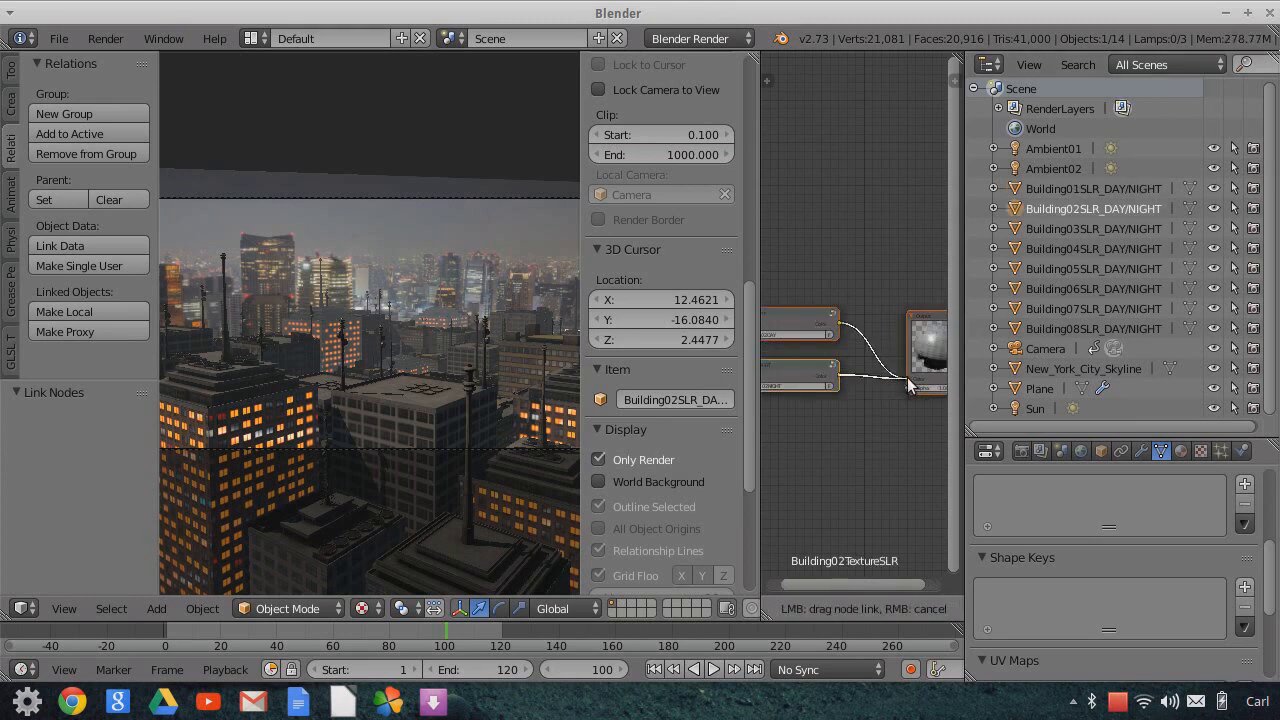
{"action": "left_click", "coordinate": [1018, 228]}
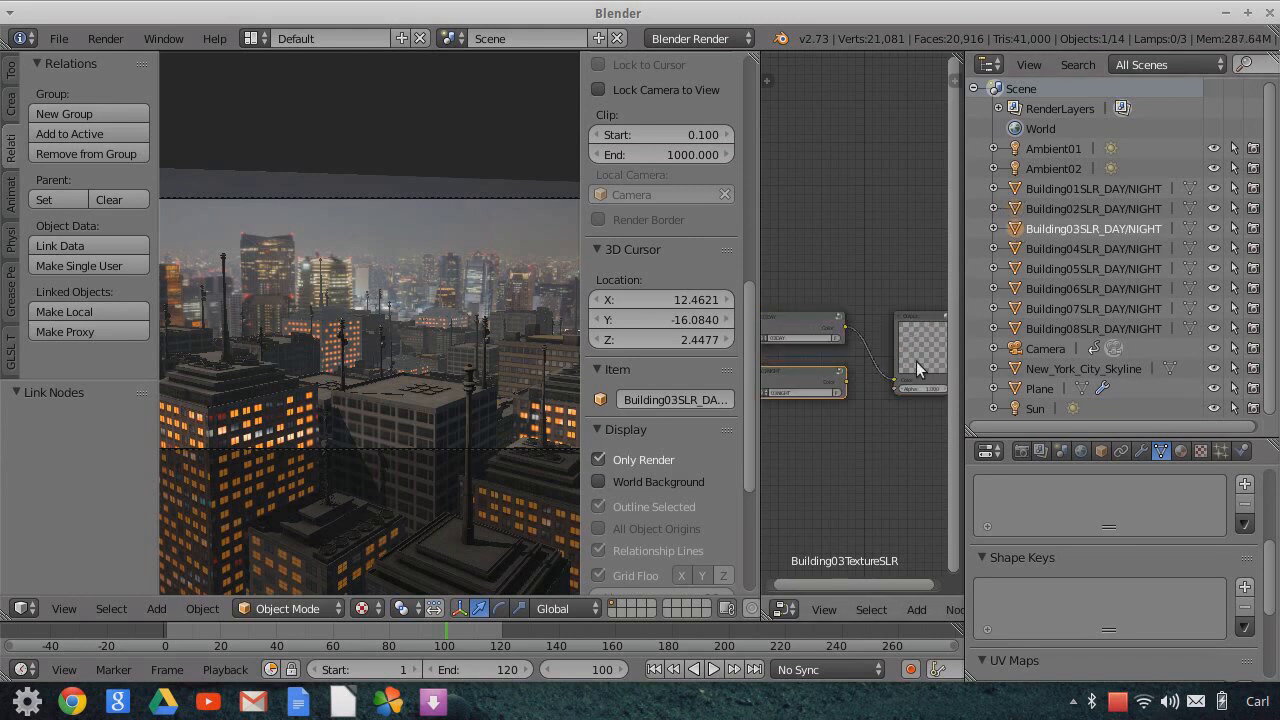
{"action": "left_click_drag", "start_coordinate": [847, 381], "coordinate": [893, 381]}
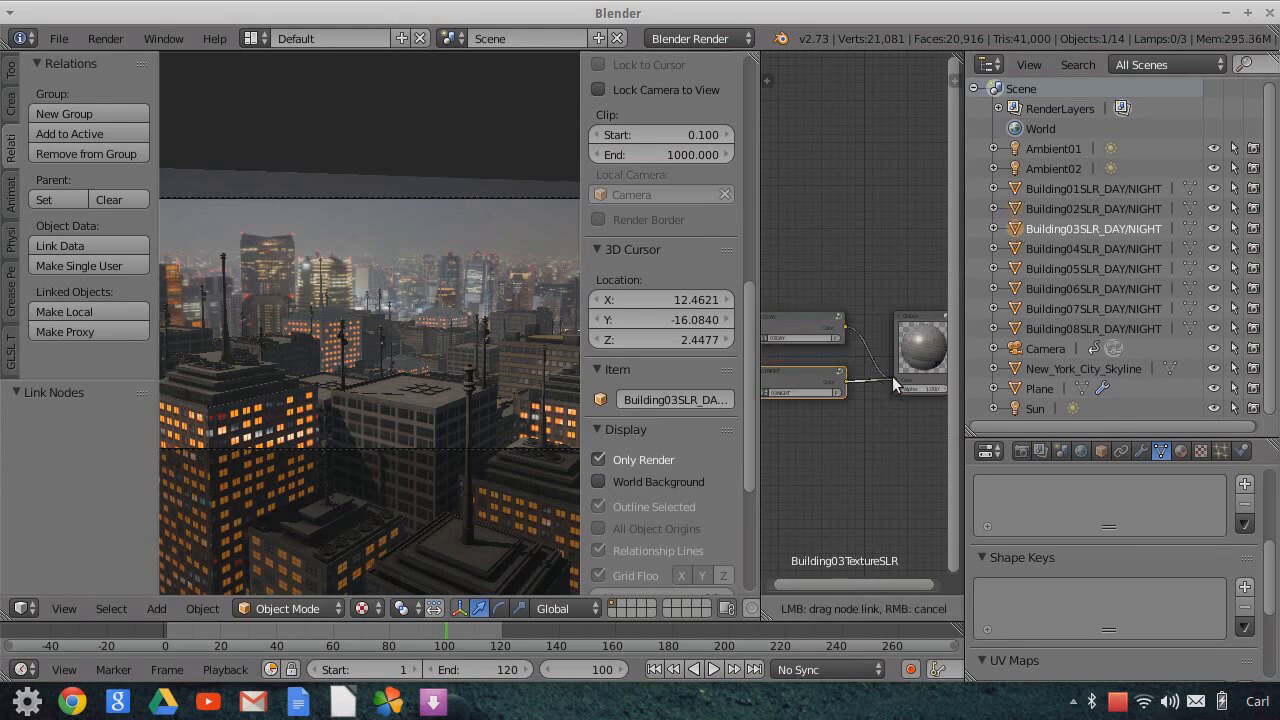
- Link the lower (night) texture nodes of Building04SLR_DAY/NIGHT and Building05SLR_DAY/NIGHT to their Output nodes' color
{"action": "left_click", "coordinate": [1018, 249]}
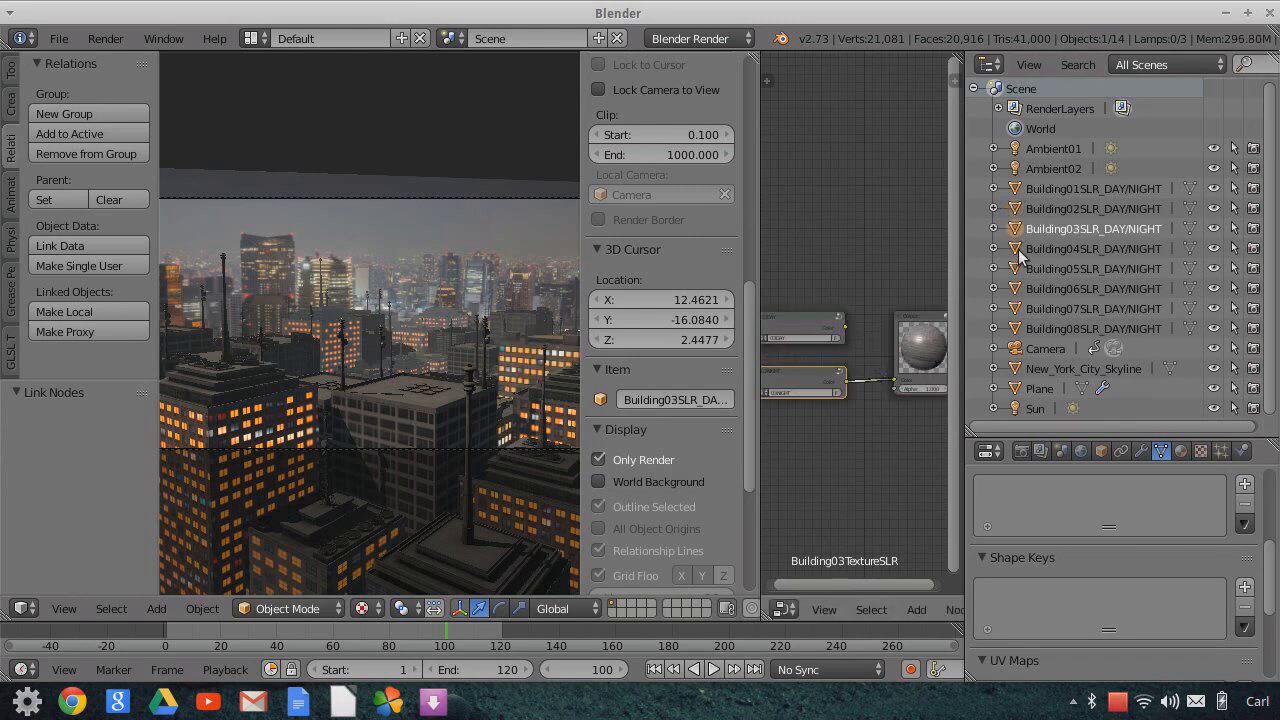
{"action": "left_click_drag", "start_coordinate": [843, 386], "coordinate": [882, 386]}
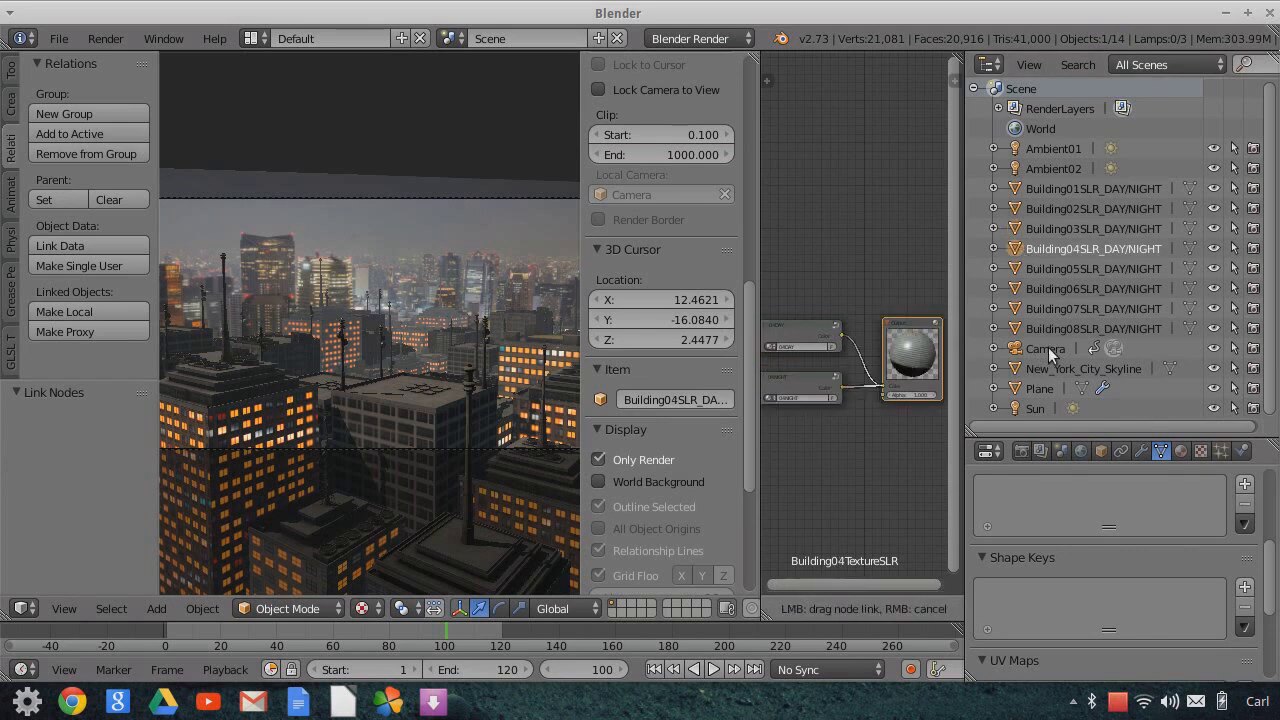
{"action": "left_click", "coordinate": [1020, 270]}
{"action": "left_click_drag", "start_coordinate": [845, 381], "coordinate": [897, 382]}
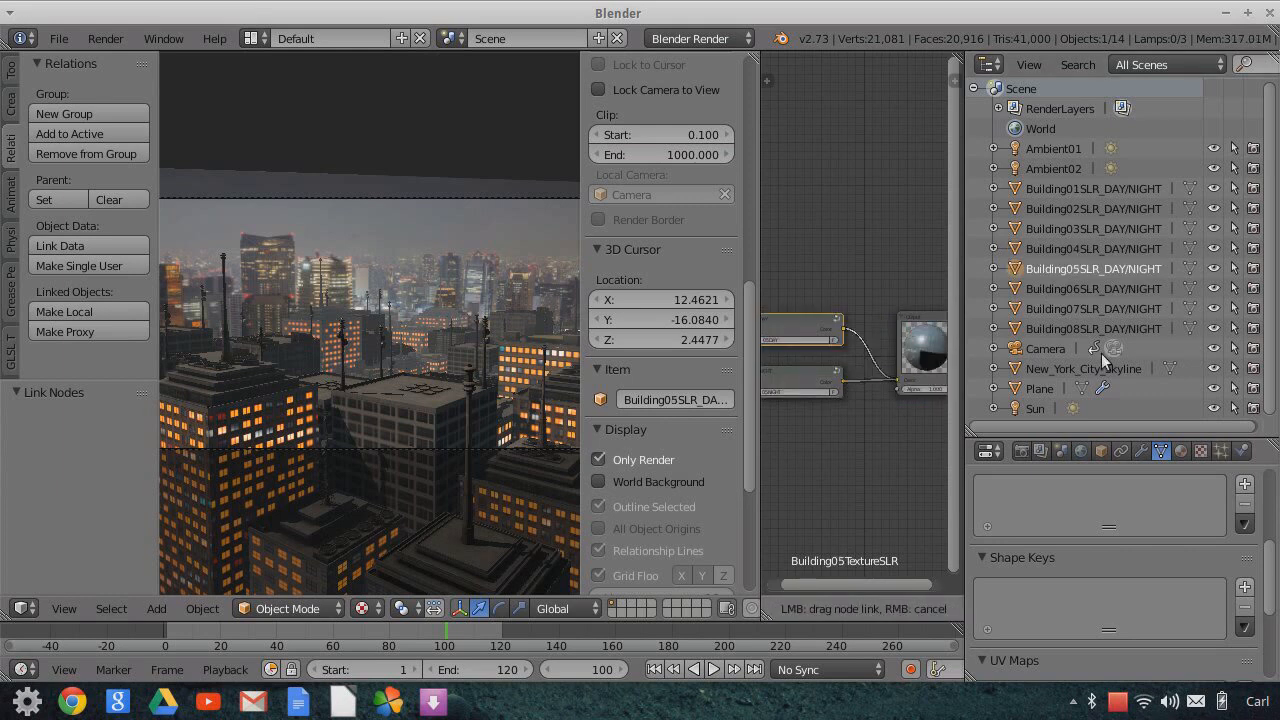
- Link the lower (night) texture nodes of Building06SLR, Building07SLR and Building08SLR_DAY/NIGHT to their Output nodes' color
{"action": "left_click", "coordinate": [1022, 286]}
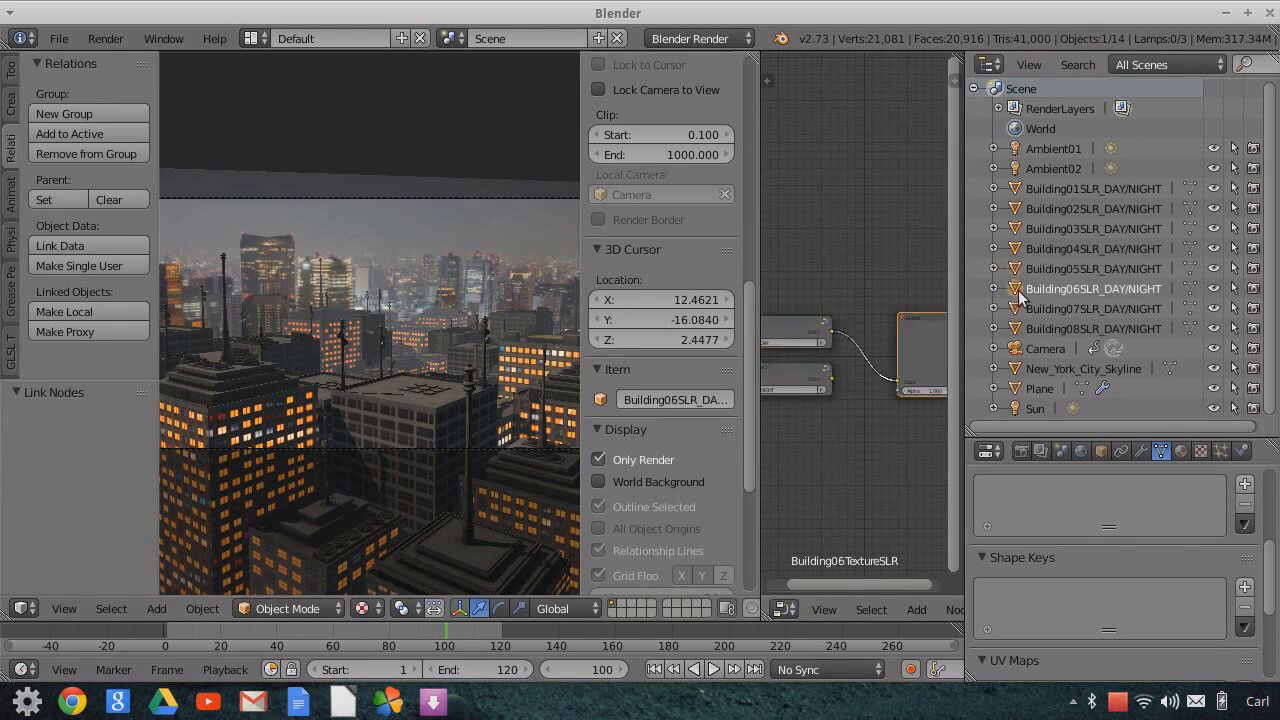
{"action": "left_click_drag", "start_coordinate": [832, 378], "coordinate": [897, 381]}
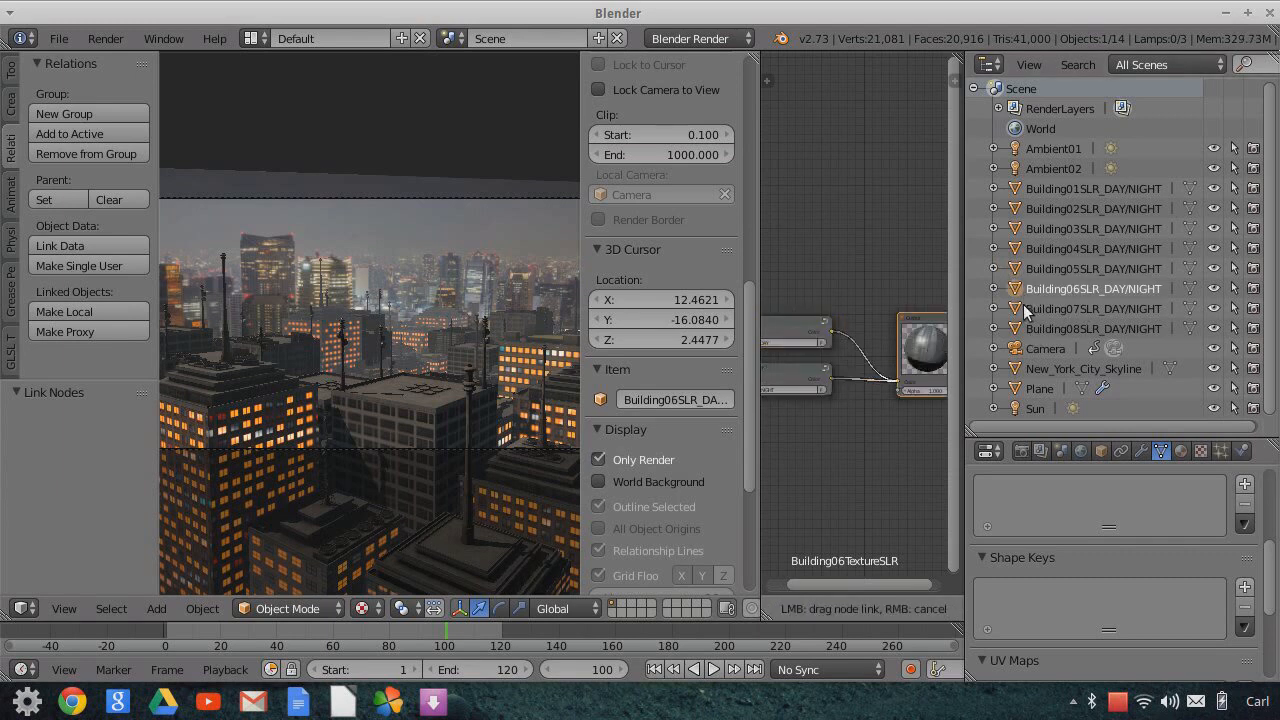
{"action": "left_click", "coordinate": [1022, 307]}
{"action": "left_click_drag", "start_coordinate": [836, 385], "coordinate": [897, 384]}
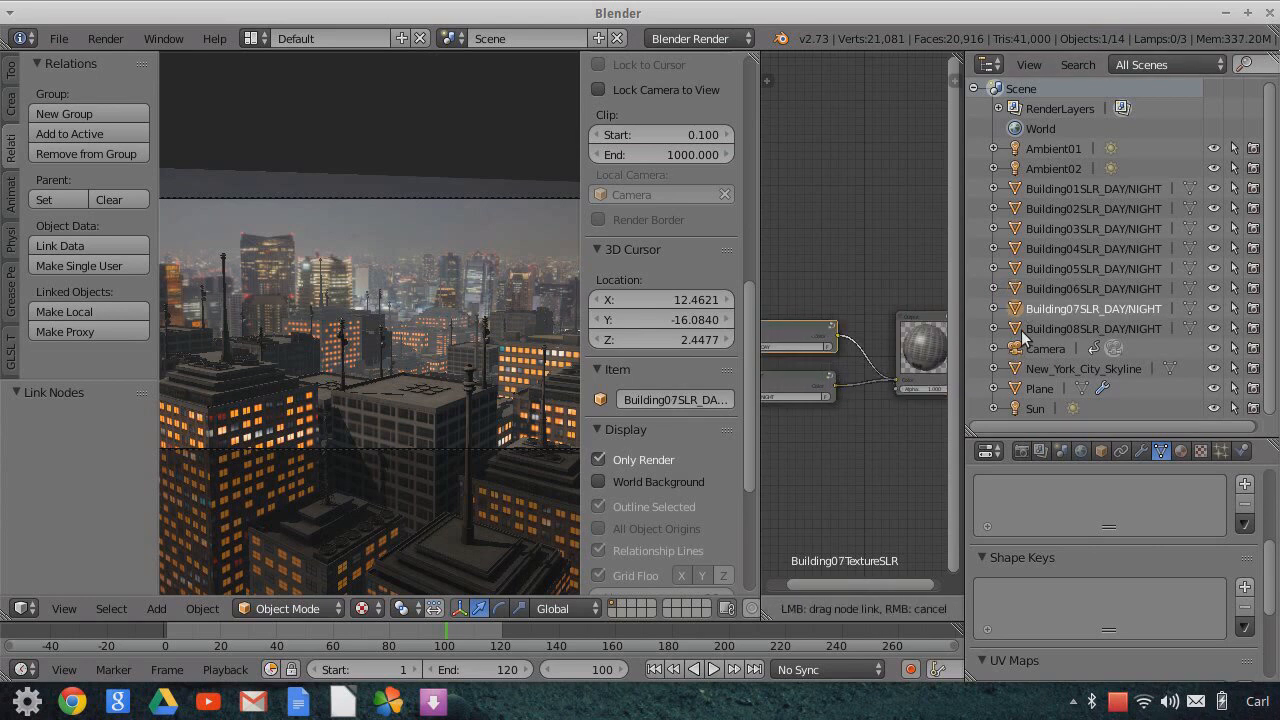
{"action": "left_click", "coordinate": [1021, 329]}
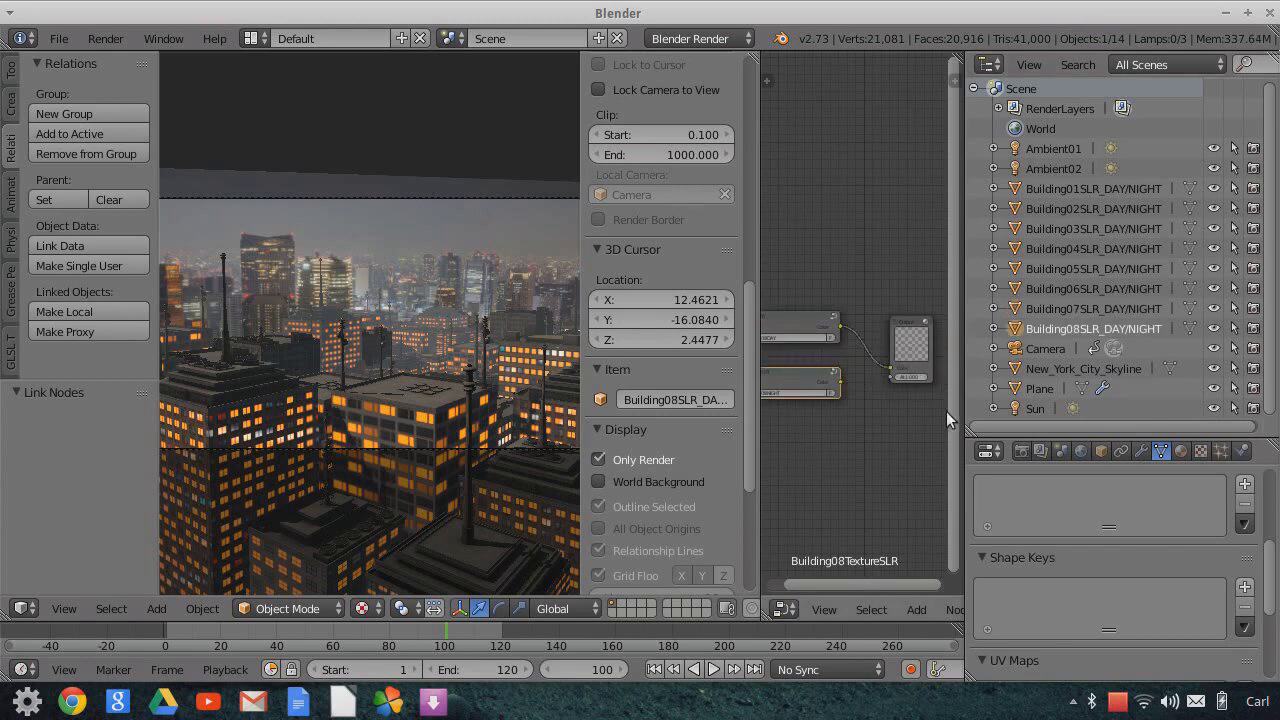
{"action": "left_click_drag", "start_coordinate": [840, 381], "coordinate": [893, 371]}
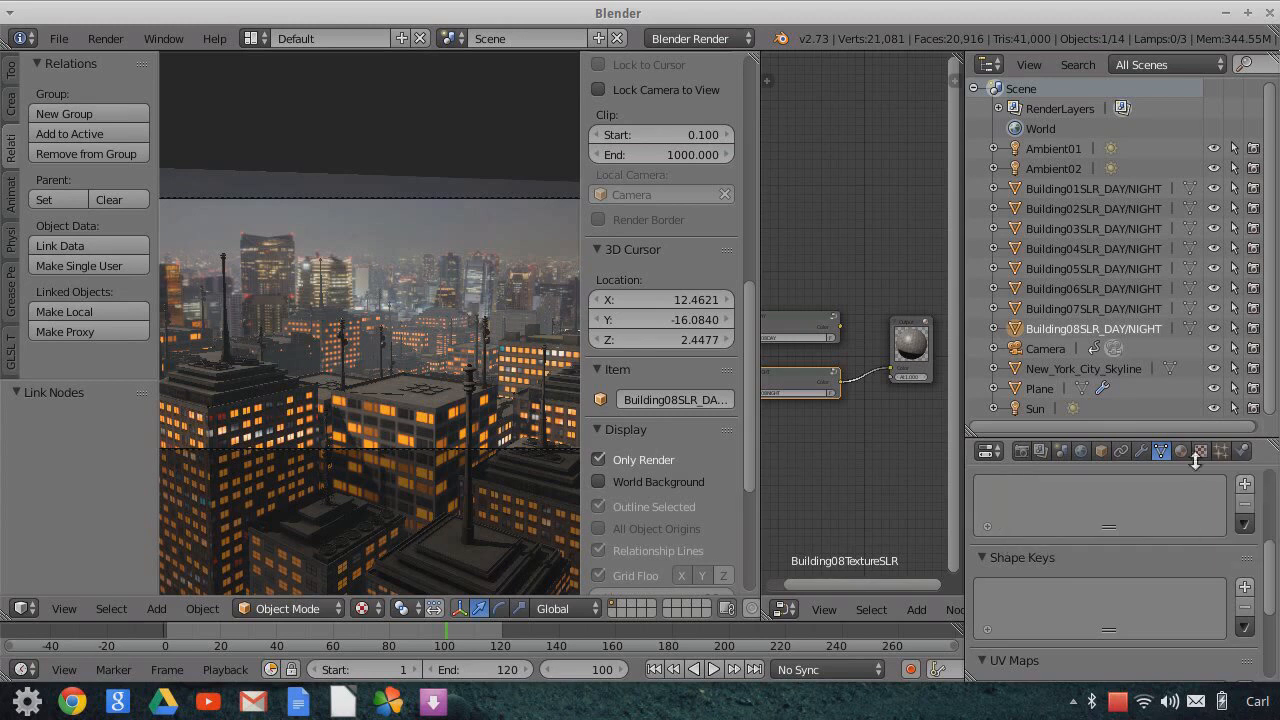
- Examine the material slots, shading settings and textures of Building08SLR_DAY/NIGHT
{"action": "left_click", "coordinate": [1198, 454]}
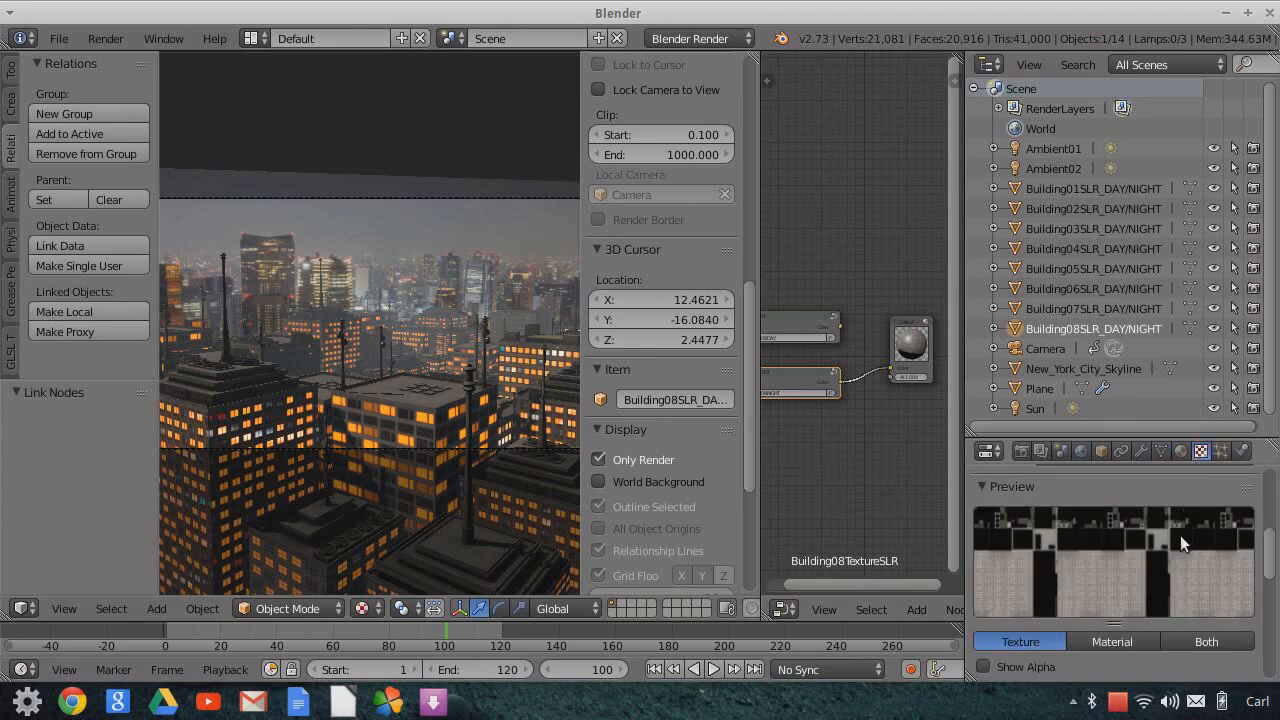
{"action": "left_click", "coordinate": [1183, 452]}
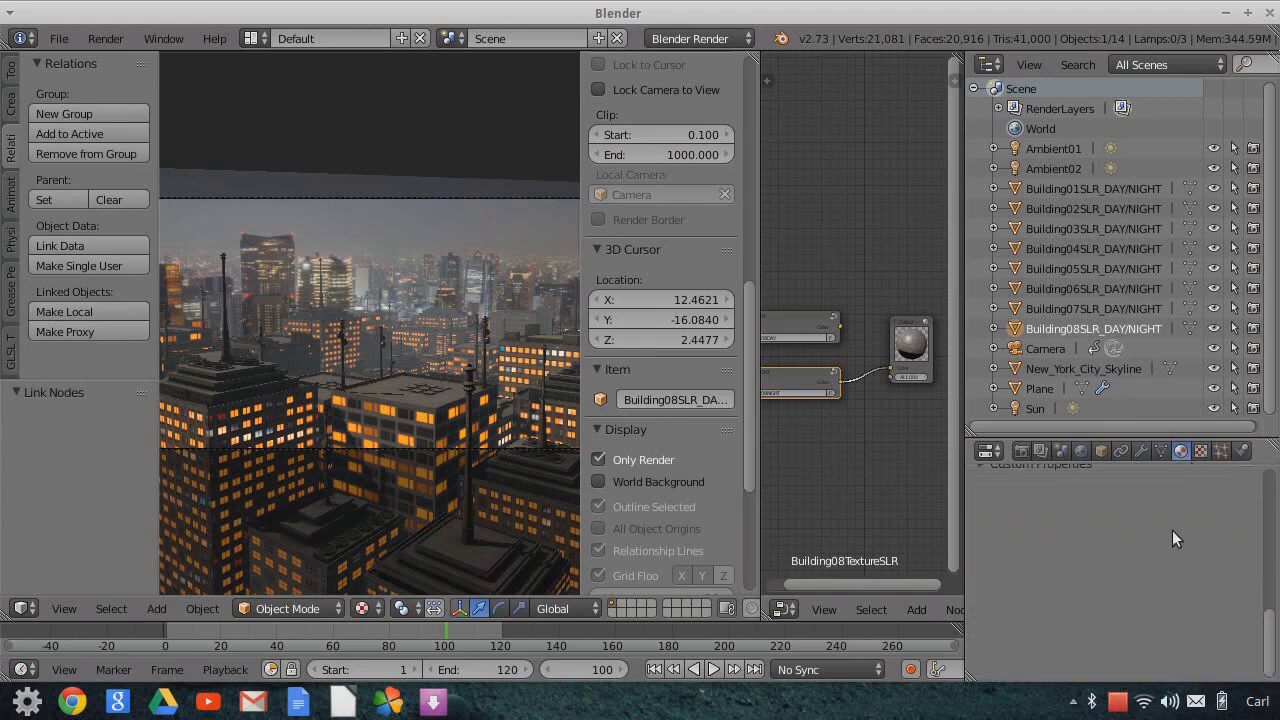
{"action": "scroll", "coordinate": [1172, 530], "scroll_direction": "up", "scroll_amount": 5}
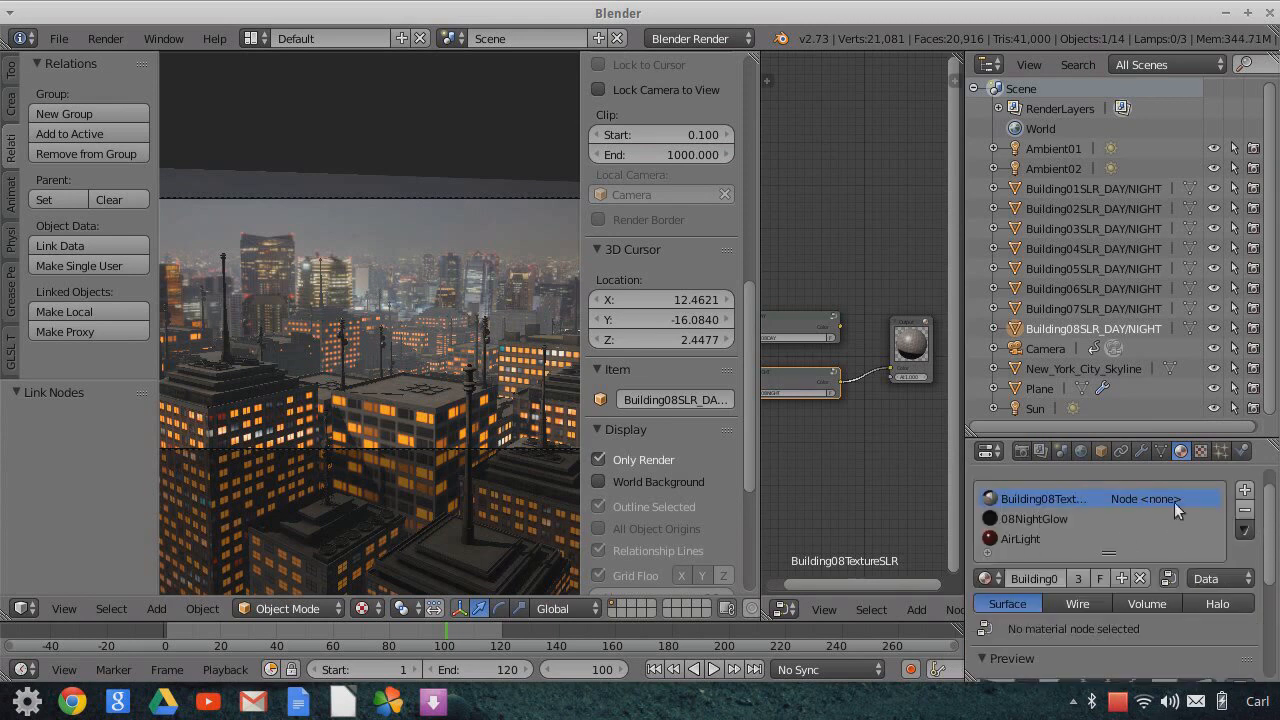
{"action": "scroll", "coordinate": [1204, 651], "scroll_direction": "down", "scroll_amount": 3}
{"action": "scroll", "coordinate": [1204, 651], "scroll_direction": "down", "scroll_amount": 5}
{"action": "scroll", "coordinate": [1134, 612], "scroll_direction": "down", "scroll_amount": 2}
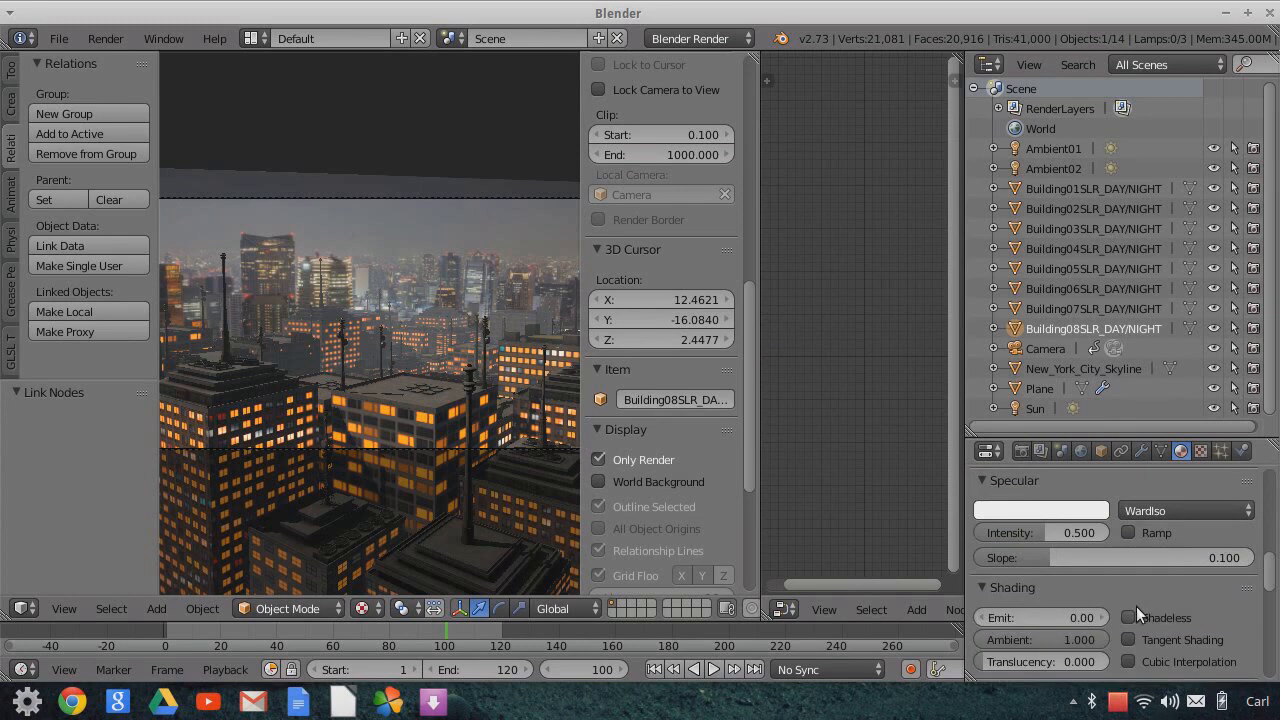
{"action": "left_click", "coordinate": [1201, 451]}
{"action": "scroll", "coordinate": [1176, 540], "scroll_direction": "up", "scroll_amount": 5}
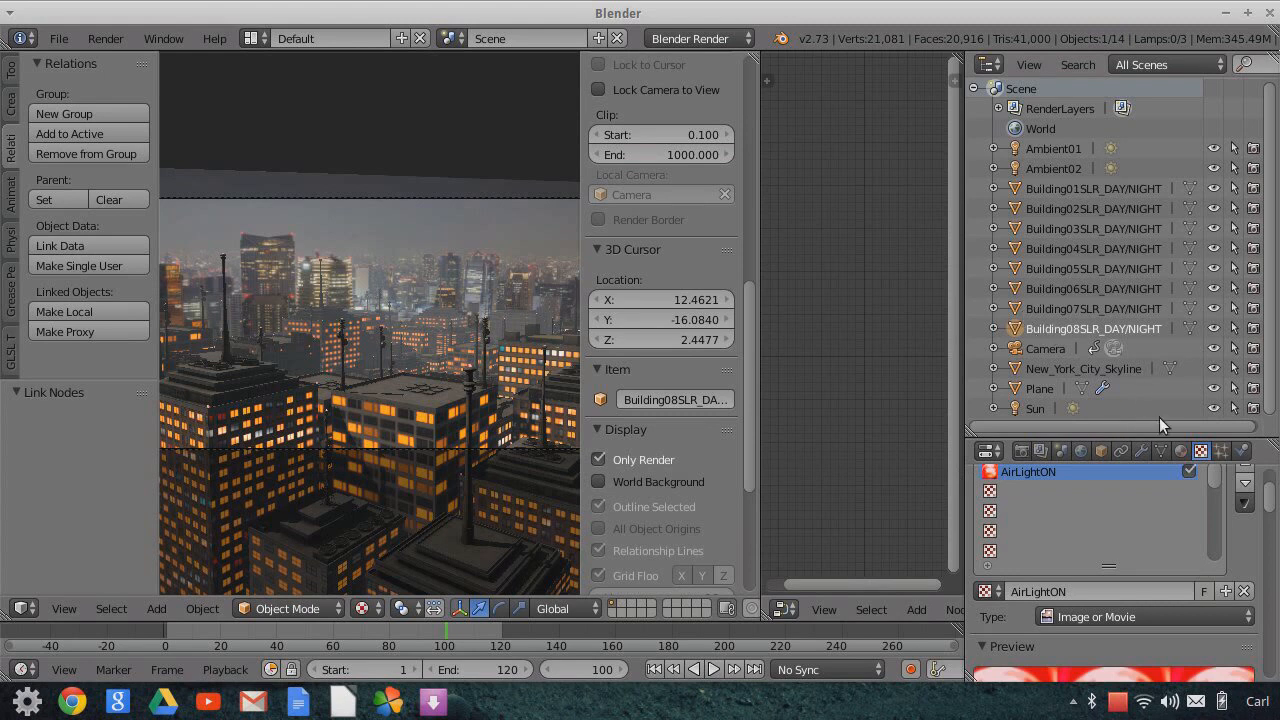
- Enlarge the Properties editor and show the texture of Building08SLR_DAY/NIGHT's 08NightGlow material
{"action": "left_click", "coordinate": [1181, 450]}
{"action": "left_click_drag", "start_coordinate": [1180, 435], "coordinate": [1173, 338]}
{"action": "scroll", "coordinate": [1210, 520], "scroll_direction": "up", "scroll_amount": 8}
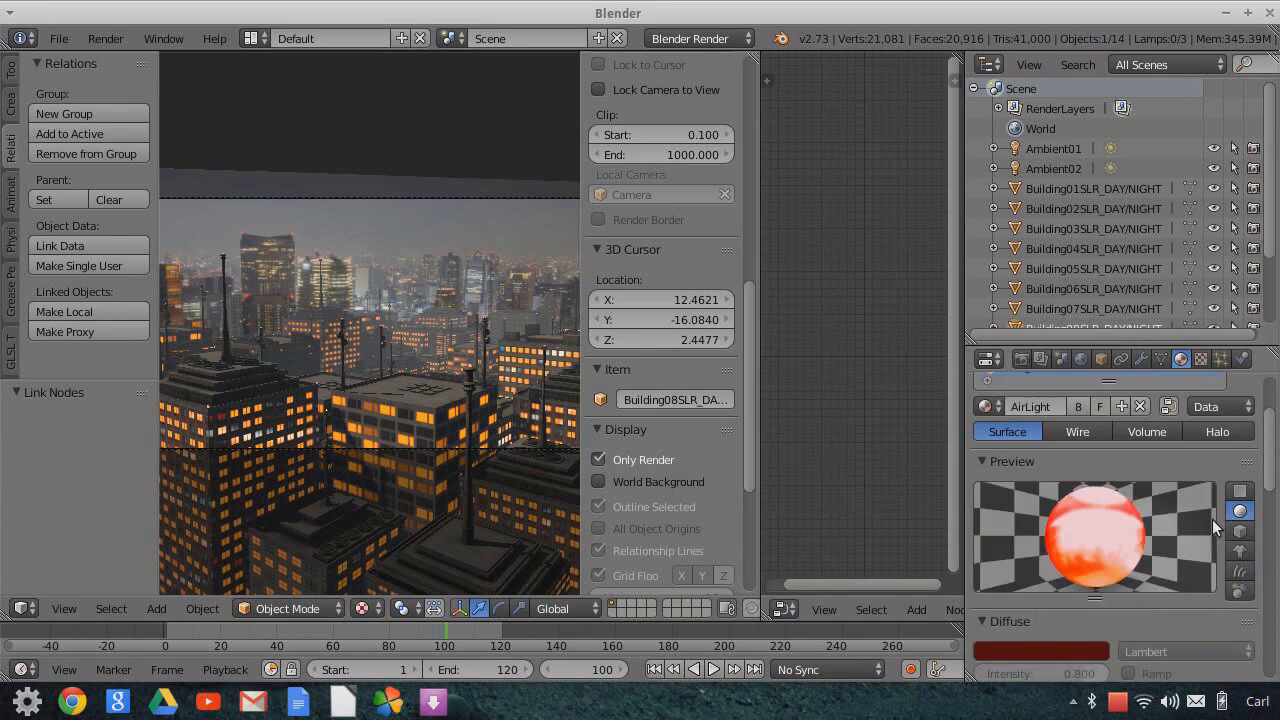
{"action": "left_click", "coordinate": [1009, 454]}
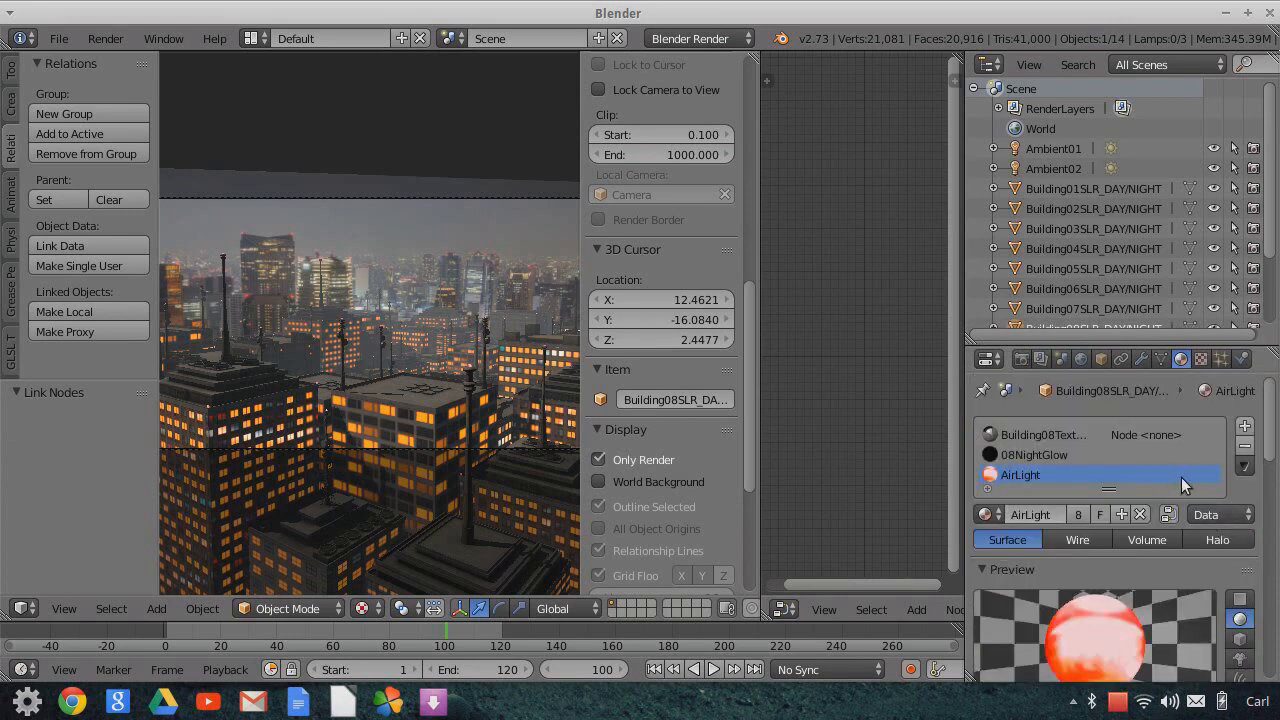
{"action": "left_click", "coordinate": [1201, 358]}
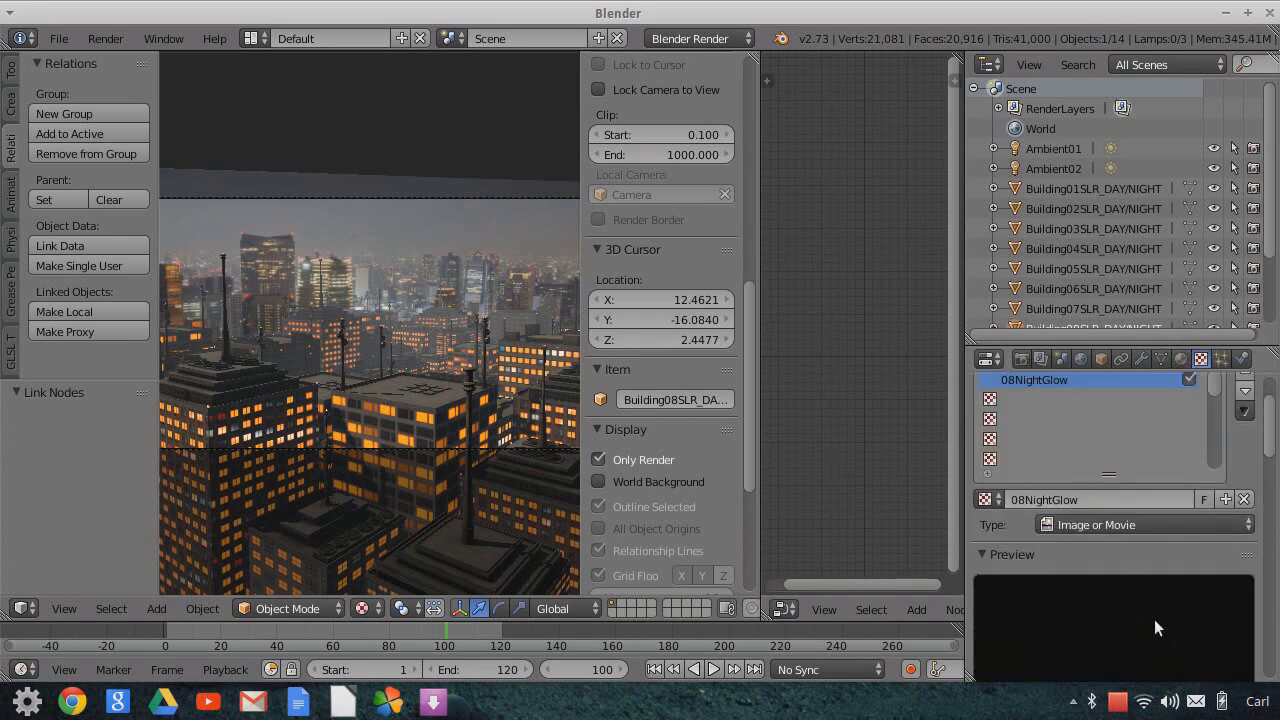
{"action": "scroll", "coordinate": [1156, 617], "scroll_direction": "up", "scroll_amount": 2}
{"action": "scroll", "coordinate": [1156, 617], "scroll_direction": "down", "scroll_amount": 2}
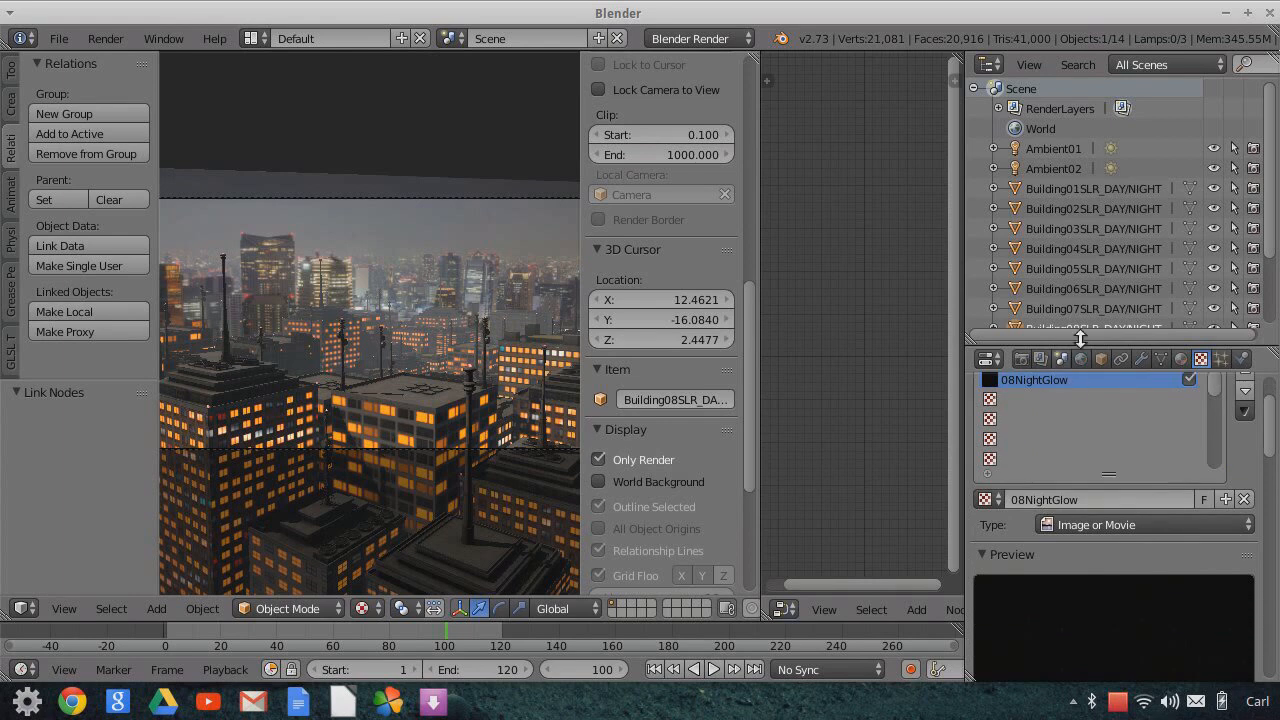
- Set the influence blend type of the 01NightGlow texture on Building01SLR_DAY/NIGHT to Multiply
{"action": "left_click", "coordinate": [1064, 189]}
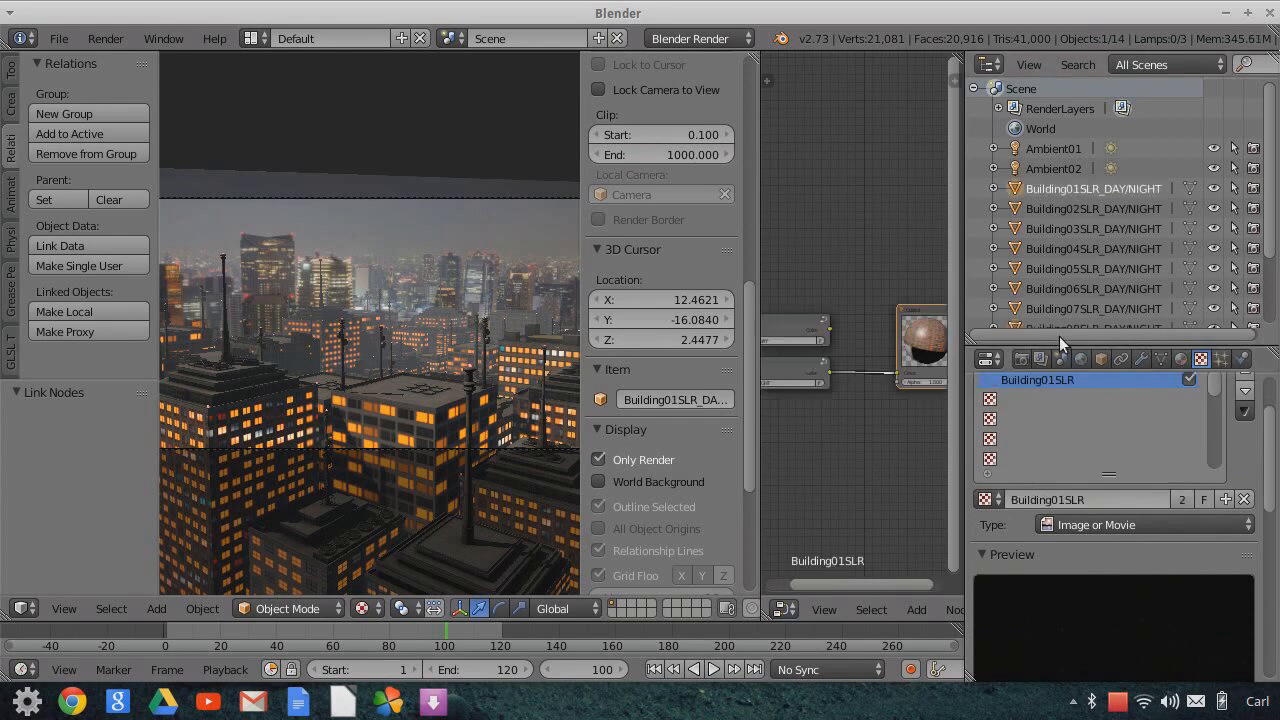
{"action": "left_click", "coordinate": [1181, 359]}
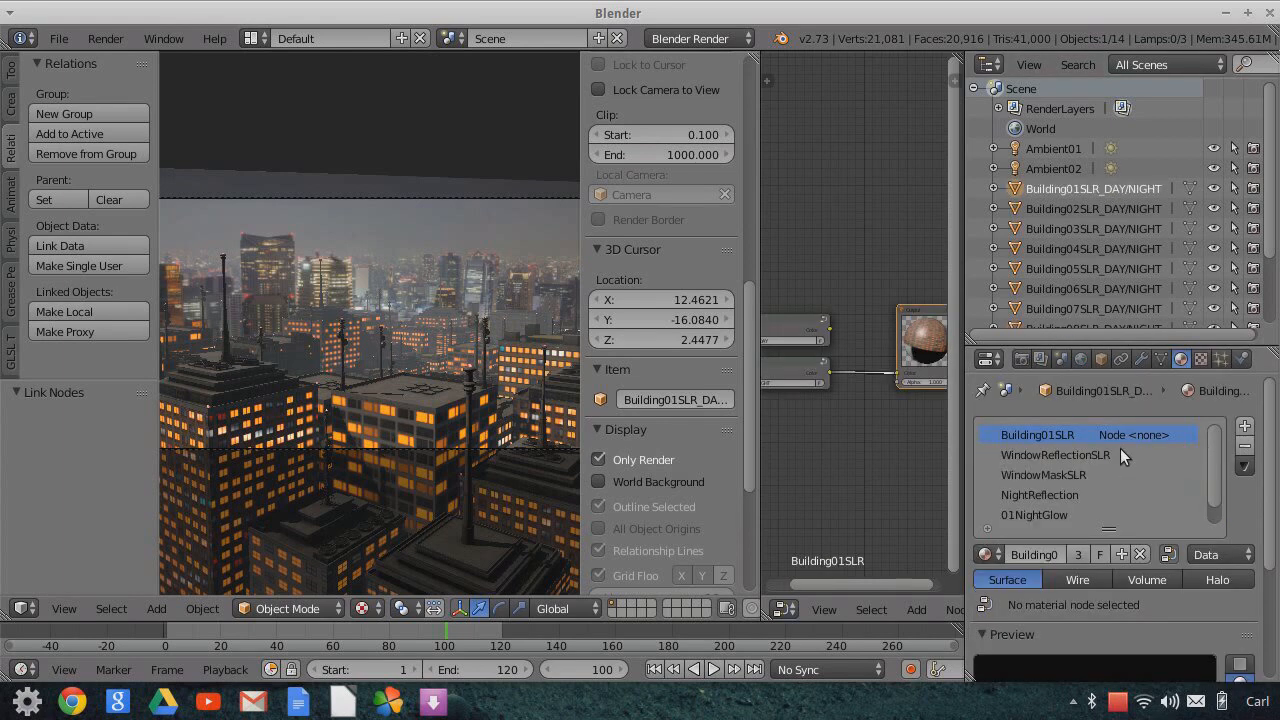
{"action": "left_click", "coordinate": [1040, 514]}
{"action": "left_click", "coordinate": [1199, 358]}
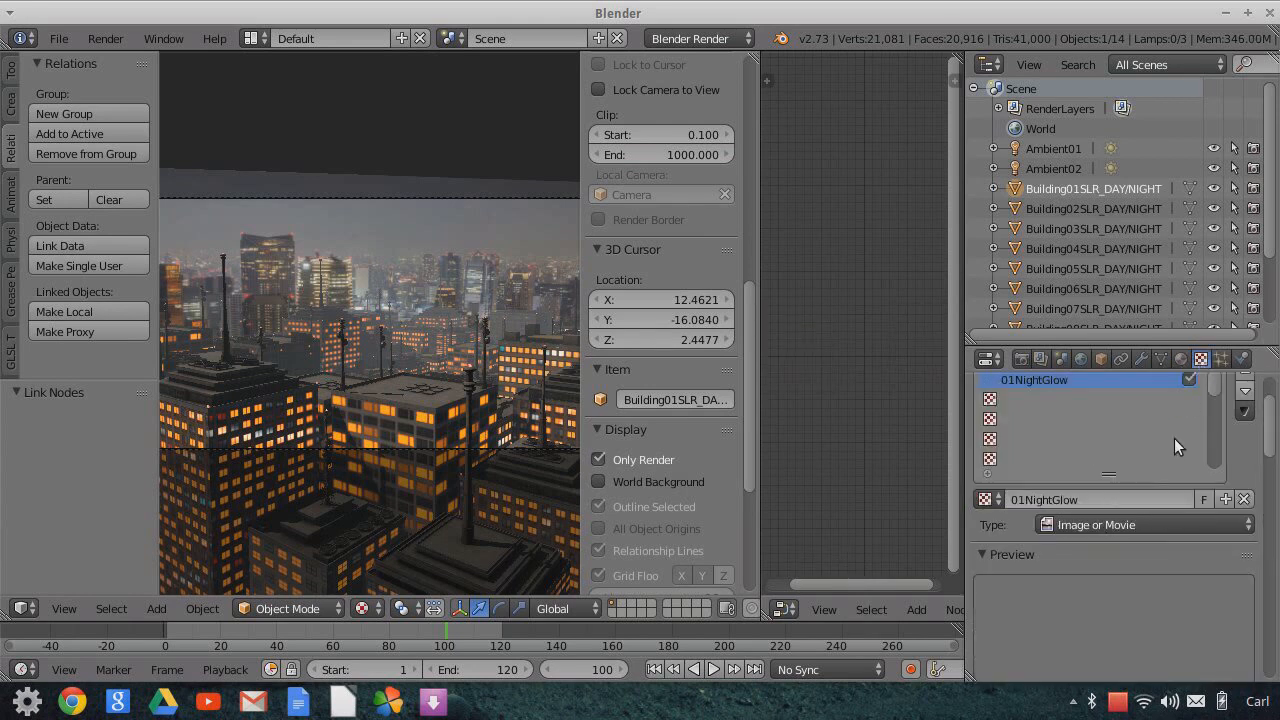
{"action": "scroll", "coordinate": [1115, 470], "scroll_direction": "up", "scroll_amount": 1}
{"action": "scroll", "coordinate": [1236, 508], "scroll_direction": "down", "scroll_amount": 2}
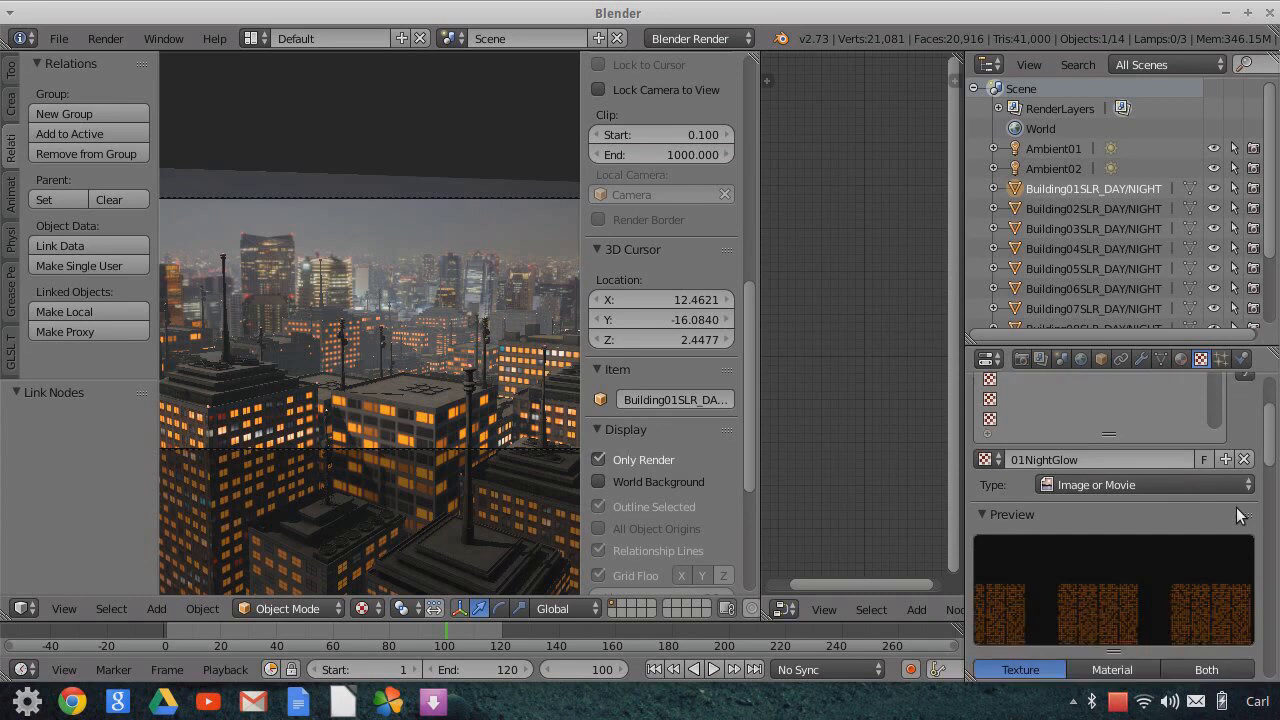
{"action": "scroll", "coordinate": [1239, 515], "scroll_direction": "down", "scroll_amount": 7}
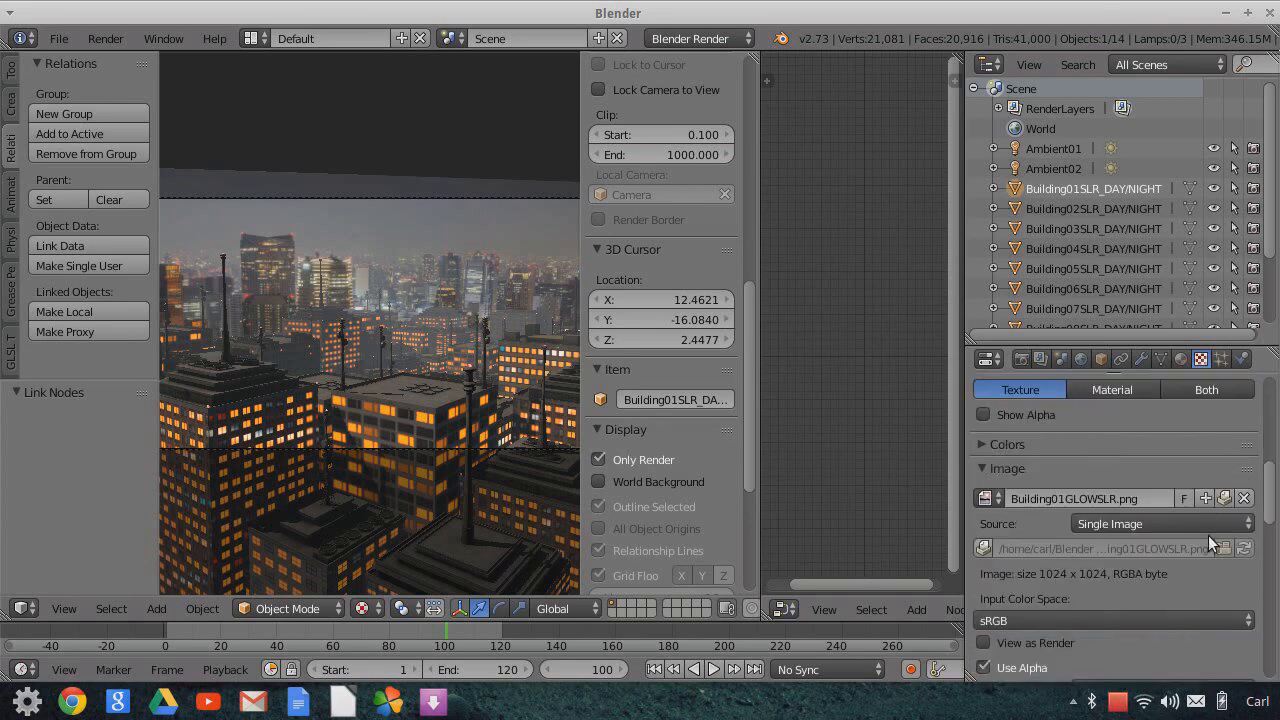
{"action": "scroll", "coordinate": [1202, 508], "scroll_direction": "down", "scroll_amount": 6}
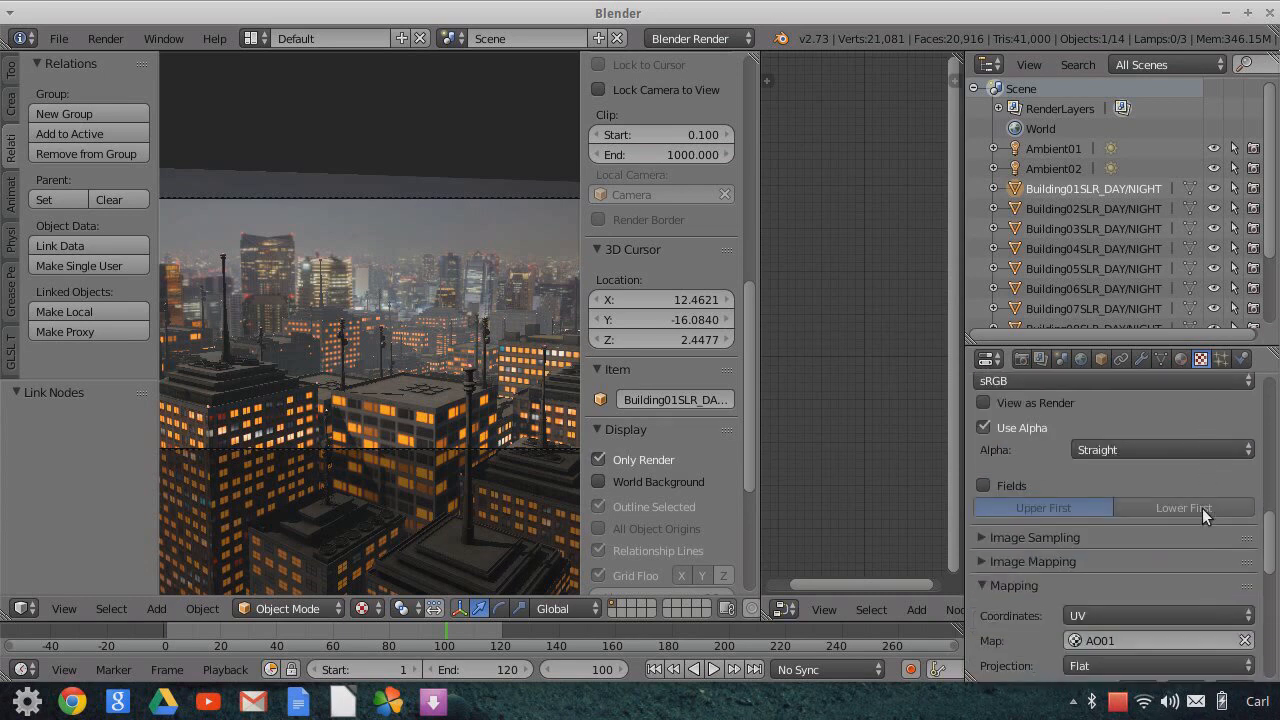
{"action": "scroll", "coordinate": [1202, 508], "scroll_direction": "down", "scroll_amount": 2}
{"action": "scroll", "coordinate": [1133, 546], "scroll_direction": "down", "scroll_amount": 6}
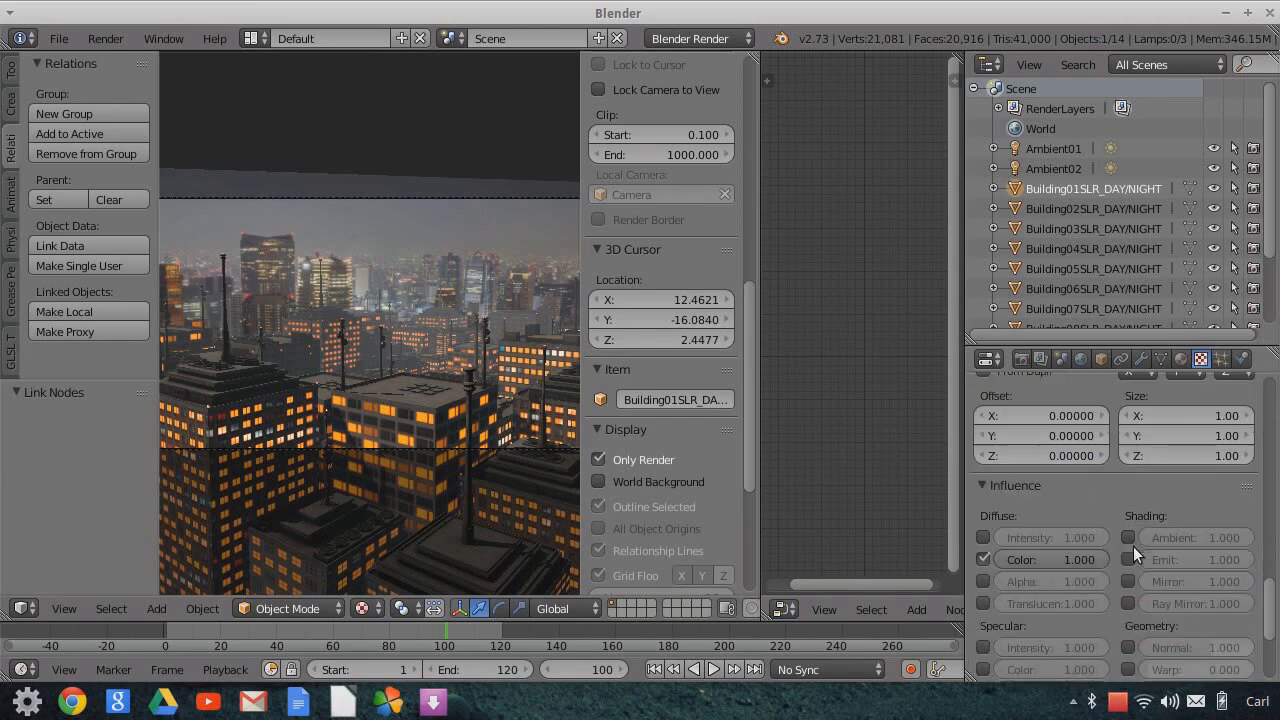
{"action": "scroll", "coordinate": [1133, 546], "scroll_direction": "down", "scroll_amount": 4}
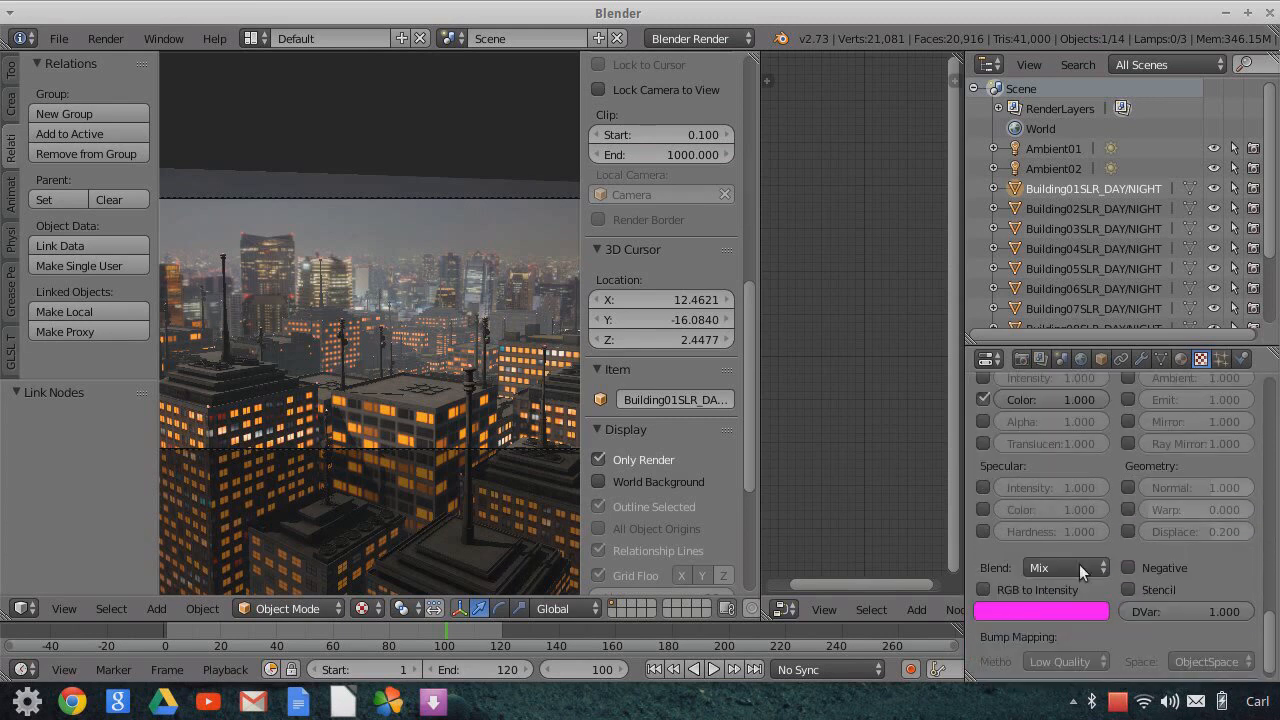
{"action": "left_click", "coordinate": [1095, 567]}
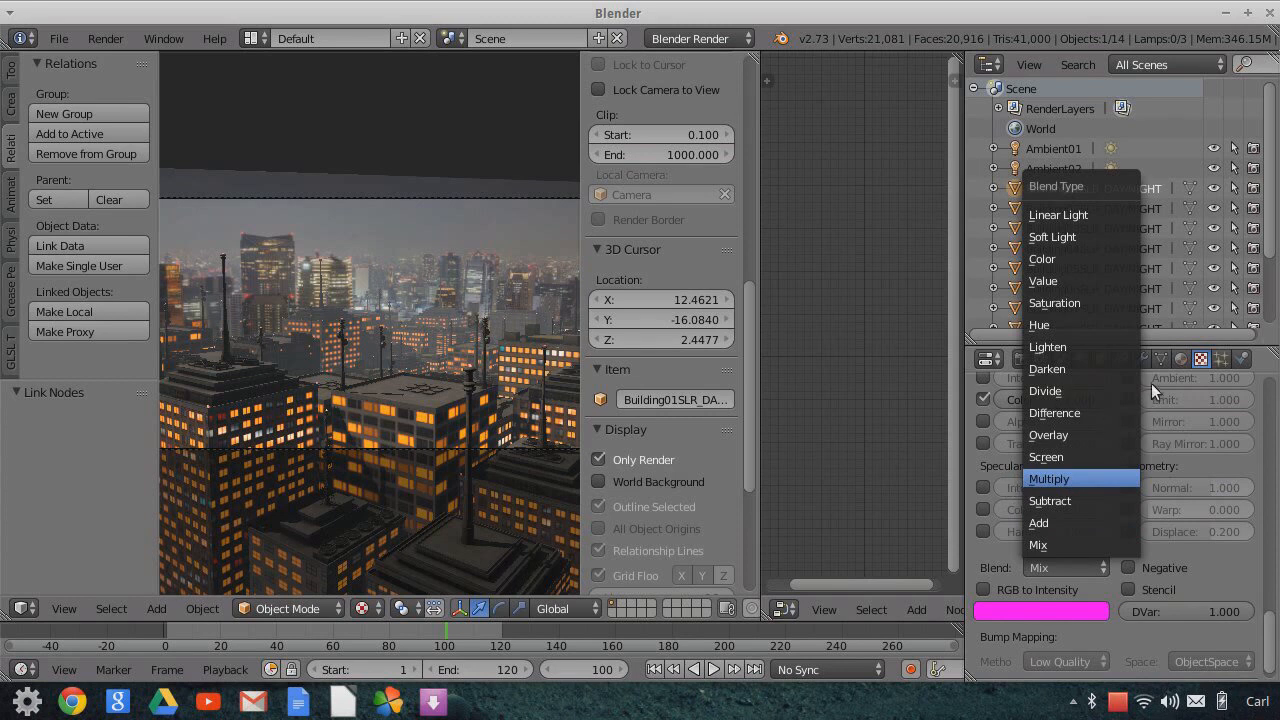
{"action": "key", "text": "Return"}
- Brighten the diffuse color of the 01NightGlow material to a neutral grey of about 0.686 in each RGB channel
{"action": "left_click", "coordinate": [1182, 360]}
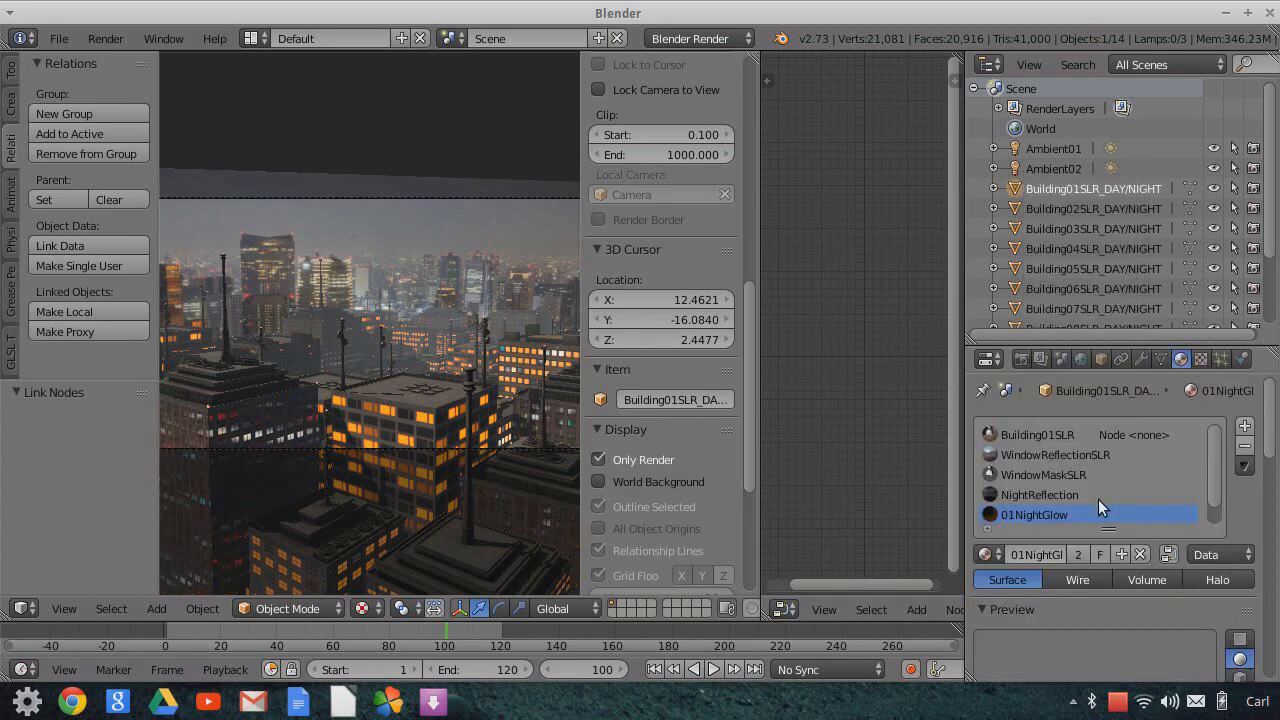
{"action": "scroll", "coordinate": [1130, 616], "scroll_direction": "down", "scroll_amount": 3}
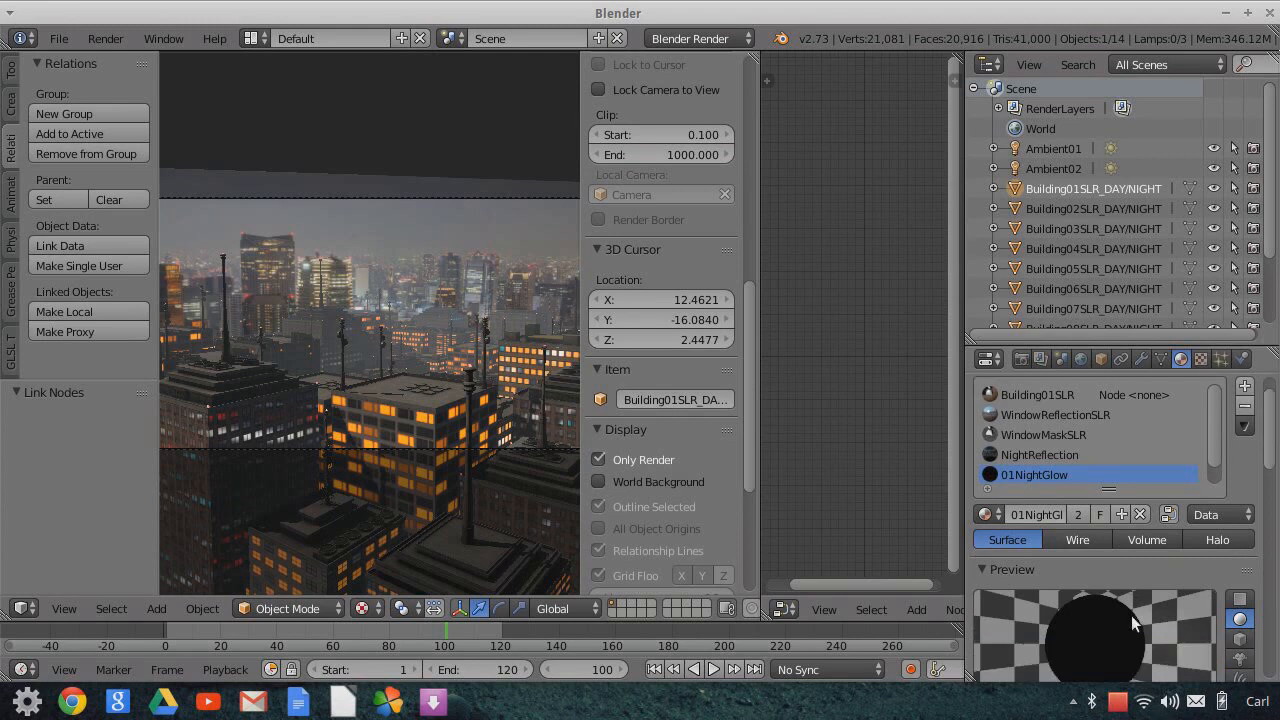
{"action": "left_click", "coordinate": [1066, 634]}
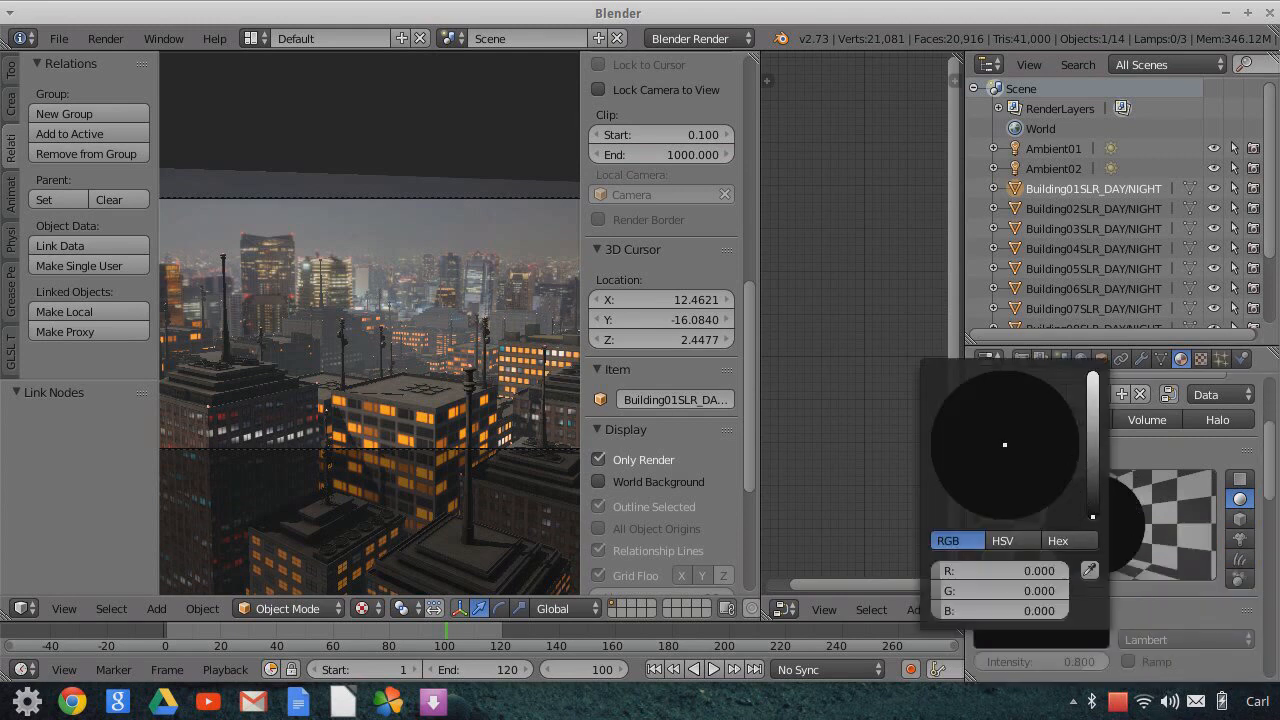
{"action": "left_click_drag", "start_coordinate": [1093, 517], "coordinate": [1093, 407]}
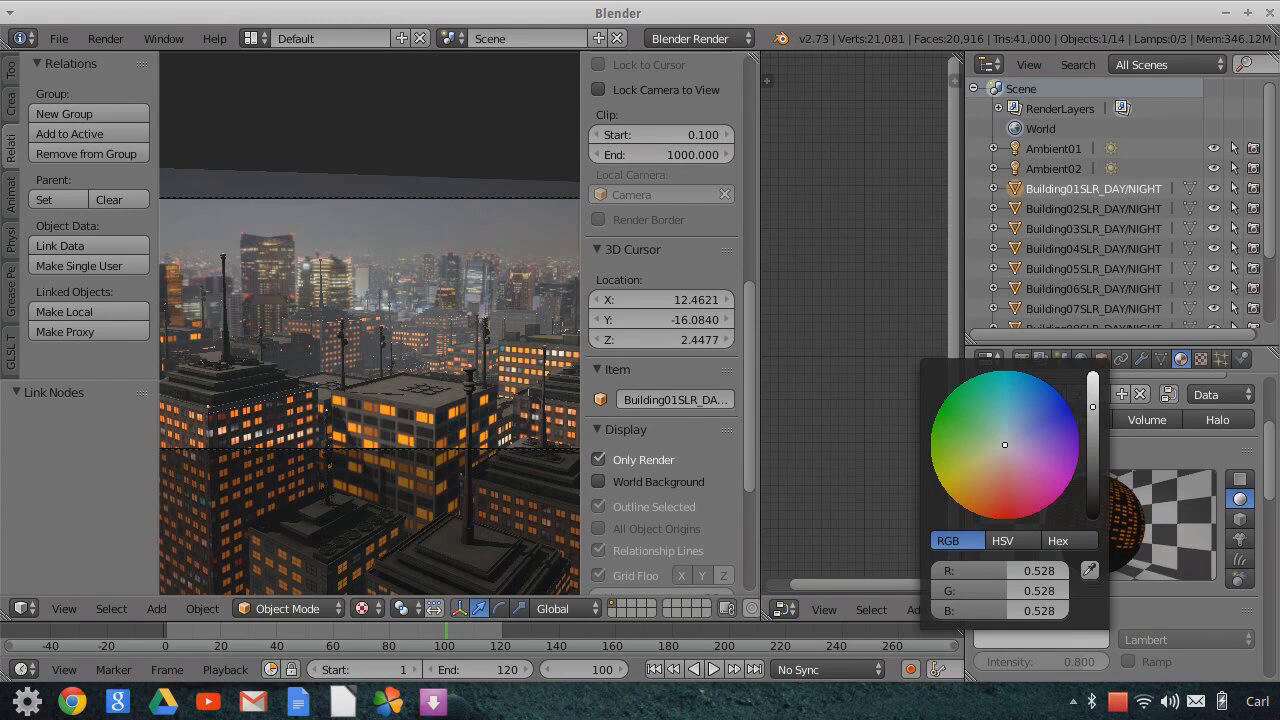
{"action": "left_click_drag", "start_coordinate": [1093, 407], "coordinate": [1093, 386]}
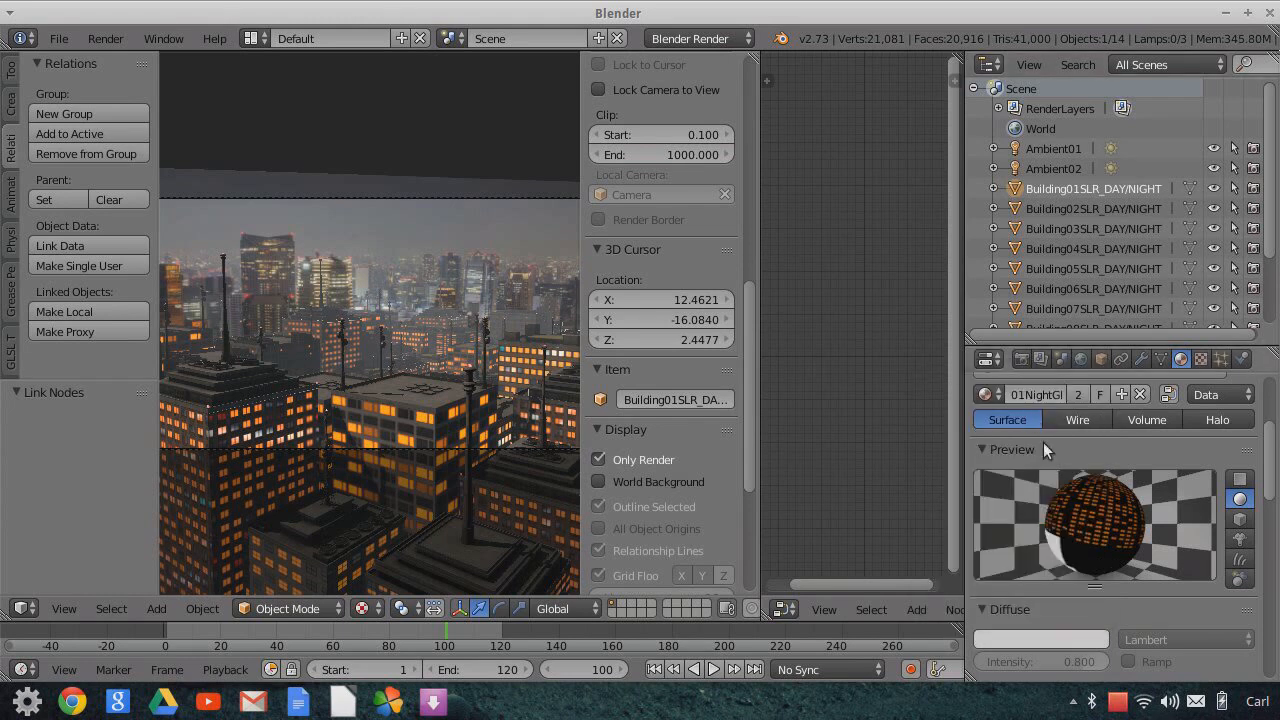
- Tint the 01NightGlow material's diffuse color light blue and raise its brightness close to maximum
{"action": "left_click", "coordinate": [1057, 640]}
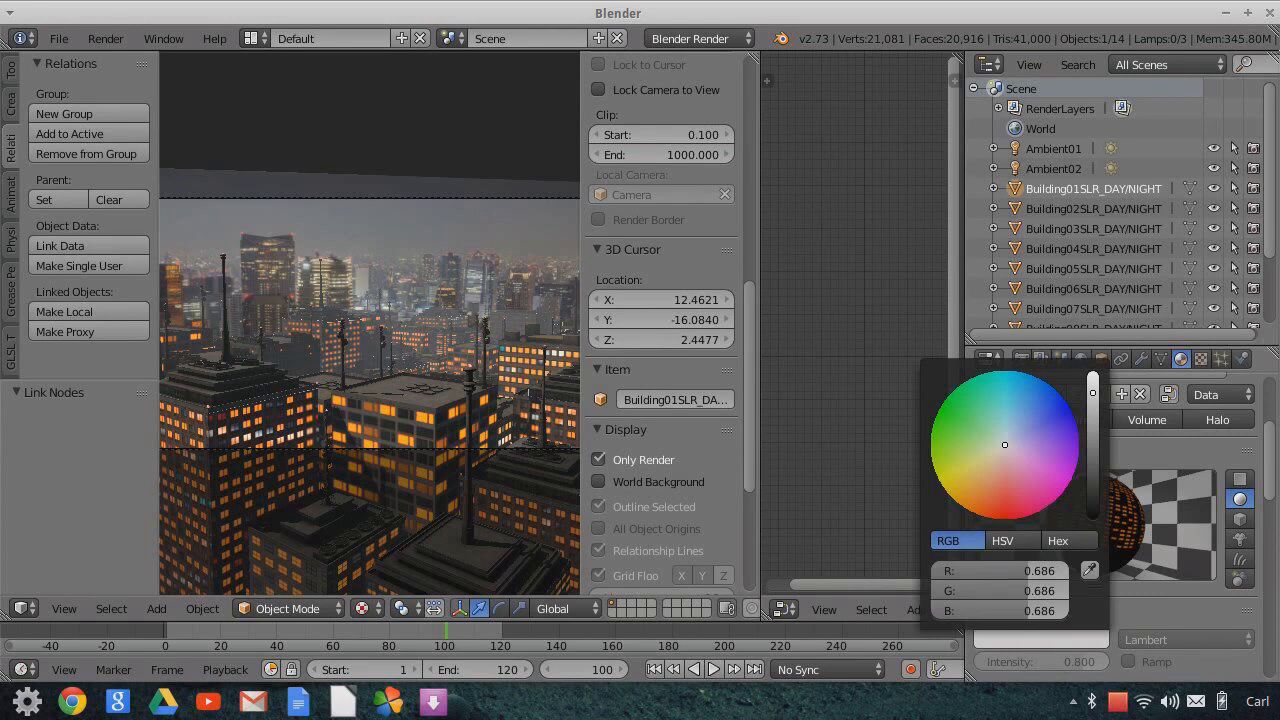
{"action": "left_click", "coordinate": [1019, 412]}
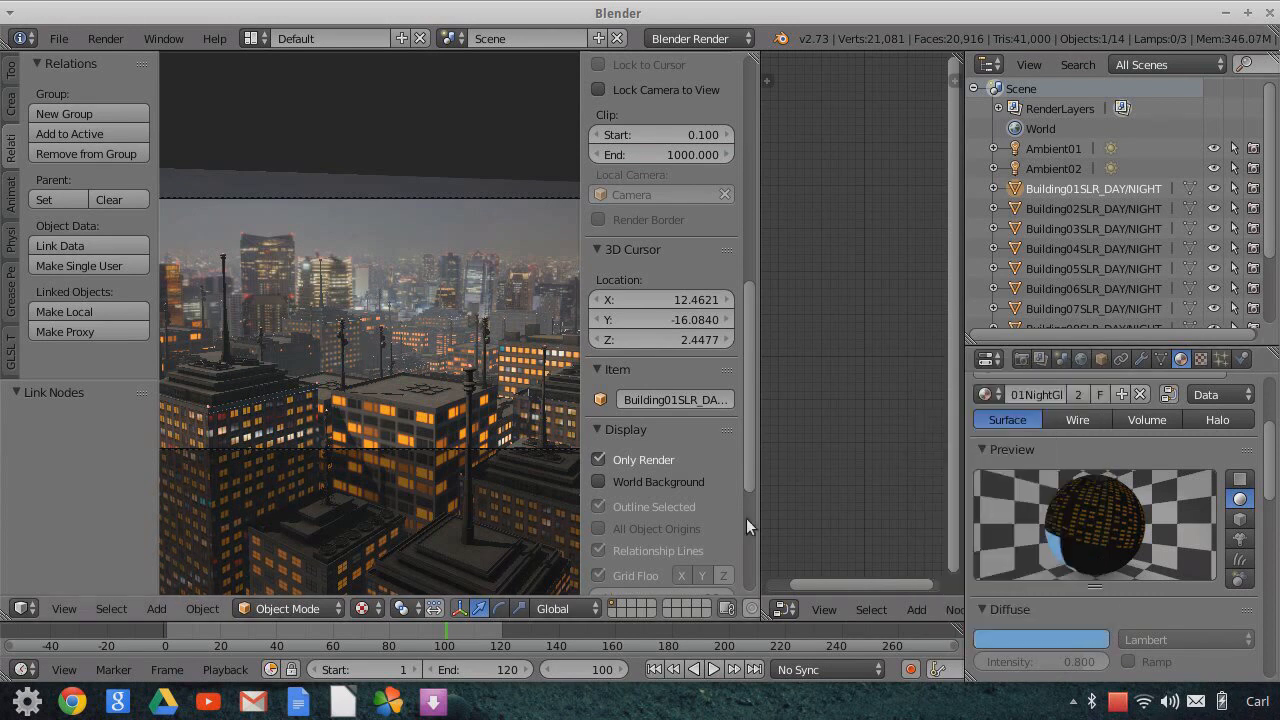
{"action": "left_click", "coordinate": [1057, 639]}
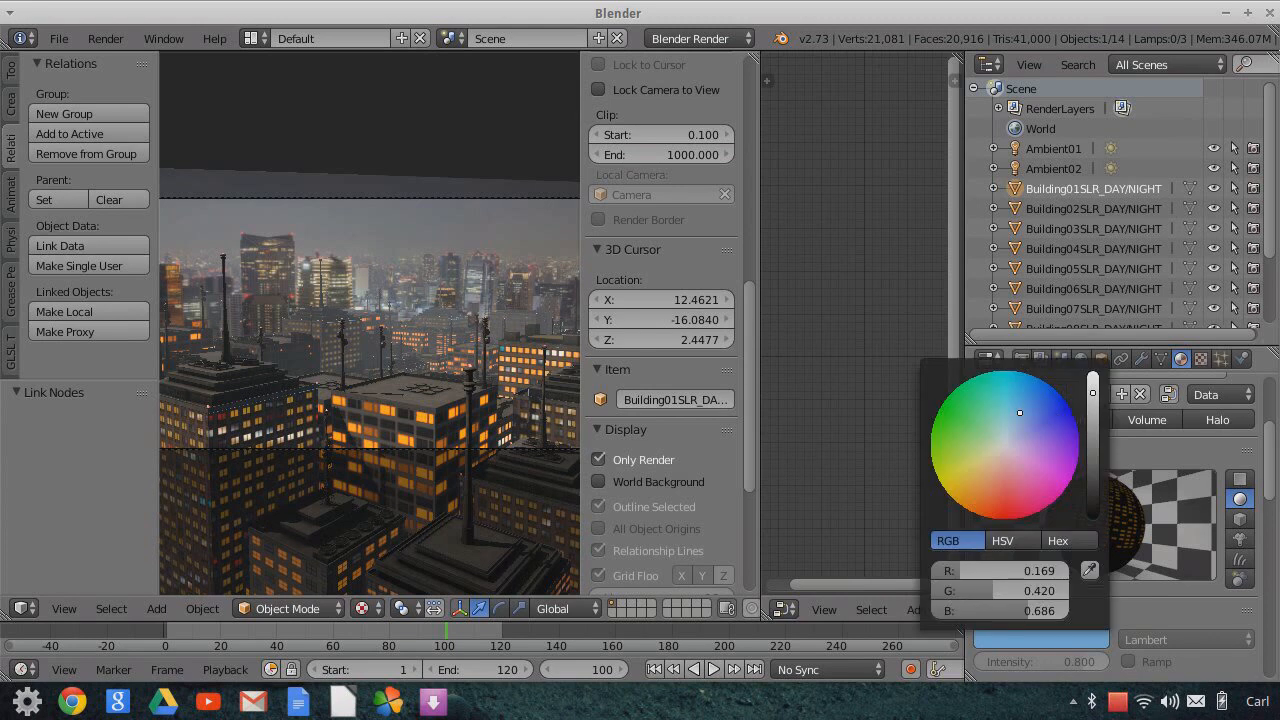
{"action": "left_click_drag", "start_coordinate": [1093, 393], "coordinate": [1093, 372]}
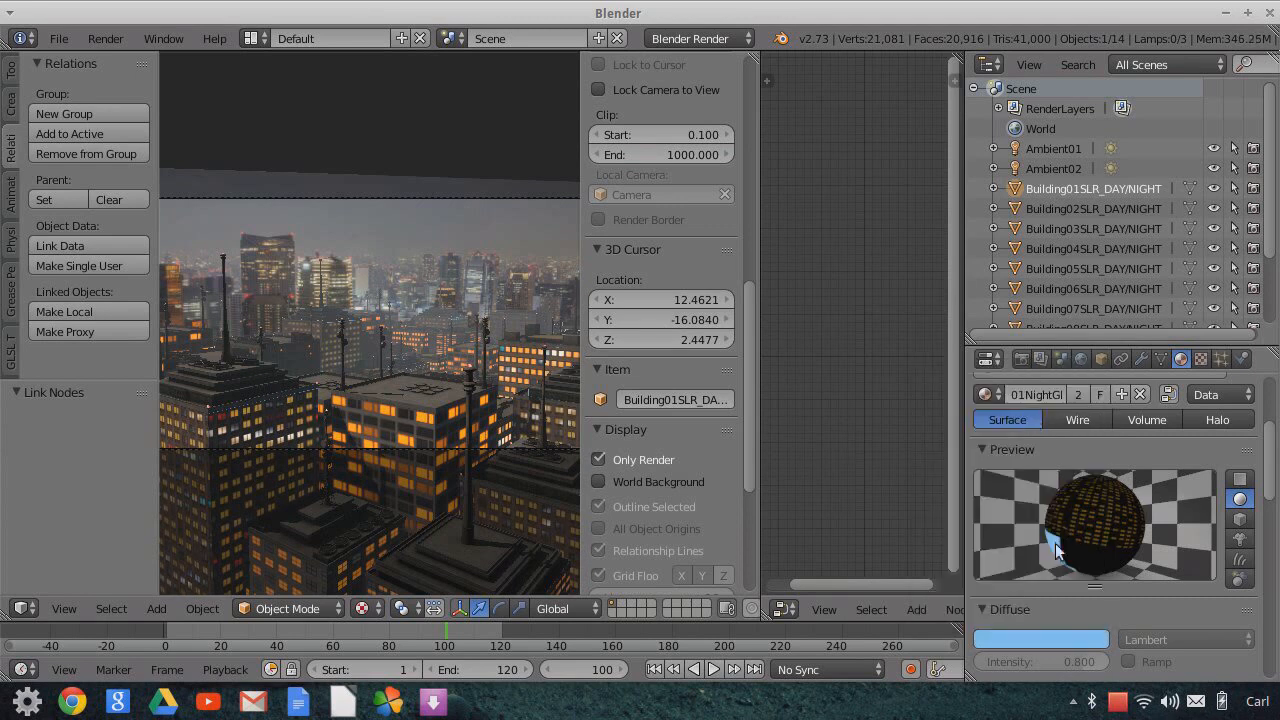
- Shift the 01NightGlow material's diffuse color from light blue to a deeper periwinkle blue
{"action": "left_click", "coordinate": [1052, 636]}
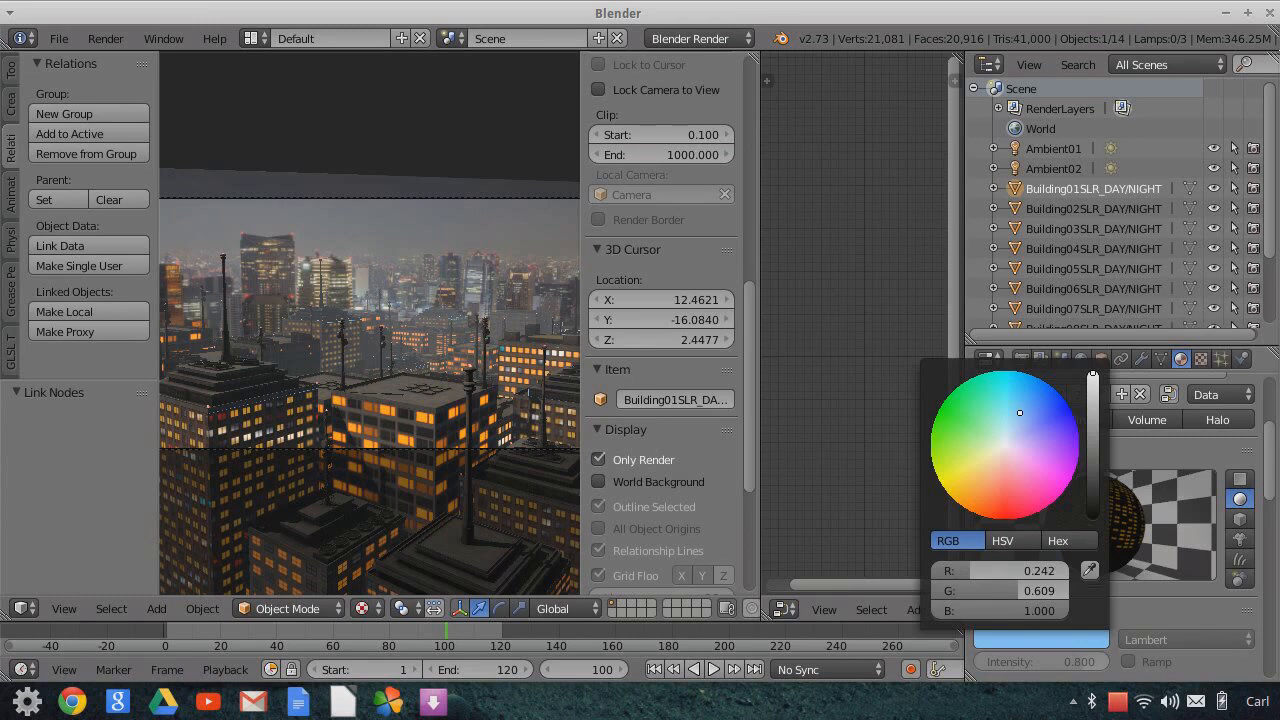
{"action": "left_click_drag", "start_coordinate": [1020, 412], "coordinate": [1032, 393]}
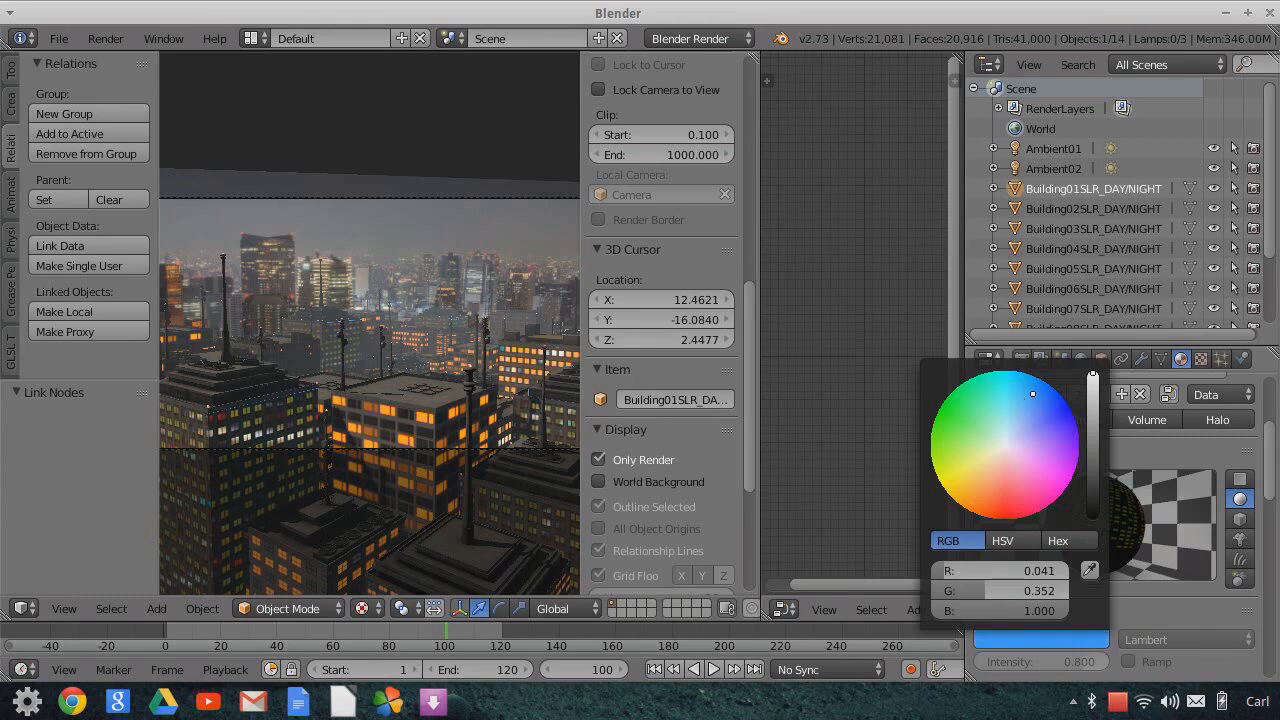
{"action": "left_click_drag", "start_coordinate": [1033, 394], "coordinate": [1042, 400]}
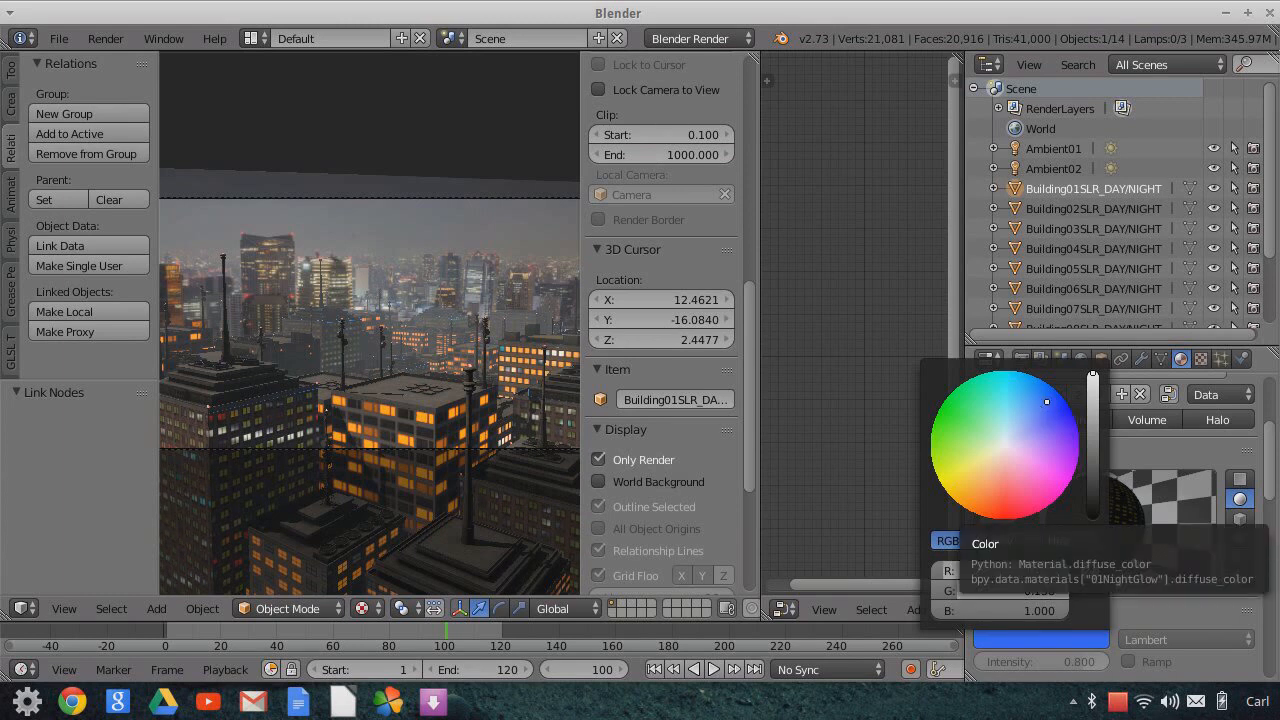
{"action": "left_click_drag", "start_coordinate": [1042, 400], "coordinate": [1033, 413]}
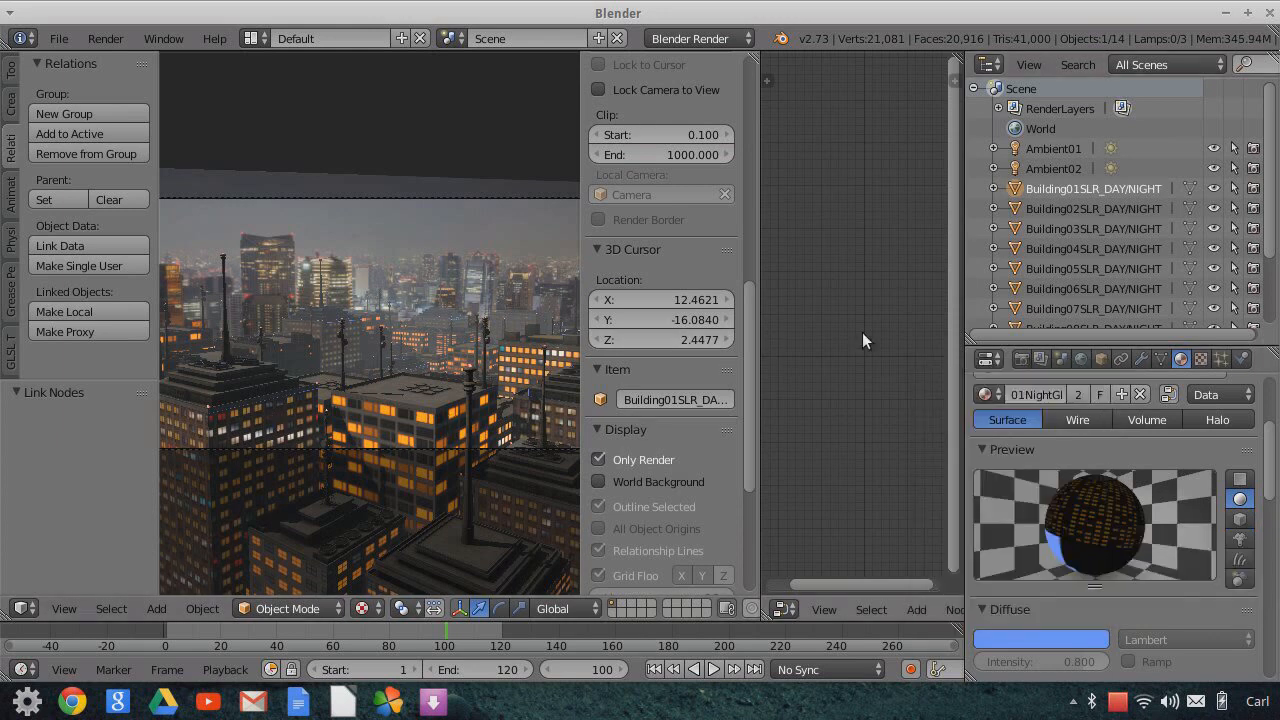
- Select Building07SLR_DAY/NIGHT and make its 07NightGlow material active
{"action": "scroll", "coordinate": [1101, 307], "scroll_direction": "down", "scroll_amount": 3}
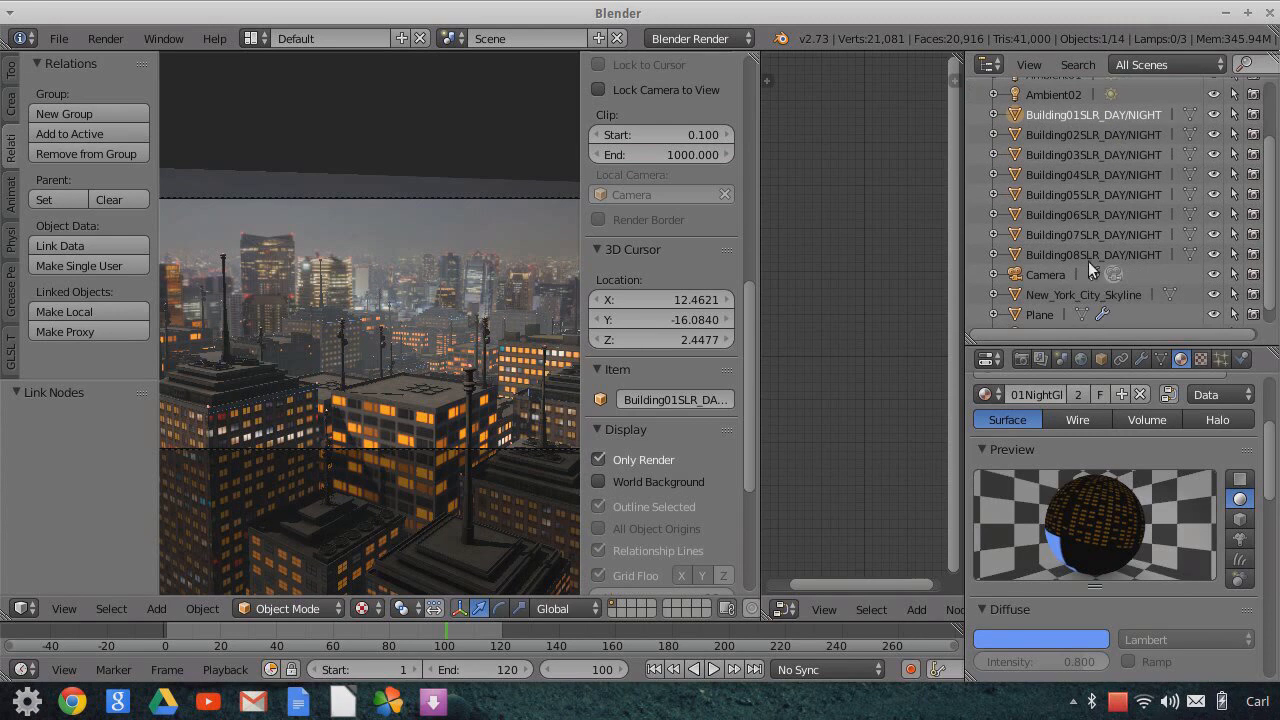
{"action": "left_click", "coordinate": [1070, 234]}
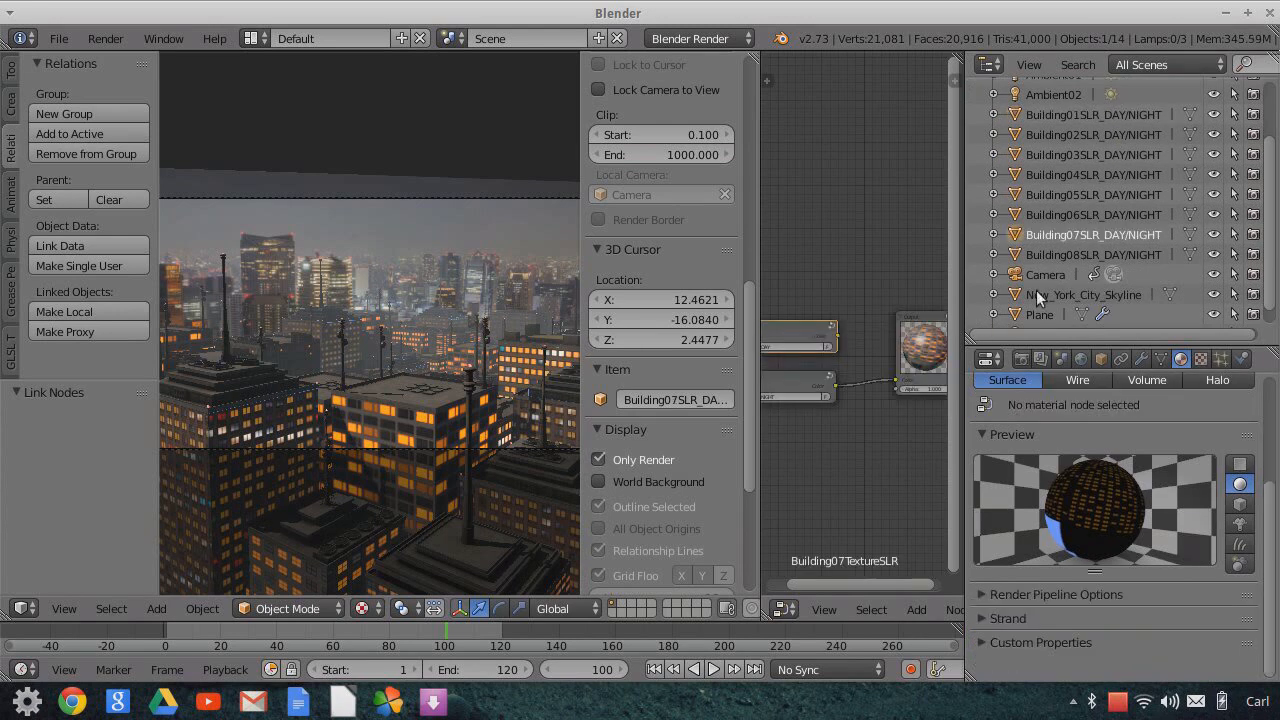
{"action": "left_click", "coordinate": [1057, 216]}
{"action": "left_click", "coordinate": [1043, 194]}
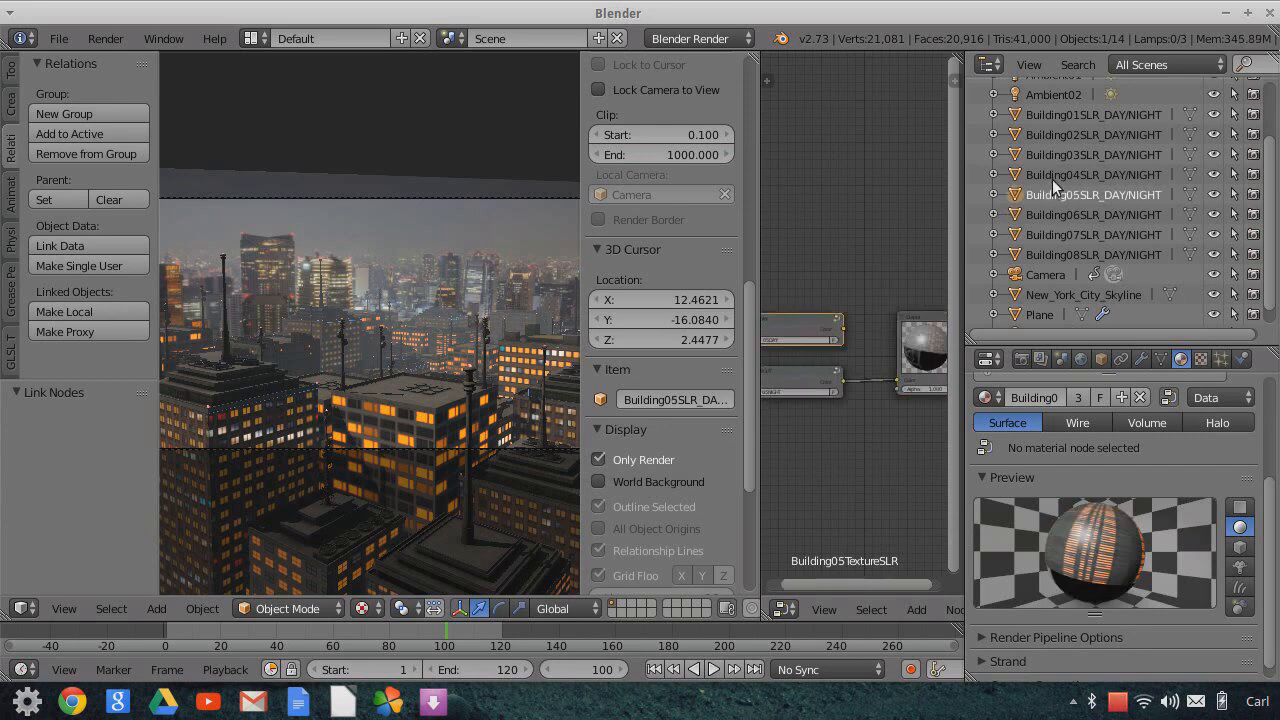
{"action": "left_click", "coordinate": [1056, 237]}
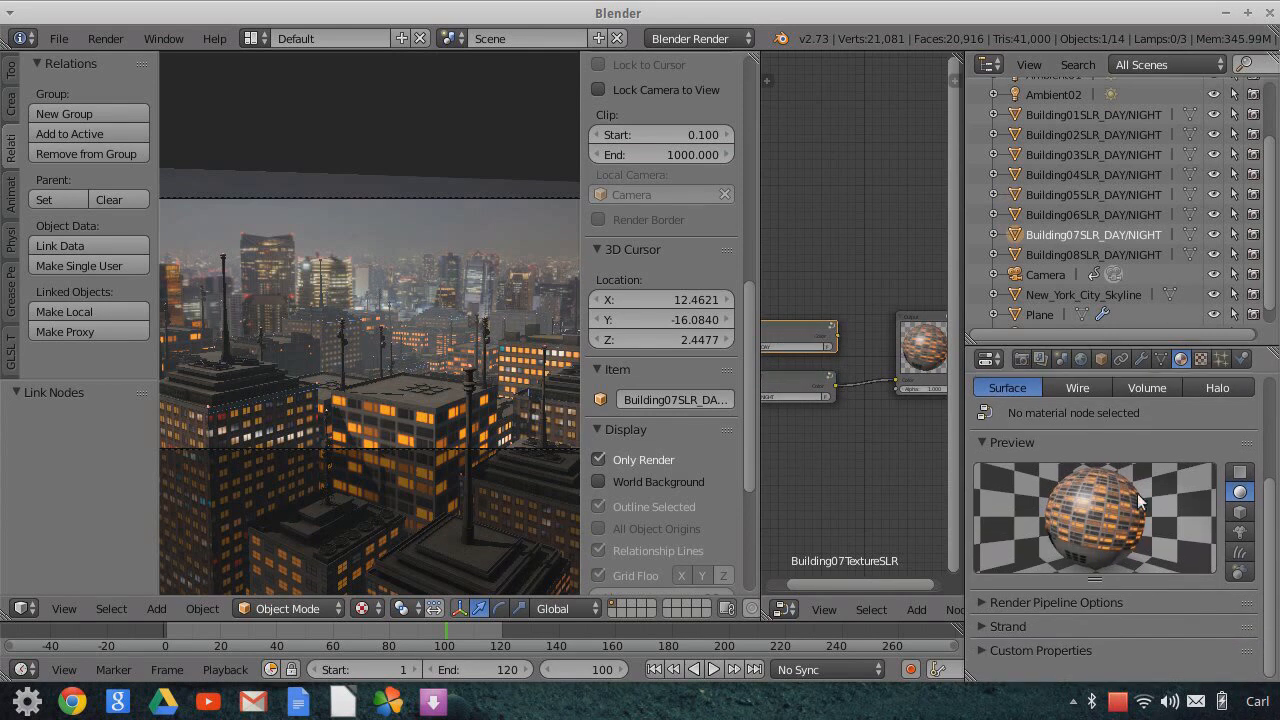
{"action": "scroll", "coordinate": [1150, 470], "scroll_direction": "up", "scroll_amount": 4}
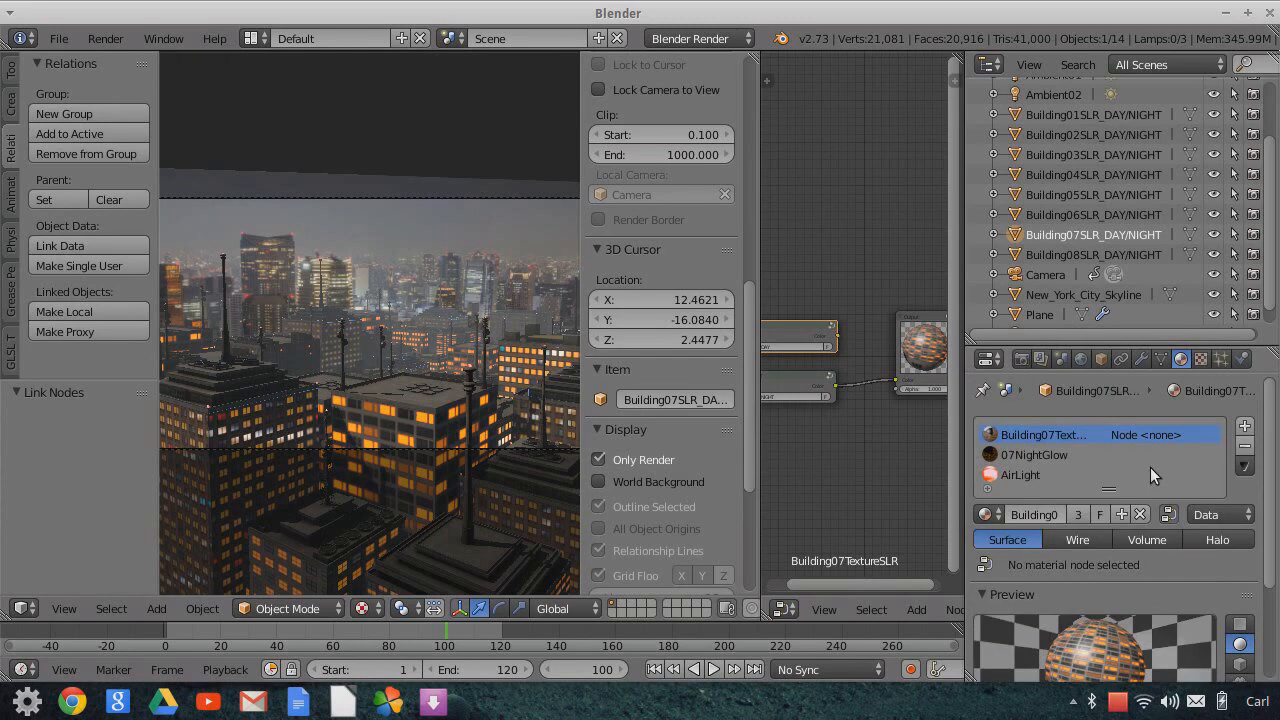
{"action": "left_click", "coordinate": [1136, 457]}
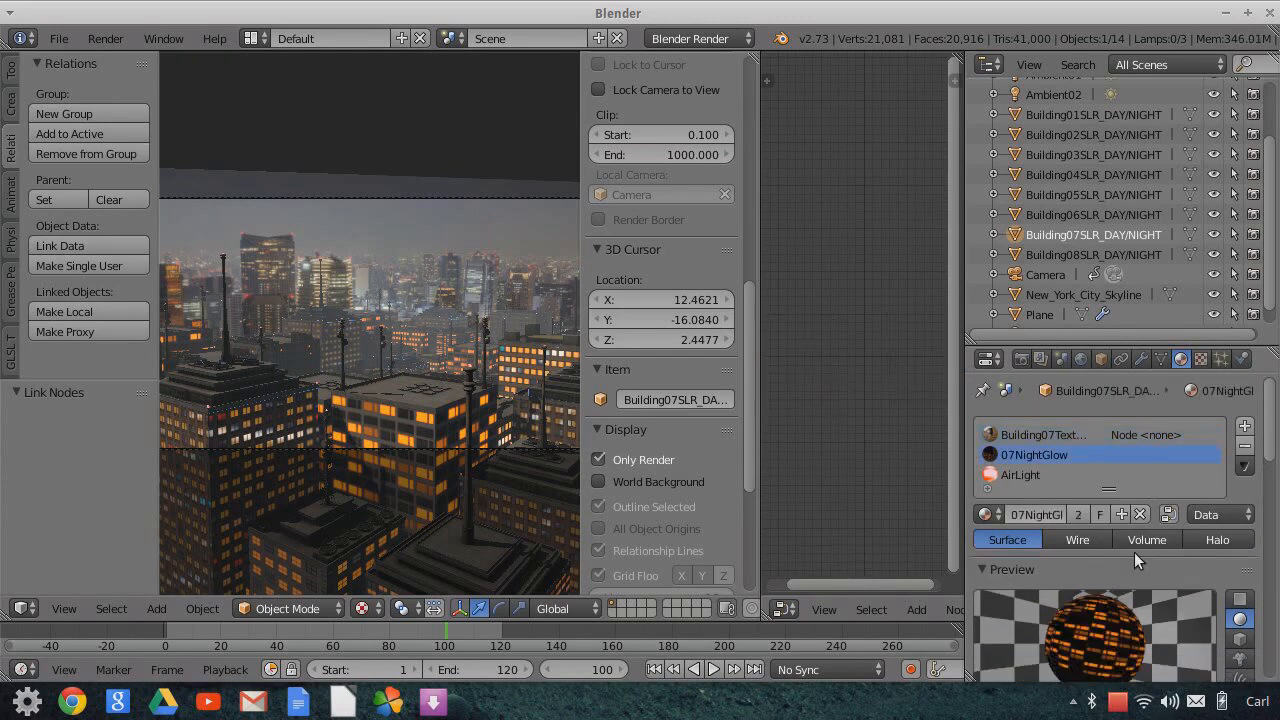
- Set the influence blend type of the 07NightGlow material's texture to Multiply
{"action": "left_click", "coordinate": [1200, 358]}
{"action": "scroll", "coordinate": [1159, 506], "scroll_direction": "up", "scroll_amount": 1}
{"action": "scroll", "coordinate": [1159, 506], "scroll_direction": "down", "scroll_amount": 2}
{"action": "left_click", "coordinate": [1104, 546]}
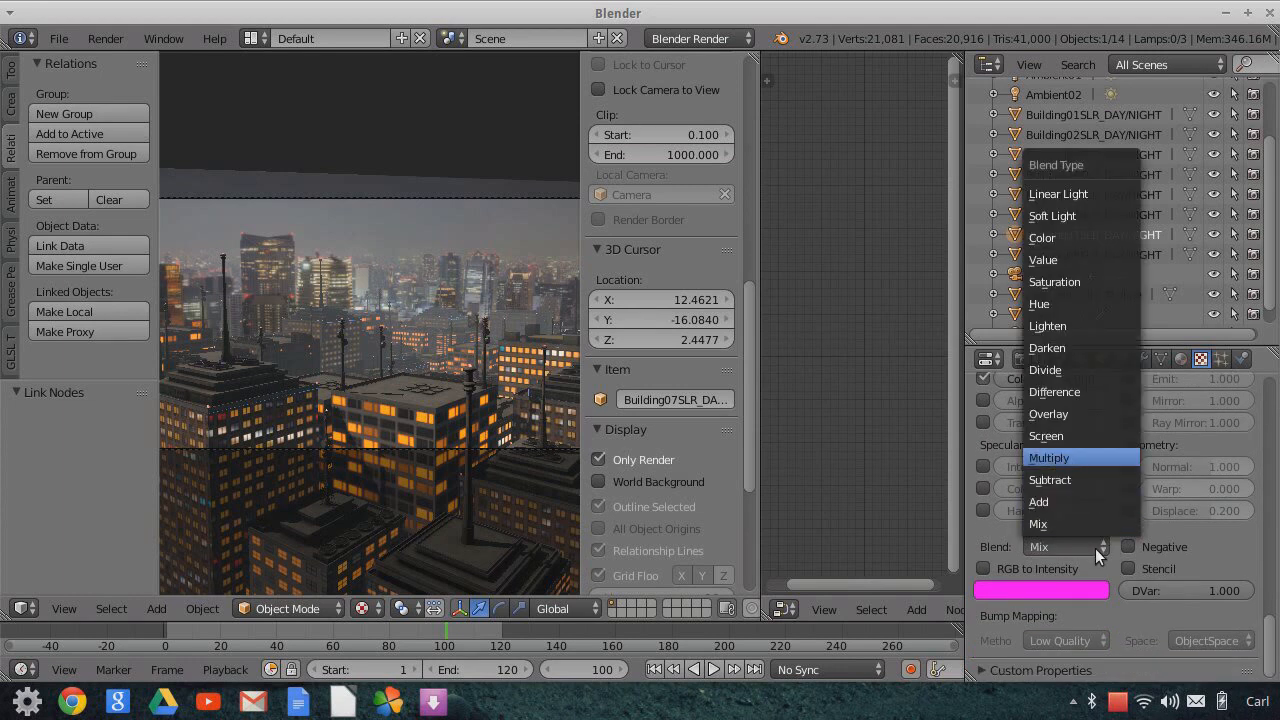
{"action": "key", "text": "Return"}
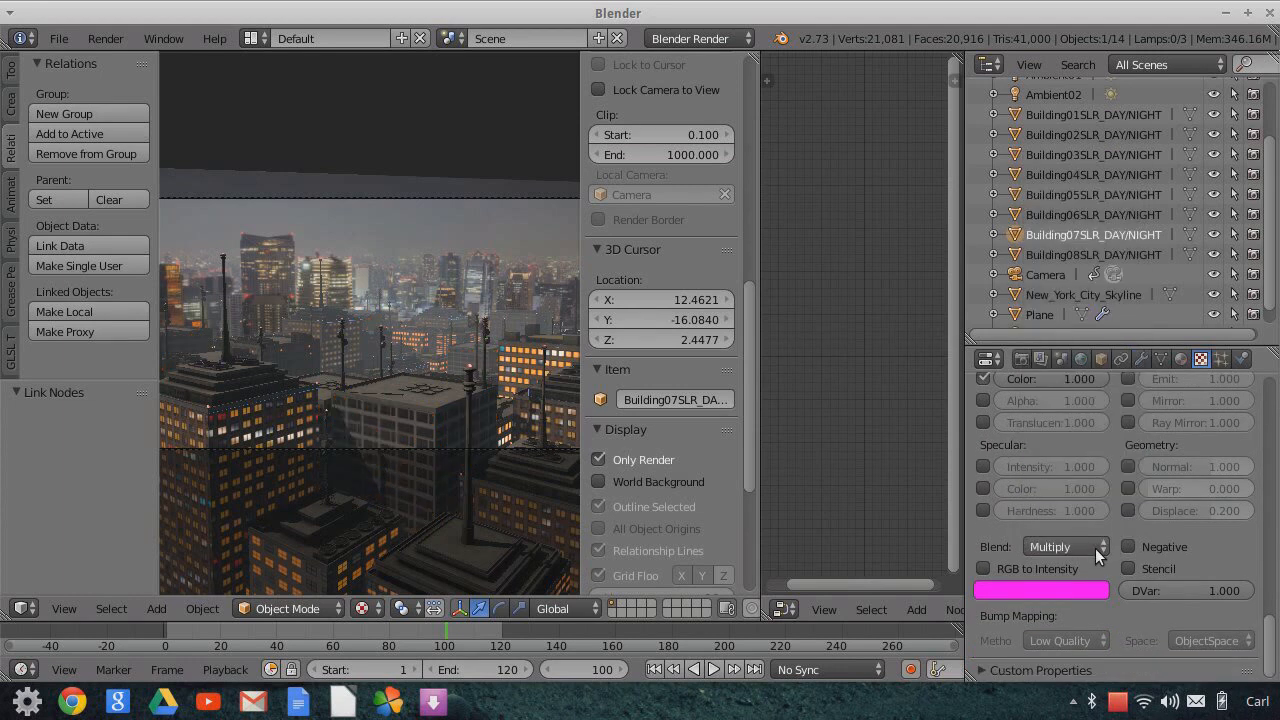
- Brighten the 07NightGlow material's diffuse color to full white, 1.000 in each RGB channel
{"action": "scroll", "coordinate": [1057, 554], "scroll_direction": "up", "scroll_amount": 10}
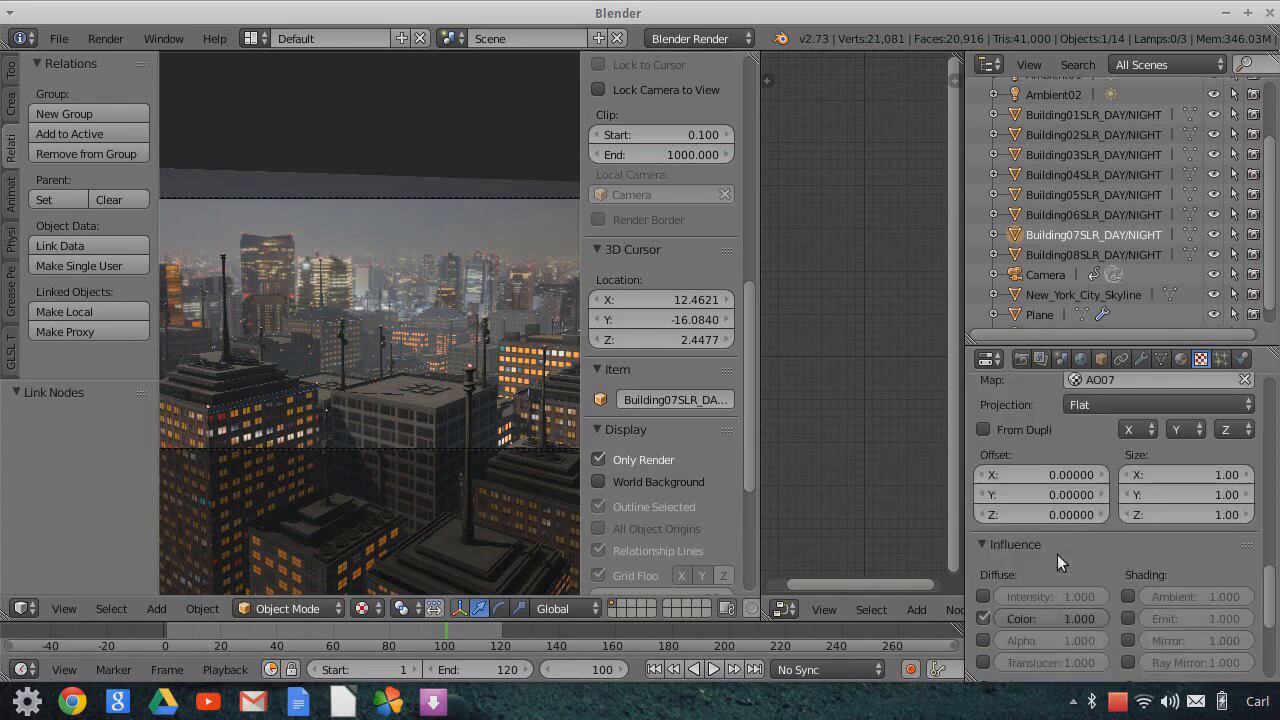
{"action": "scroll", "coordinate": [1057, 554], "scroll_direction": "up", "scroll_amount": 6}
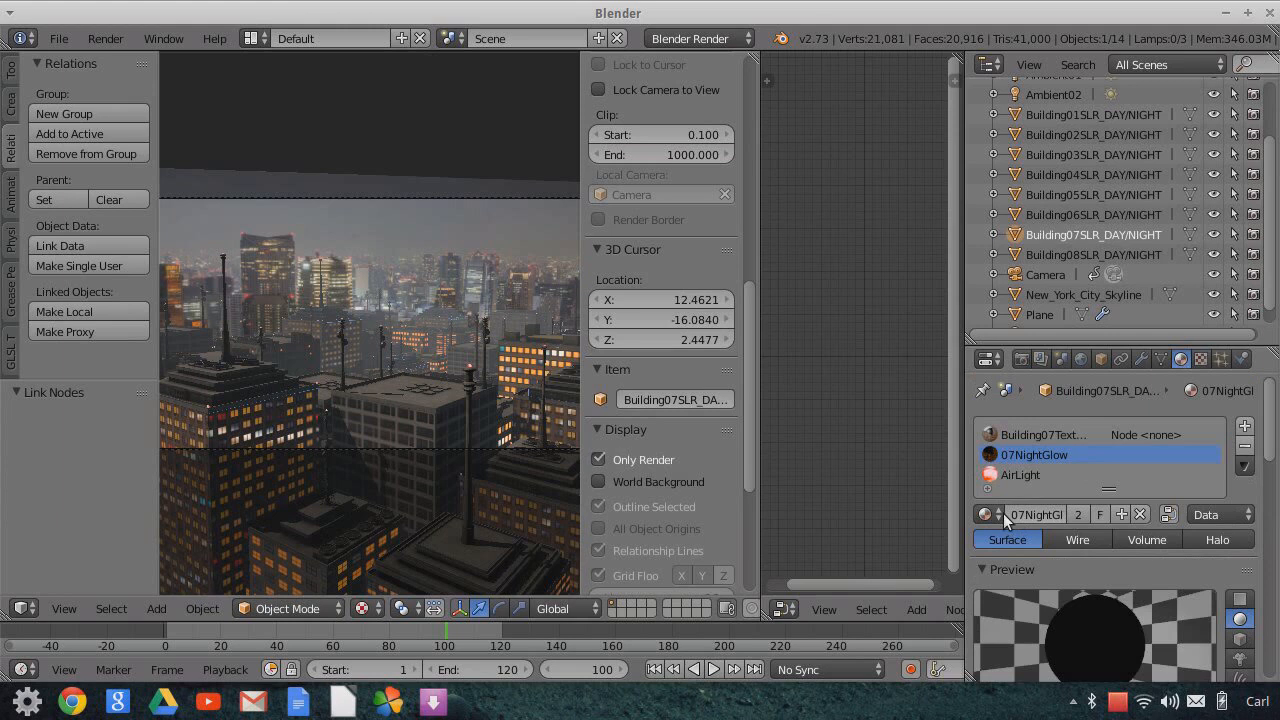
{"action": "scroll", "coordinate": [1047, 555], "scroll_direction": "down", "scroll_amount": 5}
{"action": "left_click", "coordinate": [1037, 561]}
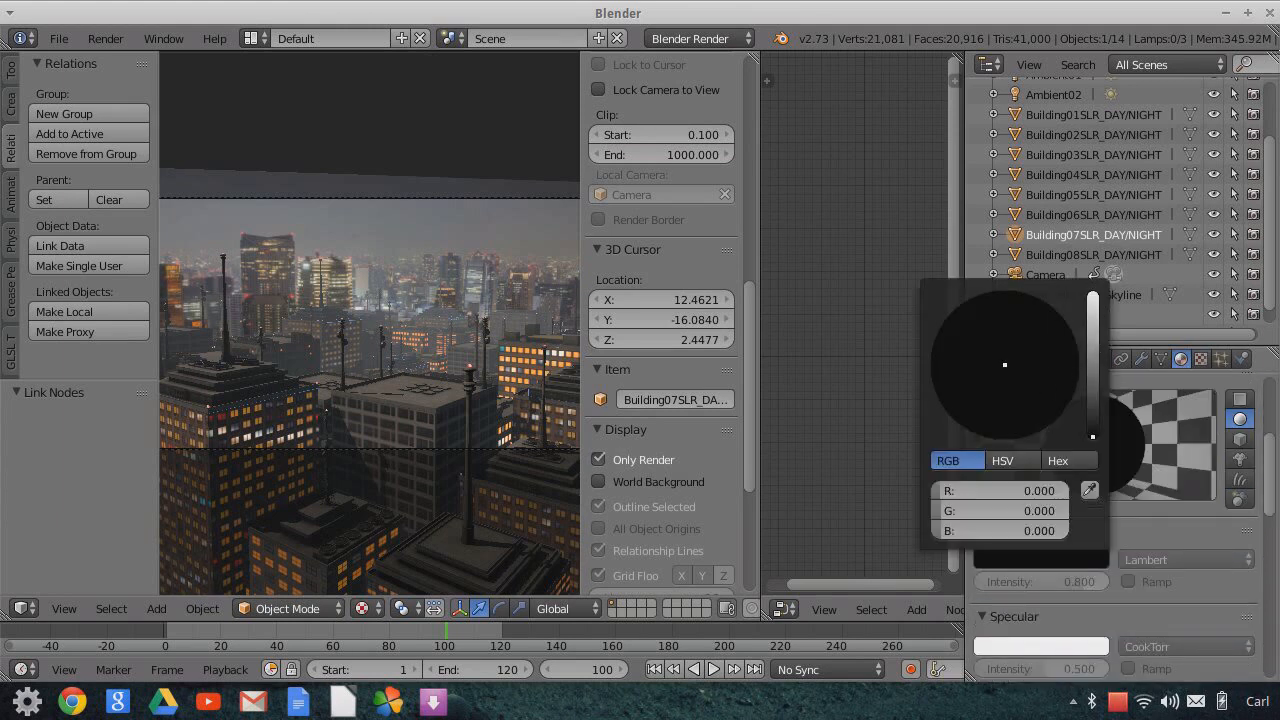
{"action": "left_click", "coordinate": [1093, 307]}
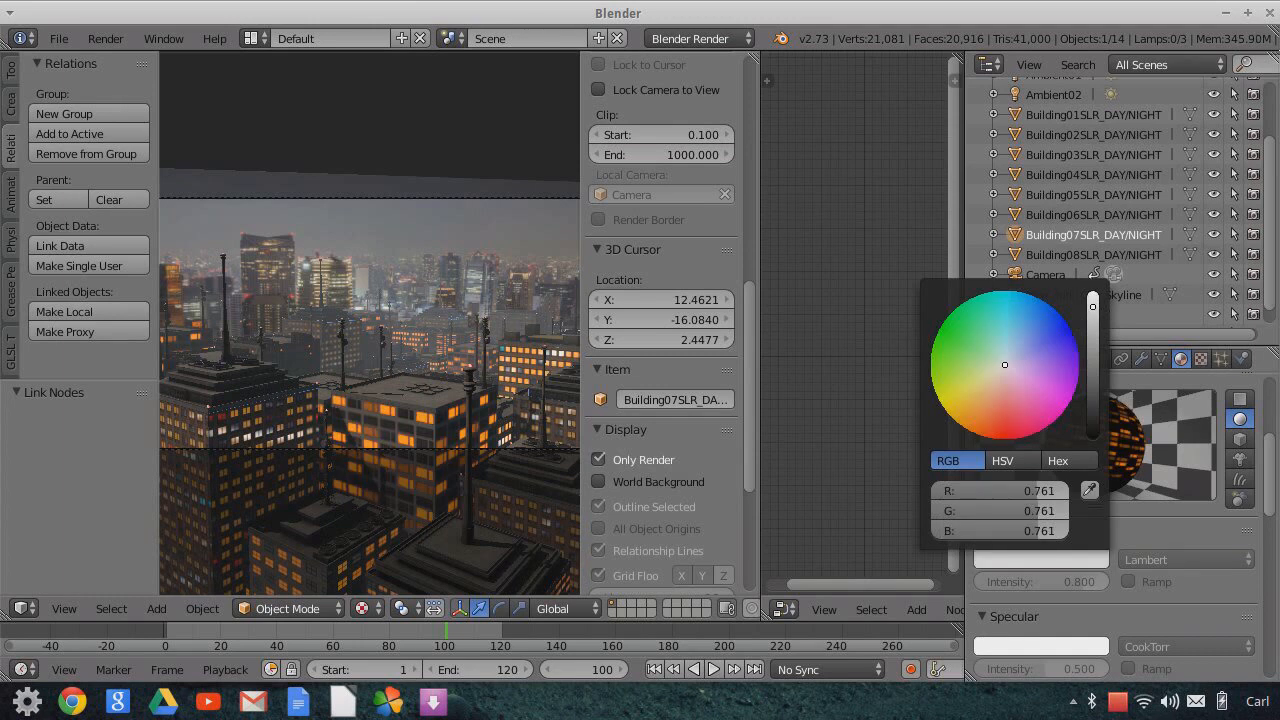
{"action": "left_click_drag", "start_coordinate": [1093, 307], "coordinate": [1093, 305]}
{"action": "scroll", "coordinate": [1026, 368], "scroll_direction": "up", "scroll_amount": 5}
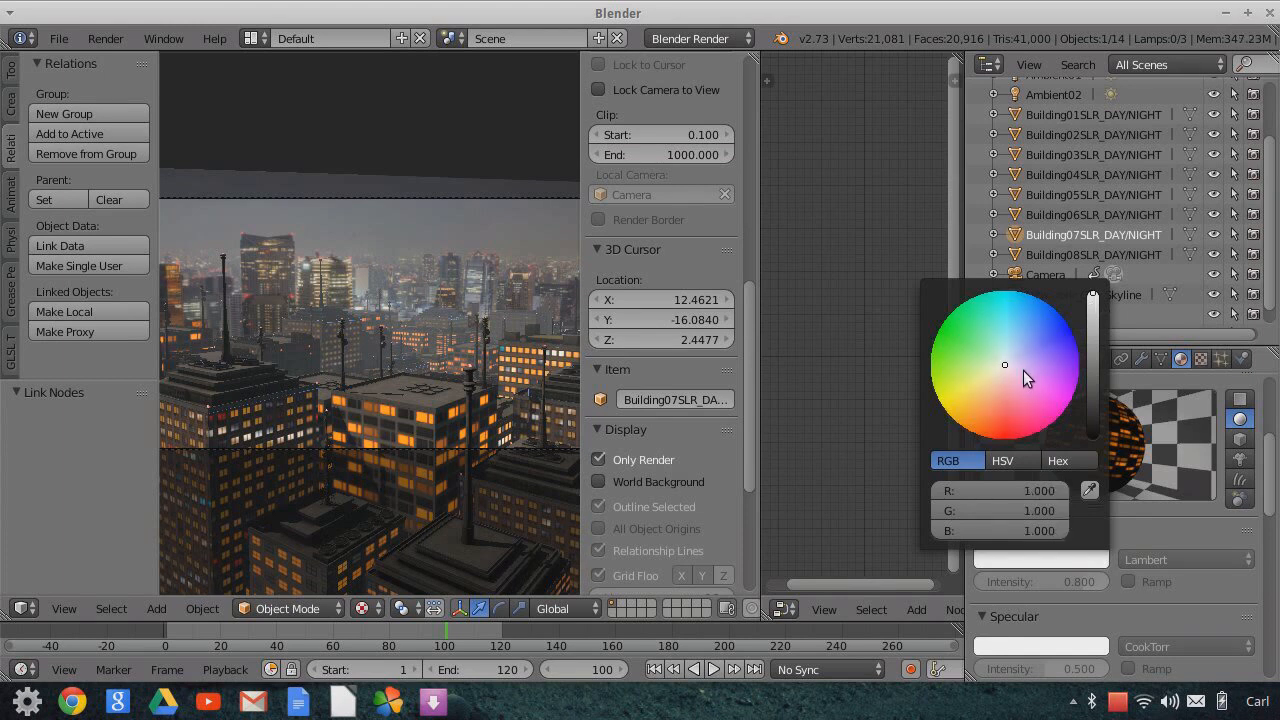
- Tint the 07NightGlow diffuse color light blue, about R 0.492, G 0.696, B 1.000
{"action": "left_click", "coordinate": [1023, 370]}
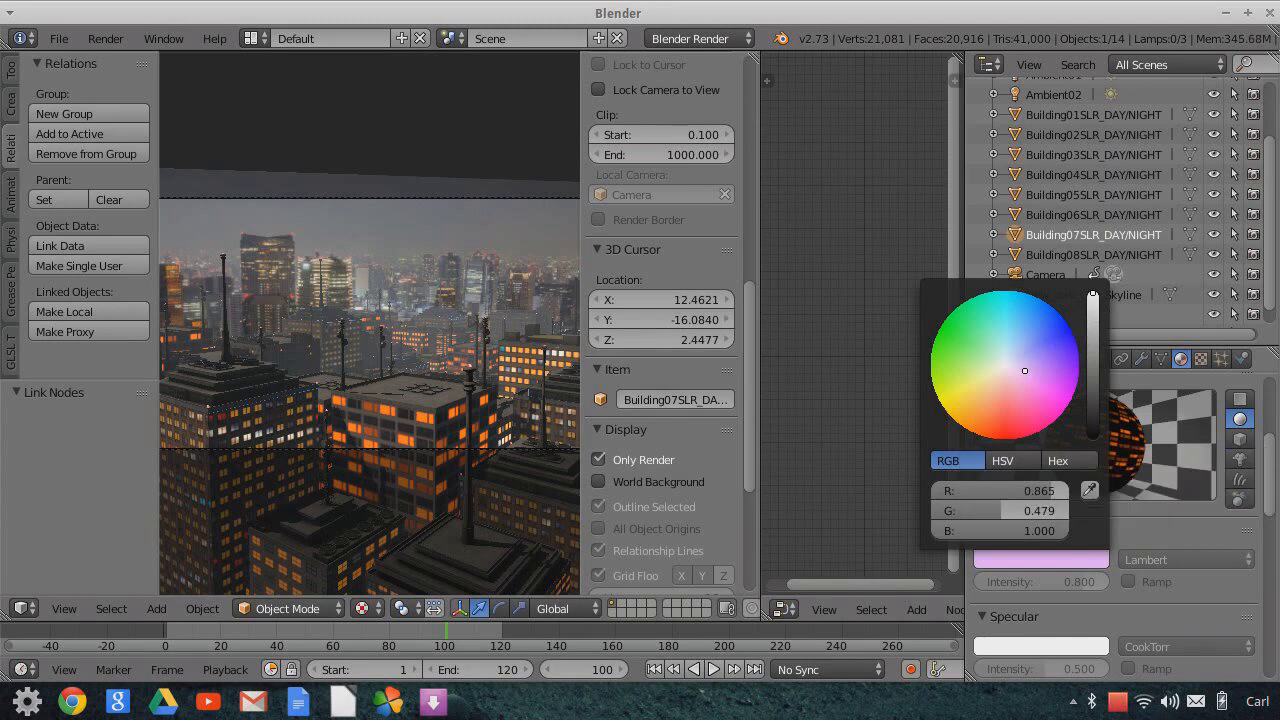
{"action": "left_click", "coordinate": [1010, 340]}
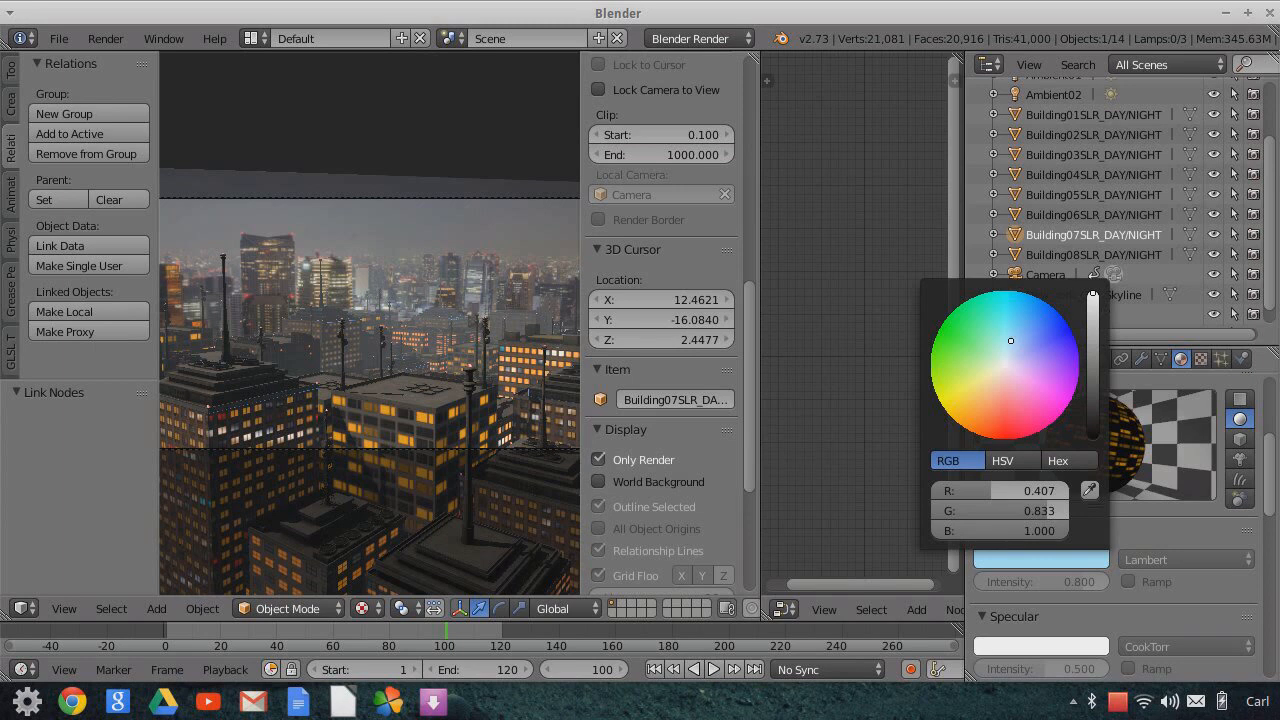
{"action": "left_click", "coordinate": [1010, 320]}
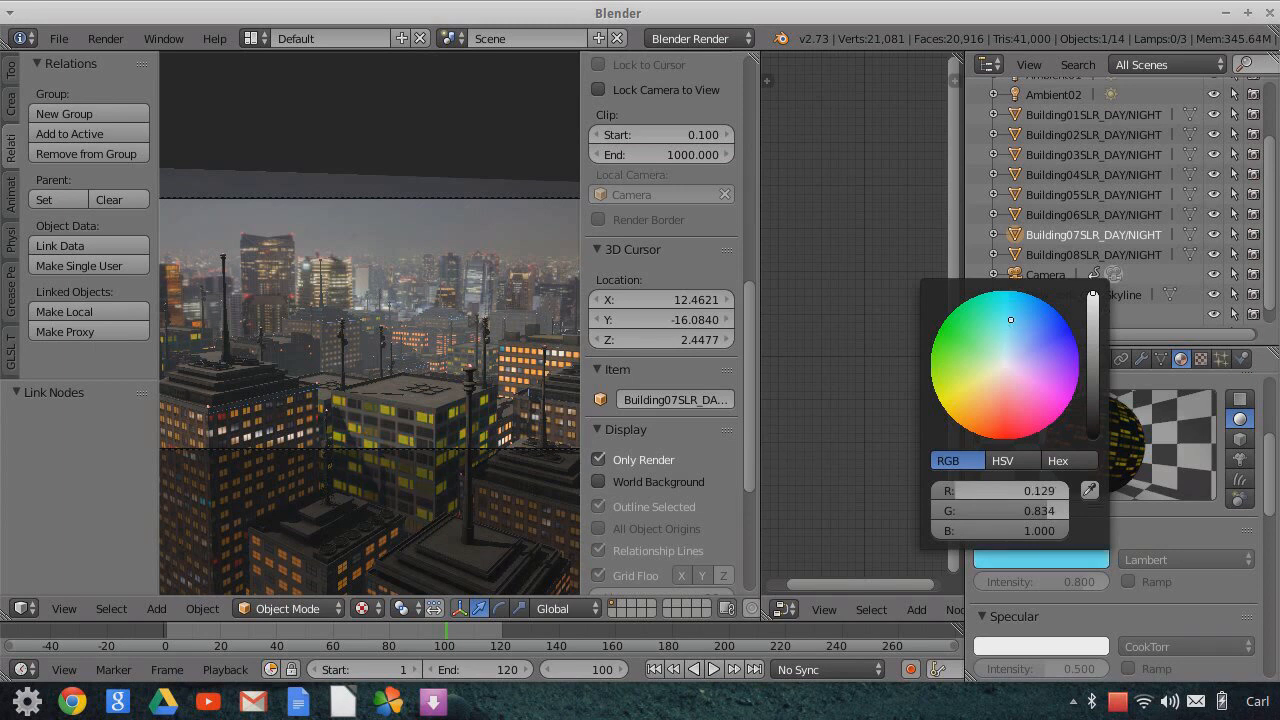
{"action": "left_click", "coordinate": [1011, 341]}
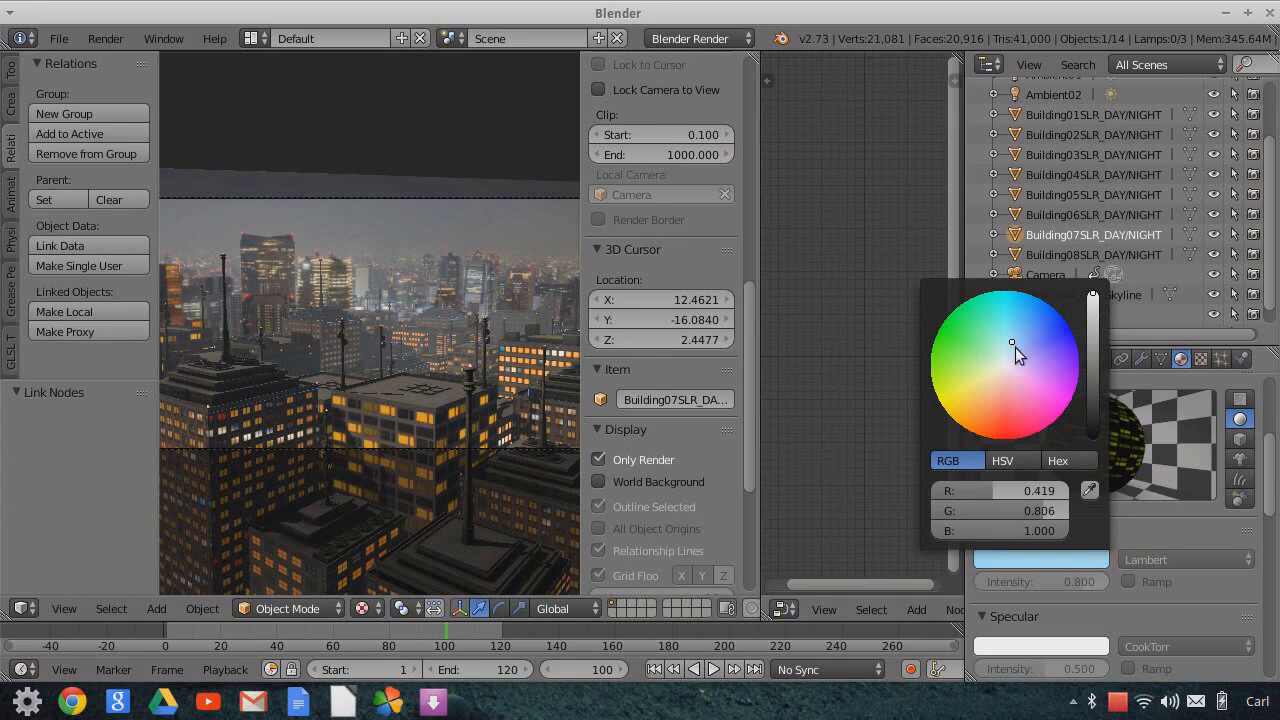
{"action": "left_click", "coordinate": [1014, 346]}
{"action": "key", "text": "Escape"}
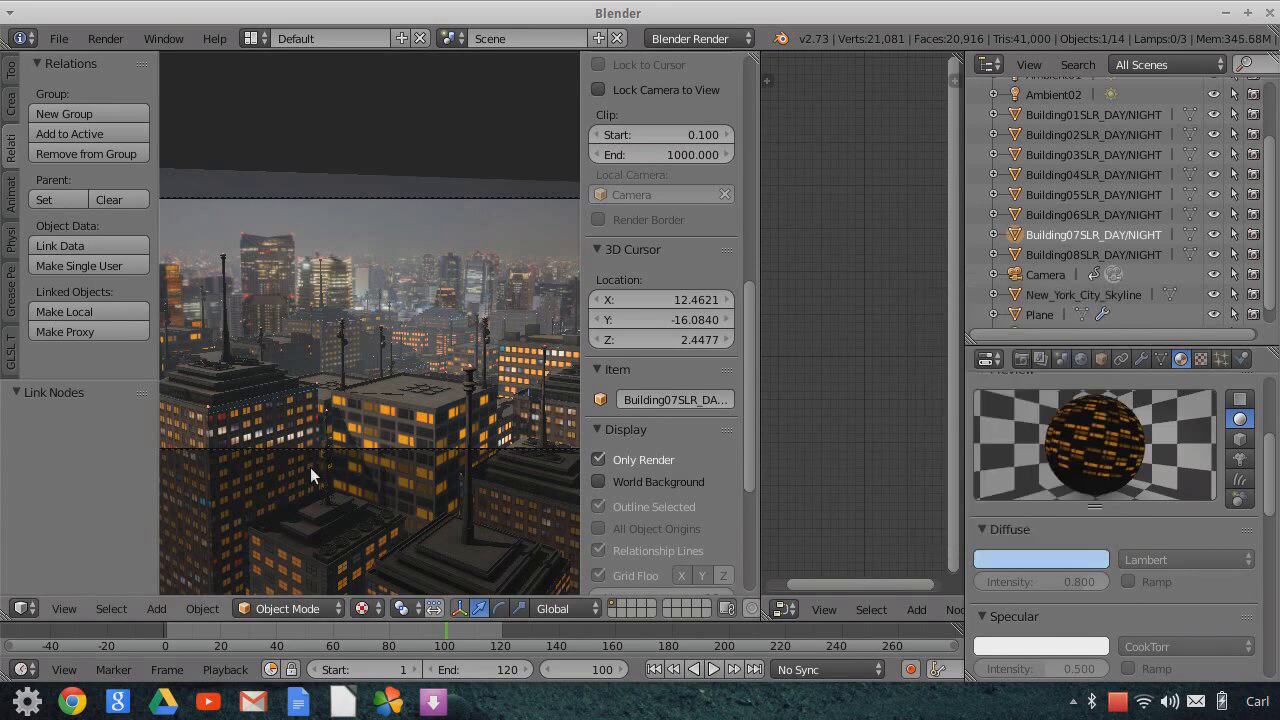
- Darken the 07NightGlow diffuse color to a muted blue of about R 0.215, G 0.301, B 0.429
{"action": "left_click", "coordinate": [1018, 561]}
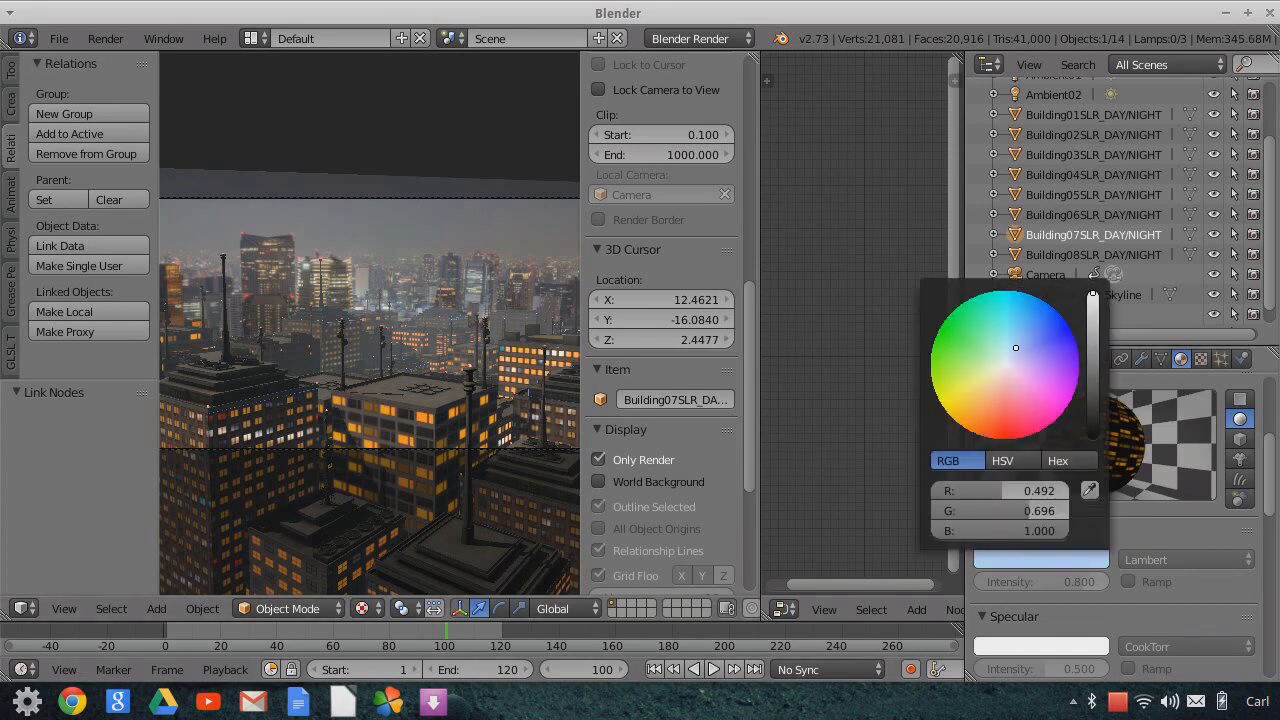
{"action": "left_click", "coordinate": [1093, 353]}
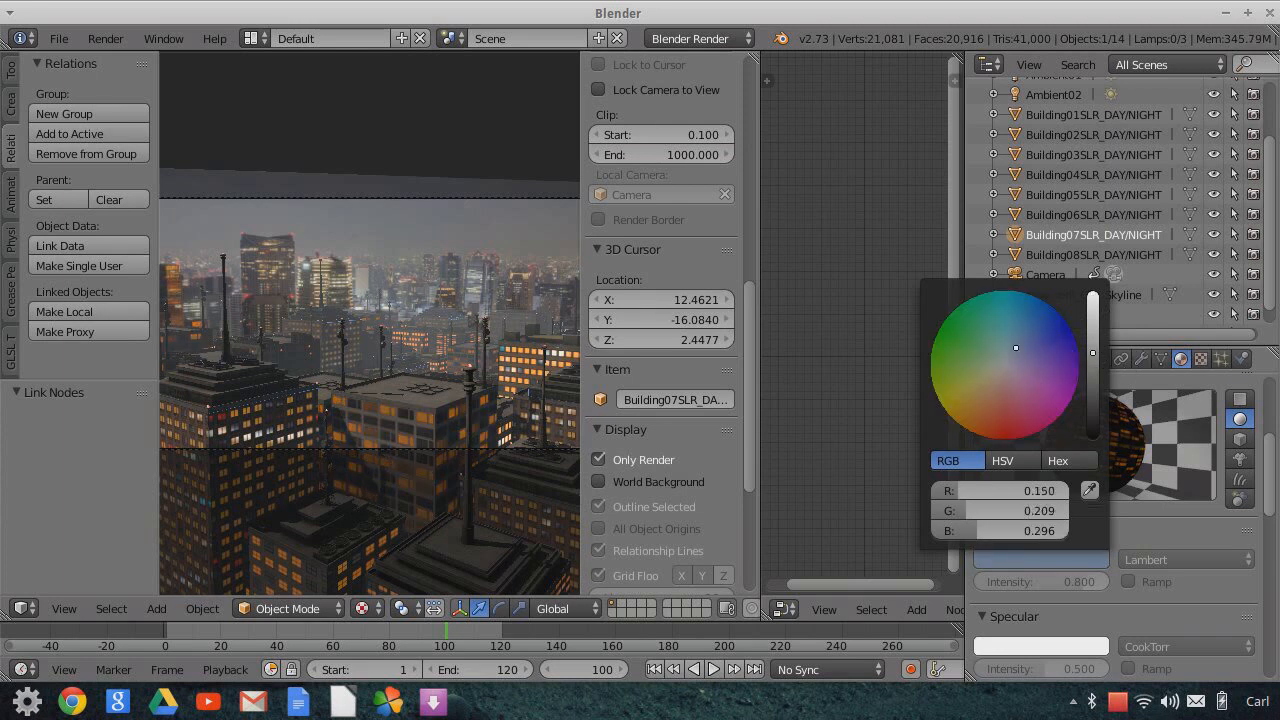
{"action": "left_click_drag", "start_coordinate": [1093, 353], "coordinate": [1093, 337]}
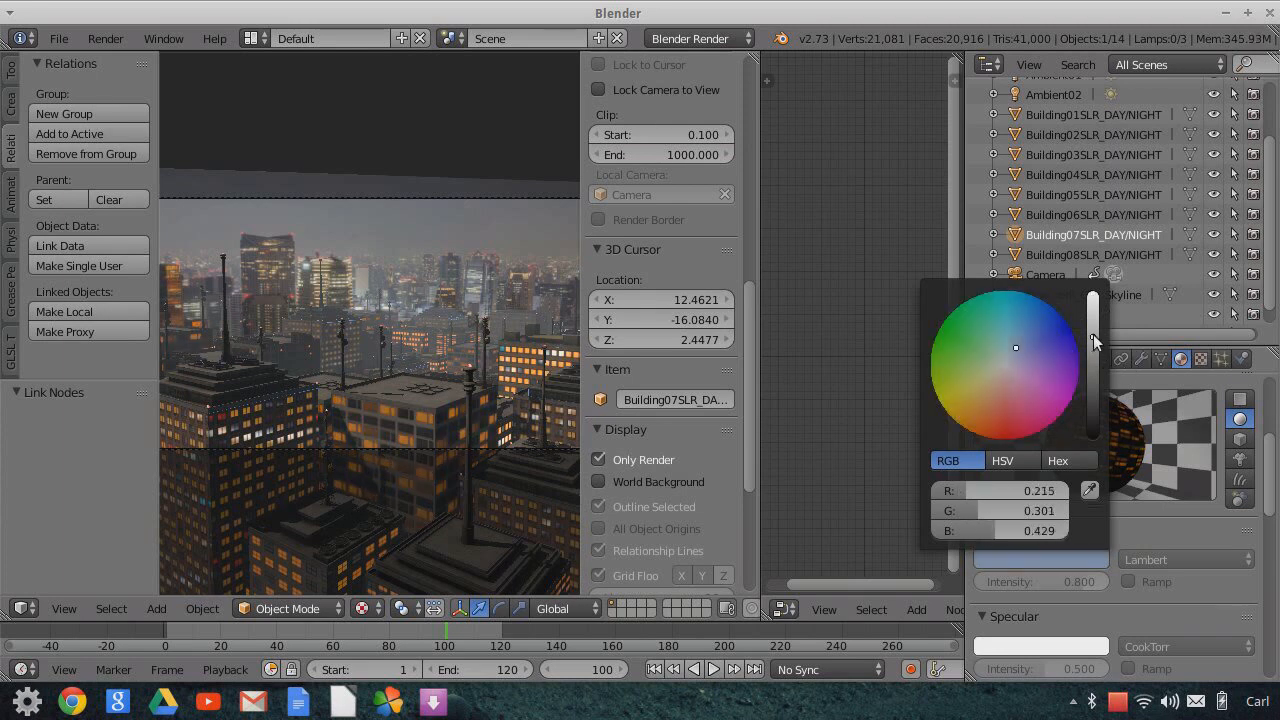
- Widen the 3D view over the node editor and return the animation to frame 1
{"action": "scroll", "coordinate": [432, 440], "scroll_direction": "up", "scroll_amount": 1}
{"action": "scroll", "coordinate": [432, 440], "scroll_direction": "down", "scroll_amount": 2}
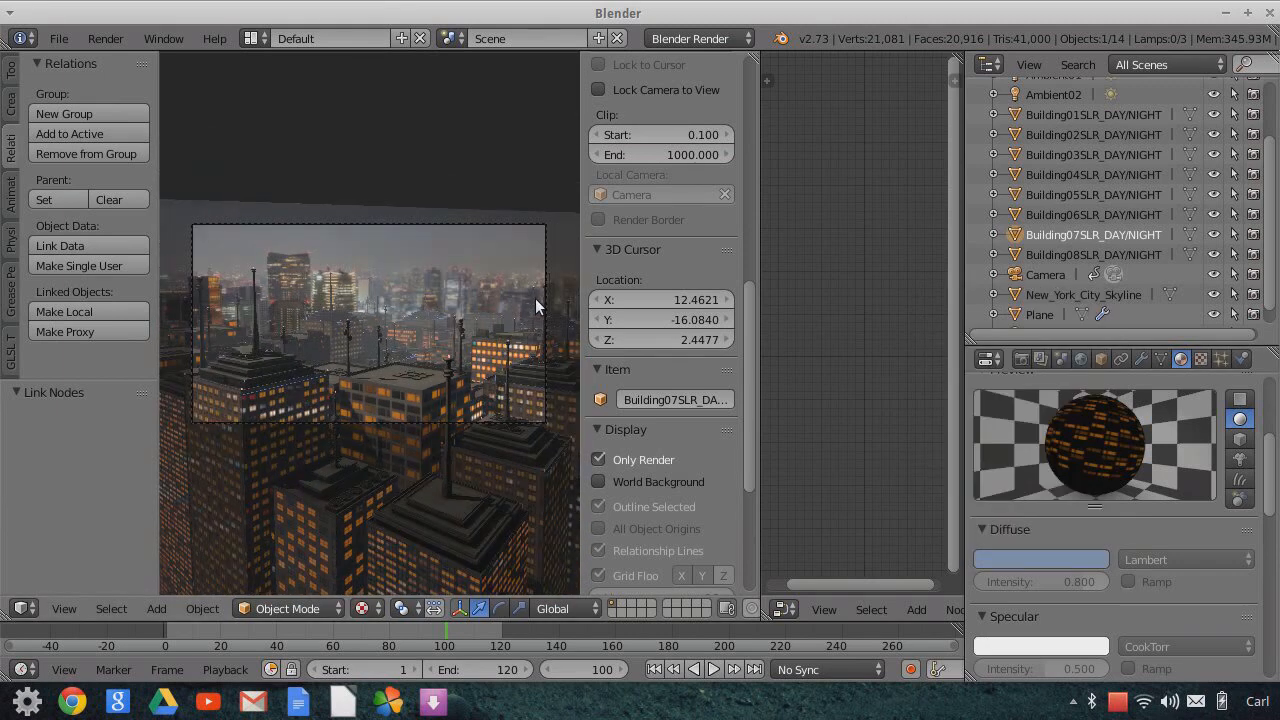
{"action": "scroll", "coordinate": [378, 420], "scroll_direction": "up", "scroll_amount": 2}
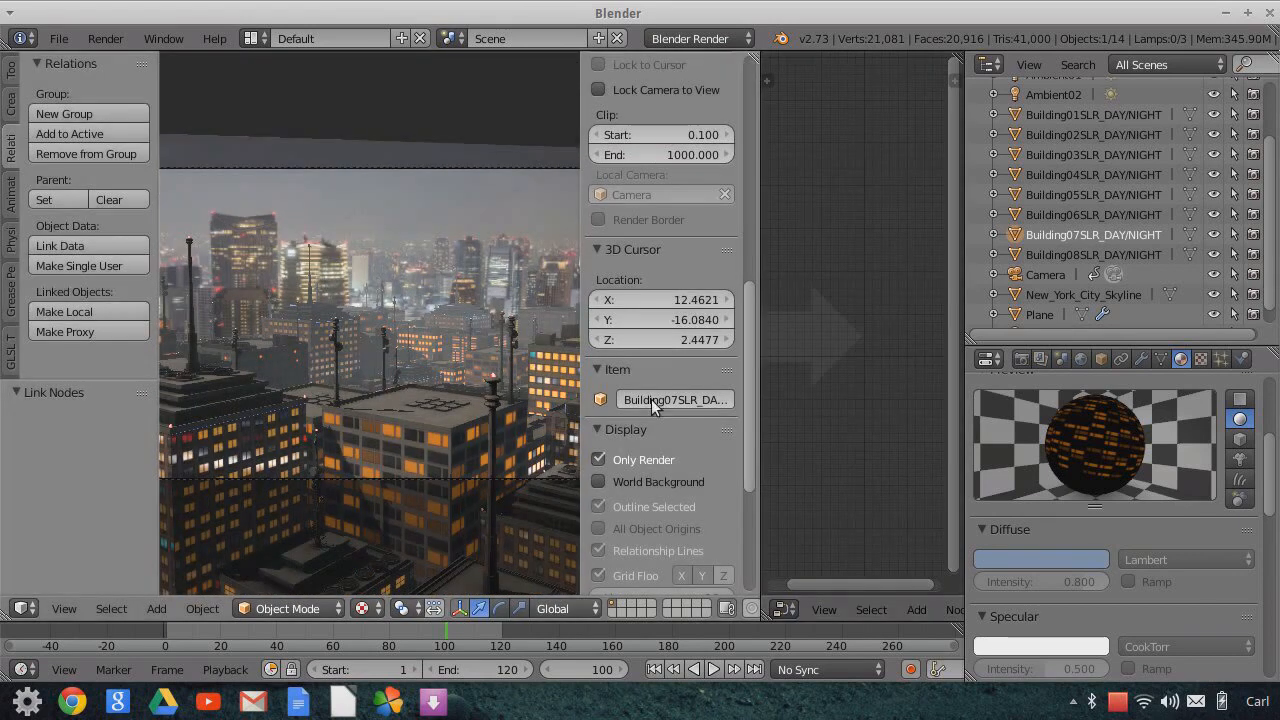
{"action": "left_click_drag", "start_coordinate": [651, 399], "coordinate": [635, 396]}
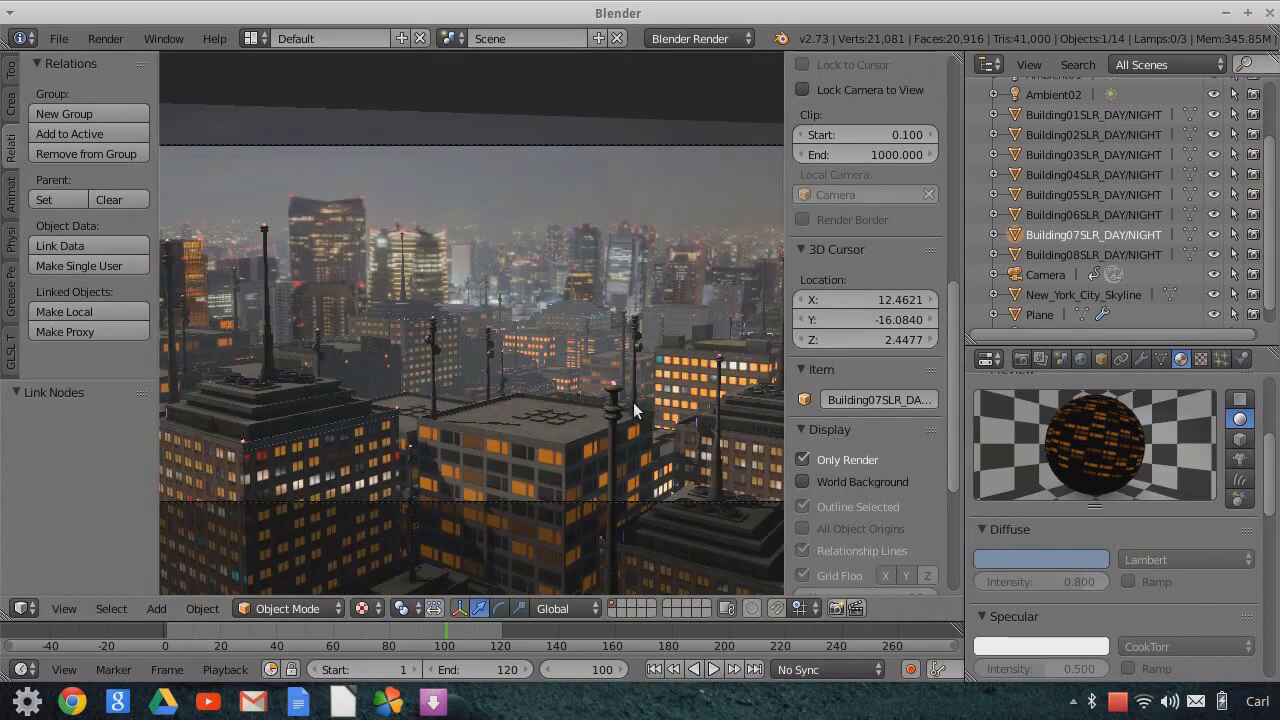
{"action": "scroll", "coordinate": [633, 402], "scroll_direction": "down", "scroll_amount": 2}
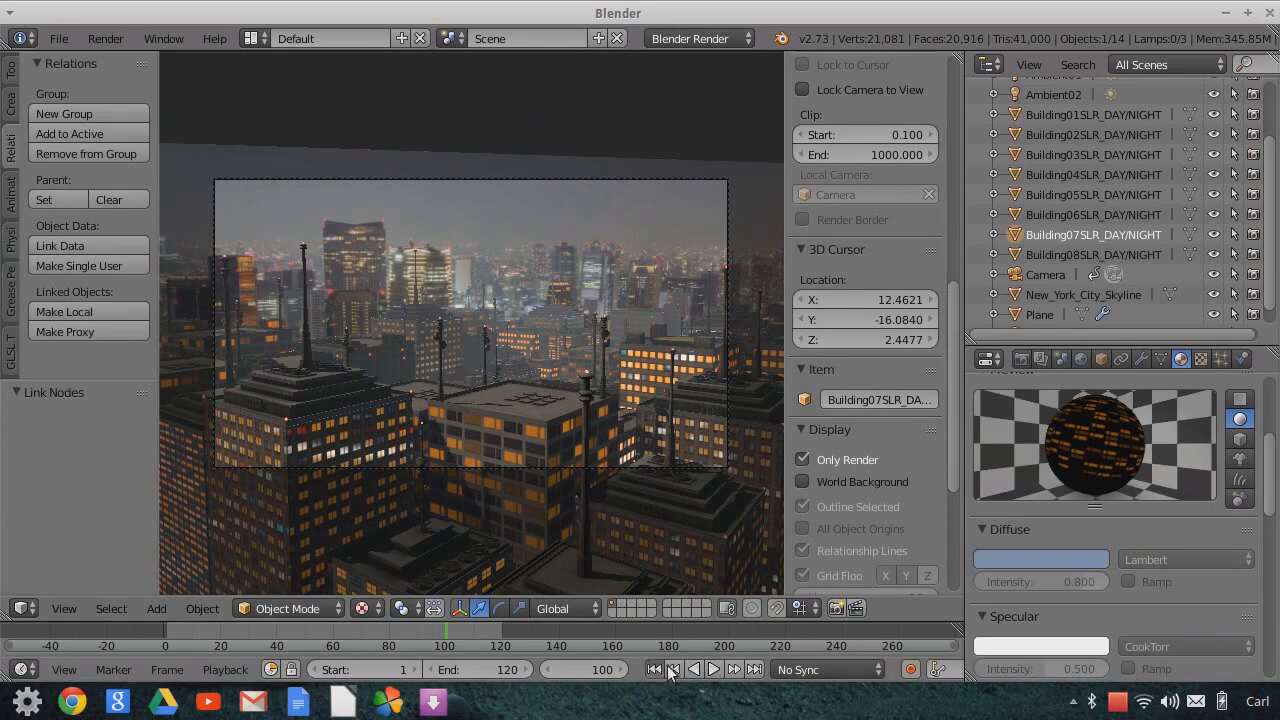
{"action": "key", "text": "shift+Left"}
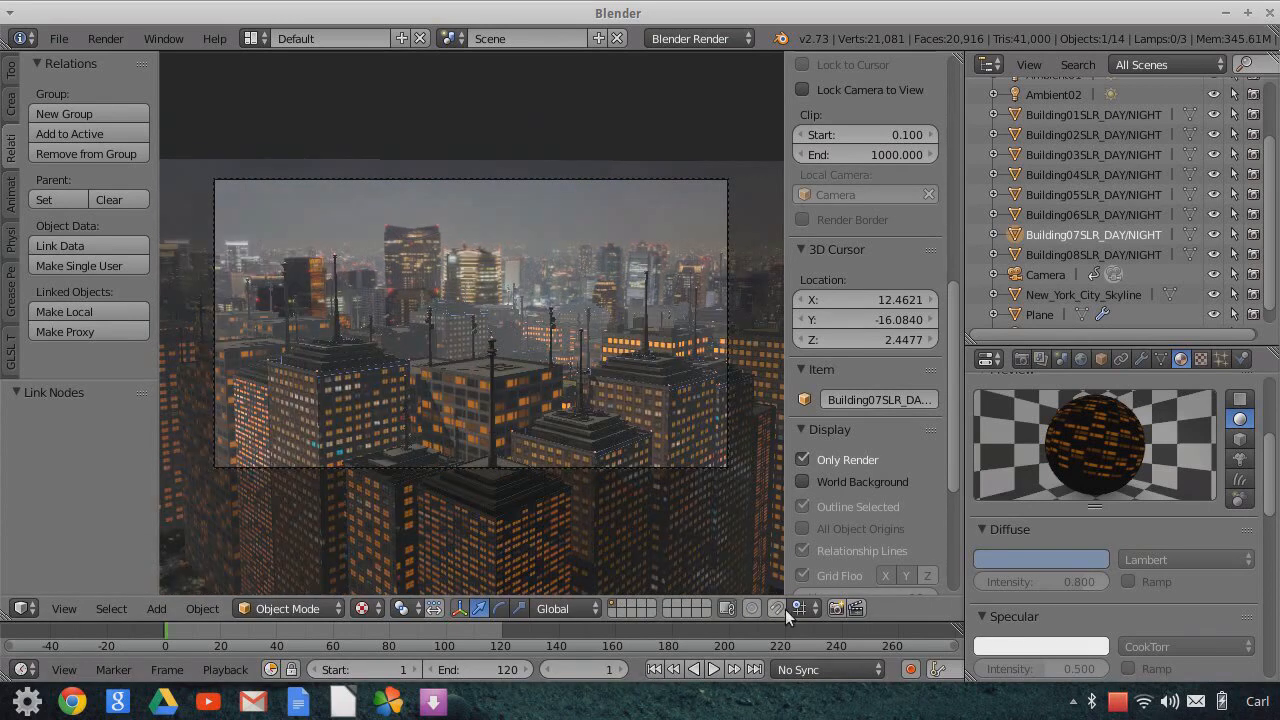
- Render frame 1 to check the night scene, and return the render area to the 3D View
{"action": "key", "text": "F12"}
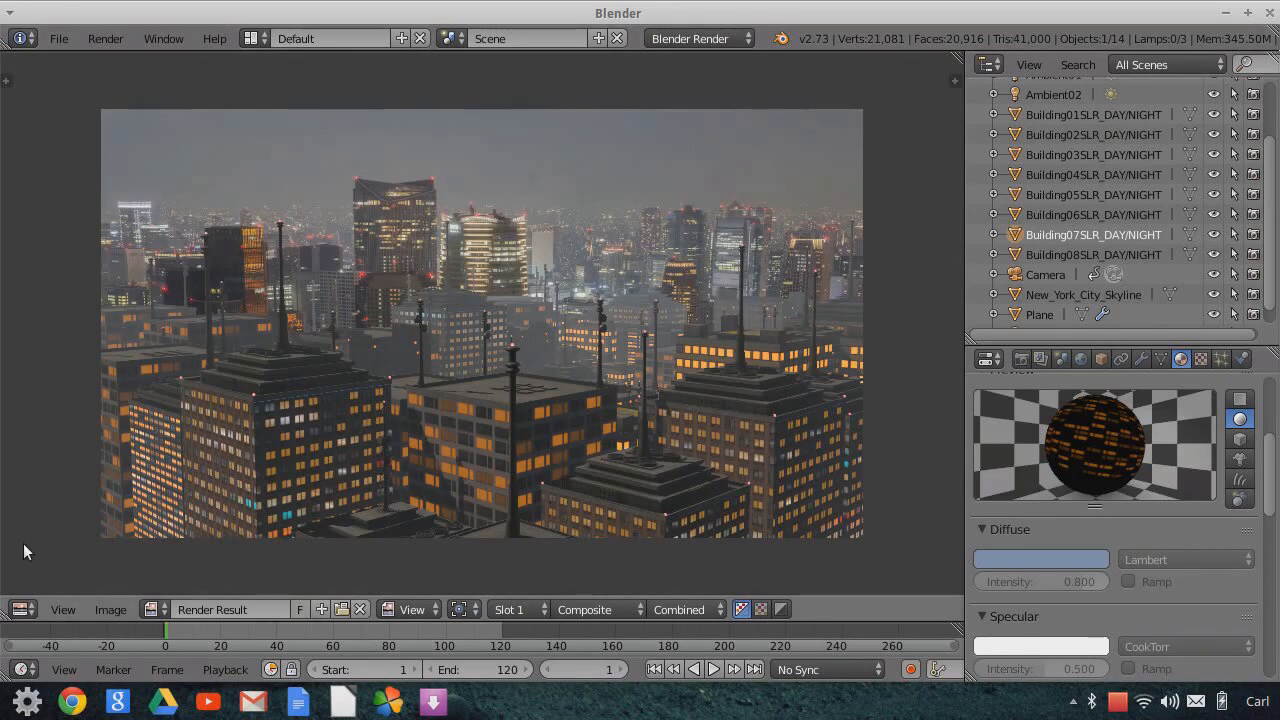
{"action": "left_click", "coordinate": [26, 609]}
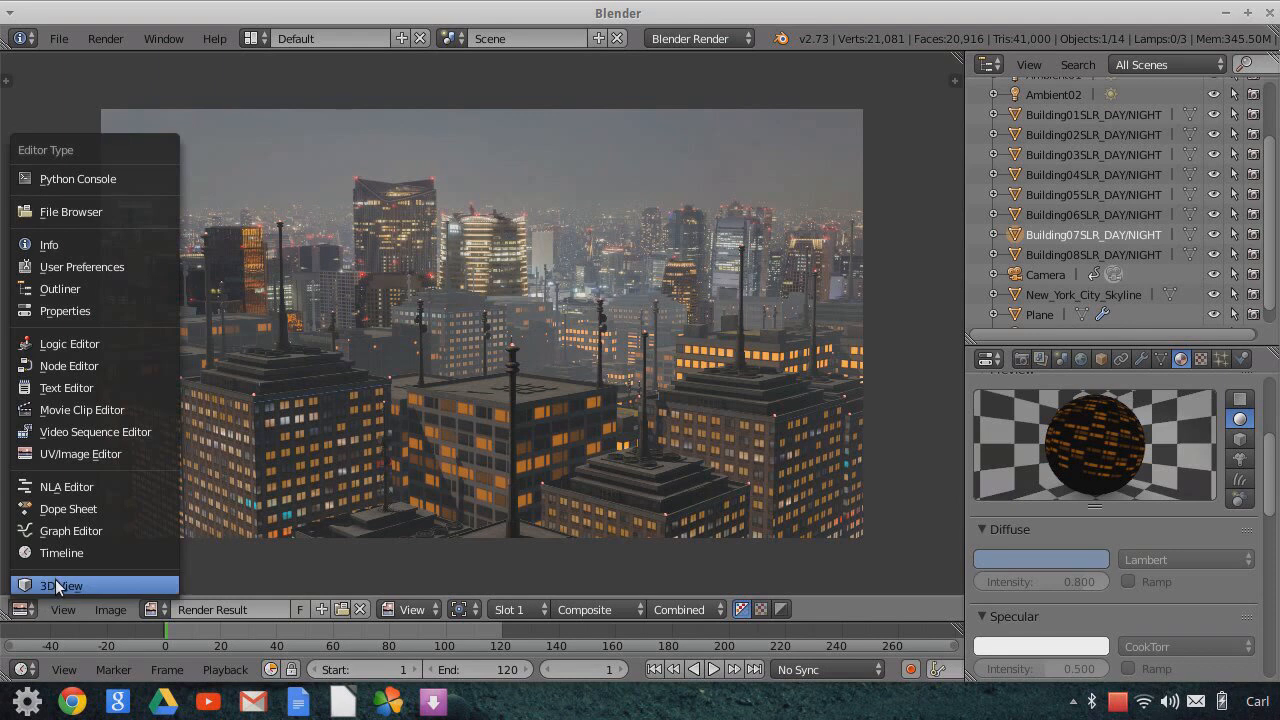
{"action": "left_click", "coordinate": [50, 586]}
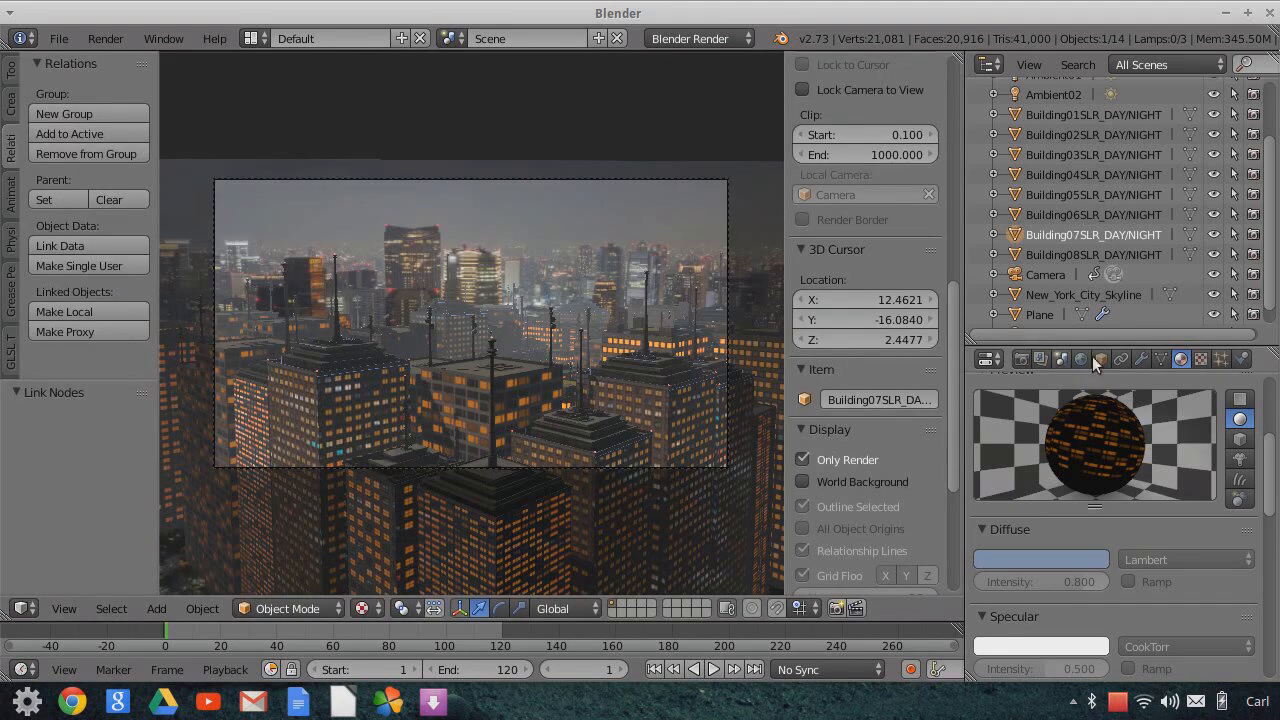
- Enlarge the properties area and set the world mist depth to 40
{"action": "left_click_drag", "start_coordinate": [1110, 345], "coordinate": [1115, 262]}
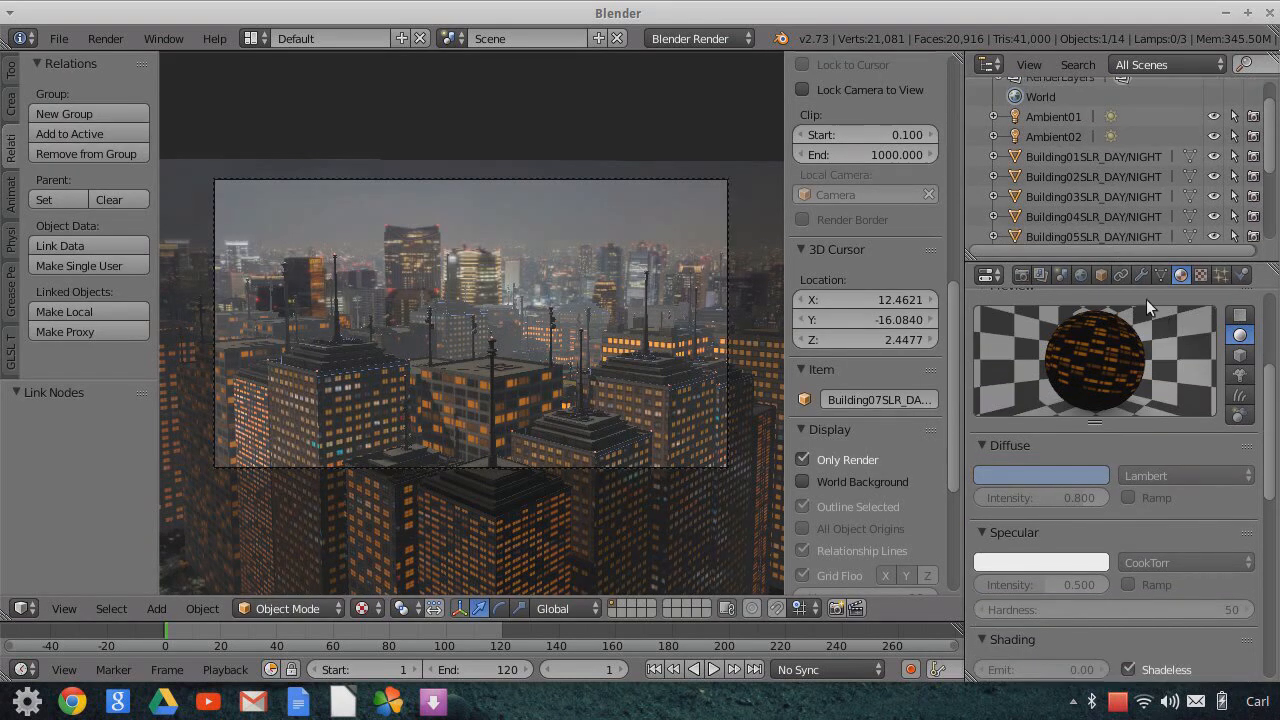
{"action": "left_click", "coordinate": [1100, 275]}
{"action": "left_click", "coordinate": [1082, 274]}
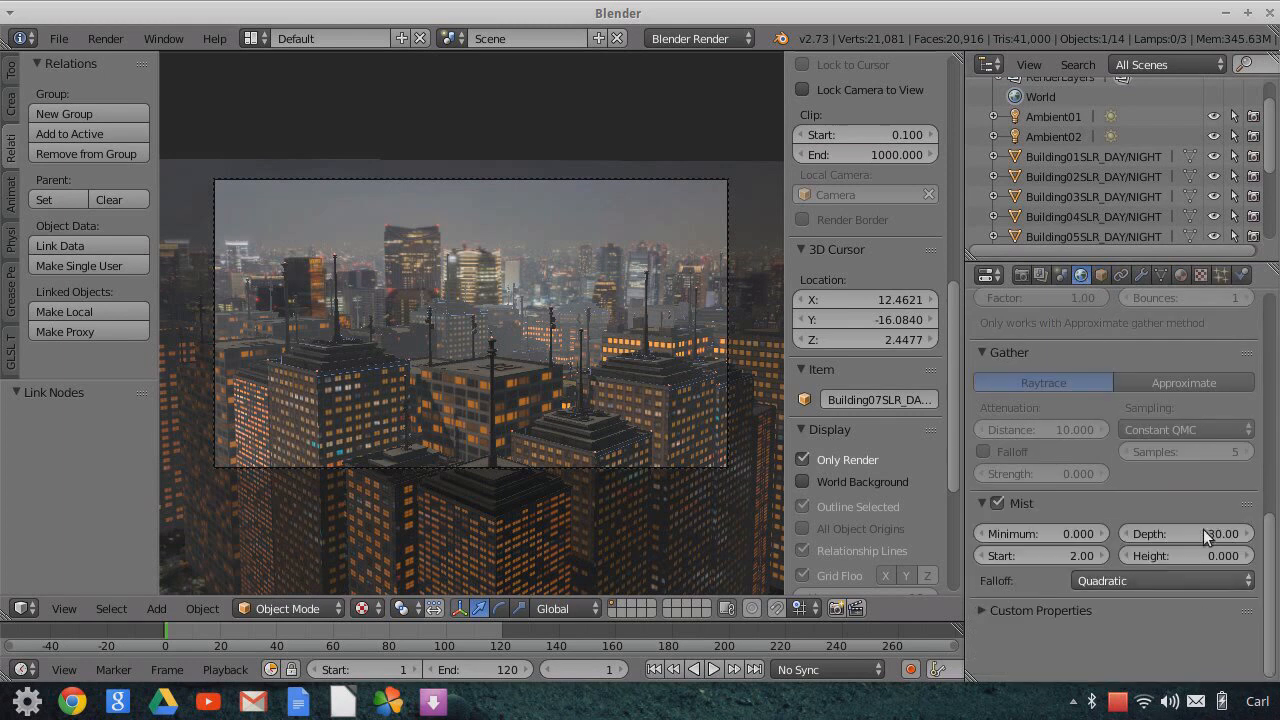
{"action": "left_click", "coordinate": [1201, 532]}
{"action": "type", "text": "40"}
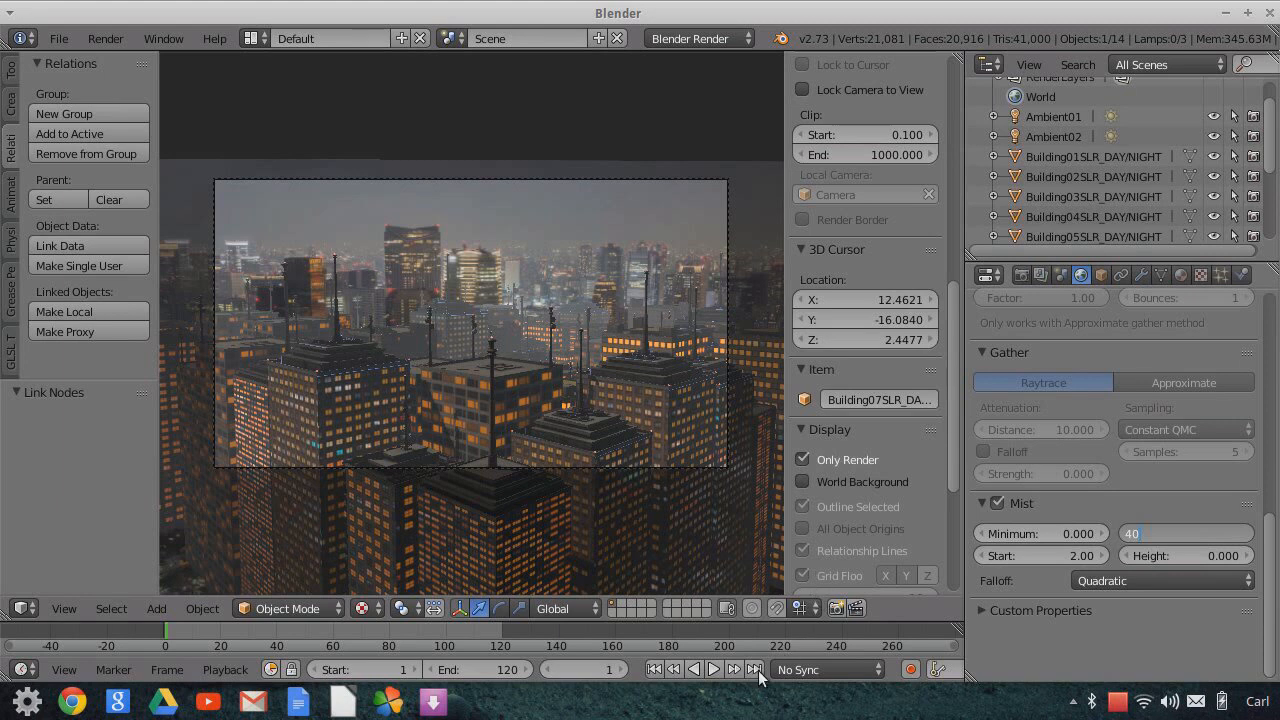
{"action": "key", "text": "Return"}
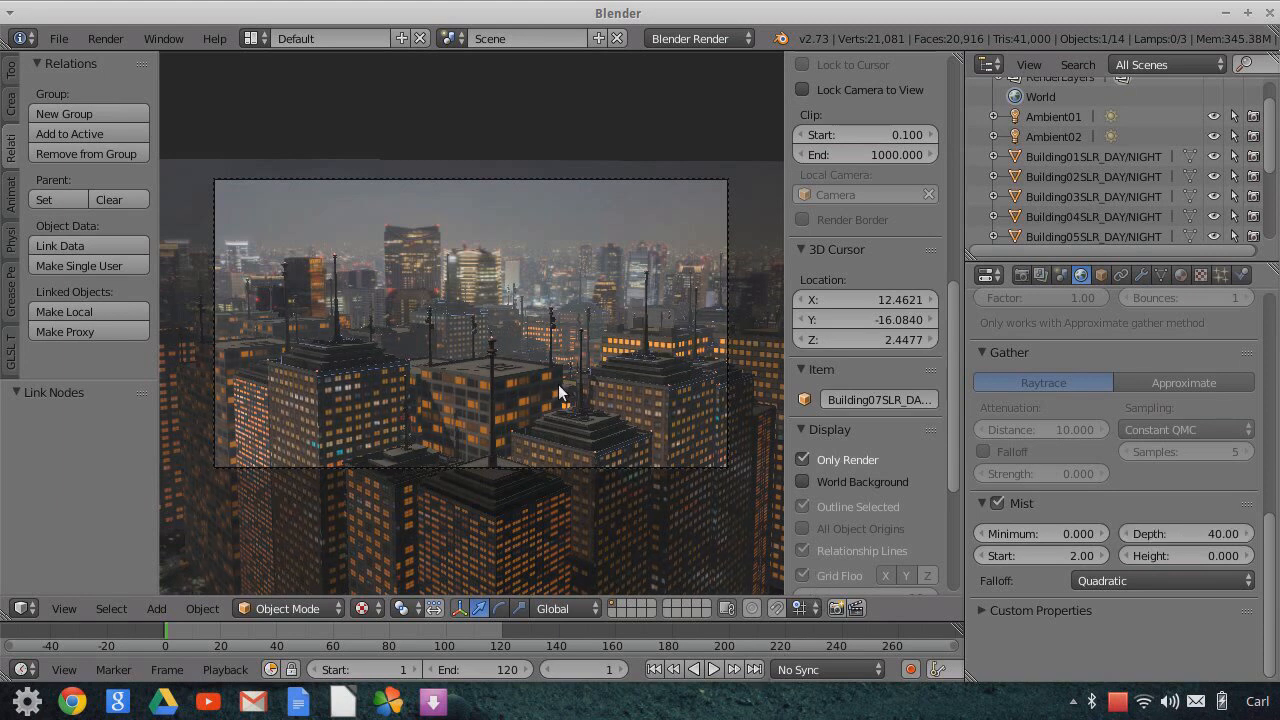
- Go to the last frame, 120, and render it to inspect the night city with the adjusted mist
{"action": "left_click", "coordinate": [756, 669]}
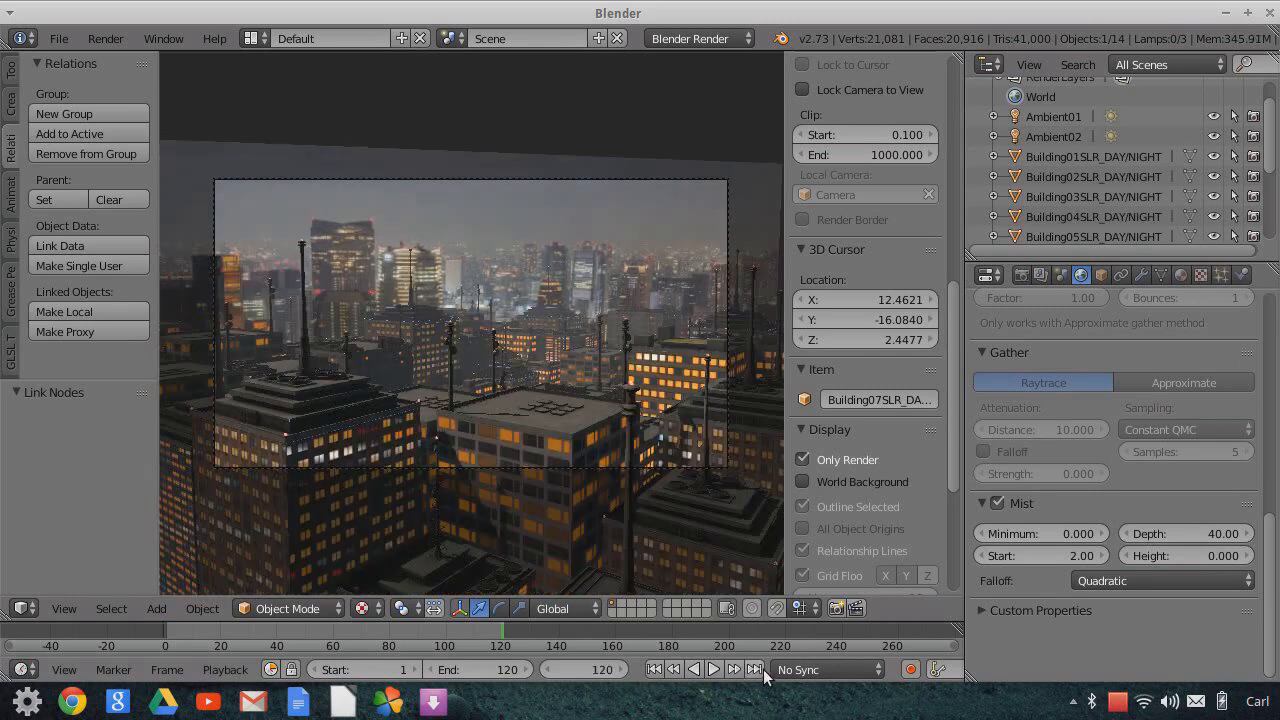
{"action": "key", "text": "F12"}
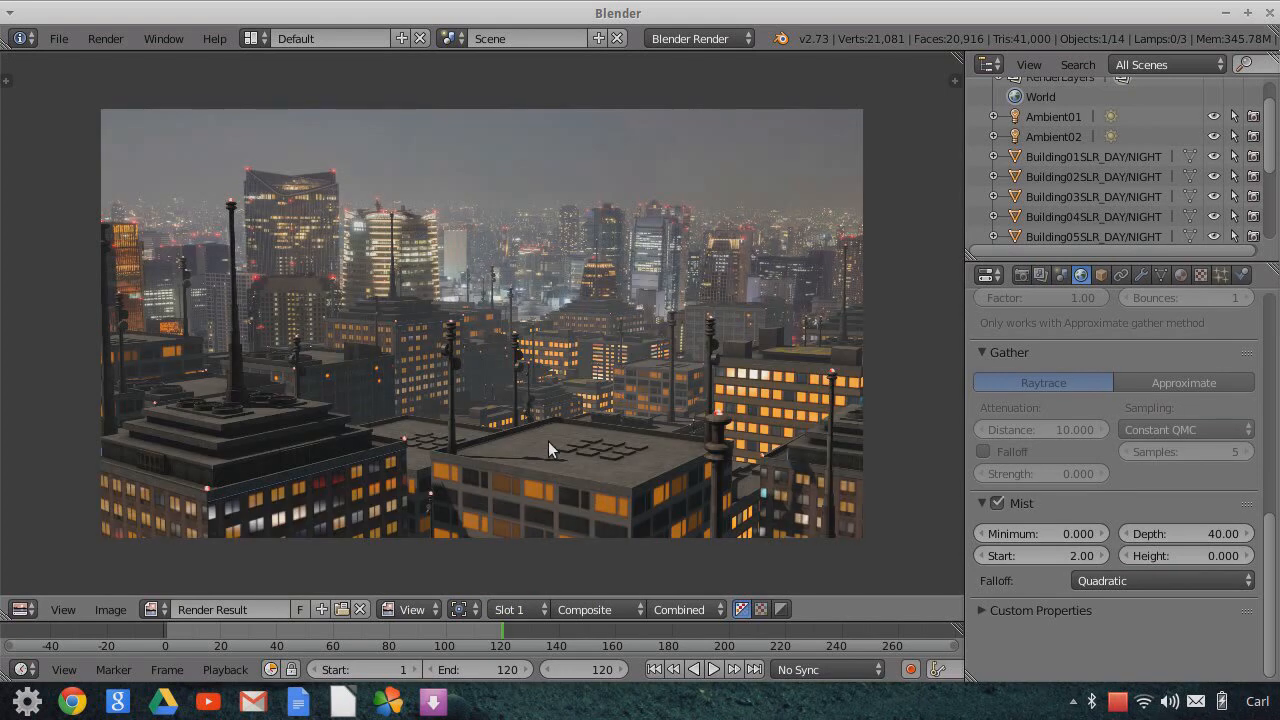
{"action": "scroll", "coordinate": [548, 441], "scroll_direction": "up", "scroll_amount": 1}
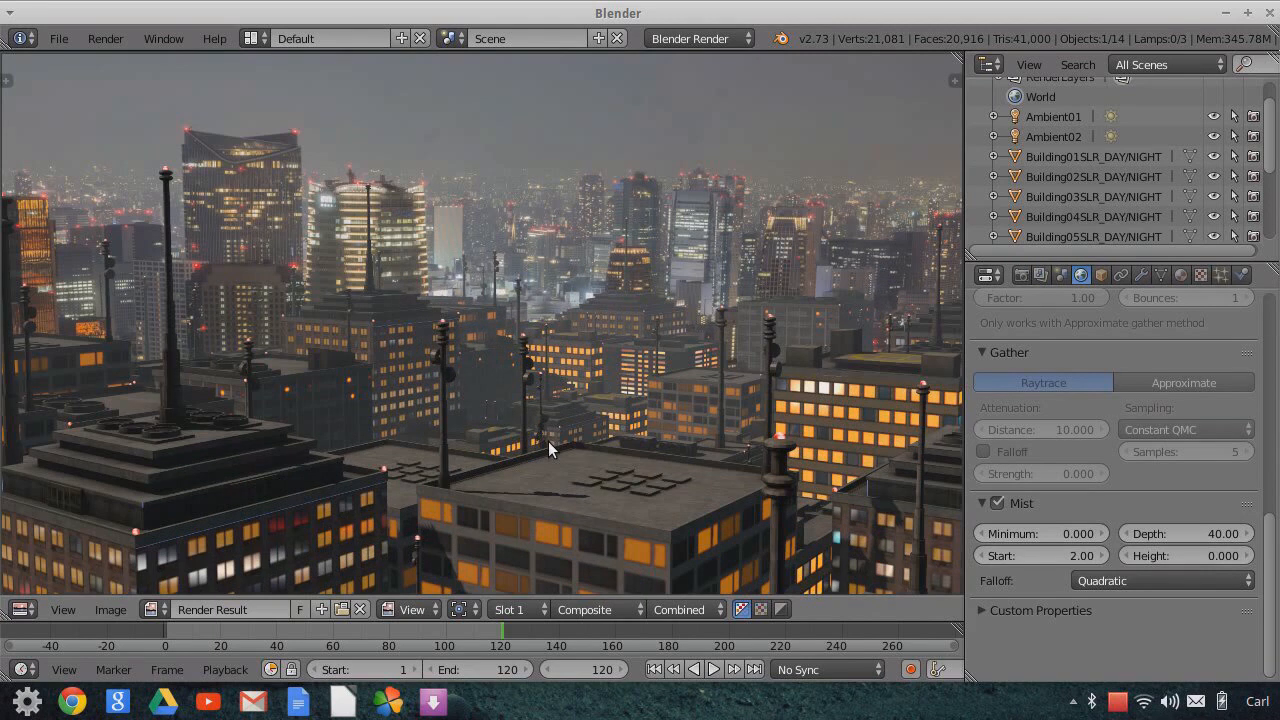
{"action": "scroll", "coordinate": [548, 449], "scroll_direction": "down", "scroll_amount": 1}
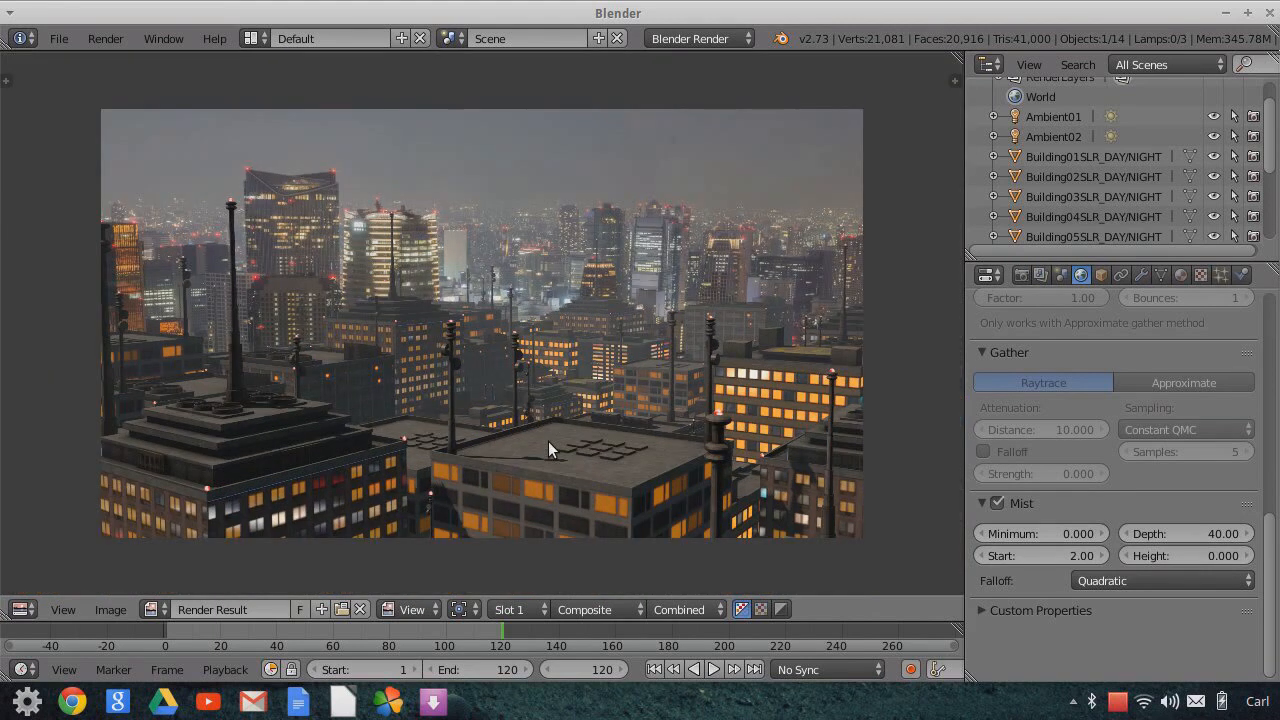